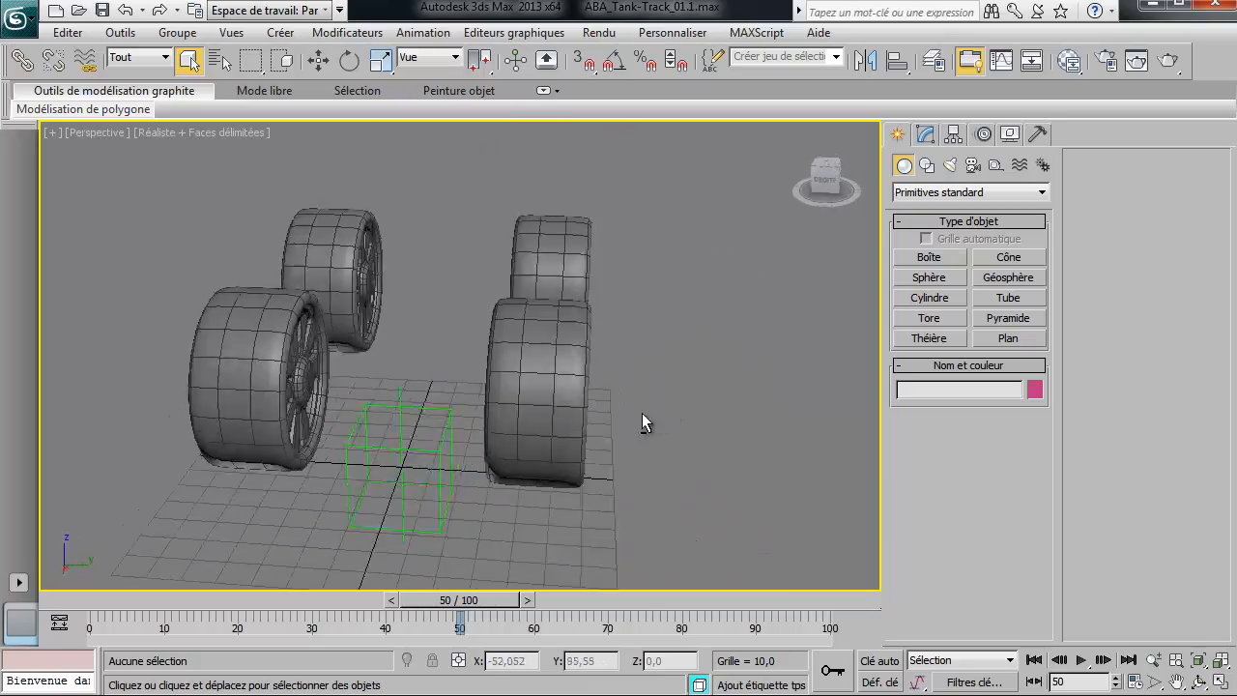
Step: Select the MainCtrl box between the wheels and try rotating it at frame 50
{"action": "middle_click_drag", "start_coordinate": [720, 415], "coordinate": [488, 301], "text": "alt"}
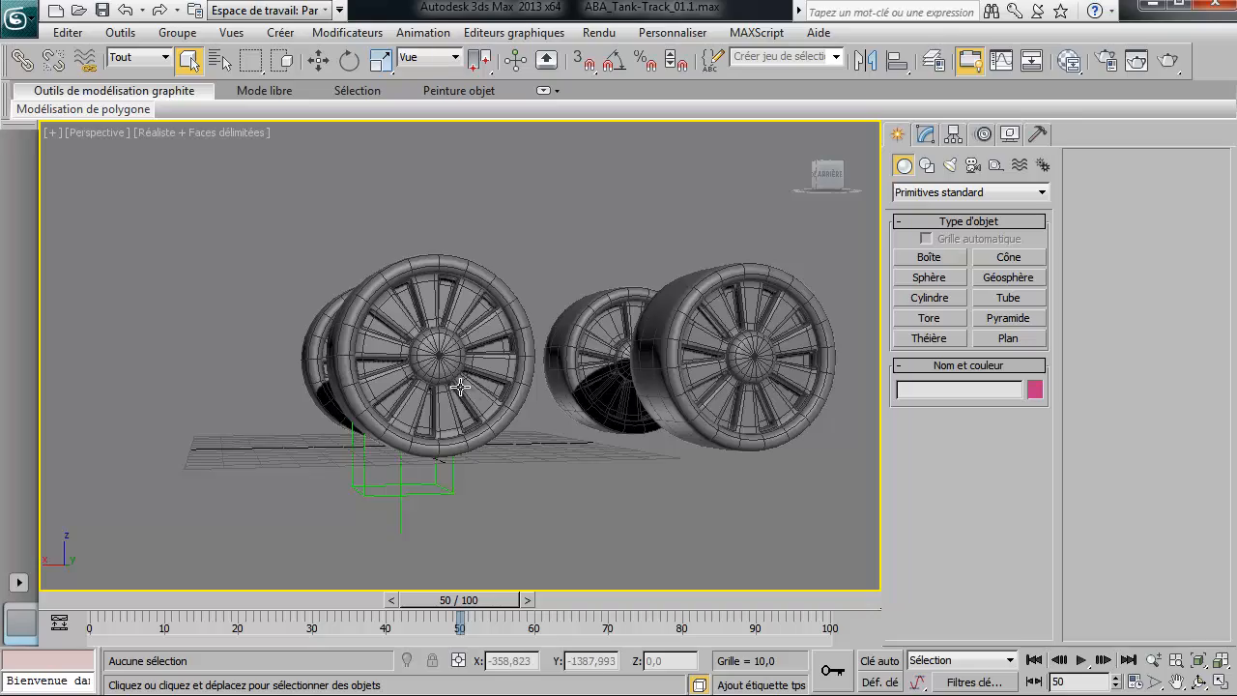
{"action": "middle_click_drag", "start_coordinate": [459, 387], "coordinate": [558, 460], "text": "alt"}
{"action": "left_click", "coordinate": [439, 456]}
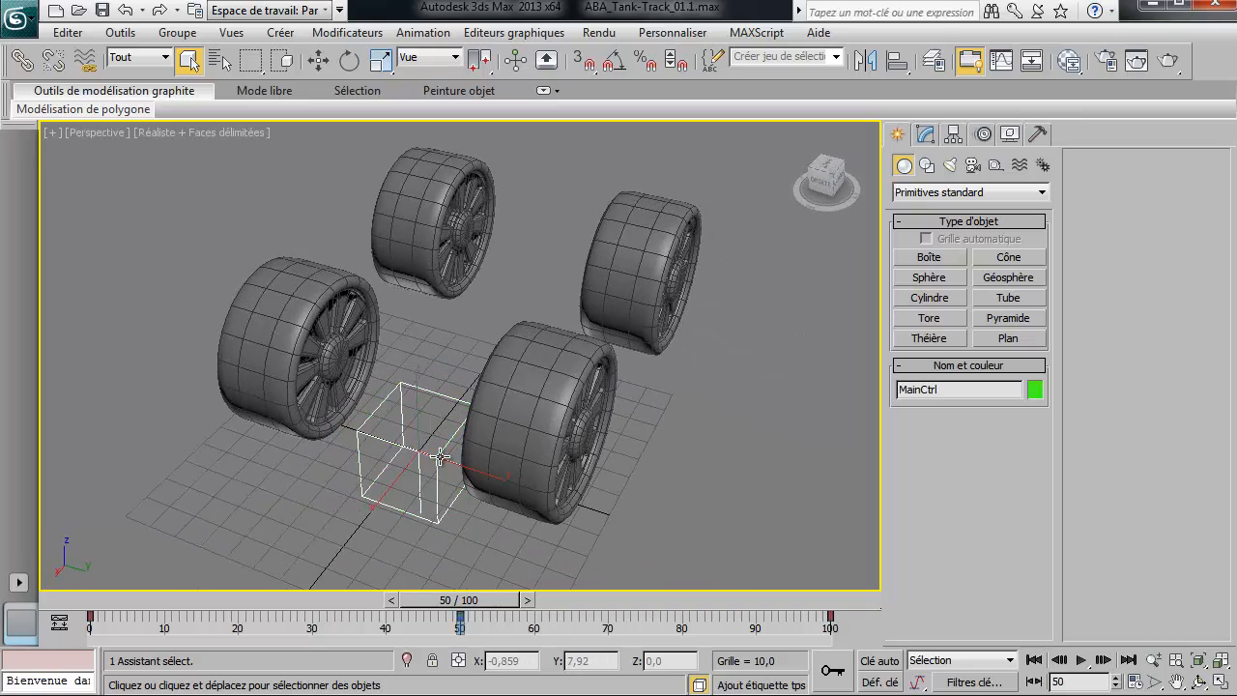
{"action": "right_click", "coordinate": [442, 454]}
{"action": "left_click", "coordinate": [471, 467]}
{"action": "mouse_move", "coordinate": [464, 599]}
{"action": "left_mouse_down"}
{"action": "mouse_move", "coordinate": [274, 601]}
{"action": "mouse_move", "coordinate": [508, 613]}
{"action": "mouse_move", "coordinate": [609, 668]}
{"action": "mouse_move", "coordinate": [283, 600]}
{"action": "mouse_move", "coordinate": [600, 600]}
{"action": "mouse_move", "coordinate": [367, 600]}
{"action": "mouse_move", "coordinate": [458, 600]}
{"action": "left_mouse_up"}
{"action": "right_click", "coordinate": [386, 485]}
{"action": "left_click", "coordinate": [444, 507]}
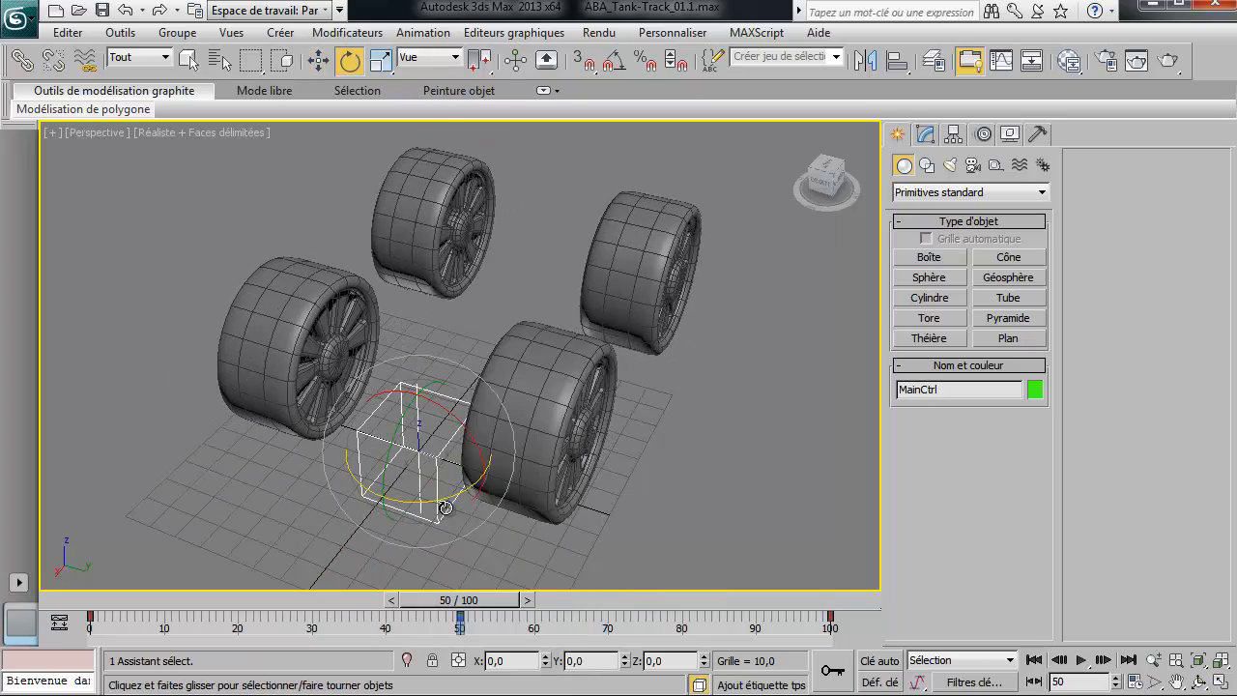
{"action": "left_click_drag", "start_coordinate": [442, 499], "coordinate": [428, 537]}
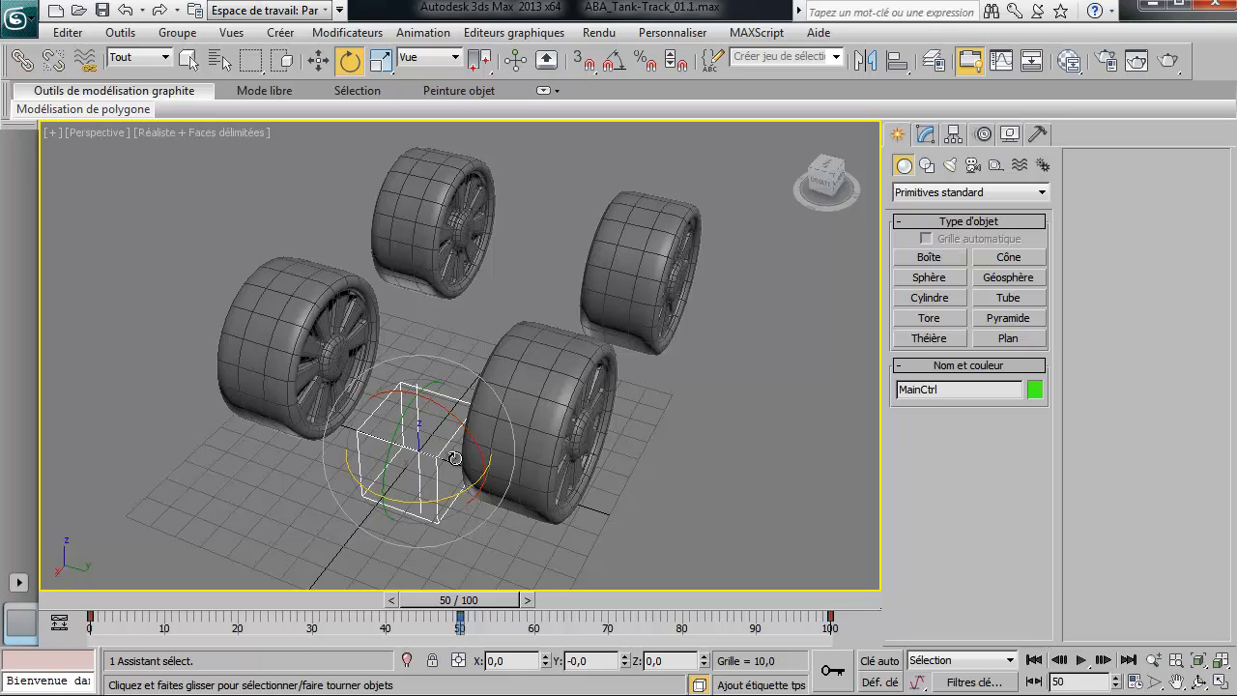
Step: Check the RGAR wheel's coordinates and shift only MainCtrl's object, without its pivot, to X -50
{"action": "left_click", "coordinate": [953, 134]}
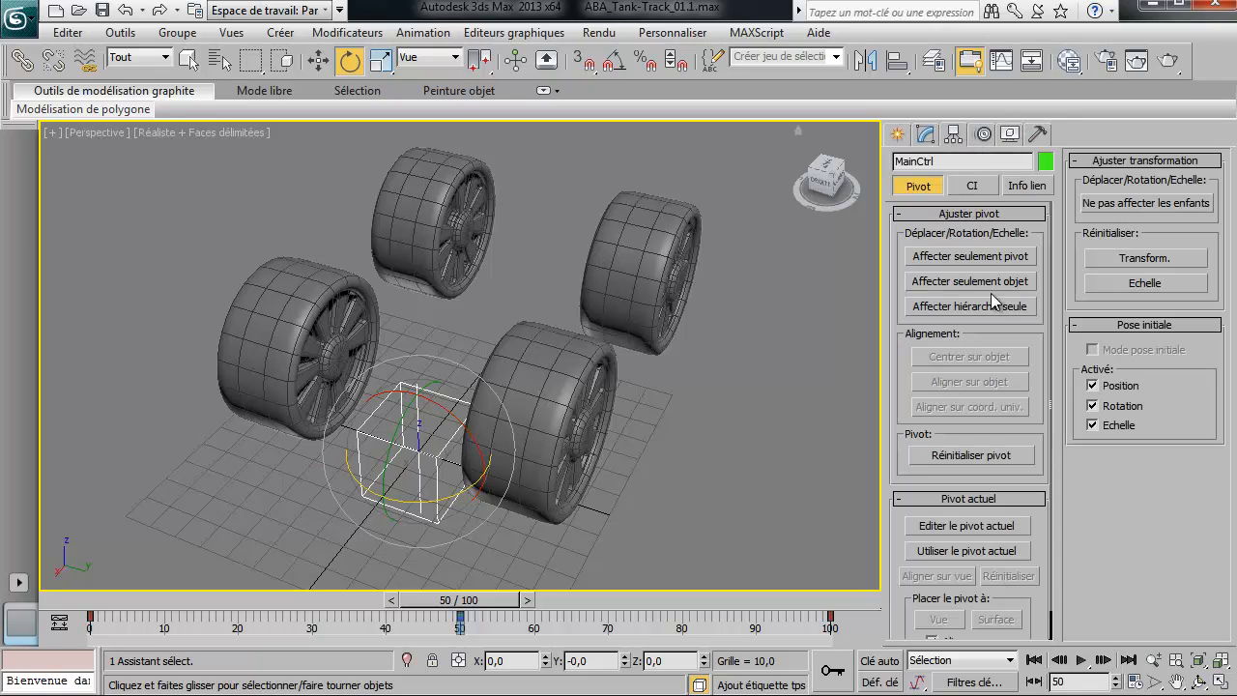
{"action": "left_click", "coordinate": [958, 282]}
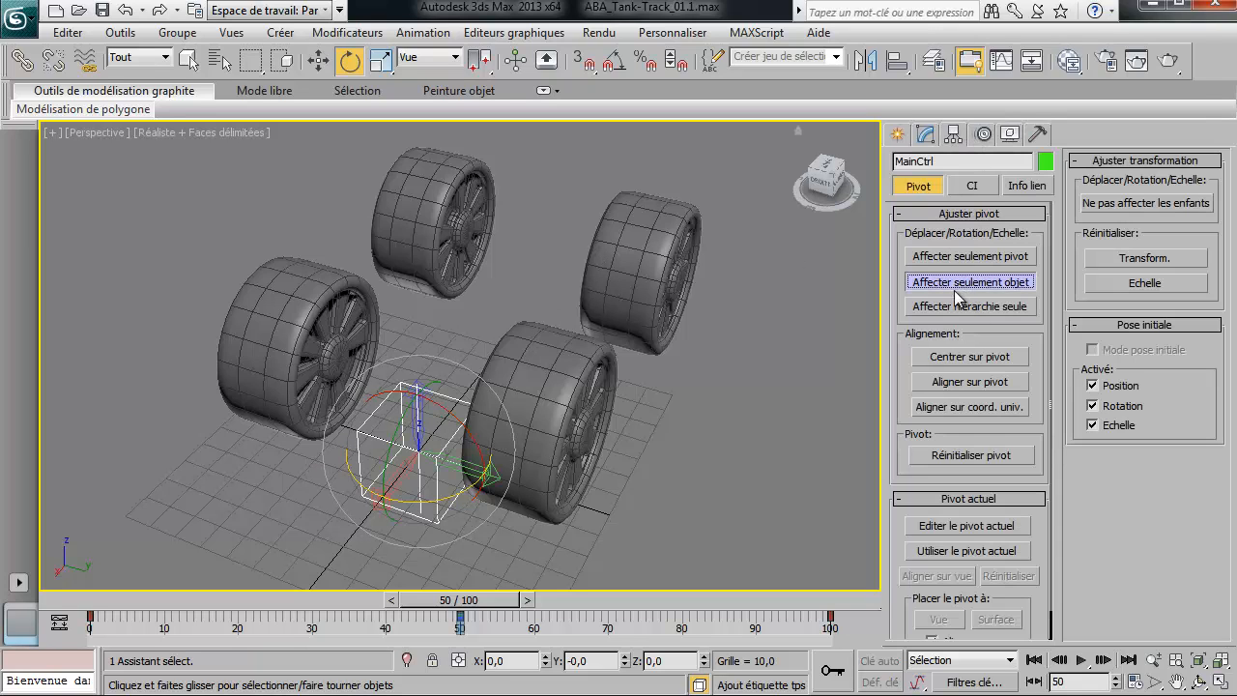
{"action": "left_click", "coordinate": [501, 660]}
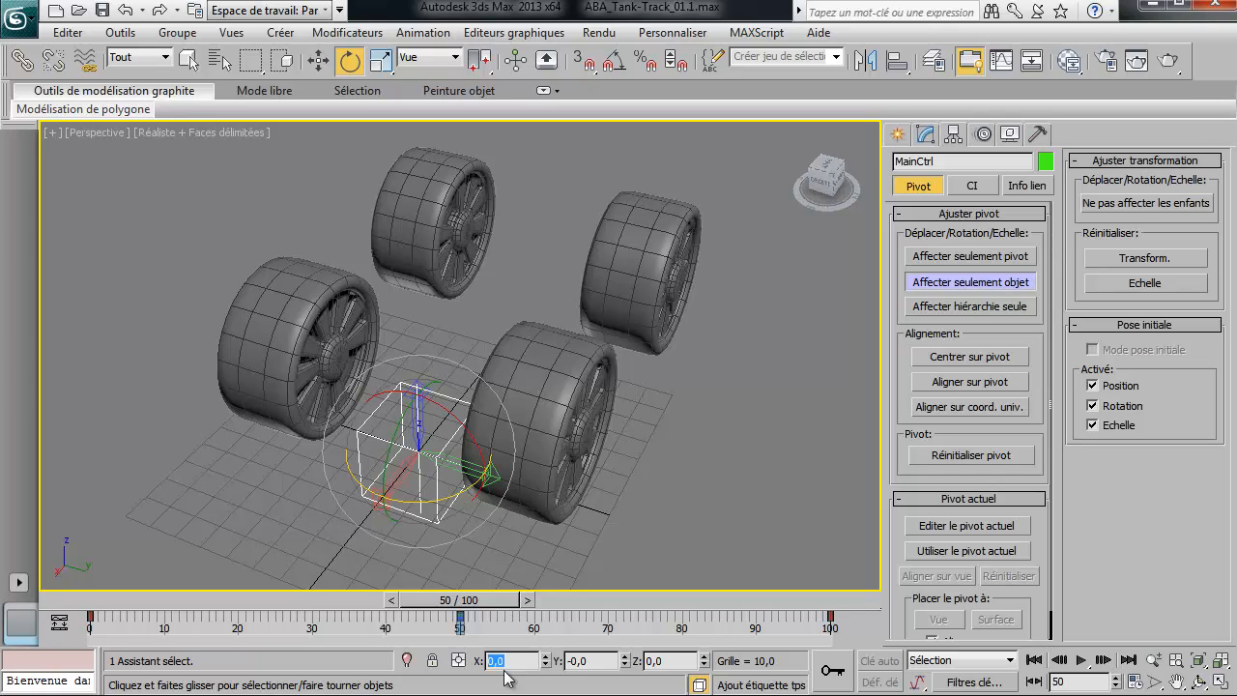
{"action": "left_click", "coordinate": [636, 271]}
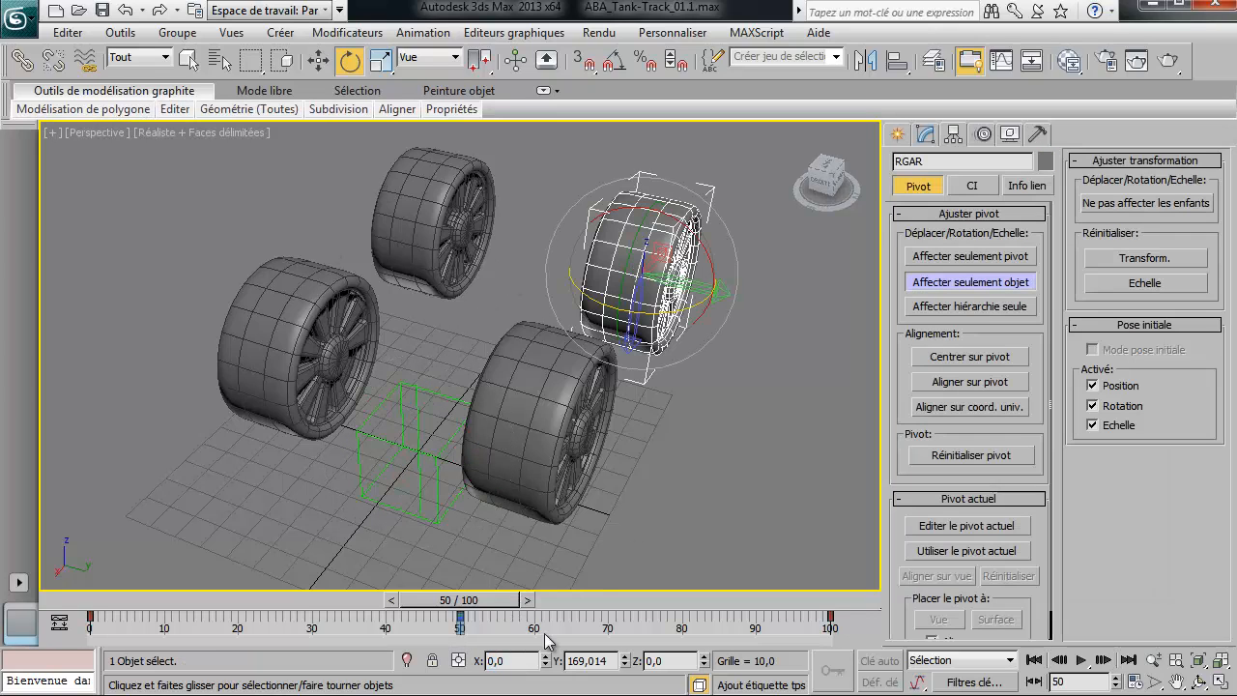
{"action": "left_click", "coordinate": [319, 61]}
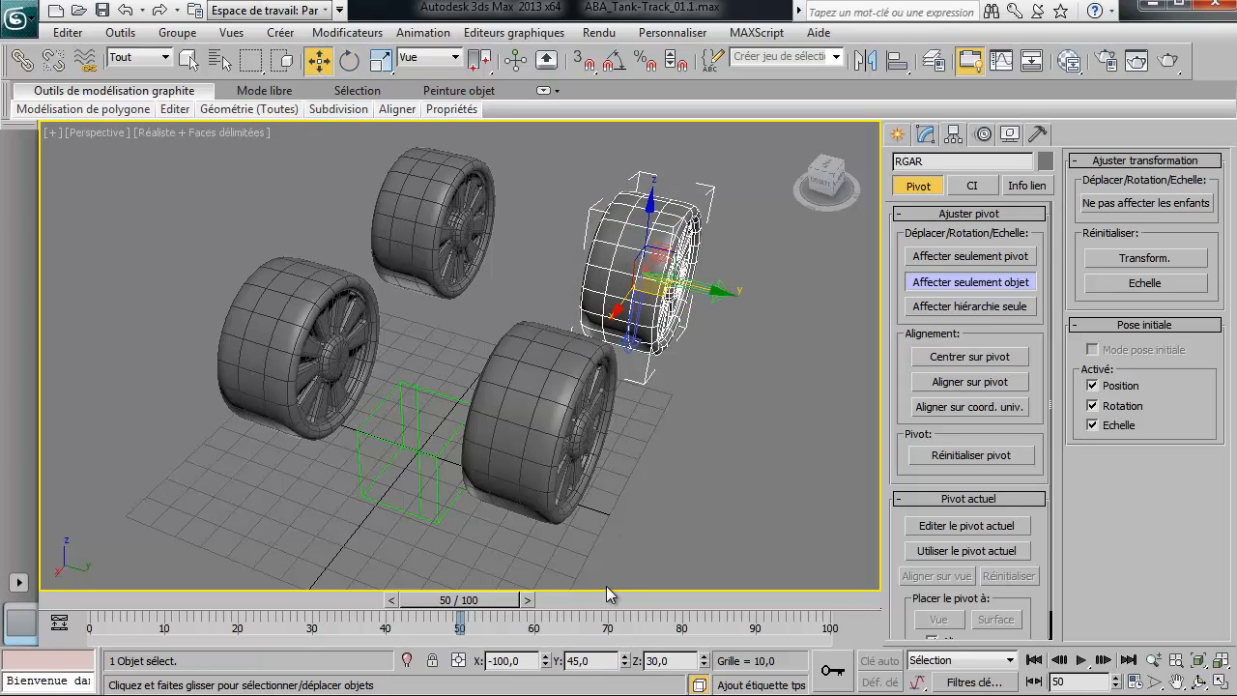
{"action": "left_click", "coordinate": [448, 400]}
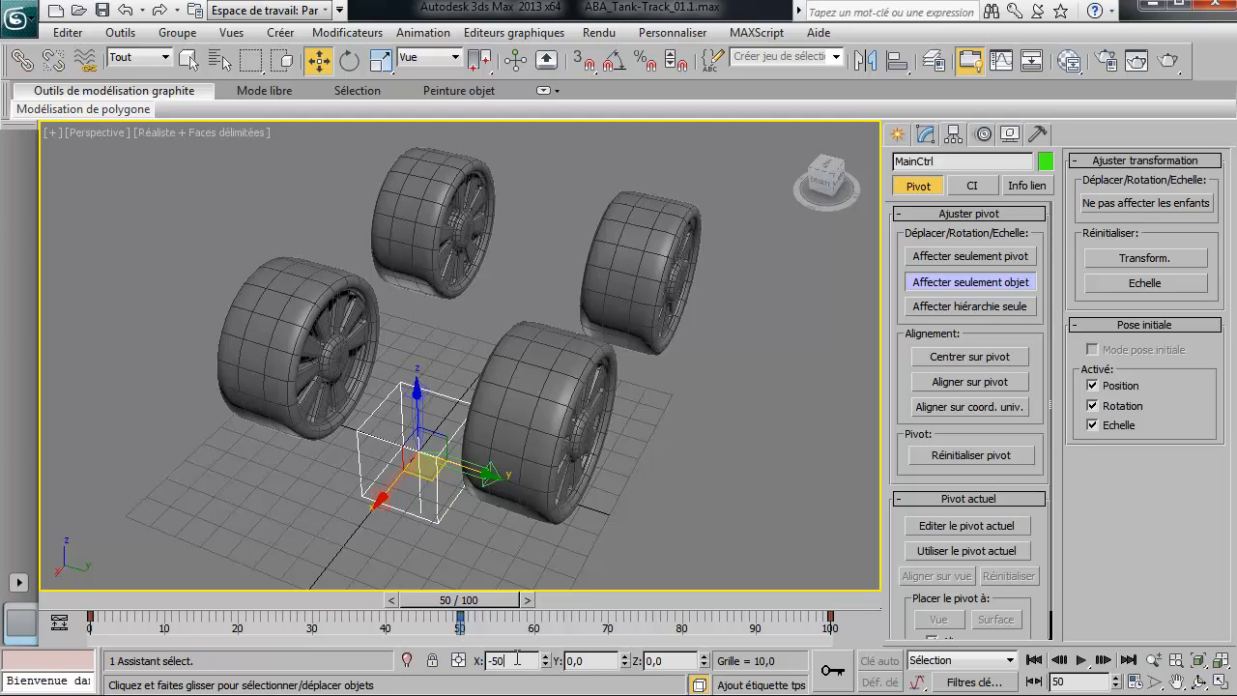
{"action": "left_click", "coordinate": [517, 659]}
{"action": "type", "text": "-50"}
{"action": "key", "text": "Return"}
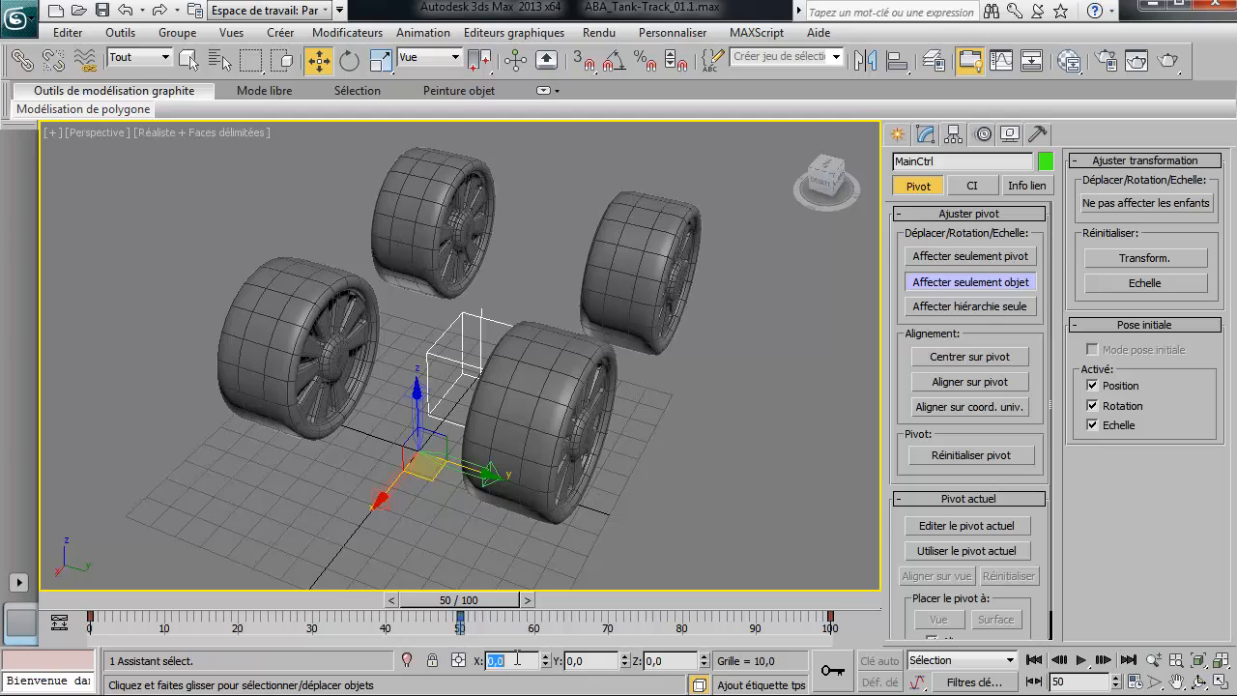
Step: Centre MainCtrl's pivot on its box at X -50 and set the whole controller's X position to 0
{"action": "left_click", "coordinate": [962, 259]}
{"action": "left_click", "coordinate": [979, 360]}
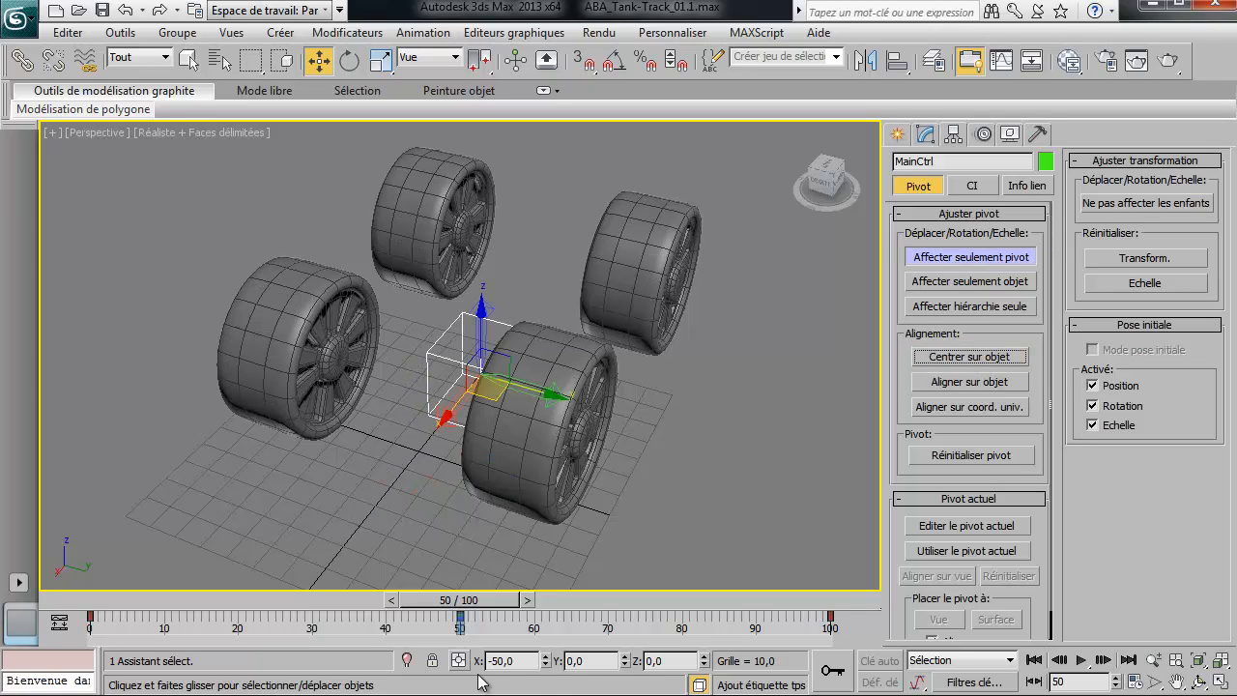
{"action": "right_click", "coordinate": [545, 664]}
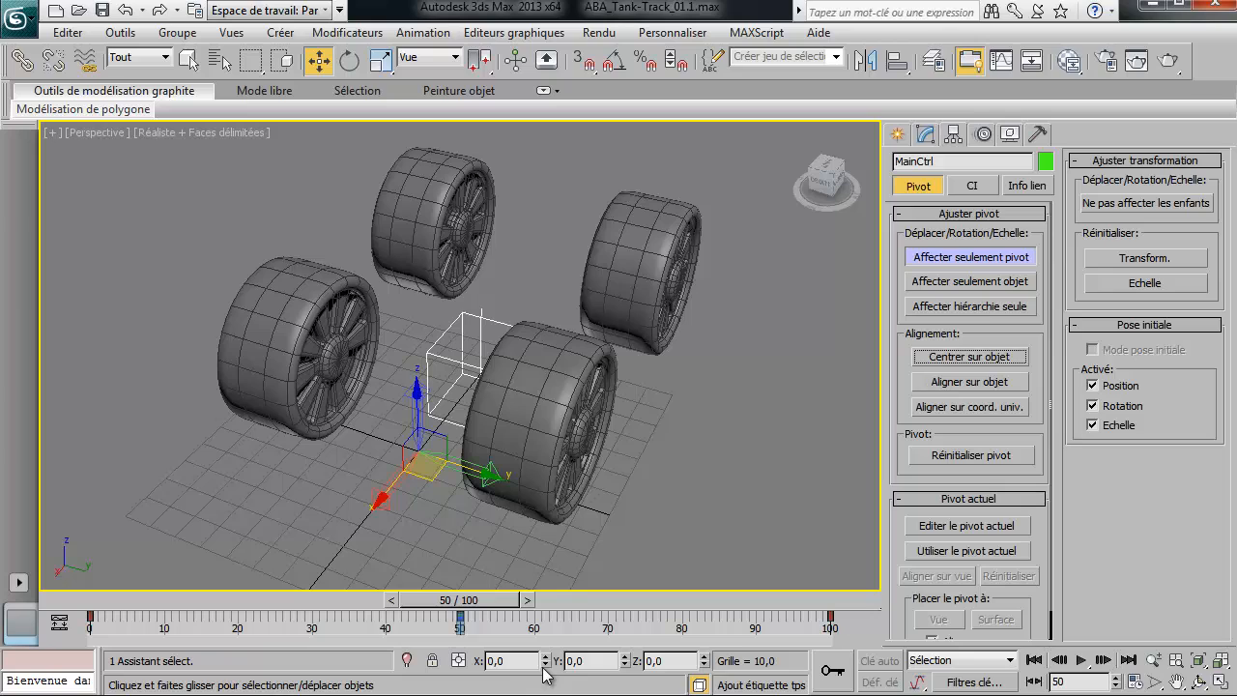
{"action": "left_click", "coordinate": [516, 660]}
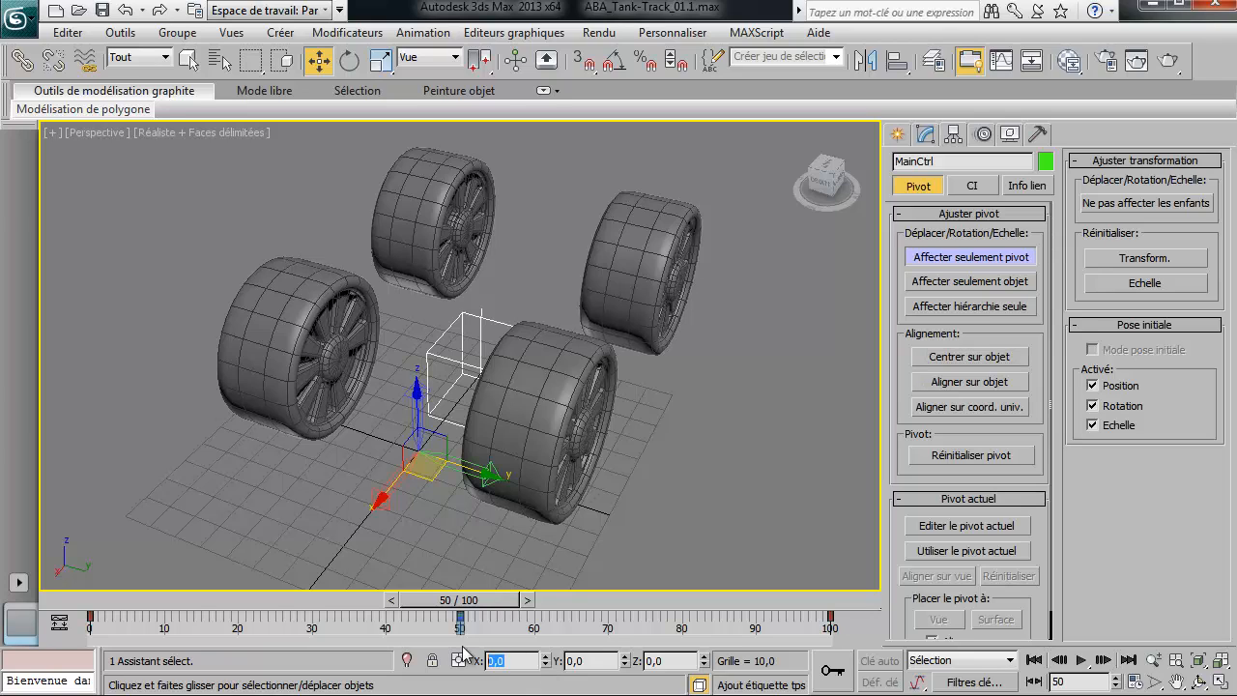
{"action": "key", "text": "Return"}
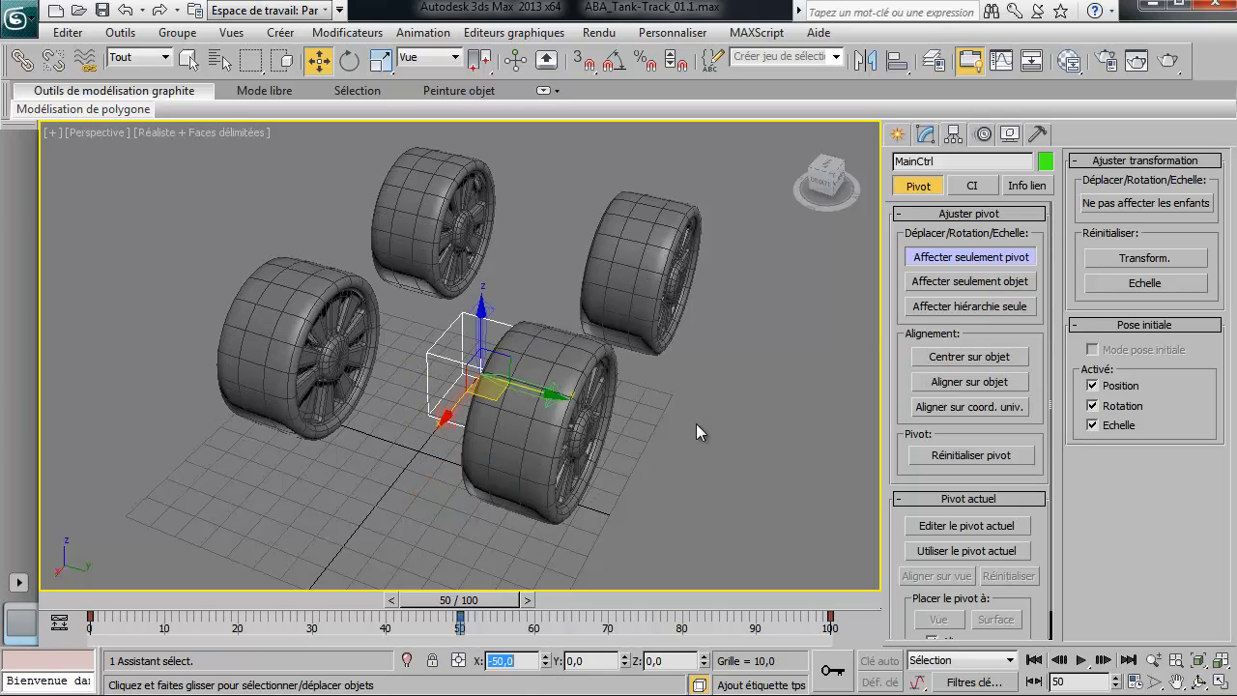
{"action": "left_click", "coordinate": [1005, 258]}
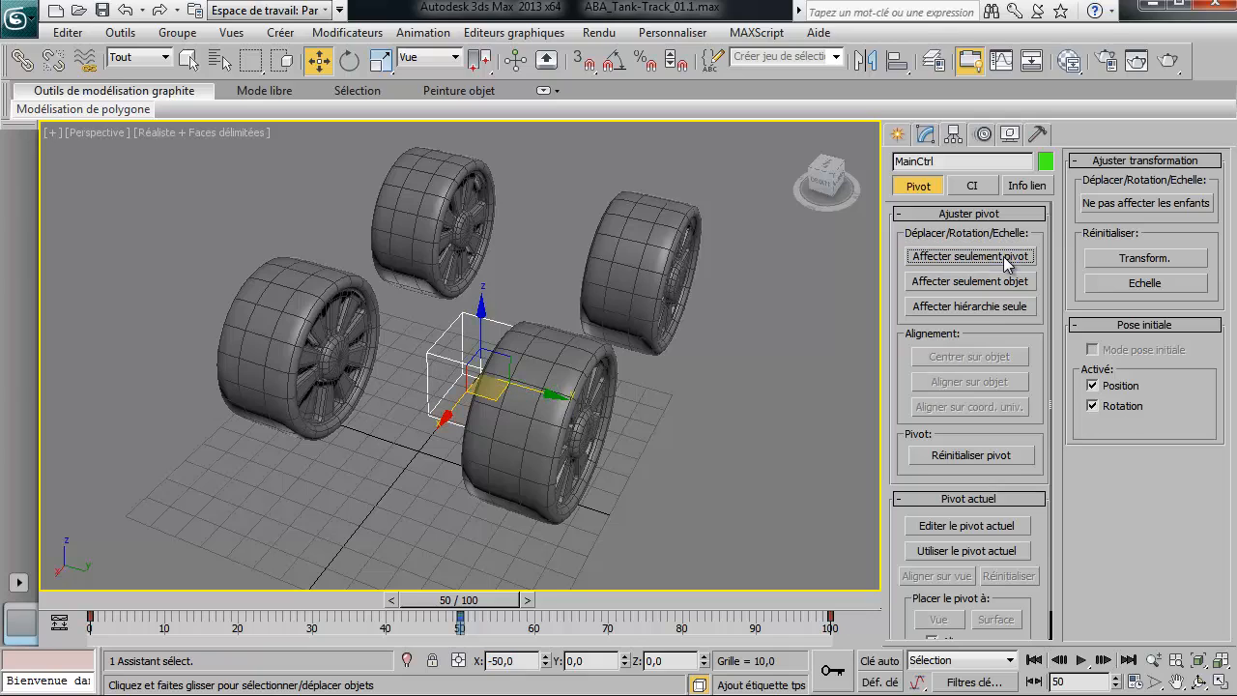
{"action": "right_click", "coordinate": [544, 665]}
Step: Scrub the timeline in both directions to check the wheels' animation and return to frame 50
{"action": "middle_click_drag", "start_coordinate": [602, 451], "coordinate": [574, 361], "text": "alt"}
{"action": "left_click_drag", "start_coordinate": [477, 599], "coordinate": [537, 600]}
{"action": "left_click_drag", "start_coordinate": [593, 638], "coordinate": [269, 666]}
{"action": "left_click_drag", "start_coordinate": [269, 600], "coordinate": [459, 600]}
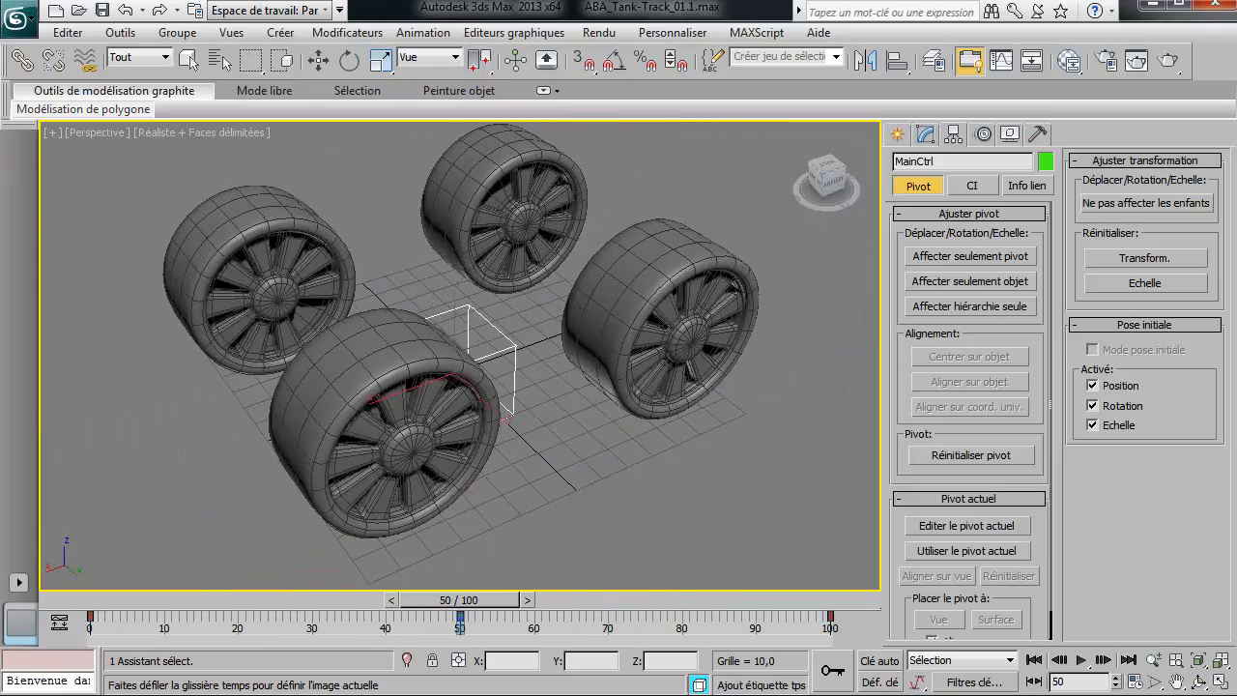
Step: Try rotating MainCtrl about its recentred pivot between the four wheels
{"action": "key", "text": "w"}
{"action": "right_click", "coordinate": [546, 374]}
{"action": "left_click", "coordinate": [562, 401]}
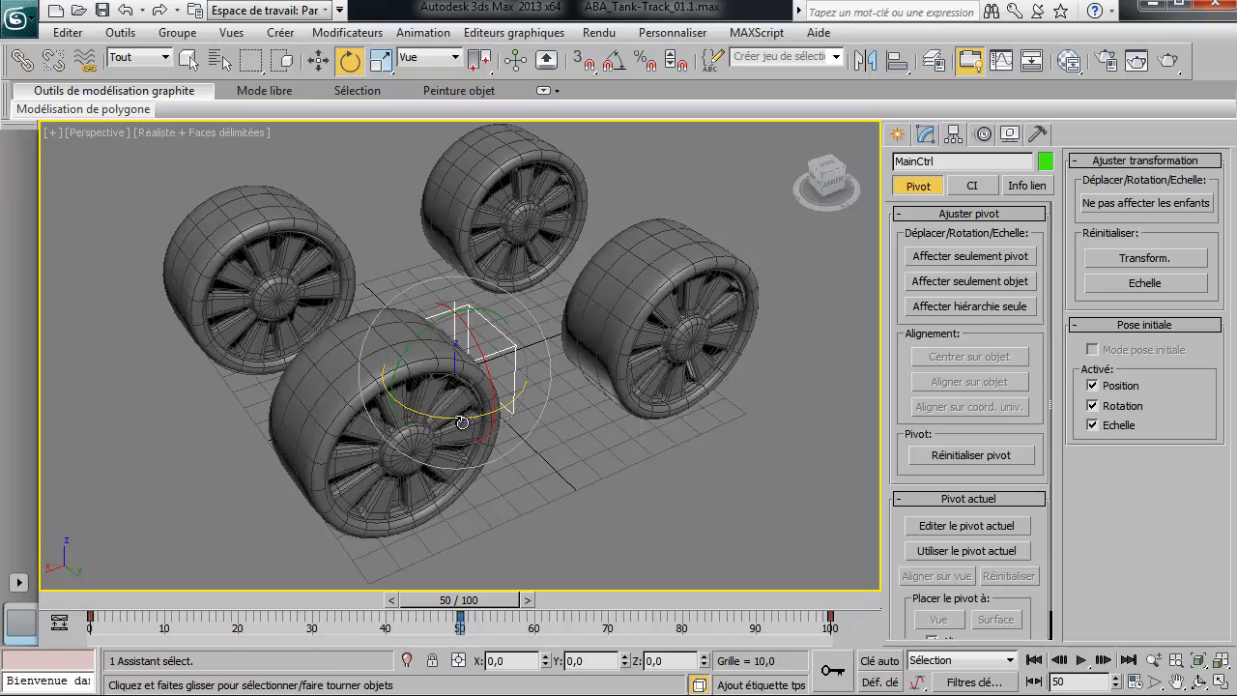
{"action": "left_click_drag", "start_coordinate": [460, 421], "coordinate": [533, 472]}
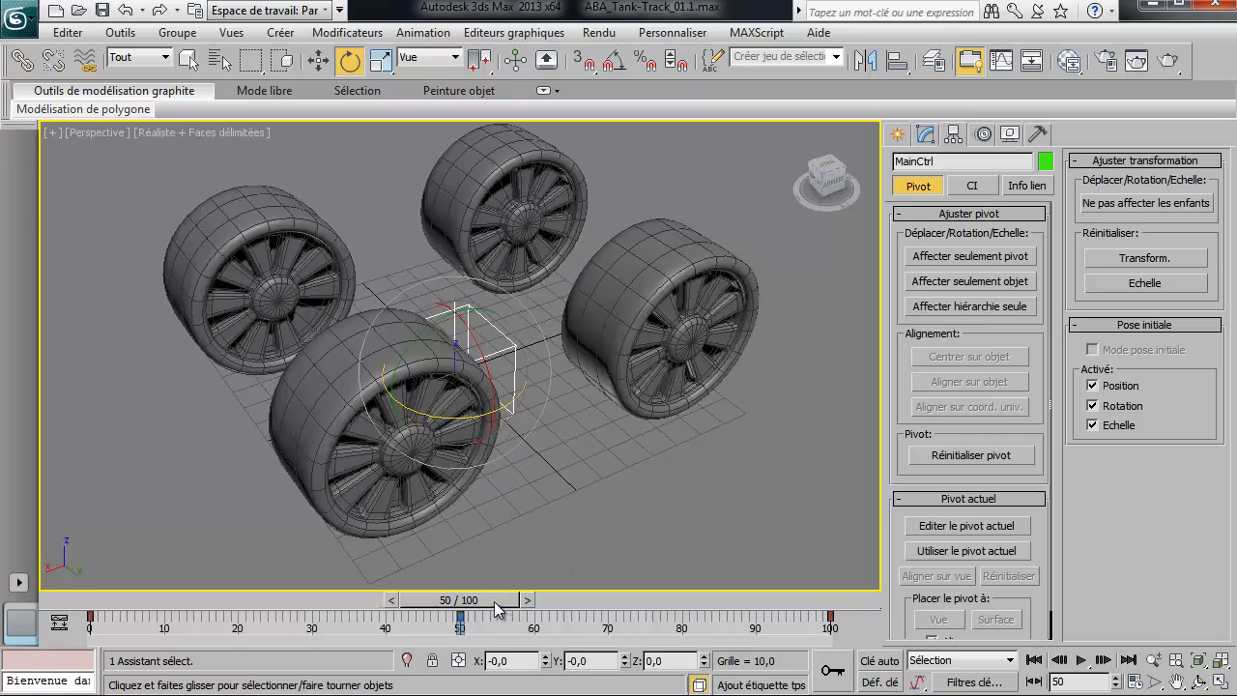
{"action": "key", "text": "q"}
{"action": "key", "text": "e"}
Step: Draw a box beside the wheels, about 31 long, 7 wide and 18 high
{"action": "left_click", "coordinate": [897, 134]}
{"action": "left_click", "coordinate": [928, 258]}
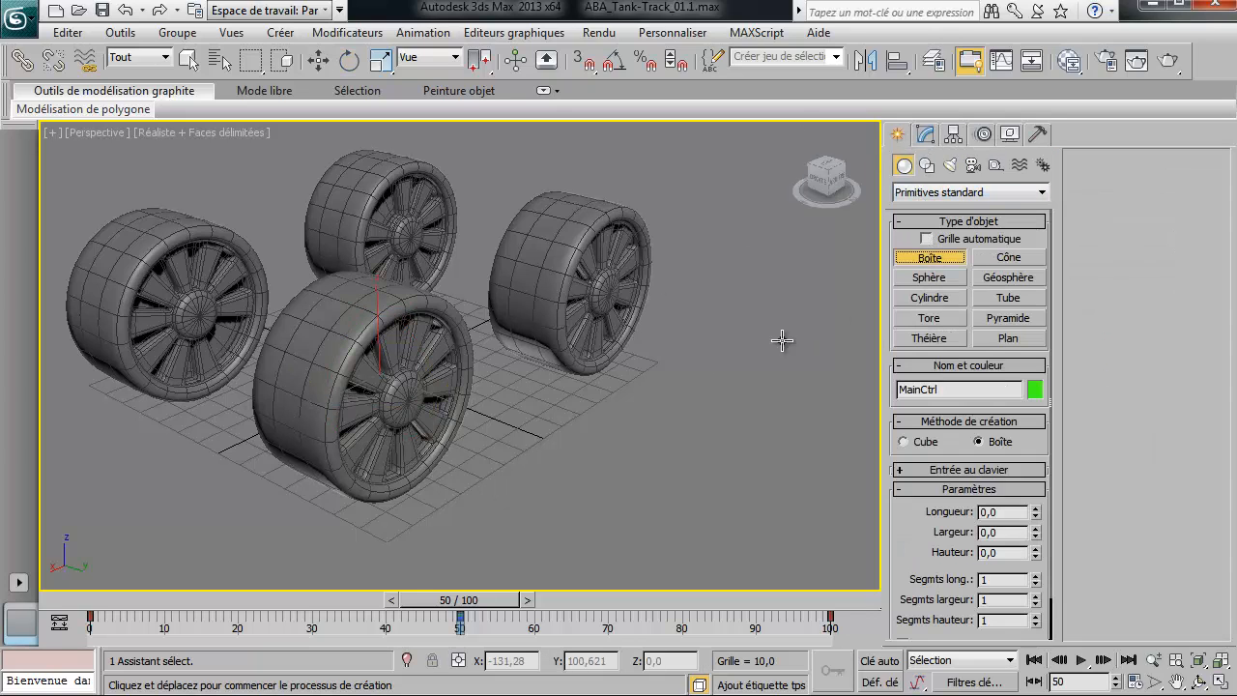
{"action": "left_click_drag", "start_coordinate": [684, 353], "coordinate": [762, 381]}
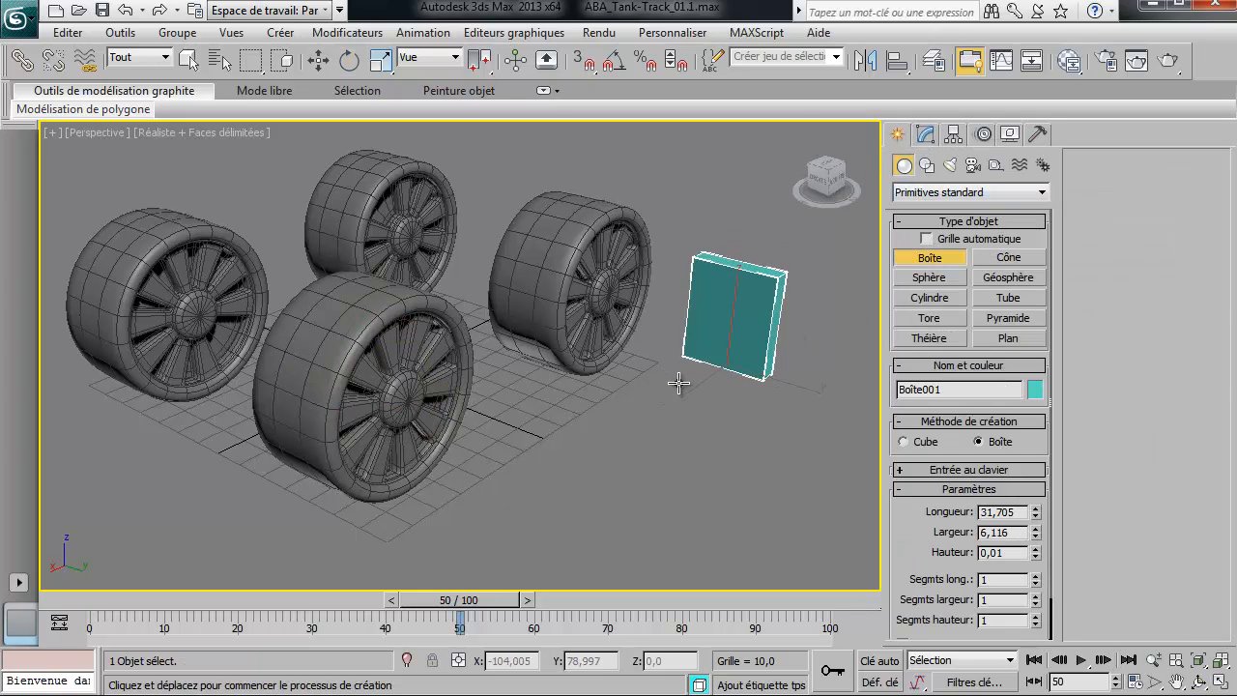
{"action": "left_click", "coordinate": [742, 333]}
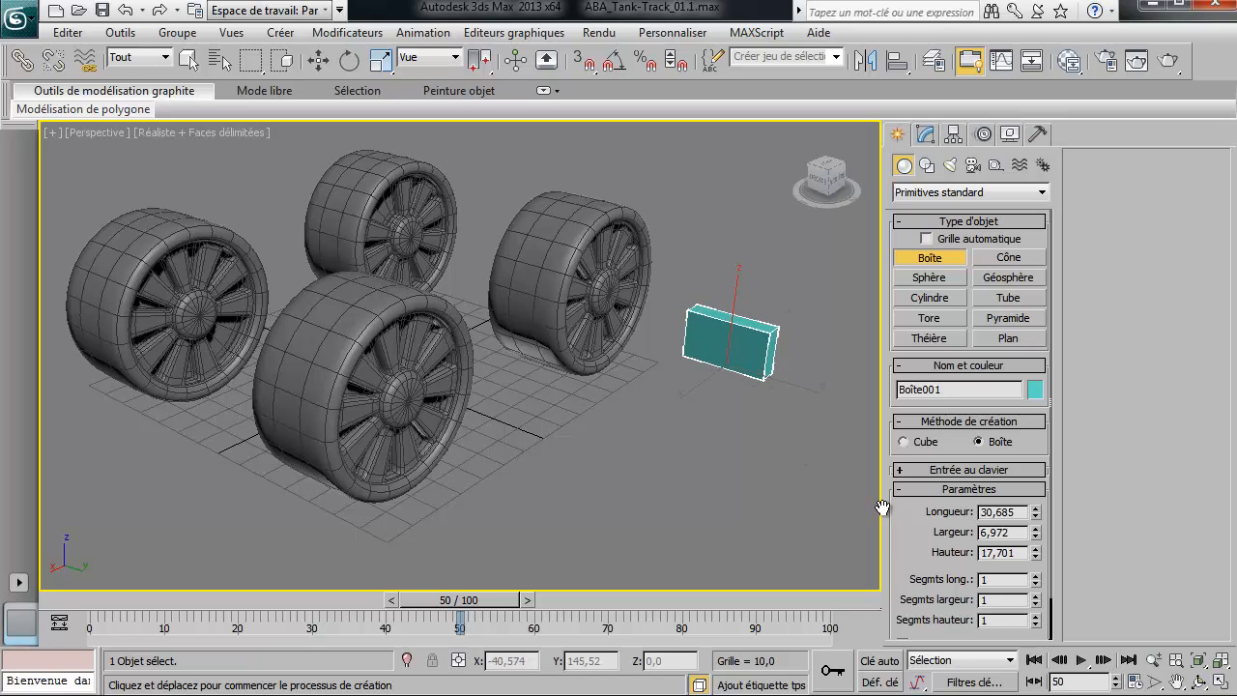
Step: Set the box's length to 30, width to 3, height to 100 and height segments to 60
{"action": "left_click_drag", "start_coordinate": [919, 525], "coordinate": [919, 478]}
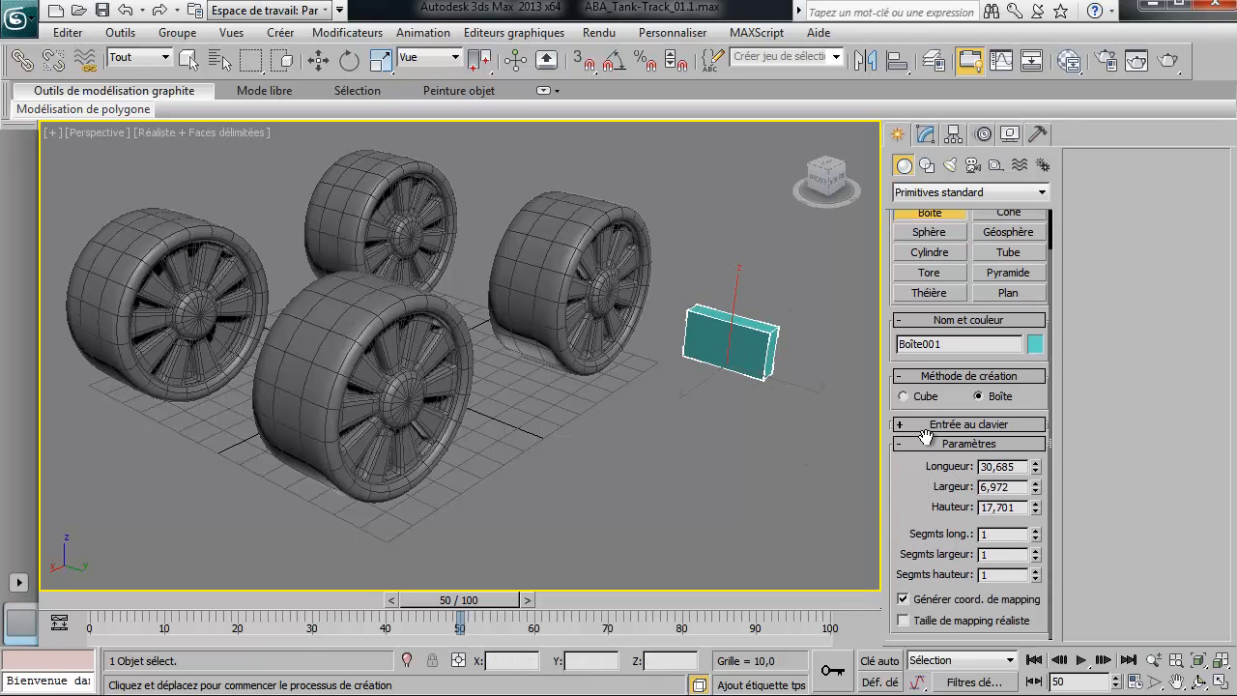
{"action": "double_click", "coordinate": [1005, 466]}
{"action": "type", "text": "30"}
{"action": "double_click", "coordinate": [1012, 487]}
{"action": "type", "text": "3"}
{"action": "key", "text": "Return"}
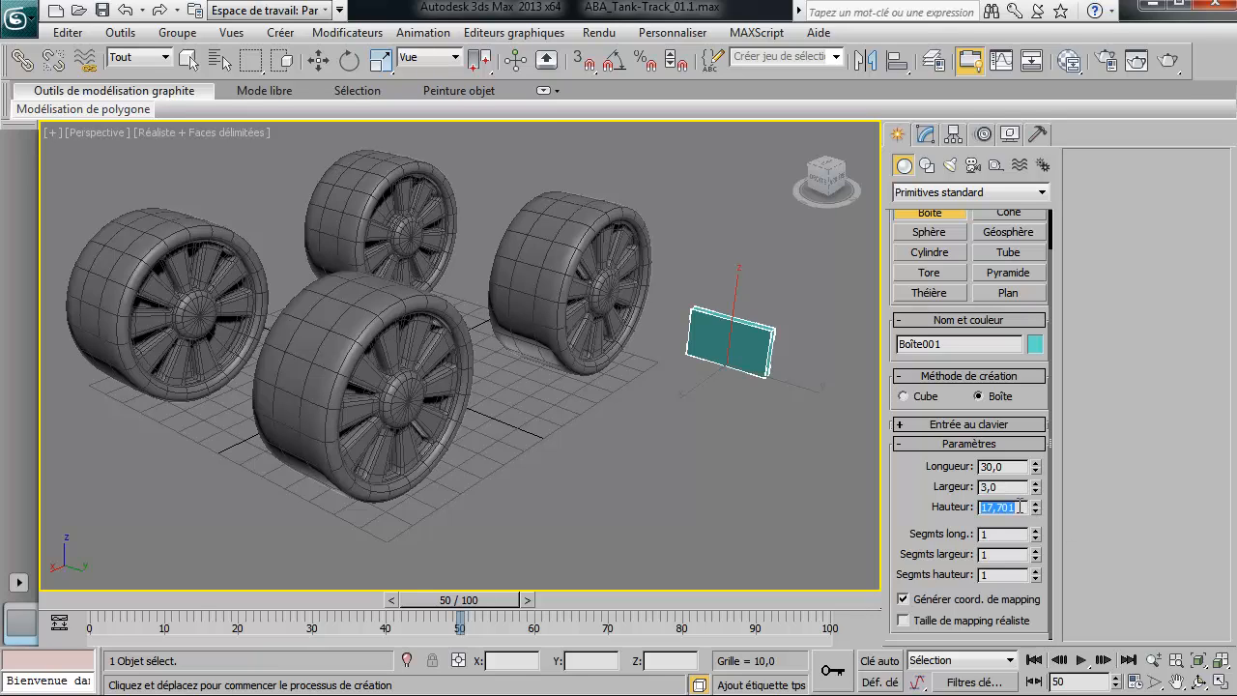
{"action": "type", "text": "100"}
{"action": "key", "text": "Return"}
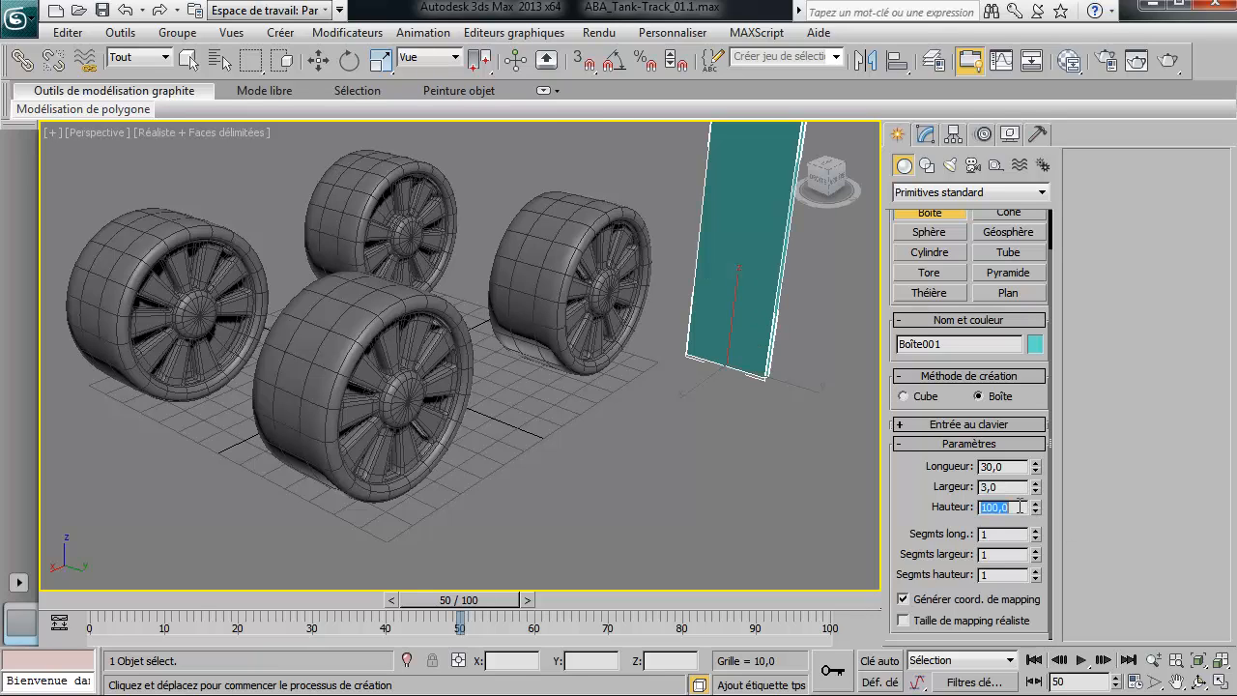
{"action": "double_click", "coordinate": [995, 576]}
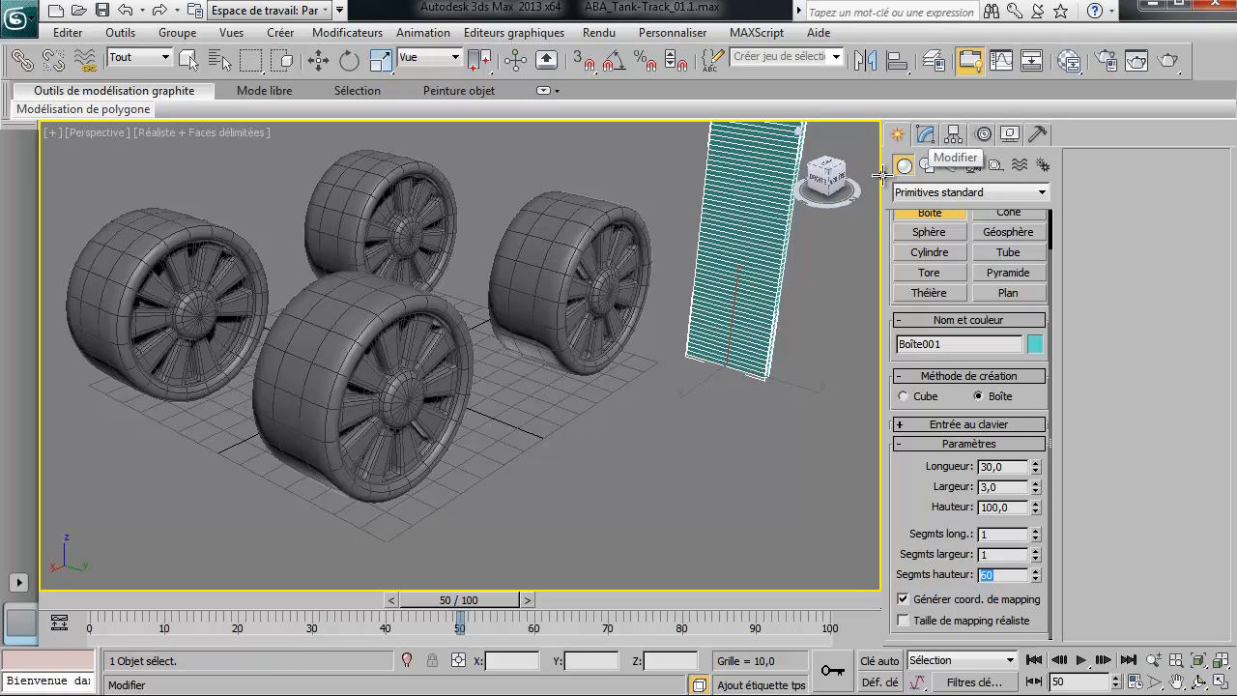
Step: Change the segmented box's object colour to the custom dark grey and deselect it
{"action": "left_click", "coordinate": [1035, 344]}
{"action": "left_click", "coordinate": [156, 313]}
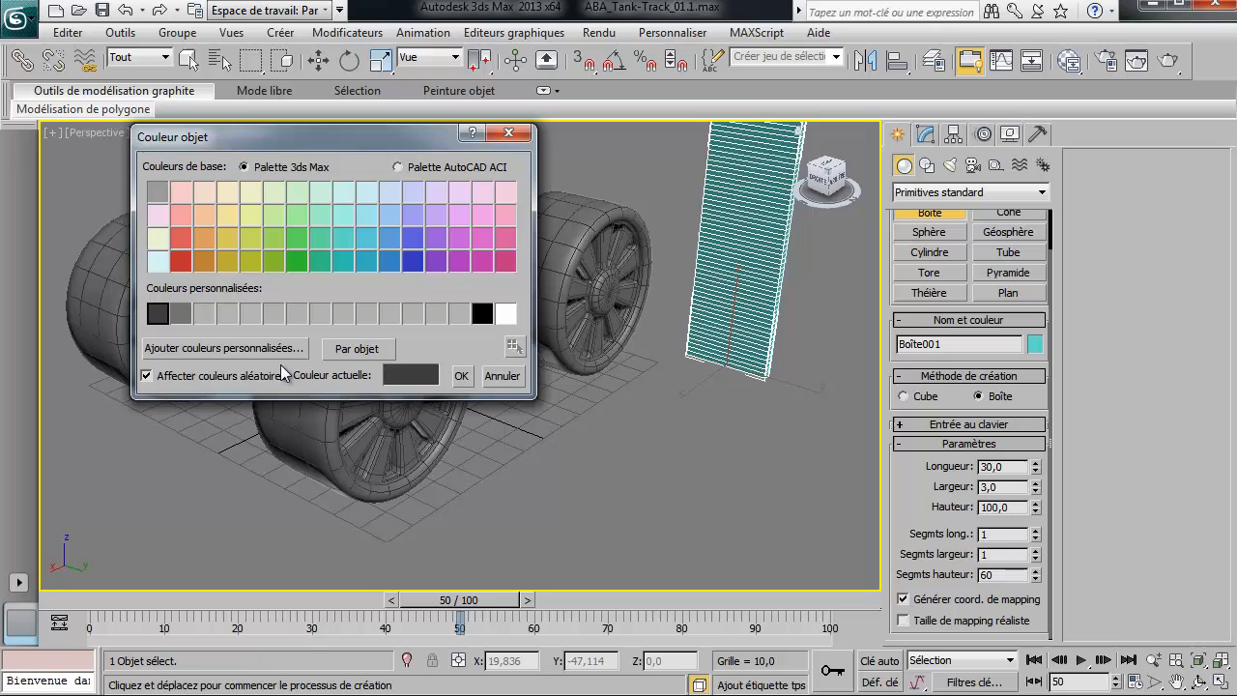
{"action": "left_click", "coordinate": [461, 376]}
{"action": "middle_click_drag", "start_coordinate": [801, 350], "coordinate": [754, 455]}
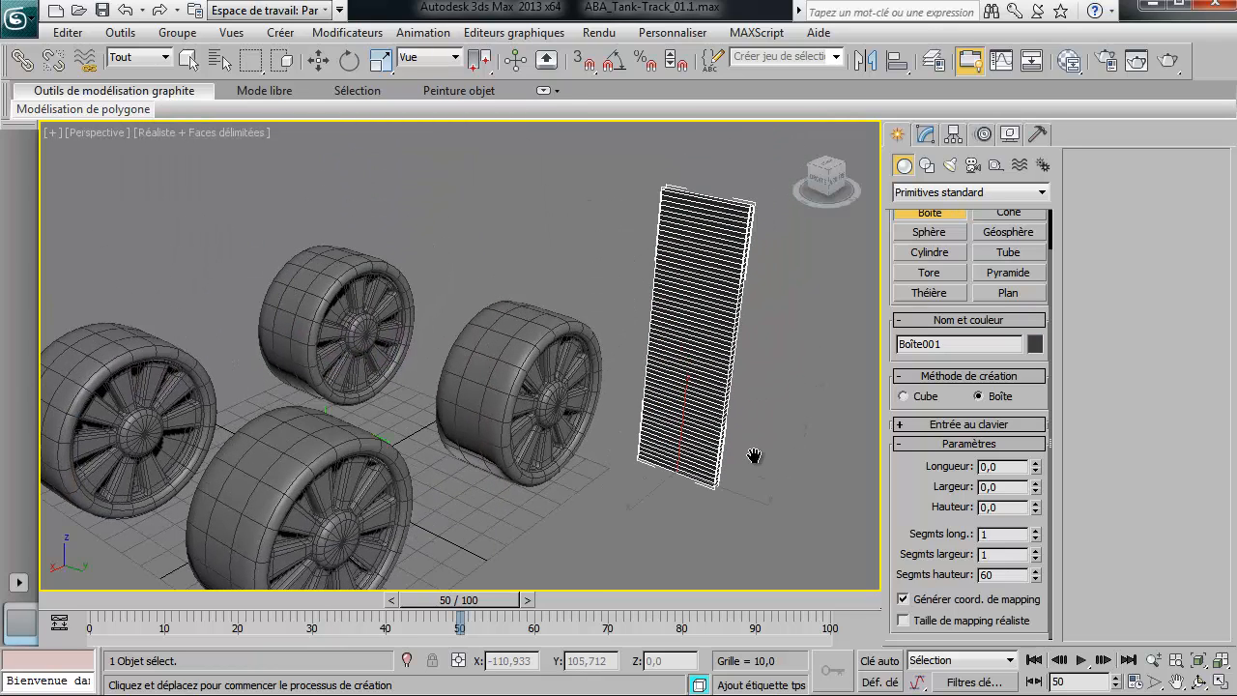
{"action": "key", "text": "e"}
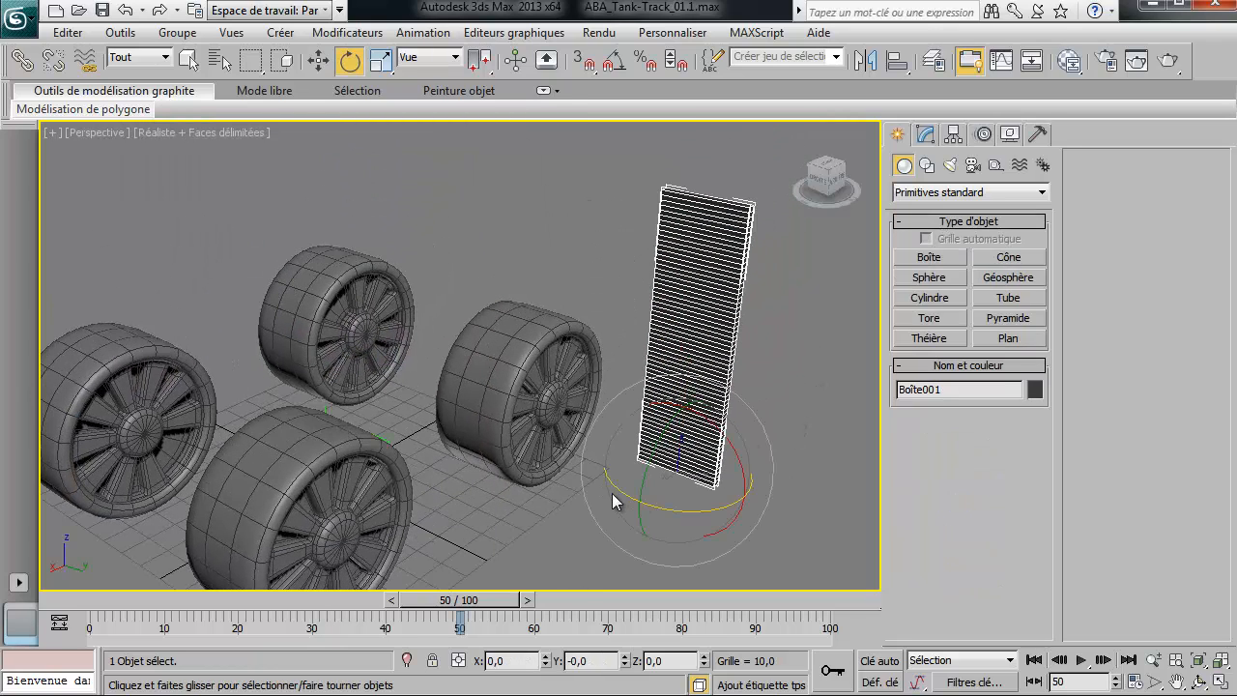
{"action": "left_click", "coordinate": [568, 519]}
Step: Switch to the front view and enable 3D snapping to grid points
{"action": "key", "text": "f"}
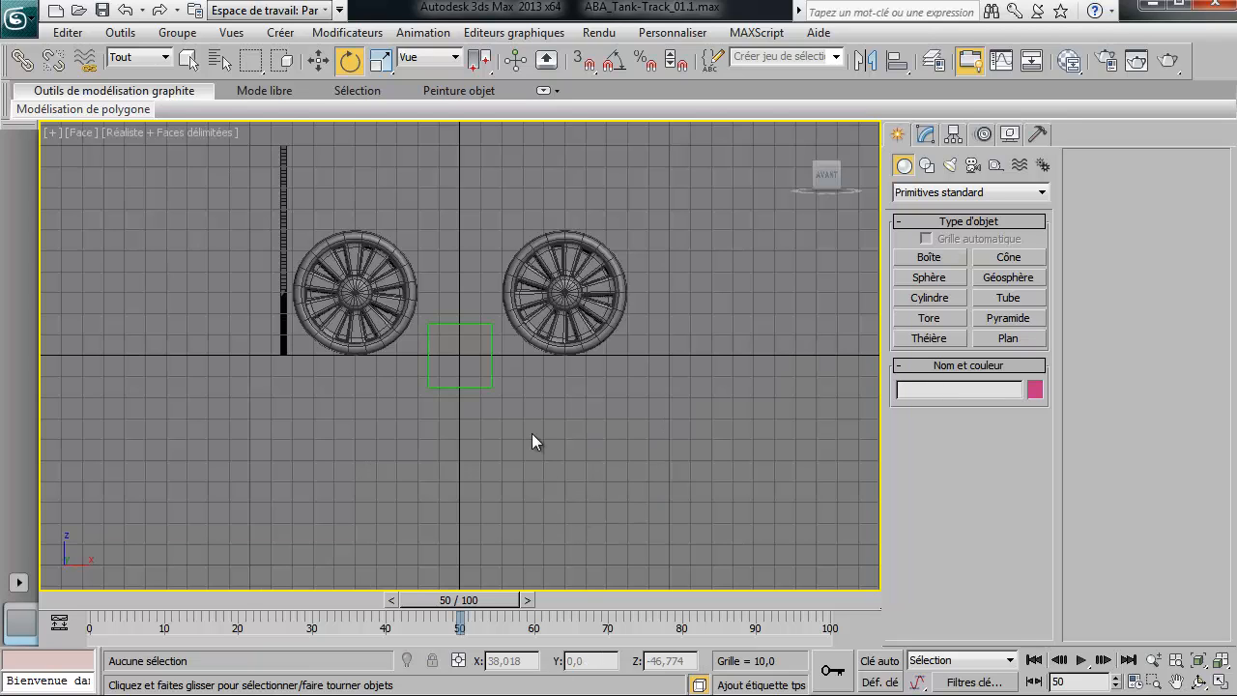
{"action": "middle_click_drag", "start_coordinate": [513, 425], "coordinate": [569, 483]}
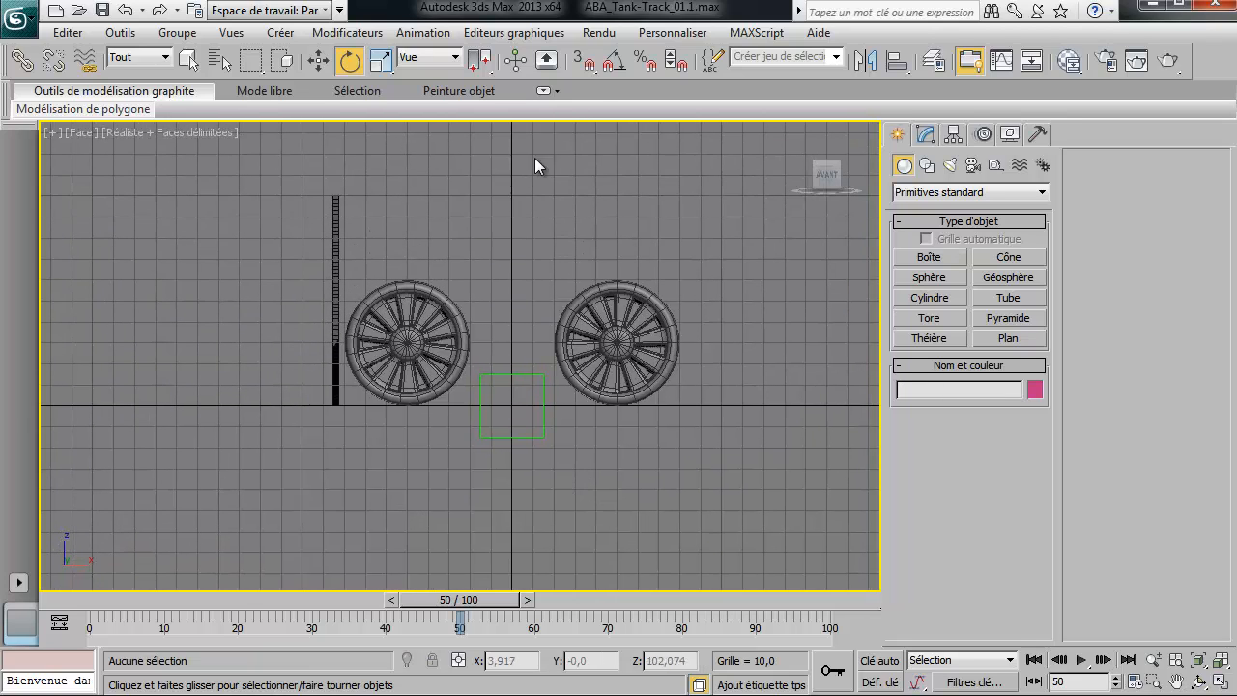
{"action": "right_click", "coordinate": [585, 65]}
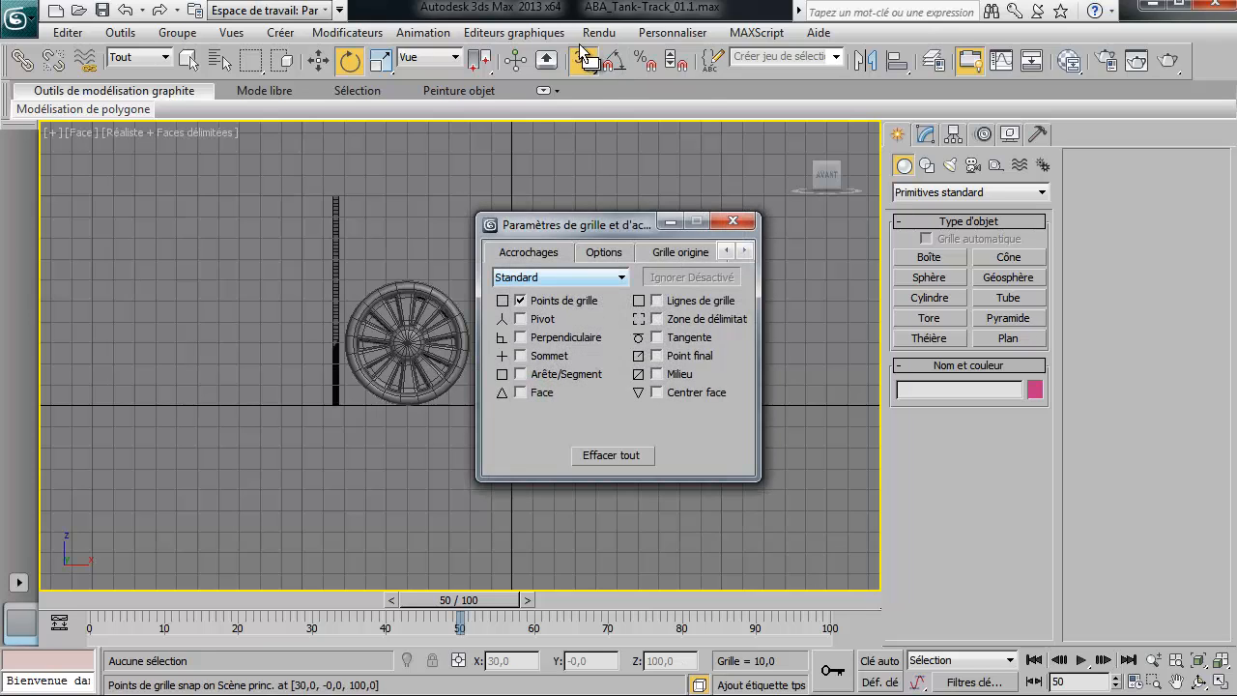
{"action": "left_click", "coordinate": [733, 223]}
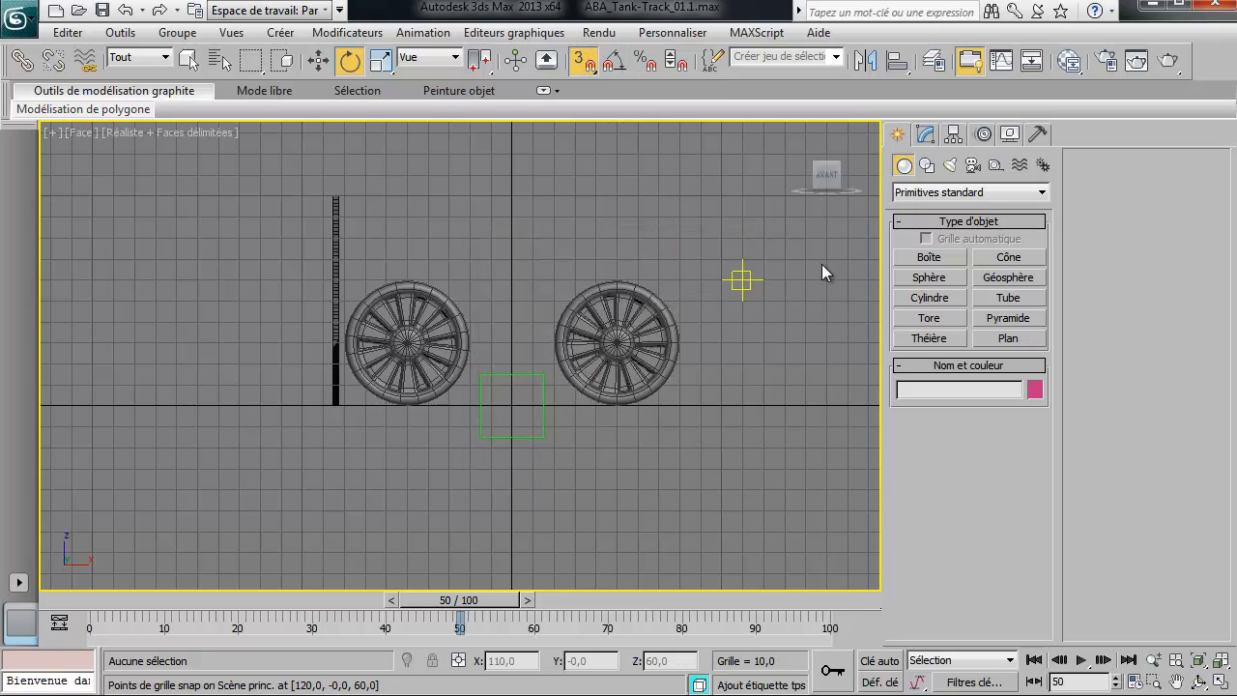
Step: Draw two circle splines of radius 30 as a single shape, each centred on one of the two wheels
{"action": "left_click", "coordinate": [926, 165]}
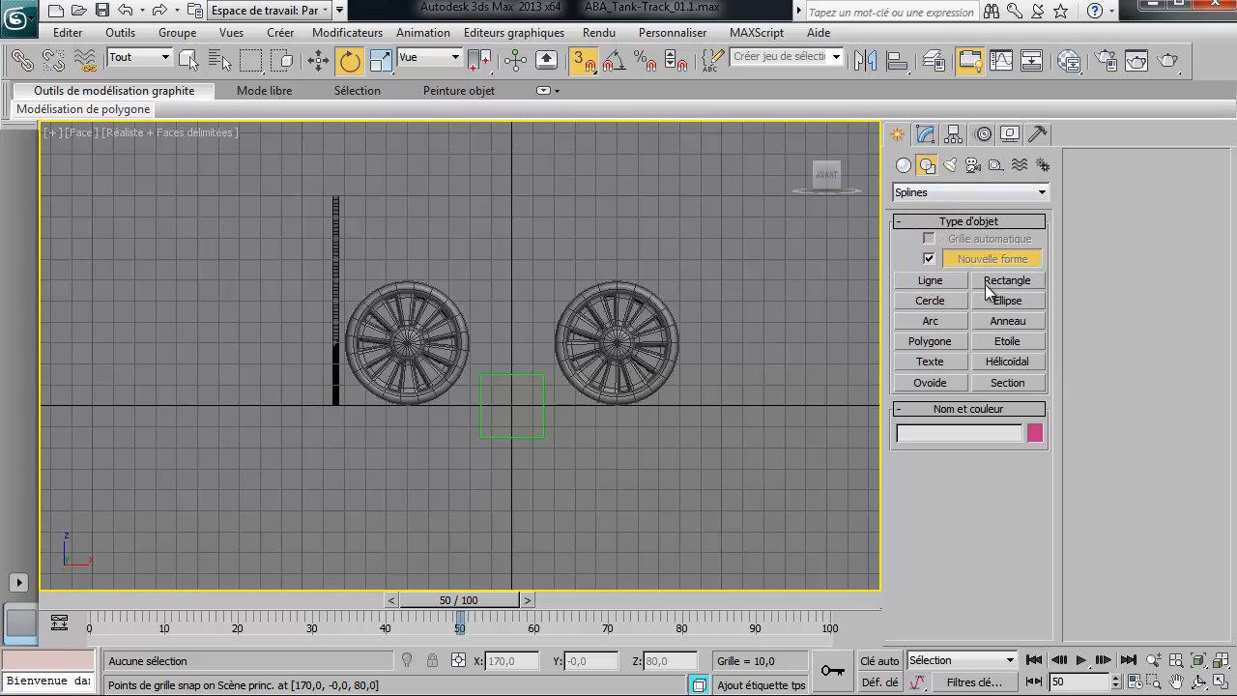
{"action": "left_click", "coordinate": [932, 301]}
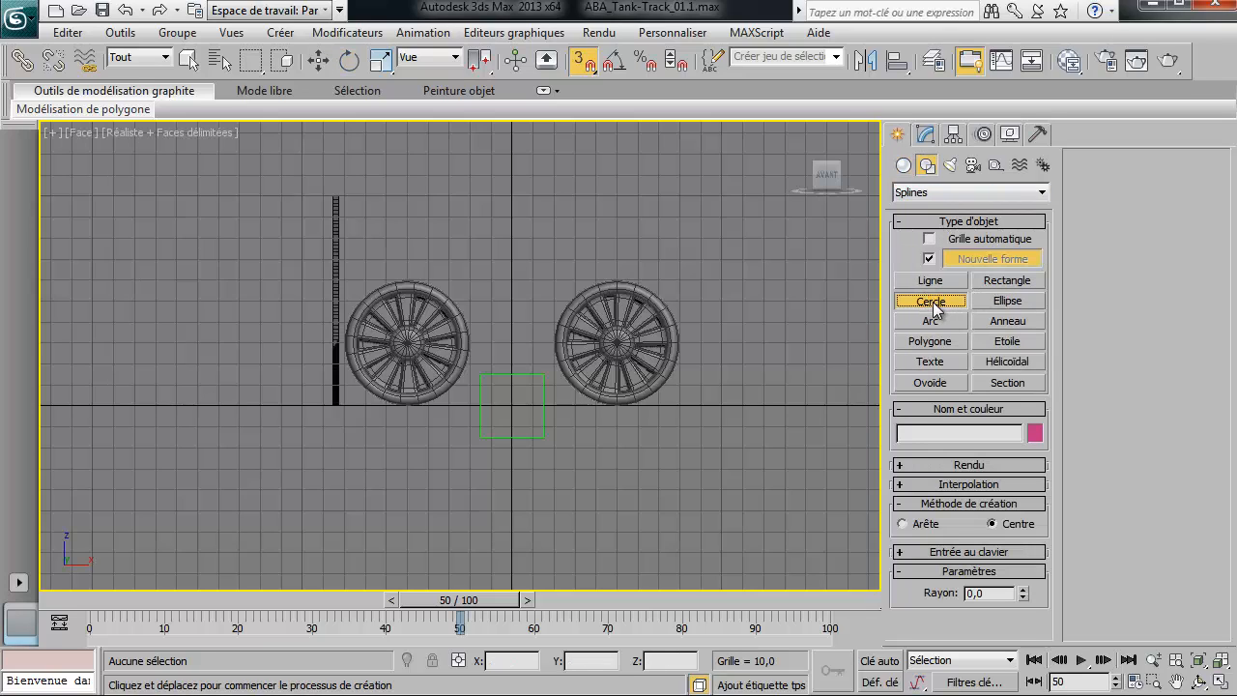
{"action": "left_click", "coordinate": [928, 259]}
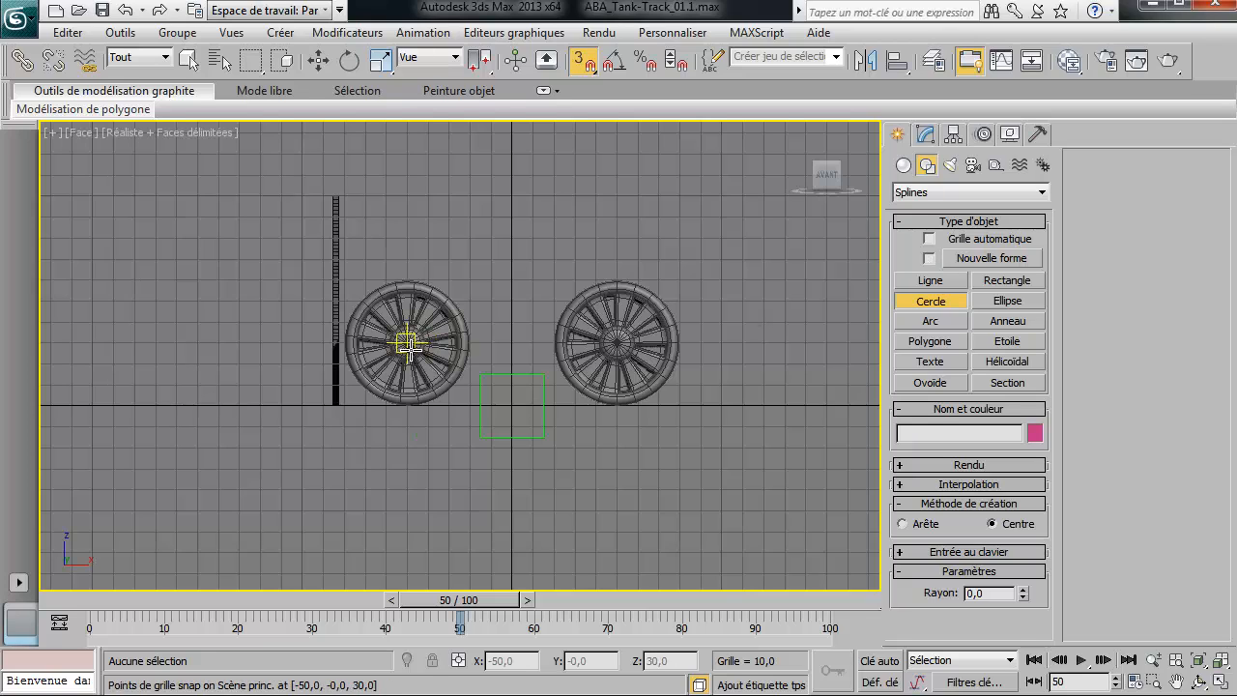
{"action": "left_click_drag", "start_coordinate": [407, 343], "coordinate": [406, 279]}
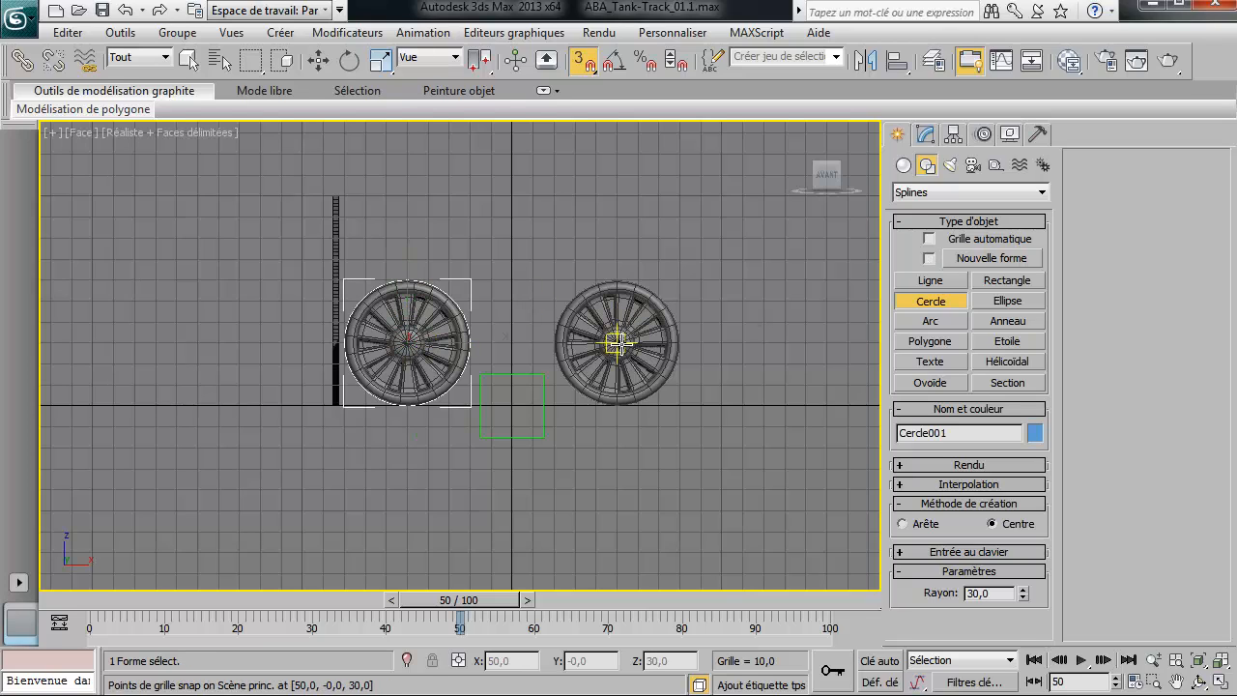
{"action": "left_click_drag", "start_coordinate": [616, 342], "coordinate": [617, 280]}
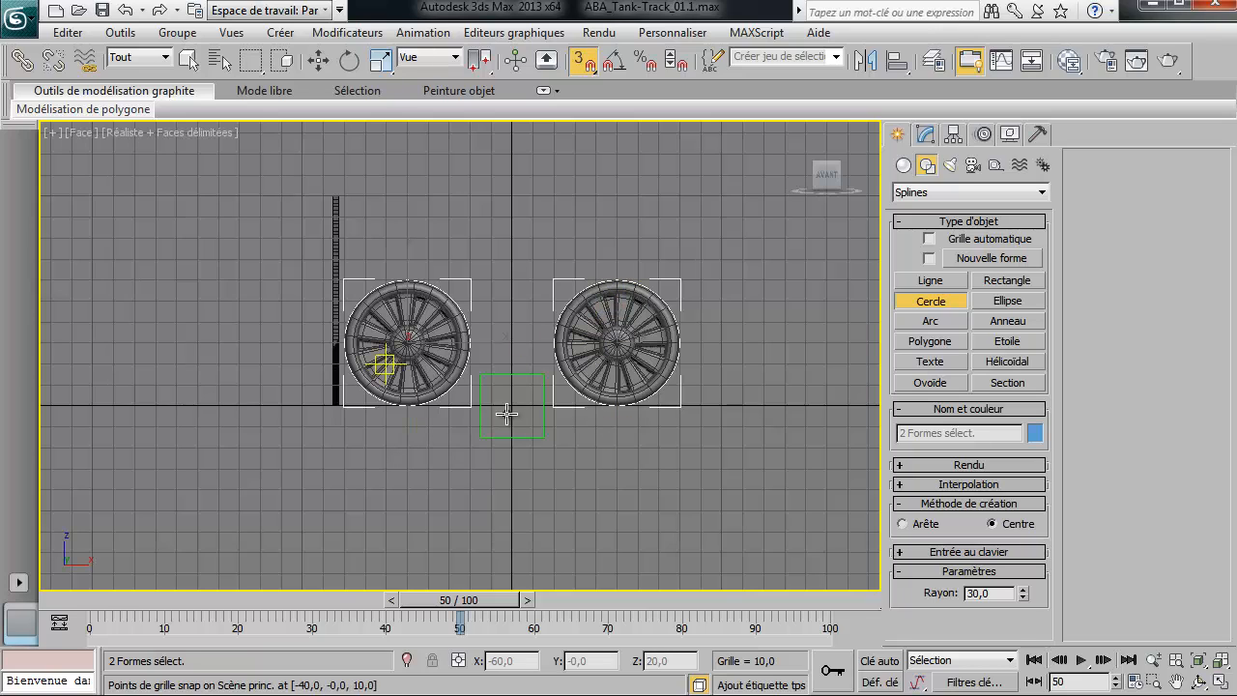
{"action": "right_click", "coordinate": [529, 259]}
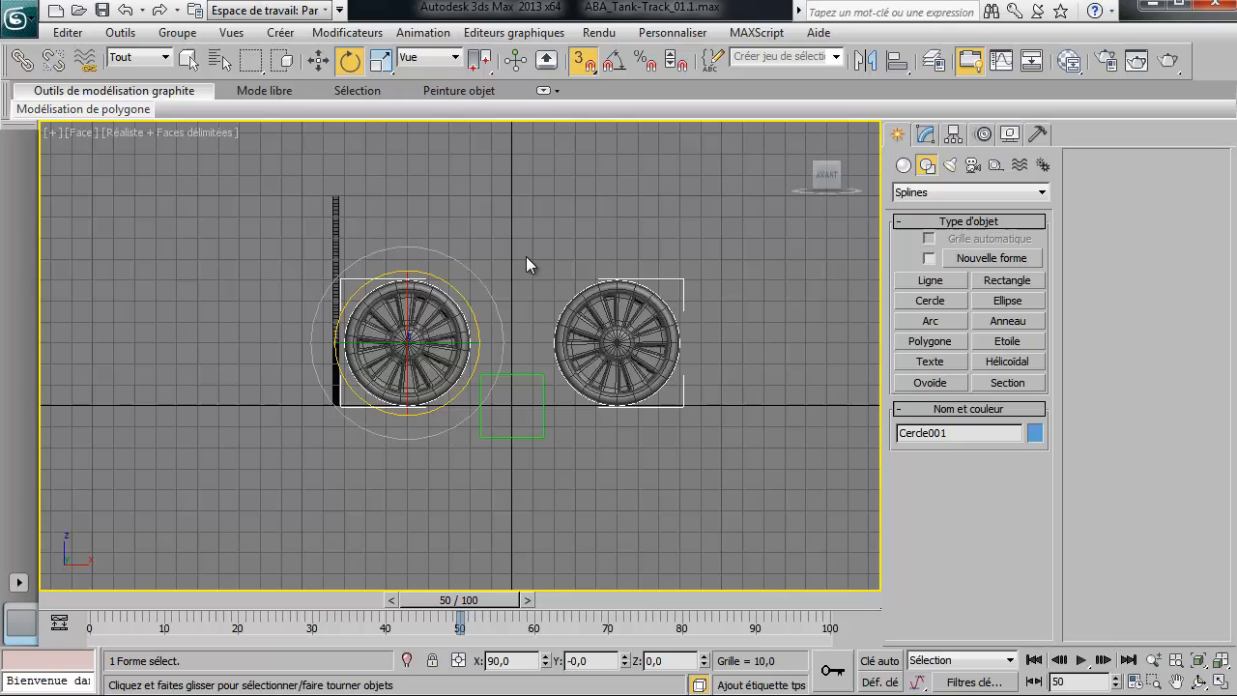
Step: Delete the segments on the inner, facing halves of the two circles, leaving only the outer arcs
{"action": "left_click", "coordinate": [930, 140]}
{"action": "left_click", "coordinate": [903, 212]}
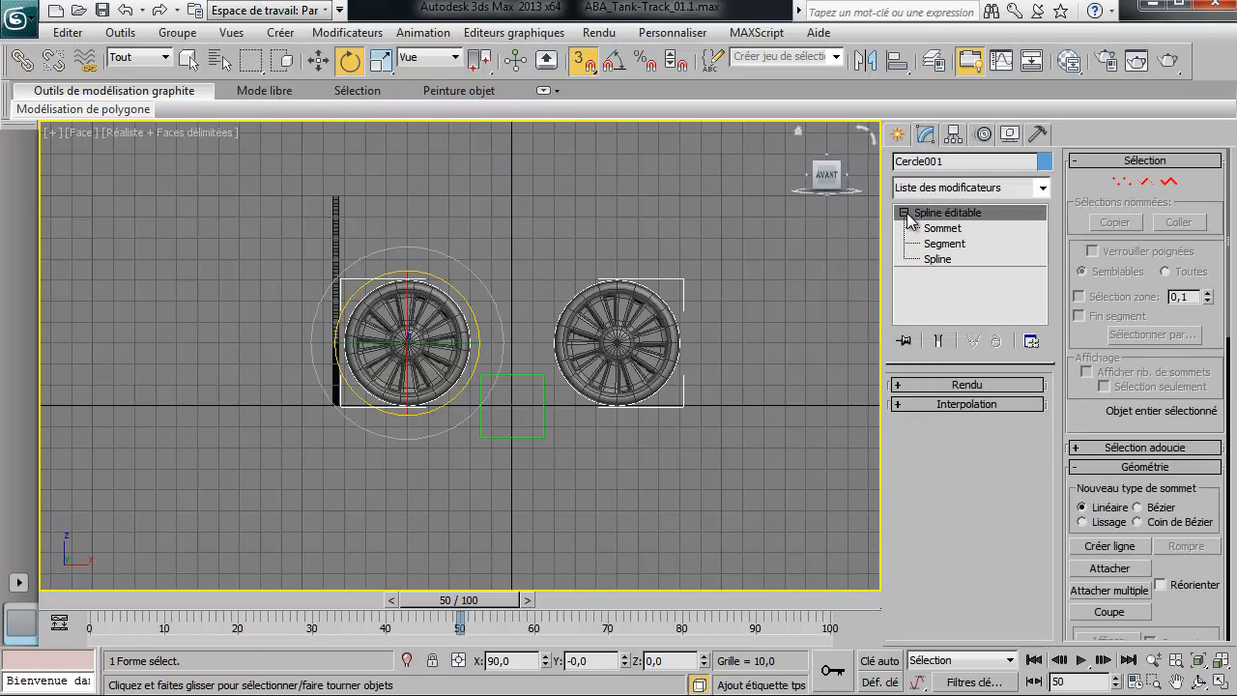
{"action": "left_click", "coordinate": [899, 137]}
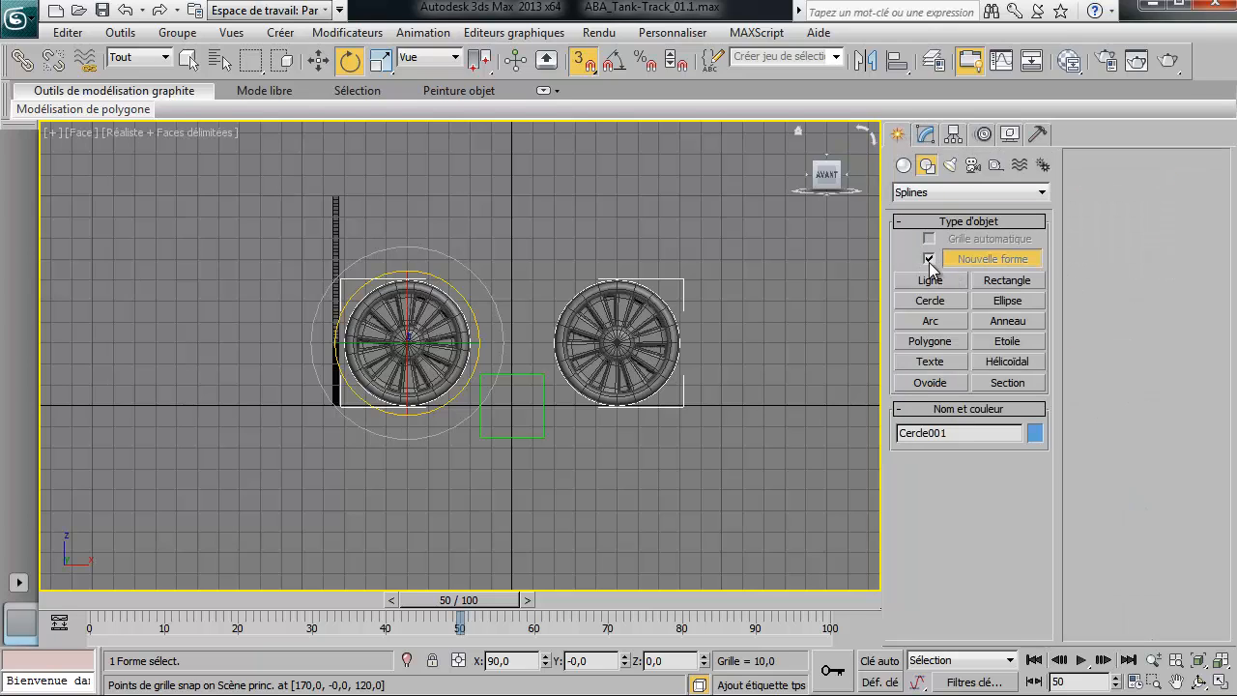
{"action": "left_click", "coordinate": [951, 134]}
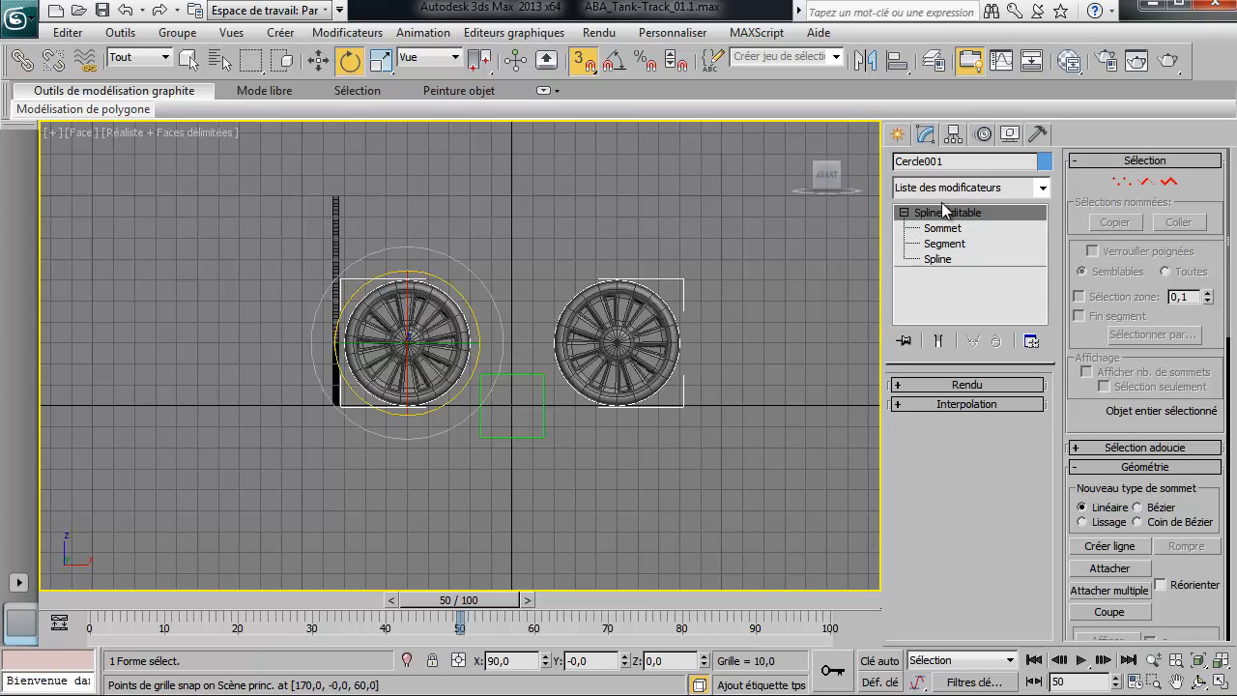
{"action": "left_click", "coordinate": [1144, 183]}
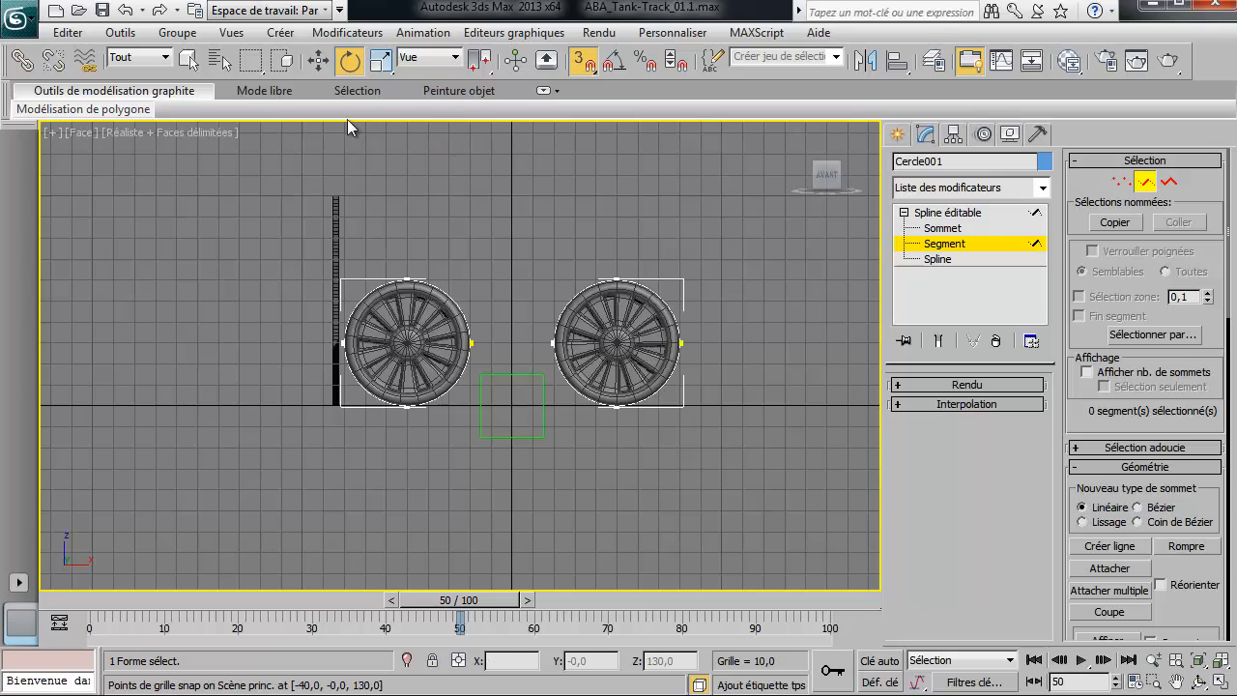
{"action": "left_click_drag", "start_coordinate": [447, 268], "coordinate": [574, 430]}
{"action": "key", "text": "Delete"}
Step: Hide the geometry category so only the splines and the controller are displayed, and clear the selection
{"action": "left_click", "coordinate": [1013, 136]}
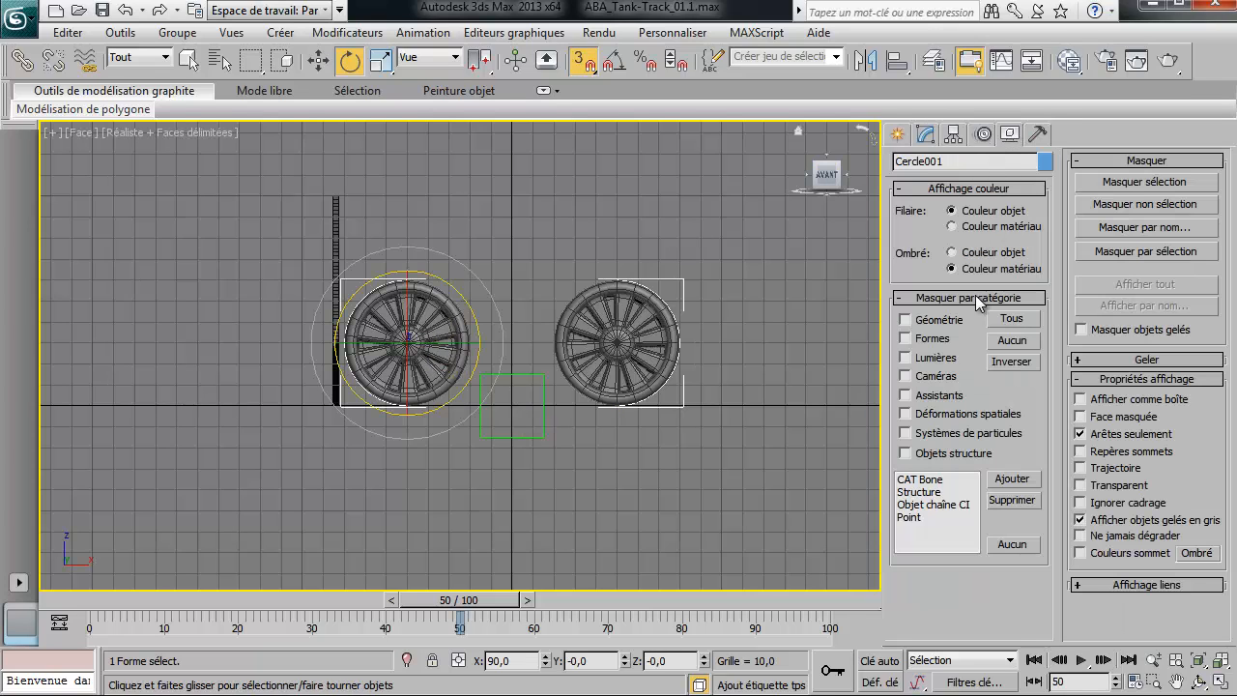
{"action": "left_click", "coordinate": [906, 319]}
{"action": "left_click", "coordinate": [538, 280]}
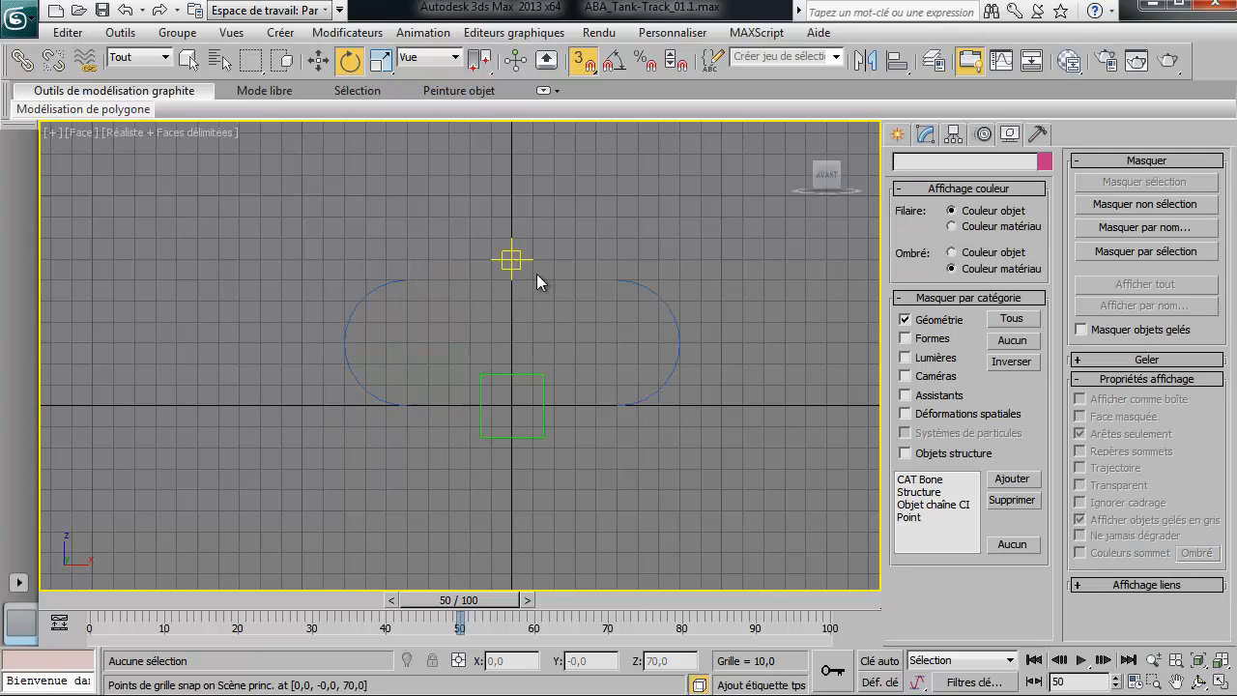
Step: Connect the upper end vertices of the two arcs, and likewise their lower end vertices, to close the track outline
{"action": "left_click", "coordinate": [660, 298]}
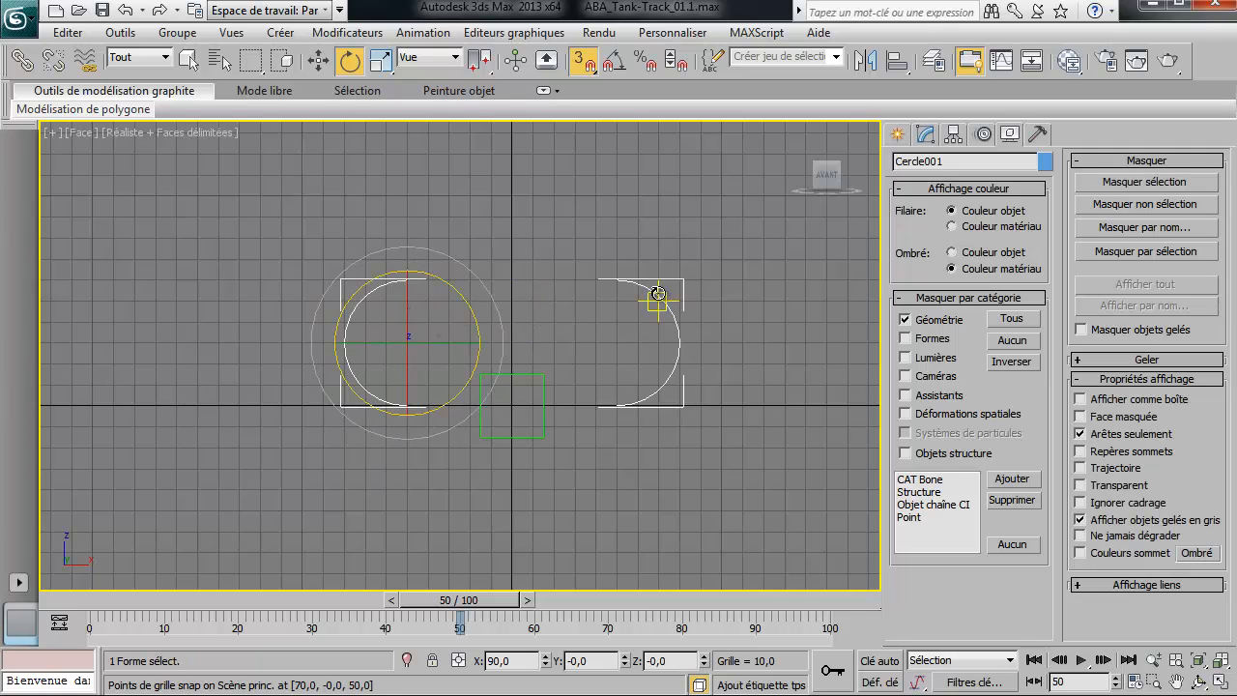
{"action": "left_click", "coordinate": [922, 137]}
{"action": "left_click", "coordinate": [942, 228]}
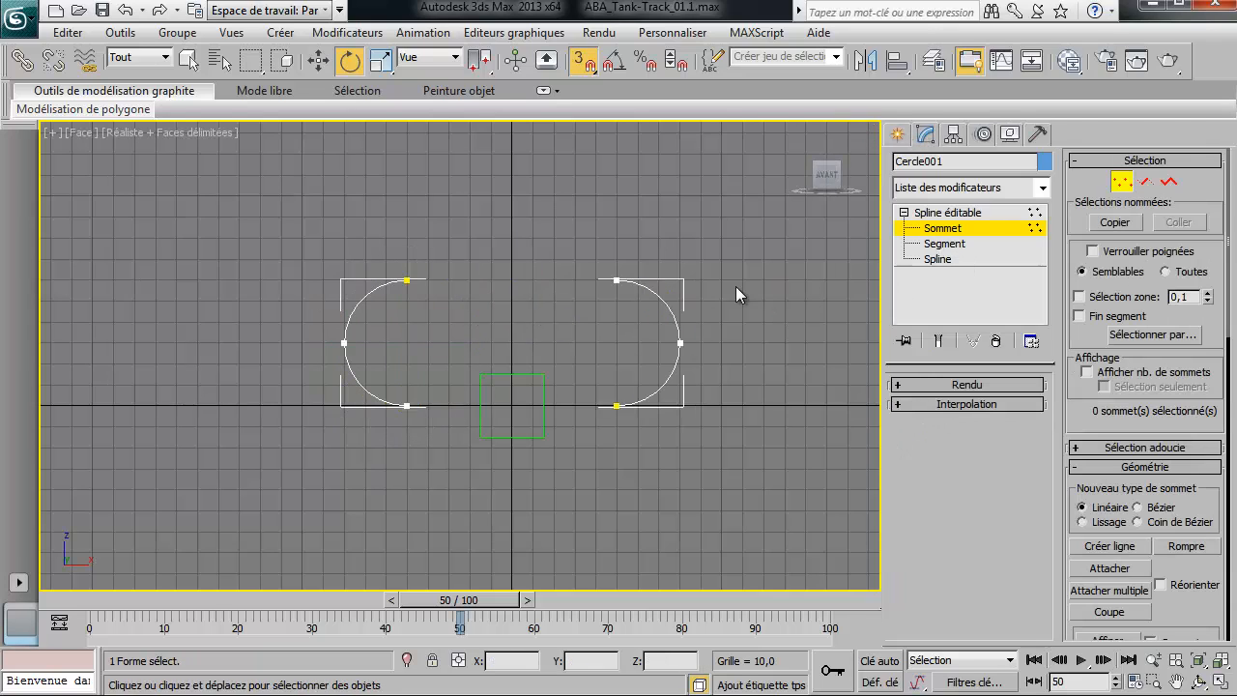
{"action": "right_click", "coordinate": [498, 263]}
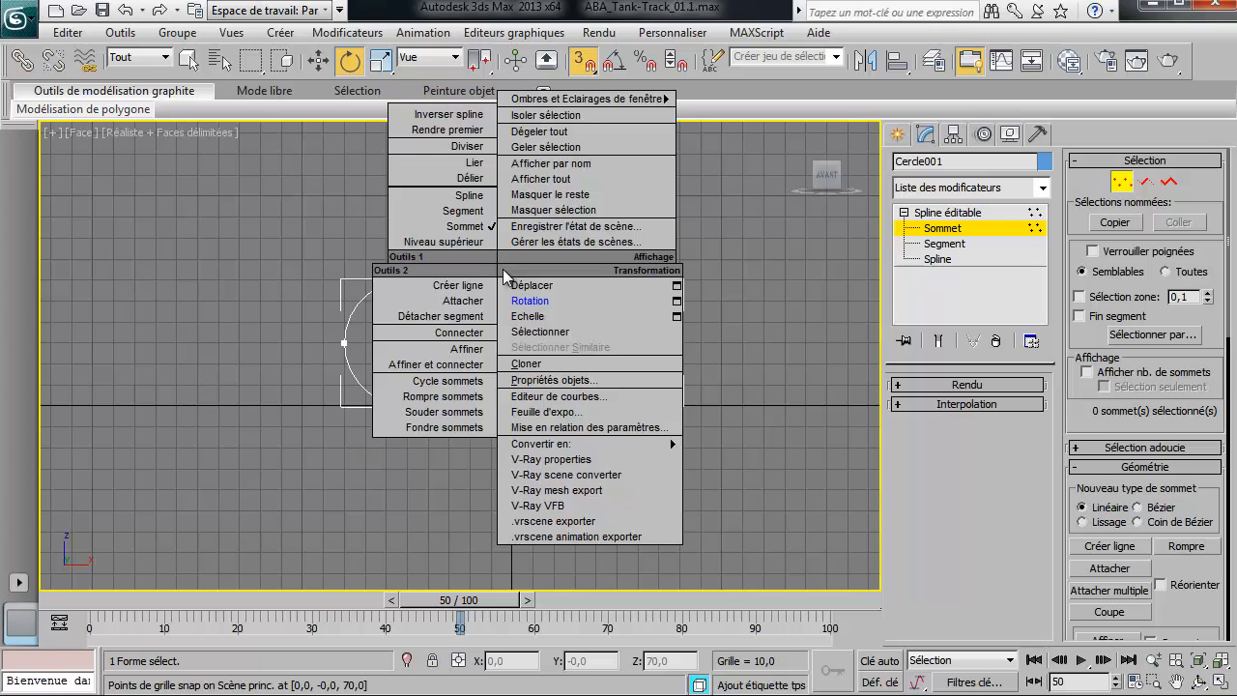
{"action": "left_click", "coordinate": [460, 332]}
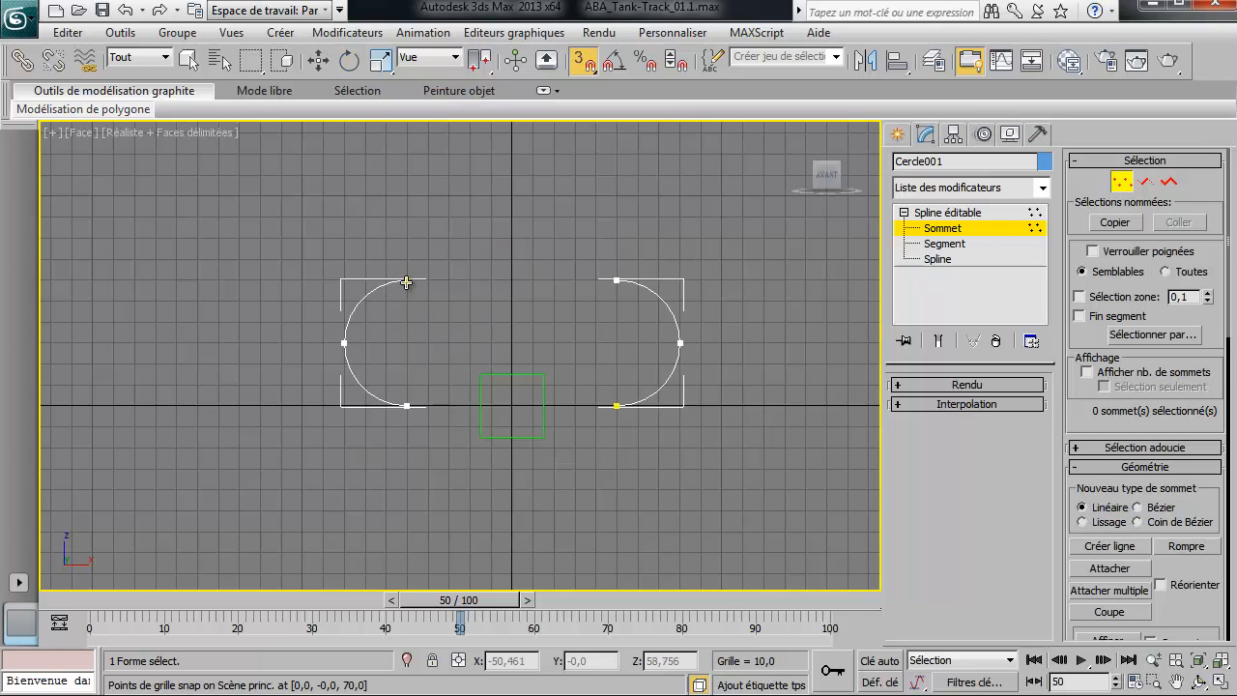
{"action": "left_click_drag", "start_coordinate": [456, 326], "coordinate": [616, 280]}
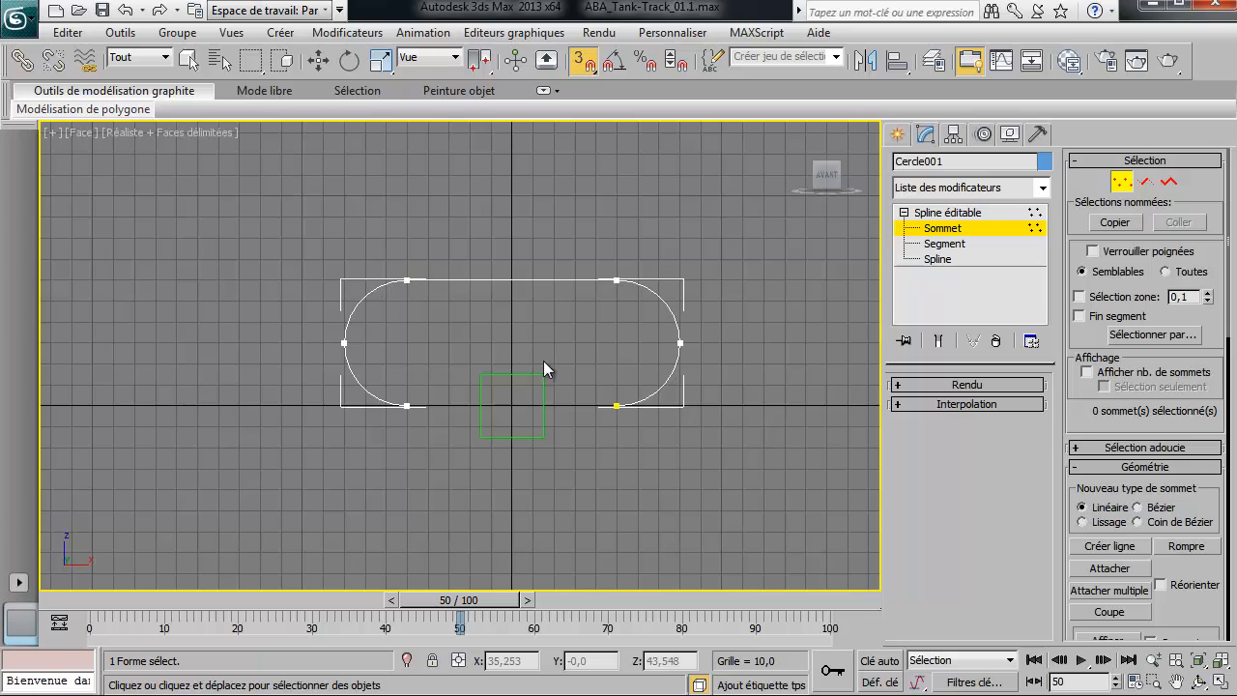
{"action": "left_click_drag", "start_coordinate": [408, 407], "coordinate": [616, 406]}
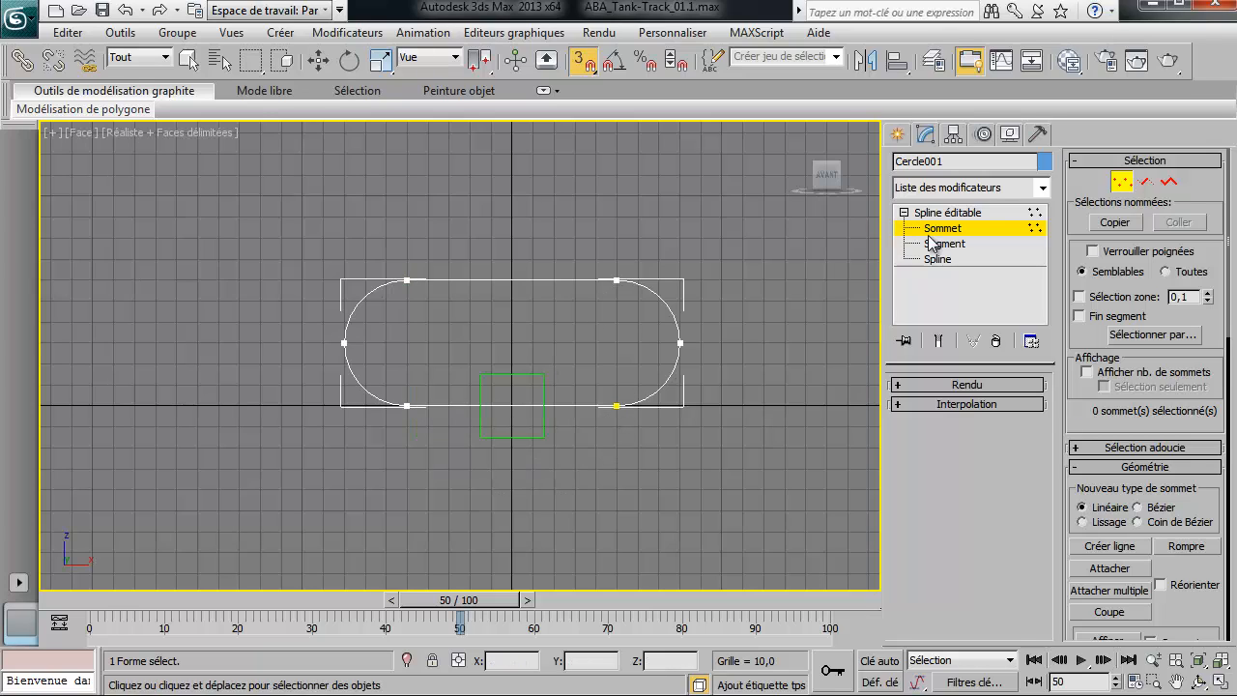
Step: Convert the four vertices joining the arcs and straight segments to Bézier, and leave vertex editing
{"action": "key", "text": "w"}
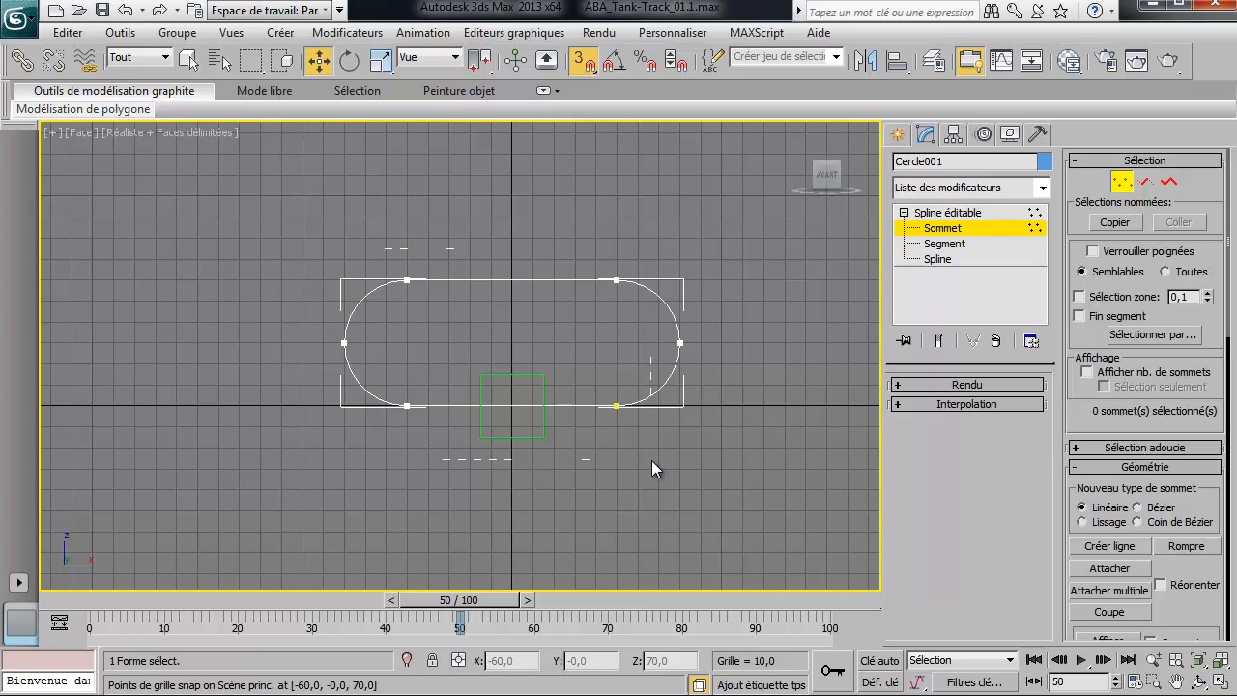
{"action": "left_click_drag", "start_coordinate": [651, 460], "coordinate": [650, 460]}
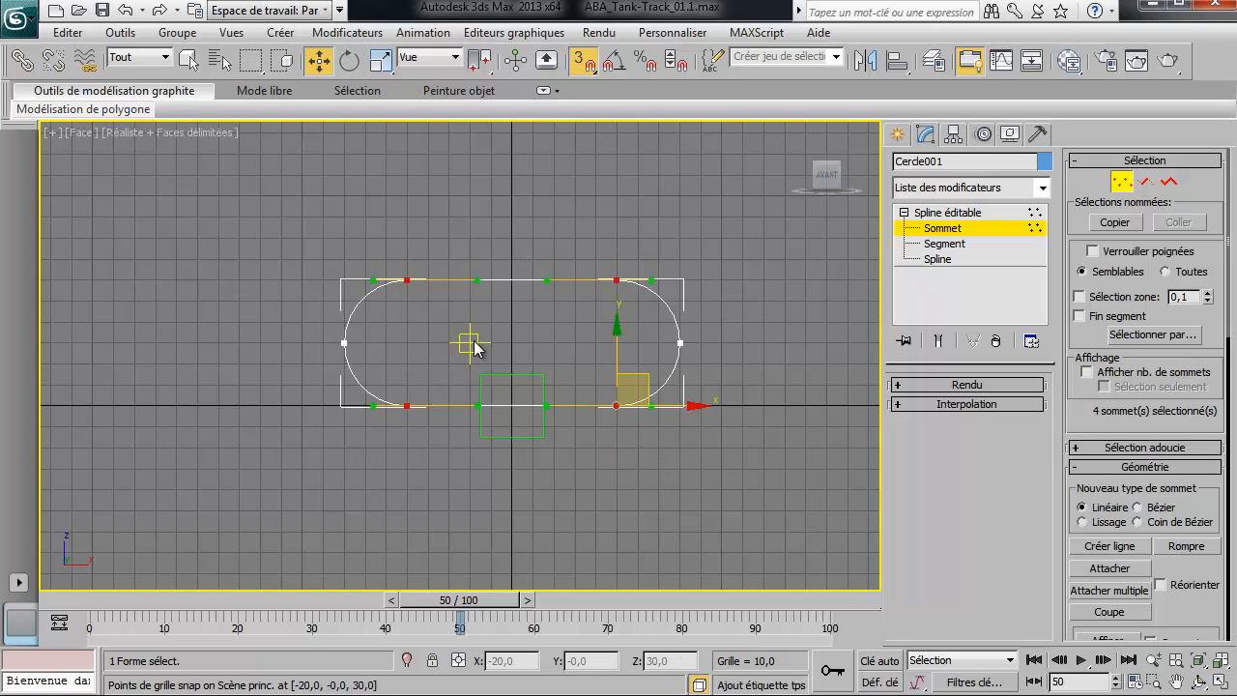
{"action": "right_click", "coordinate": [493, 316]}
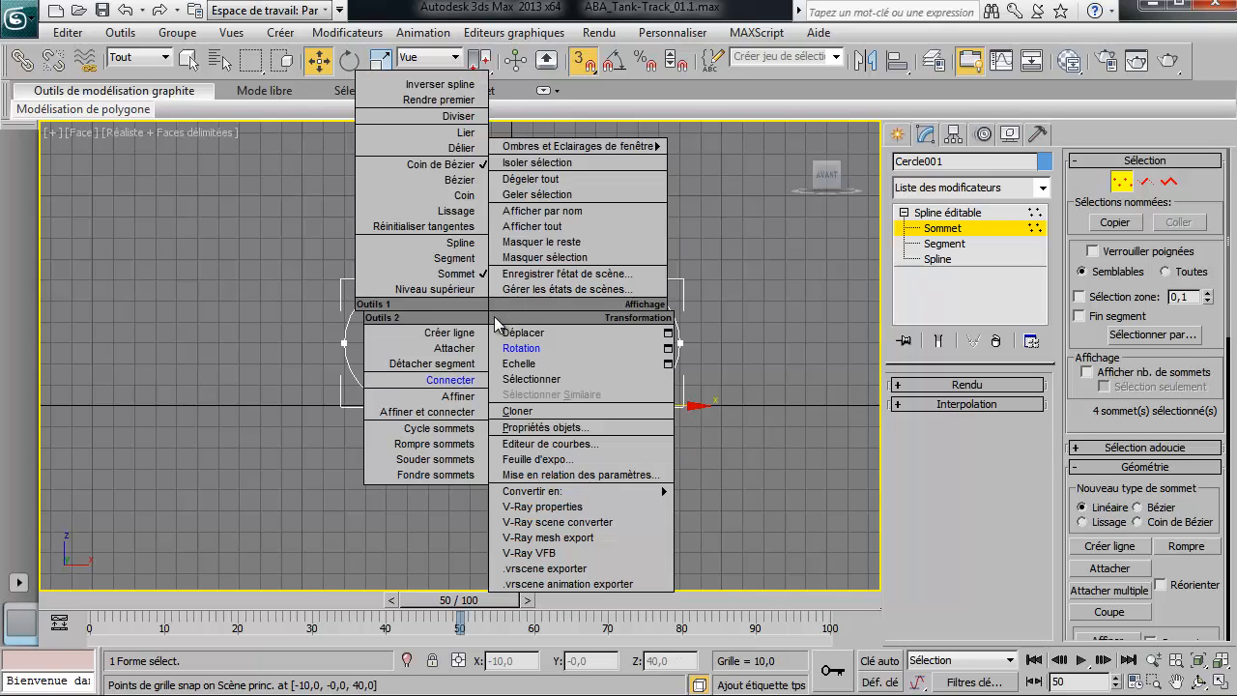
{"action": "left_click", "coordinate": [452, 165]}
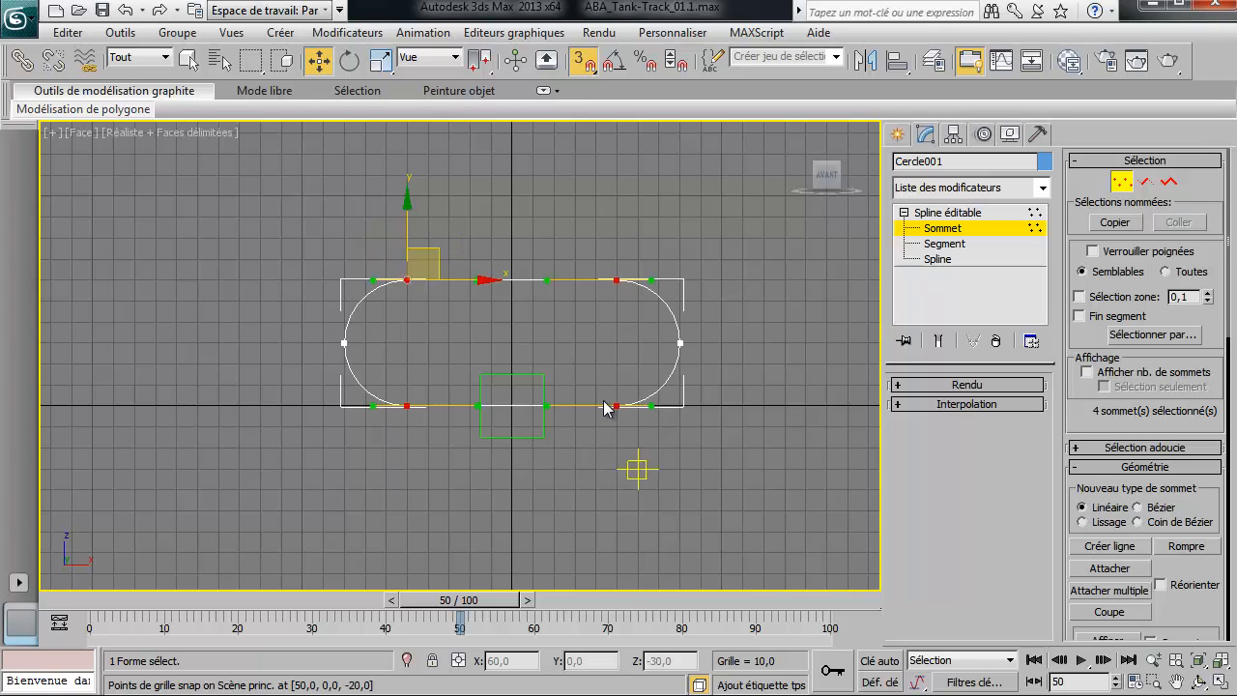
{"action": "right_click", "coordinate": [571, 331]}
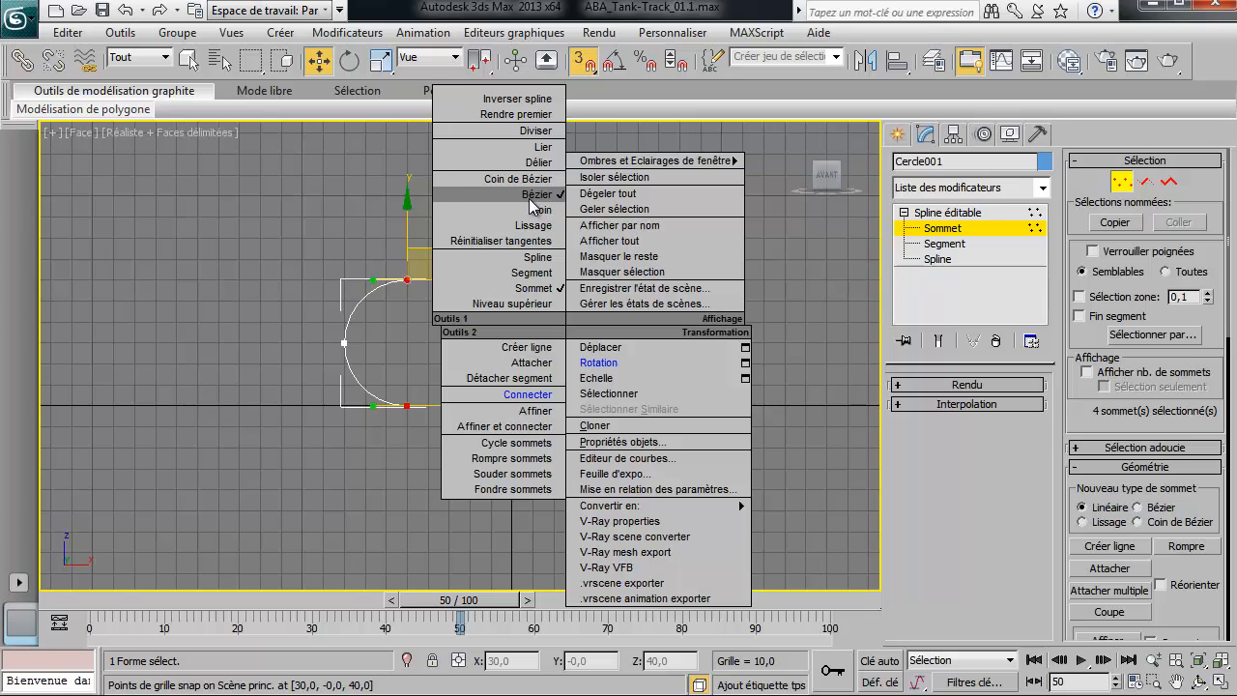
{"action": "left_click", "coordinate": [933, 213]}
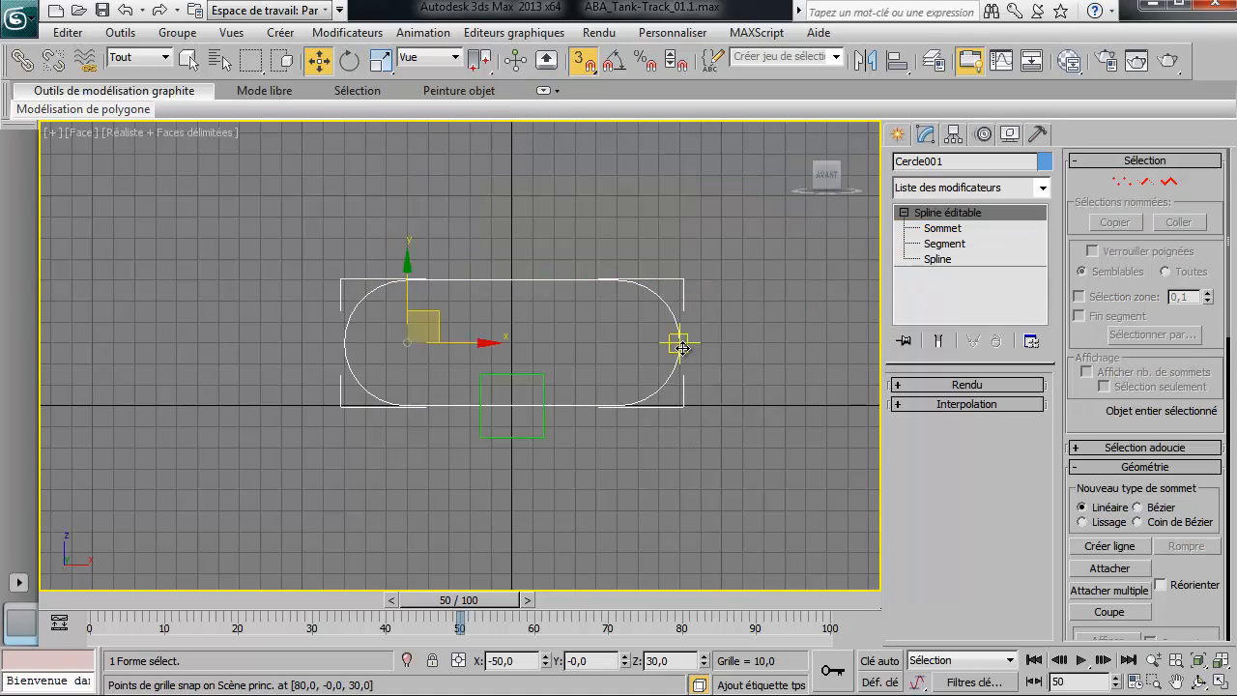
Step: Display the geometry category again and set the track spline's Y position to 45
{"action": "left_click", "coordinate": [1007, 135]}
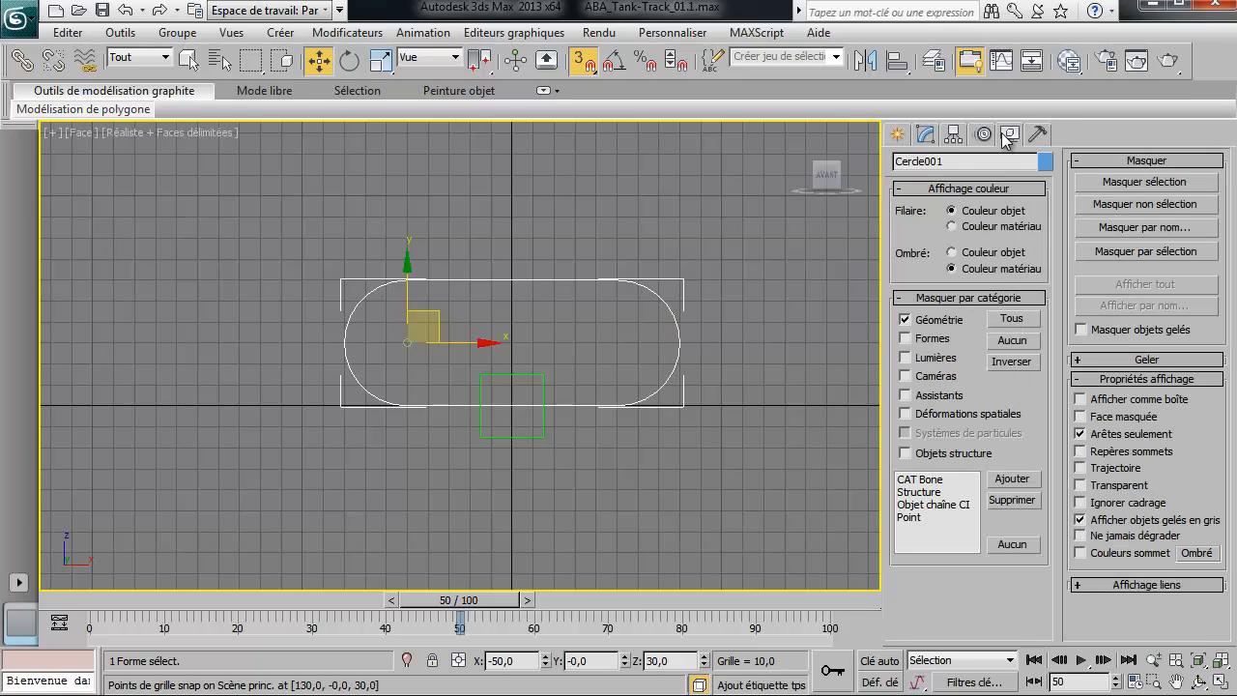
{"action": "left_click", "coordinate": [926, 327]}
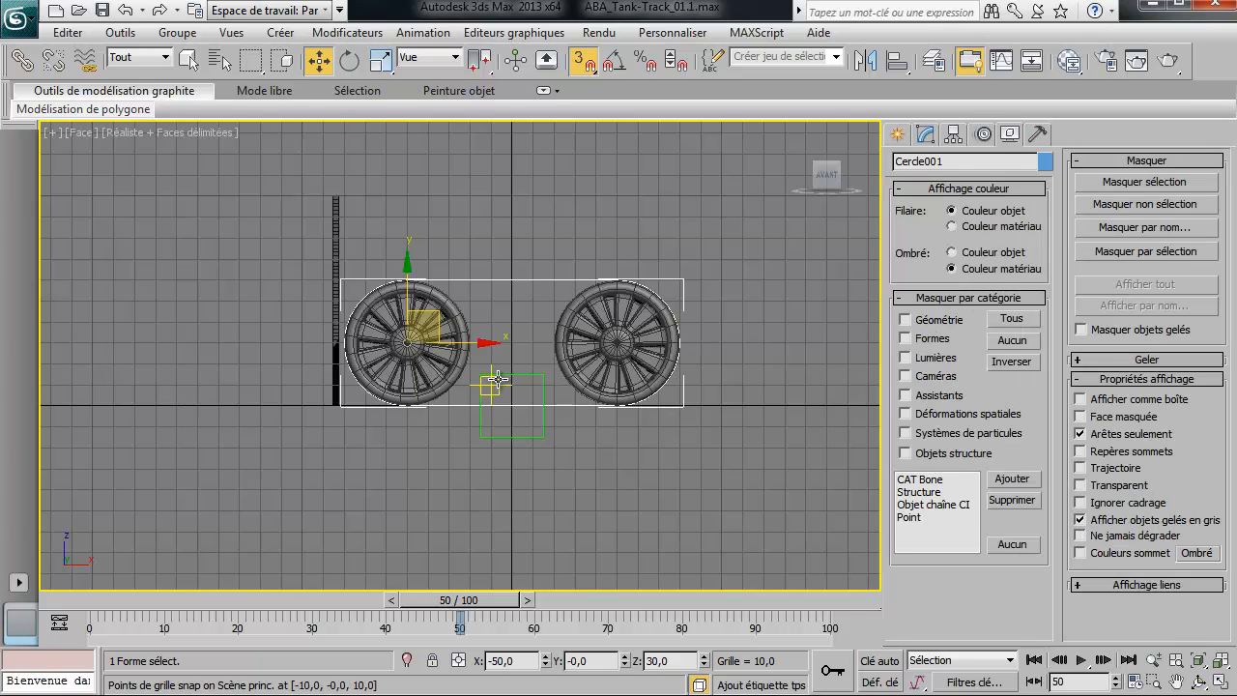
{"action": "right_click", "coordinate": [599, 486]}
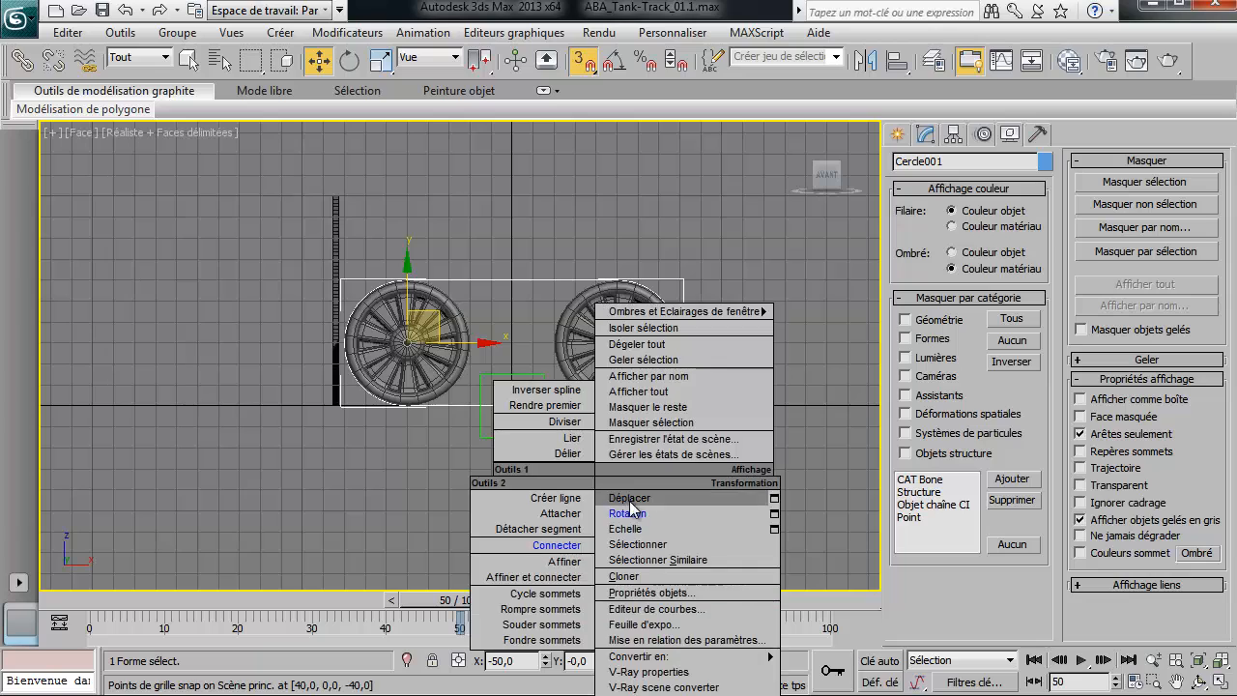
{"action": "left_click", "coordinate": [629, 508]}
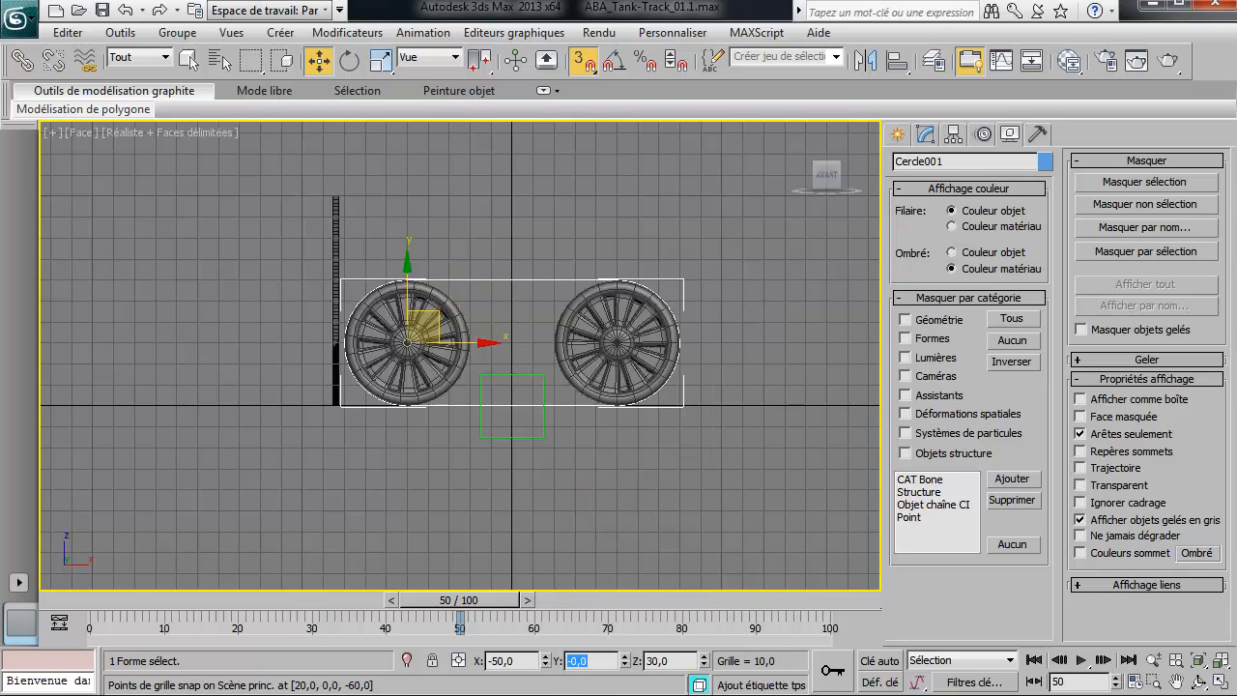
{"action": "key", "text": "Return"}
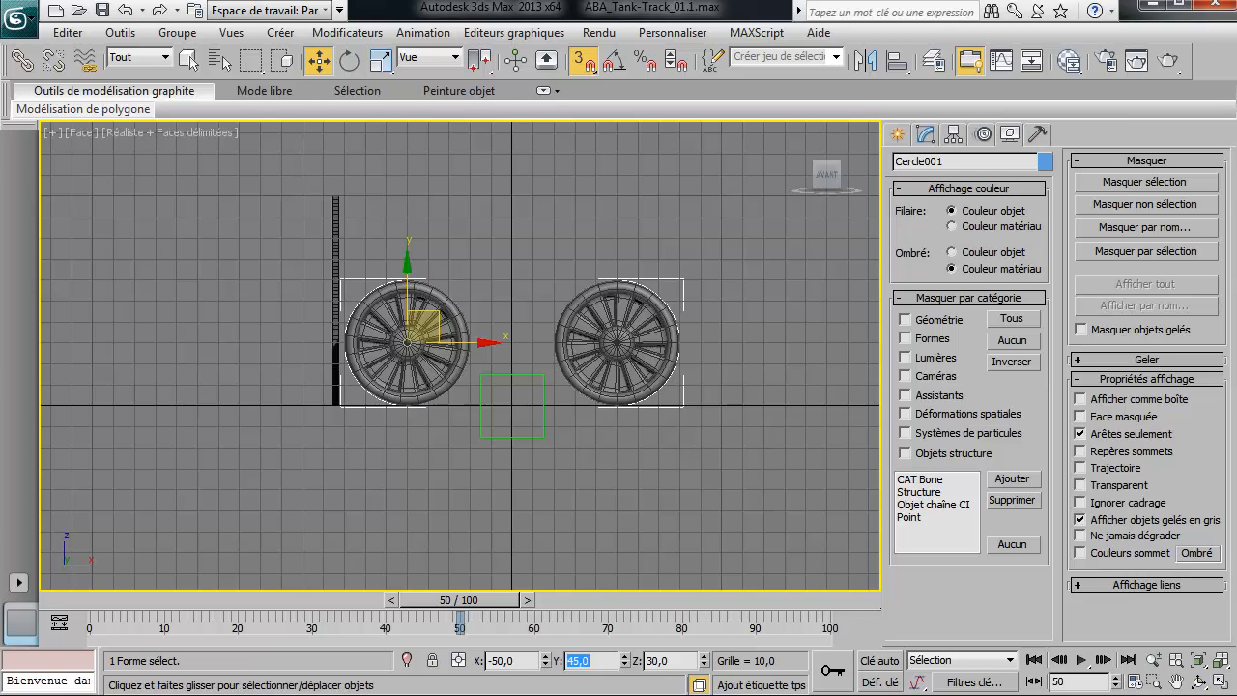
Step: In the perspective view, link the track spline to the green box controller between the wheels as its parent
{"action": "key", "text": "p"}
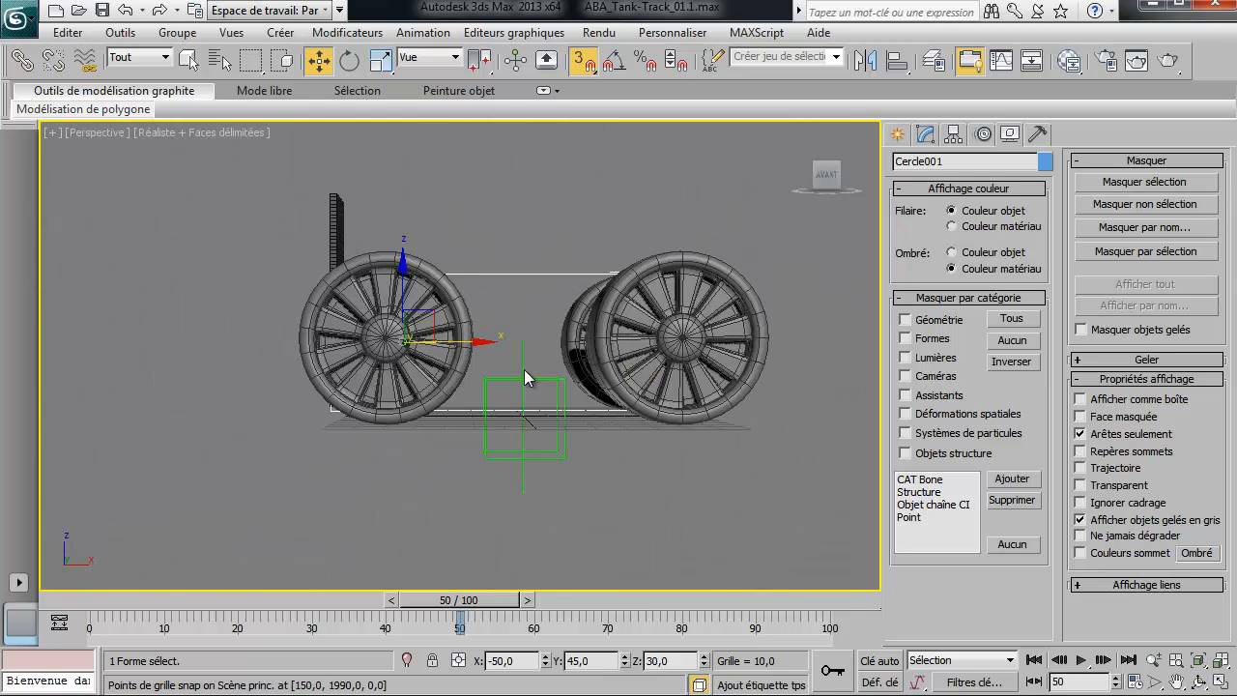
{"action": "middle_click_drag", "start_coordinate": [525, 376], "coordinate": [792, 487], "text": "alt"}
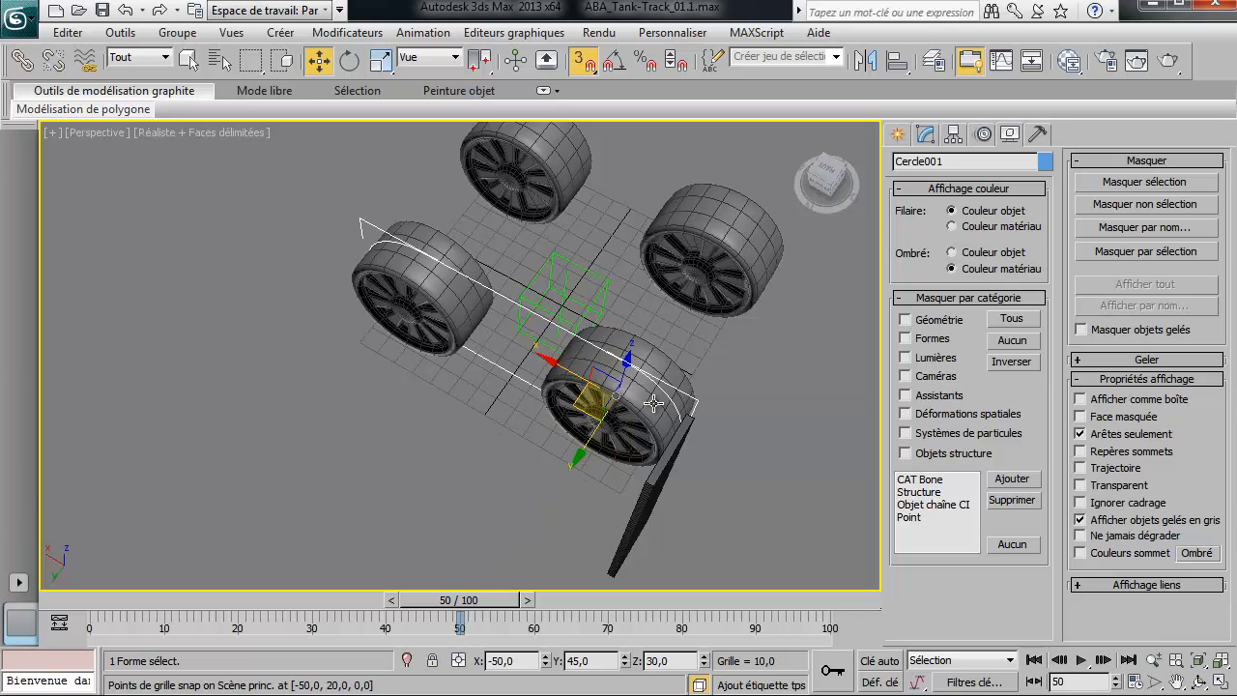
{"action": "middle_click_drag", "start_coordinate": [454, 246], "coordinate": [726, 327], "text": "alt"}
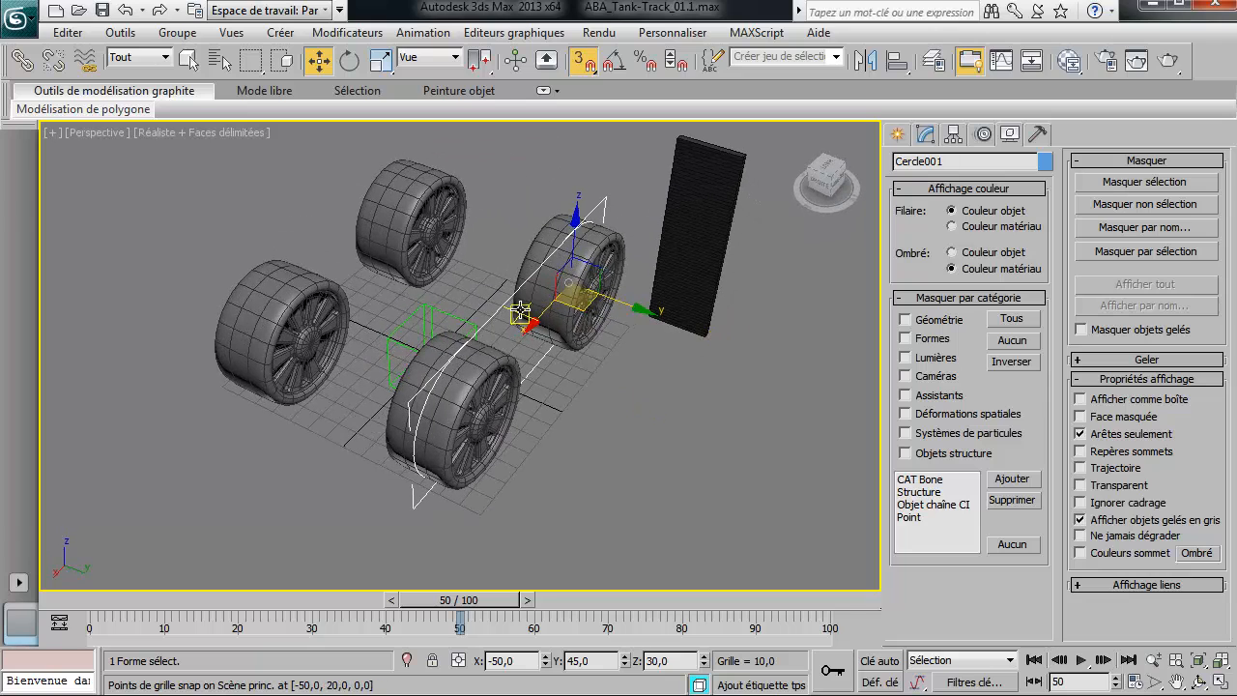
{"action": "left_click", "coordinate": [16, 62]}
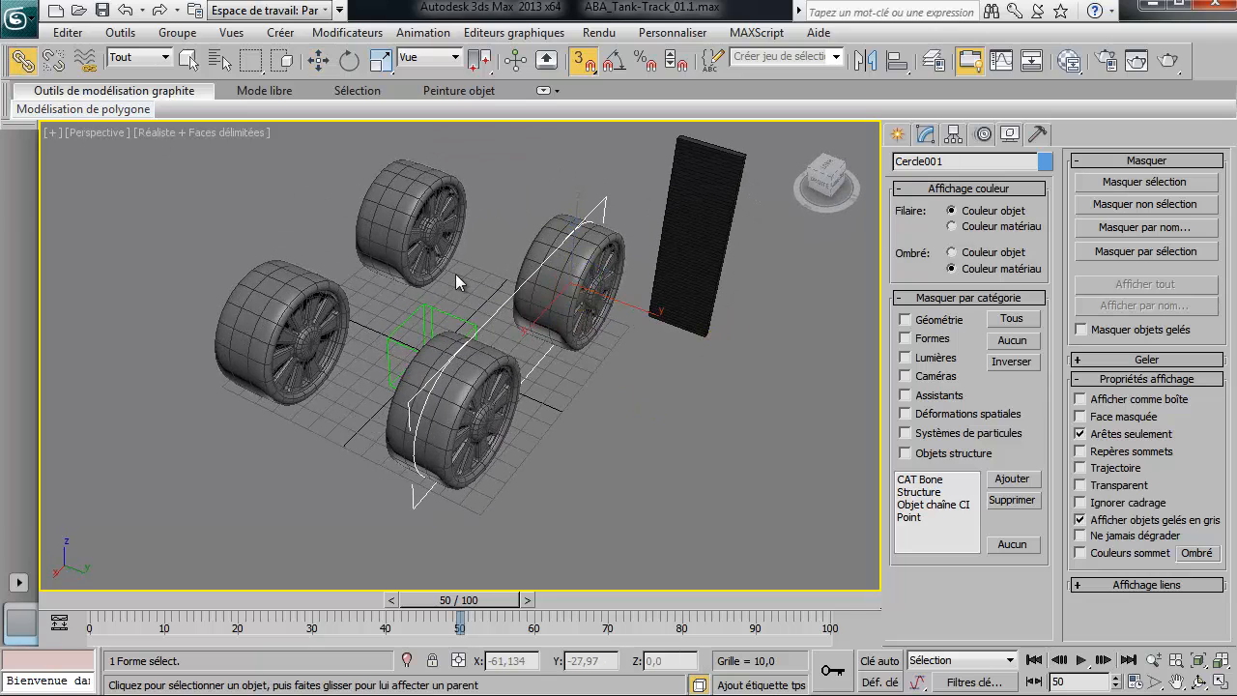
{"action": "left_click_drag", "start_coordinate": [502, 305], "coordinate": [523, 143]}
{"action": "left_click_drag", "start_coordinate": [441, 311], "coordinate": [441, 311]}
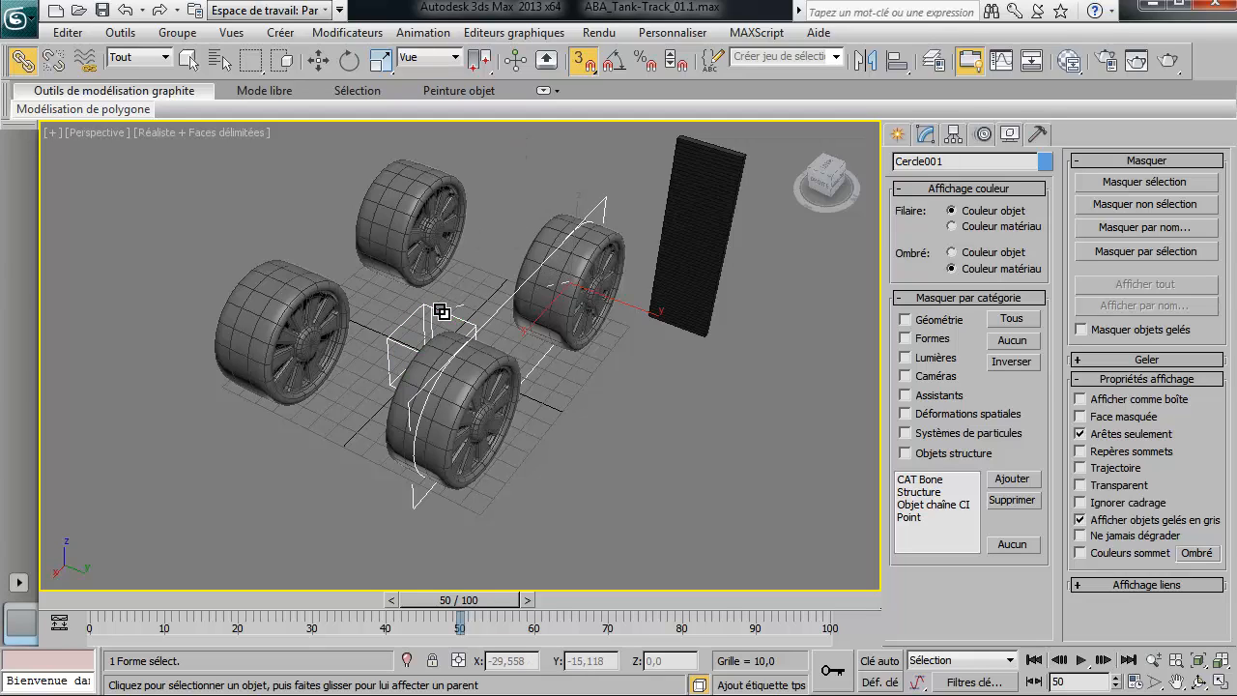
{"action": "left_click_drag", "start_coordinate": [481, 607], "coordinate": [474, 685]}
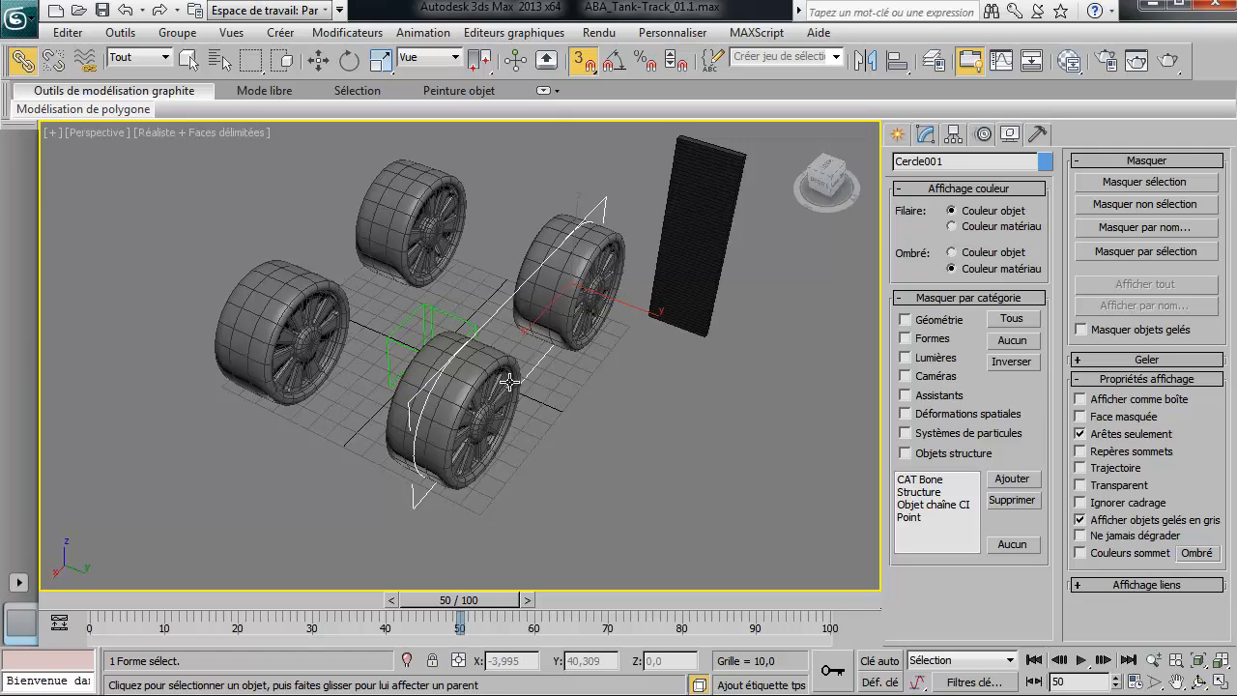
Step: Rename the selected track path spline to TG
{"action": "middle_click_drag", "start_coordinate": [608, 382], "coordinate": [608, 288], "text": "alt"}
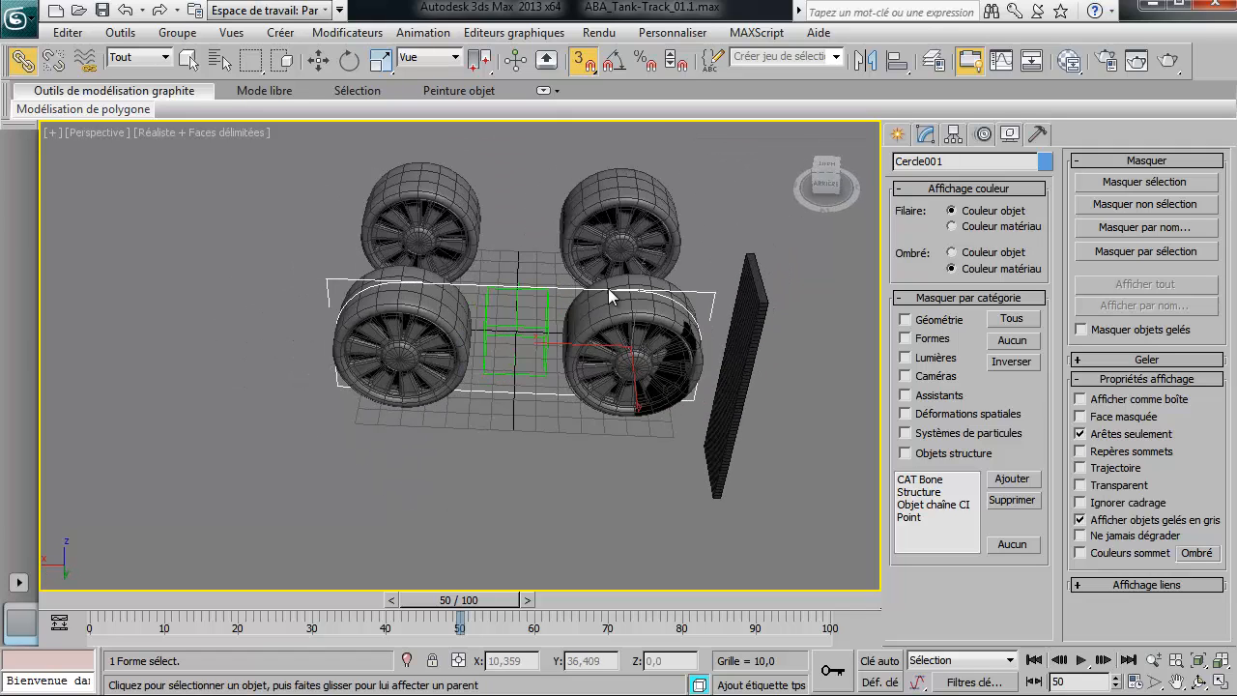
{"action": "left_click", "coordinate": [973, 165]}
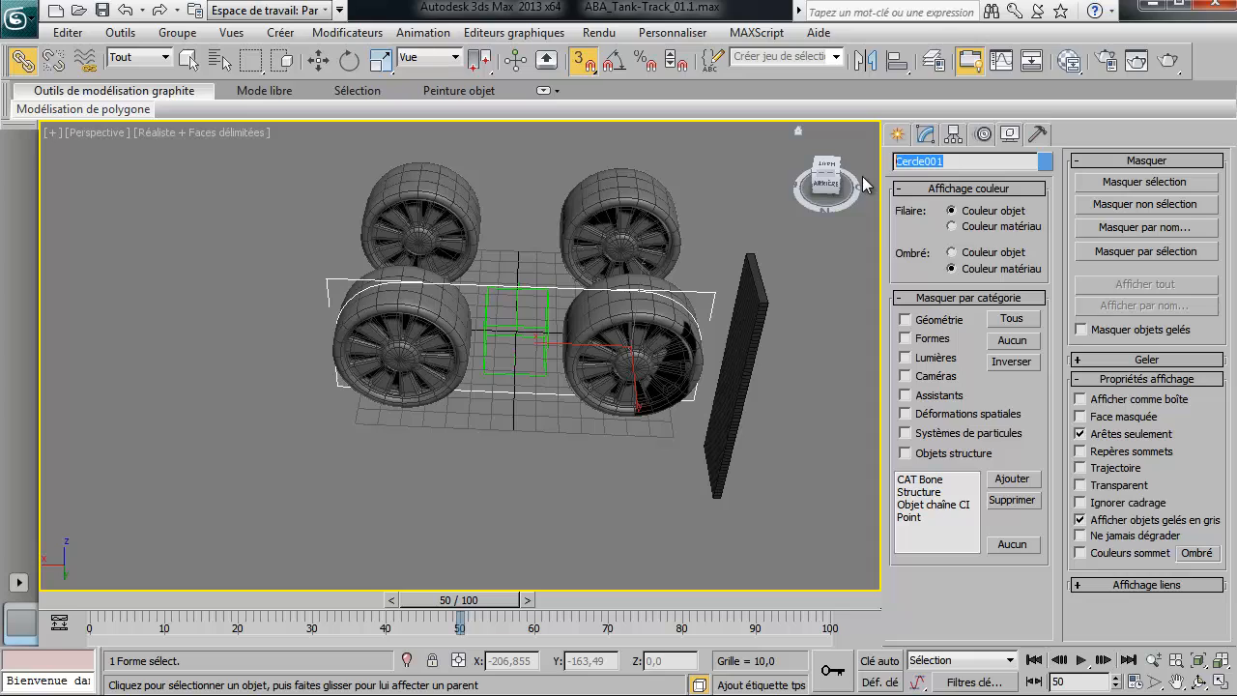
{"action": "type", "text": "TG"}
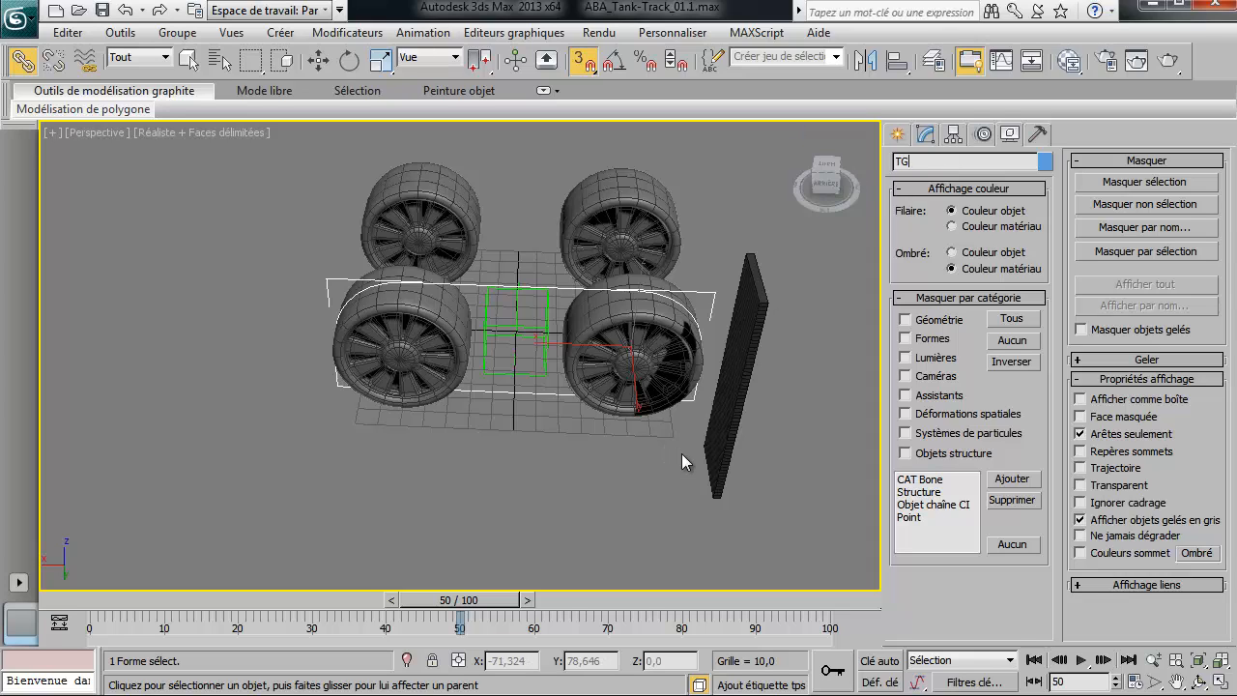
Step: Measure the length of the TG spline with the Measure utility, and close the utility
{"action": "middle_click_drag", "start_coordinate": [552, 363], "coordinate": [568, 354], "text": "alt"}
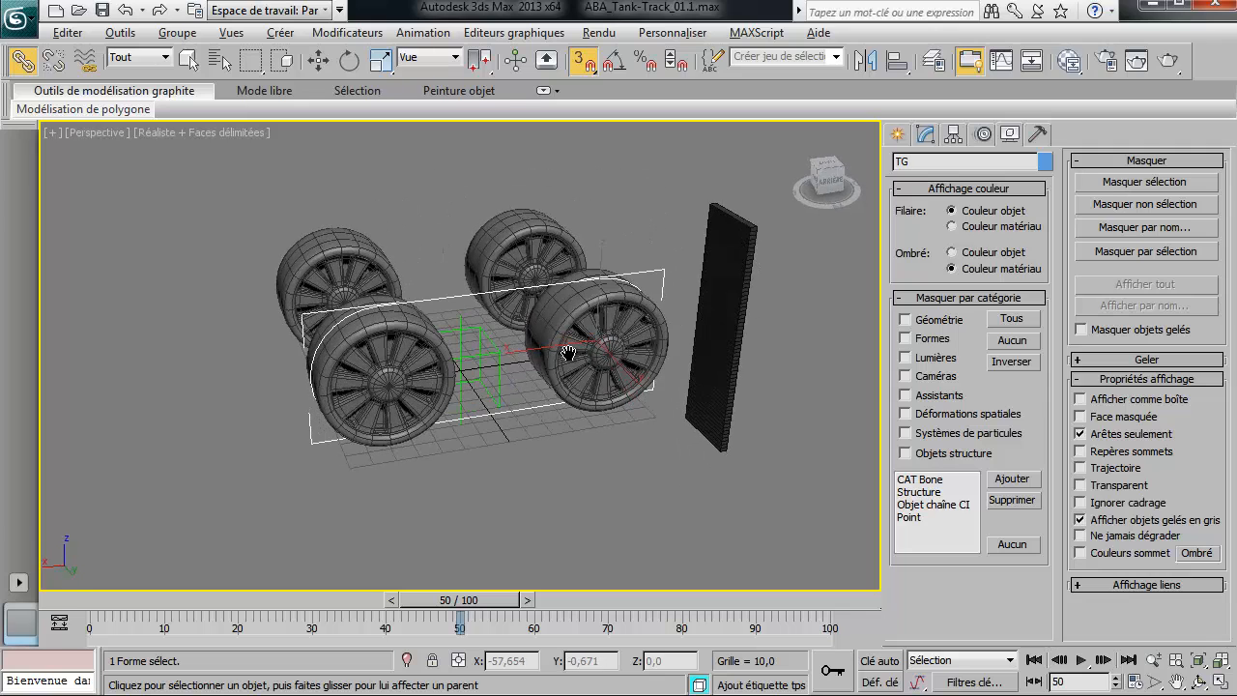
{"action": "scroll", "coordinate": [542, 354], "scroll_direction": "up", "scroll_amount": 2}
{"action": "scroll", "coordinate": [595, 429], "scroll_direction": "up", "scroll_amount": 1}
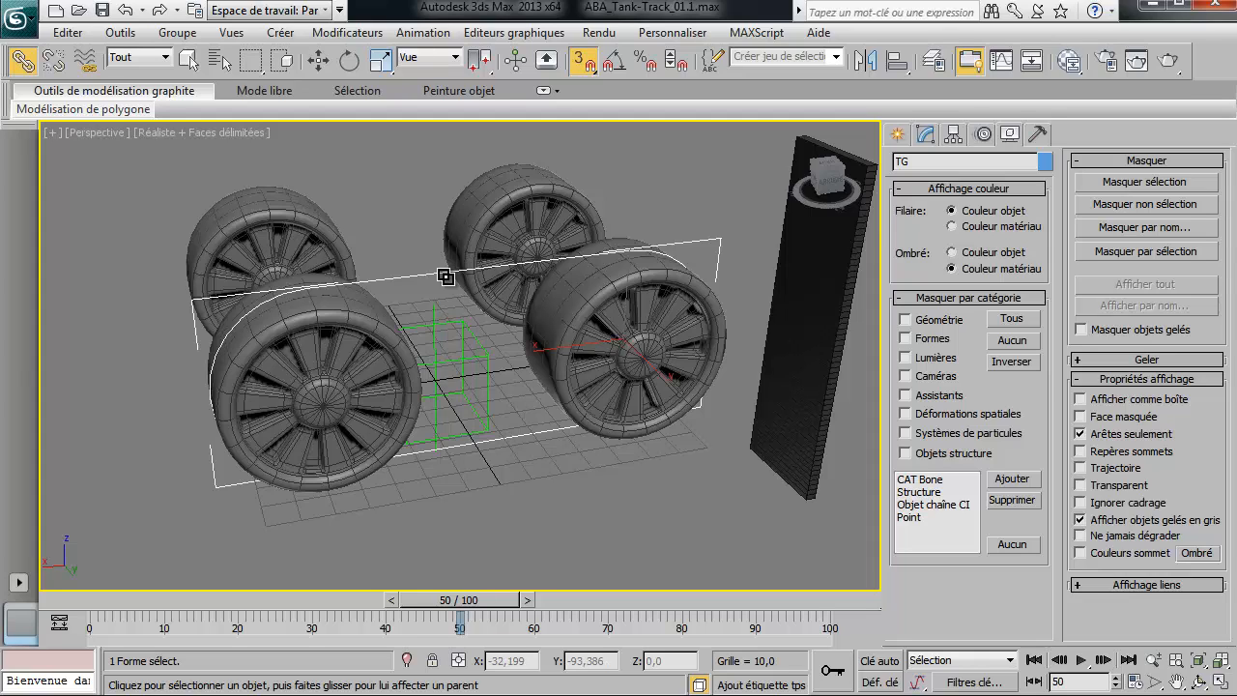
{"action": "left_click", "coordinate": [1044, 136]}
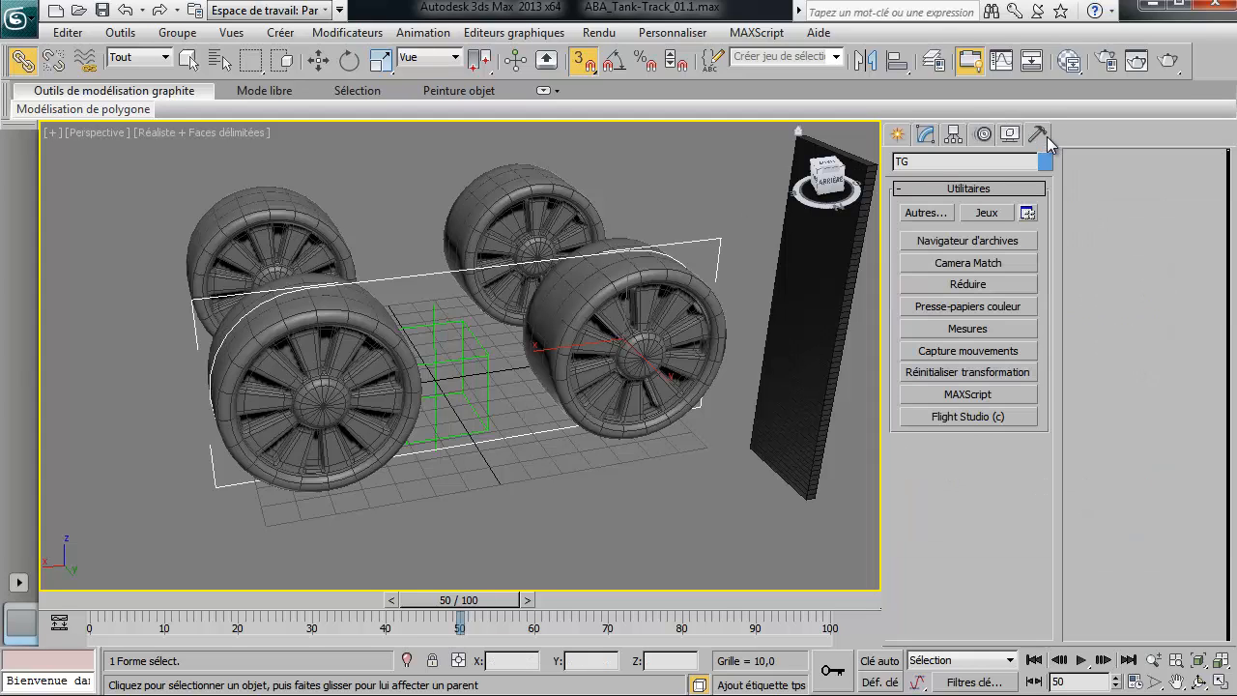
{"action": "left_click", "coordinate": [961, 331]}
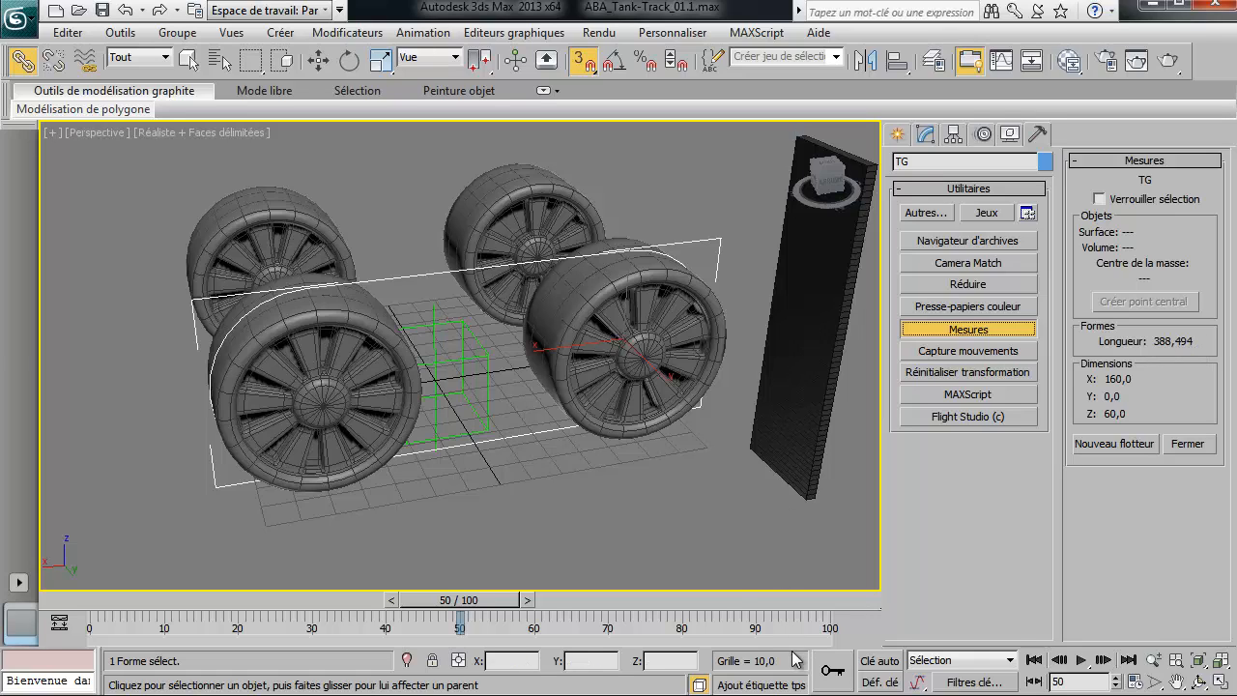
{"action": "left_click", "coordinate": [946, 332]}
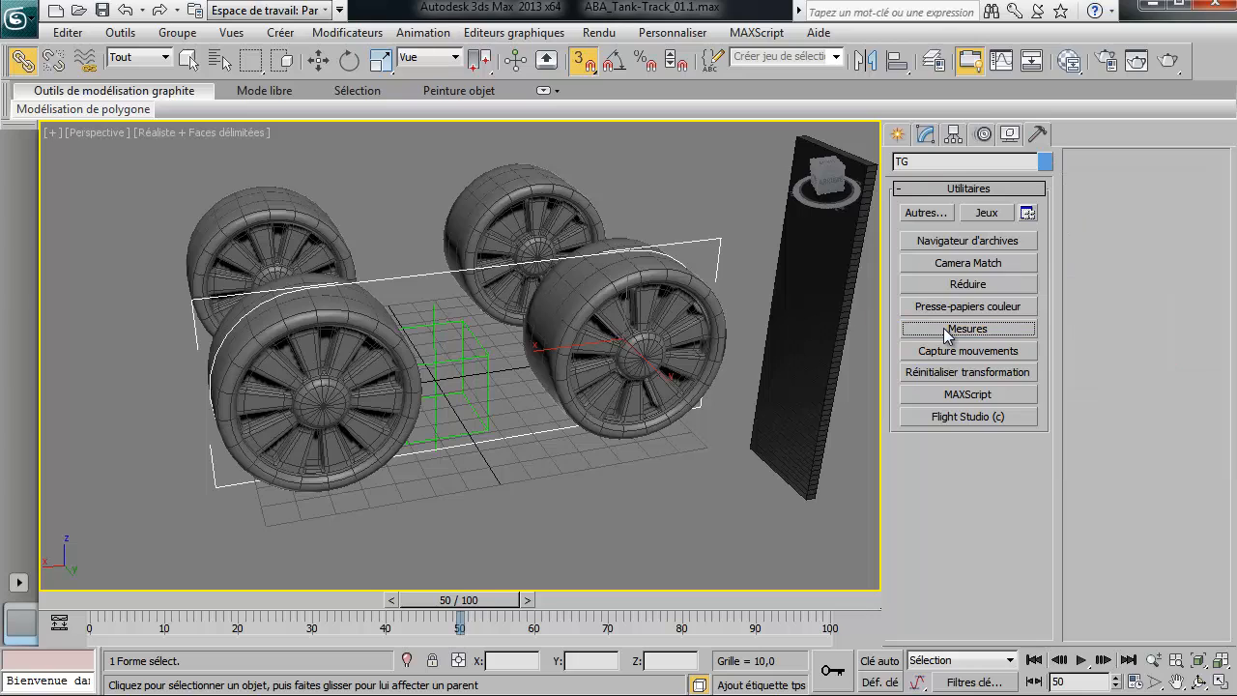
Step: Set the height of the segmented strip box beside the wheels to 388.494
{"action": "left_click", "coordinate": [795, 356]}
{"action": "left_click", "coordinate": [933, 136]}
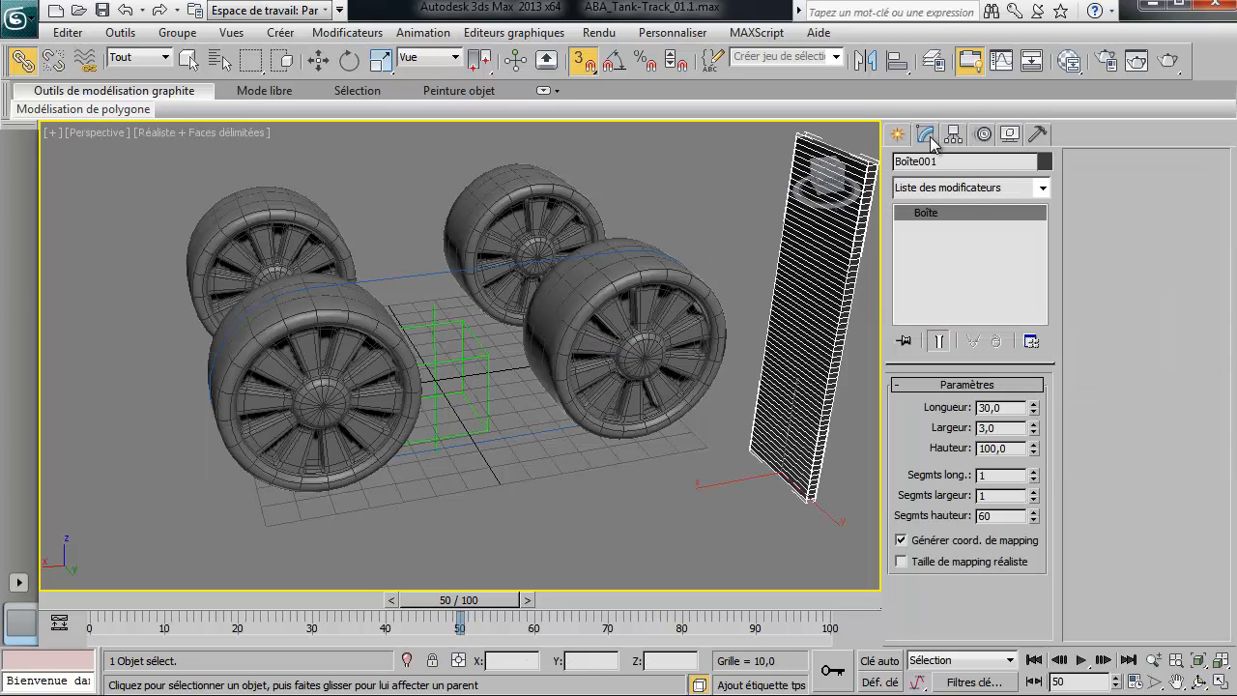
{"action": "left_click_drag", "start_coordinate": [1010, 448], "coordinate": [965, 456]}
{"action": "key", "text": "Return"}
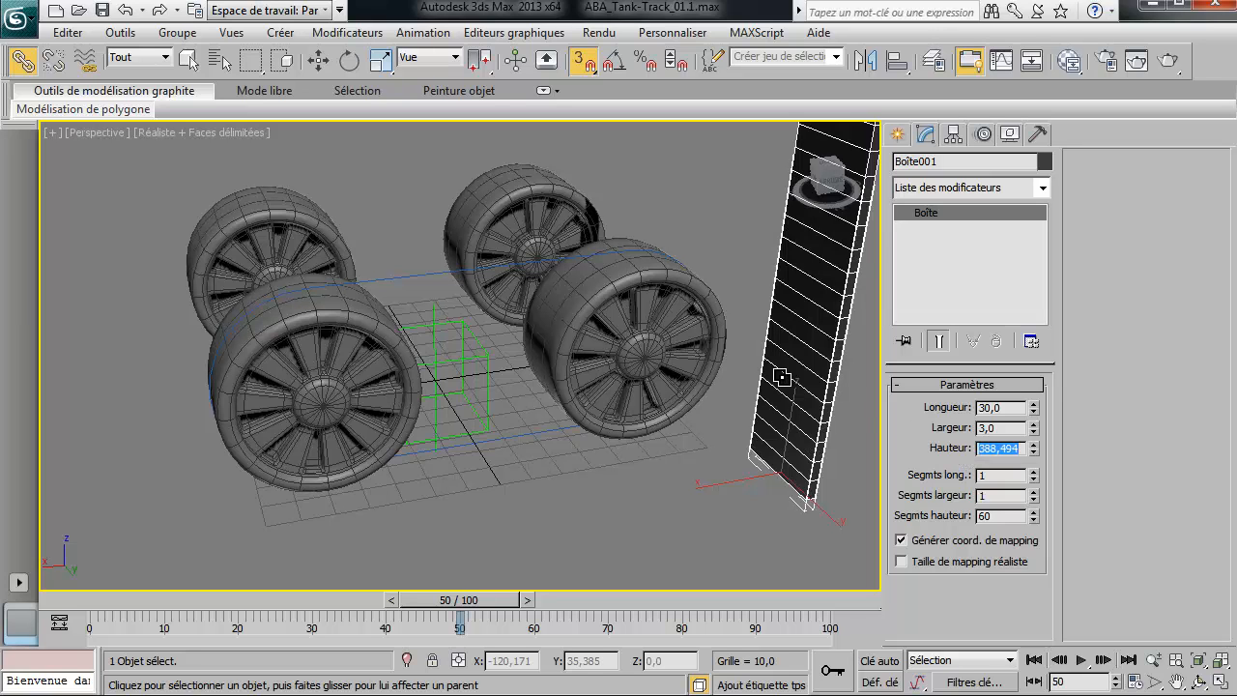
Step: Convert the segmented strip box to an editable poly
{"action": "scroll", "coordinate": [690, 458], "scroll_direction": "down", "scroll_amount": 4}
{"action": "scroll", "coordinate": [676, 406], "scroll_direction": "up", "scroll_amount": 4}
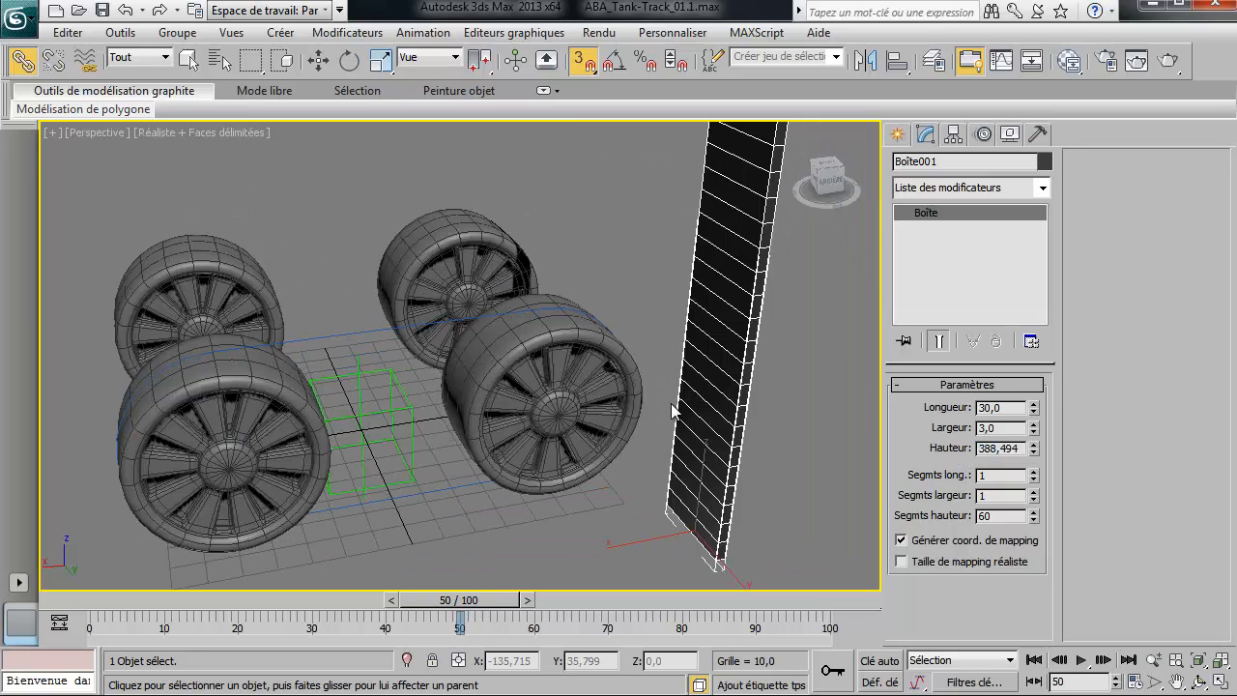
{"action": "middle_click_drag", "start_coordinate": [681, 407], "coordinate": [542, 493], "text": "alt"}
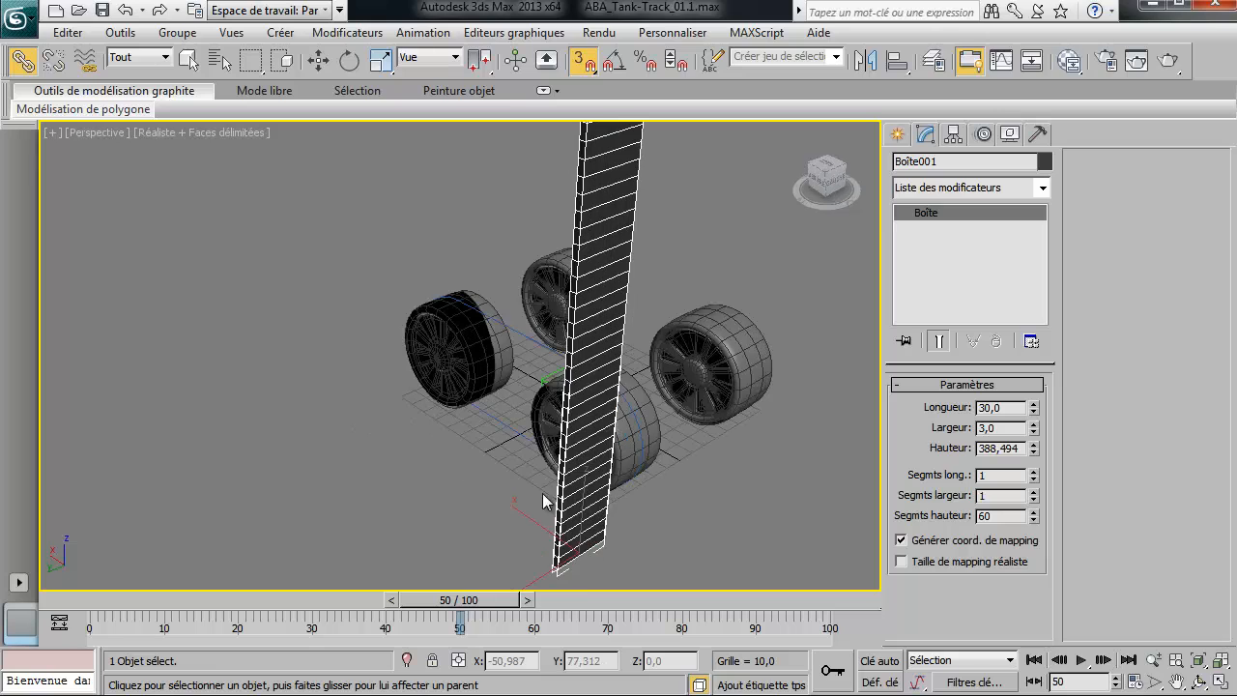
{"action": "right_click", "coordinate": [579, 407]}
{"action": "mouse_move", "coordinate": [674, 580]}
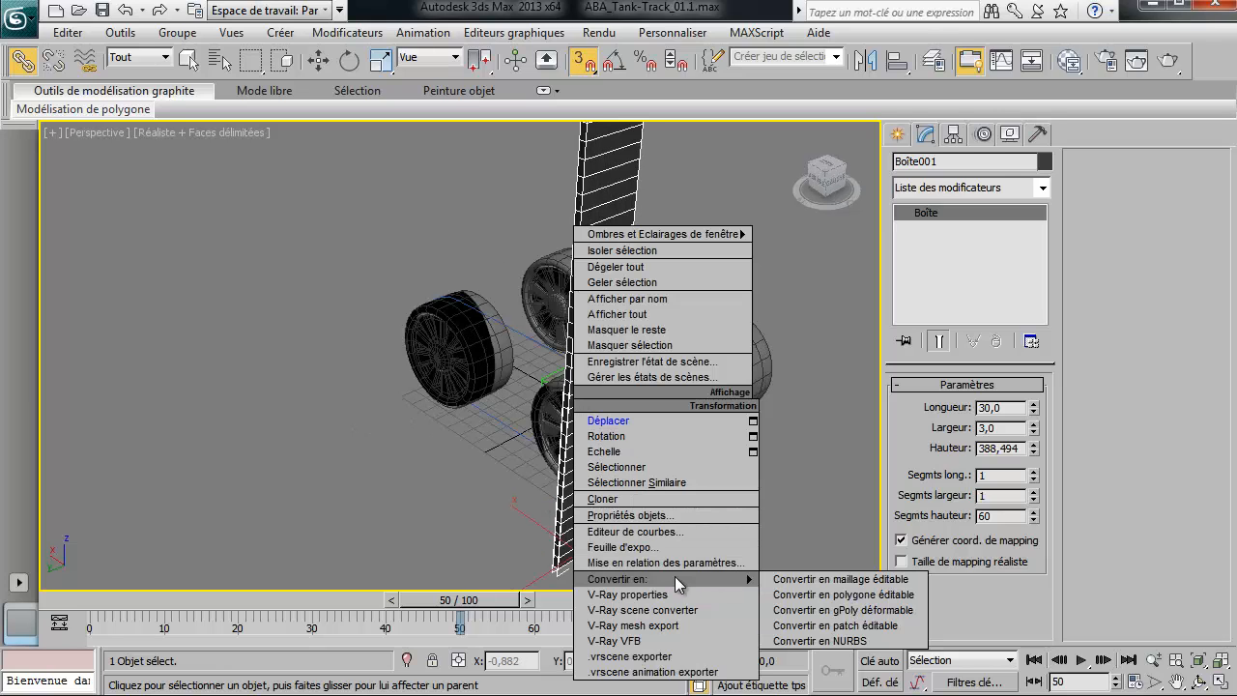
{"action": "left_click", "coordinate": [887, 596]}
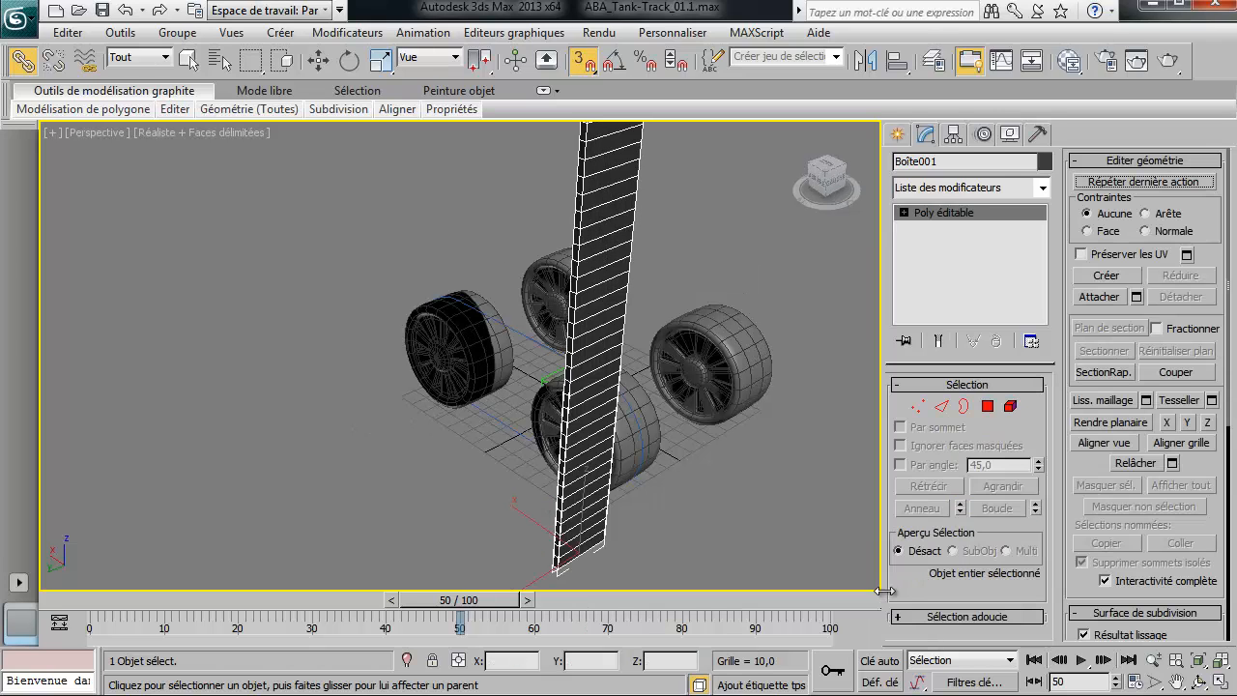
Step: In polygon editing, select the two cap polygons at the strip's lower and upper ends and delete them
{"action": "left_click", "coordinate": [988, 406]}
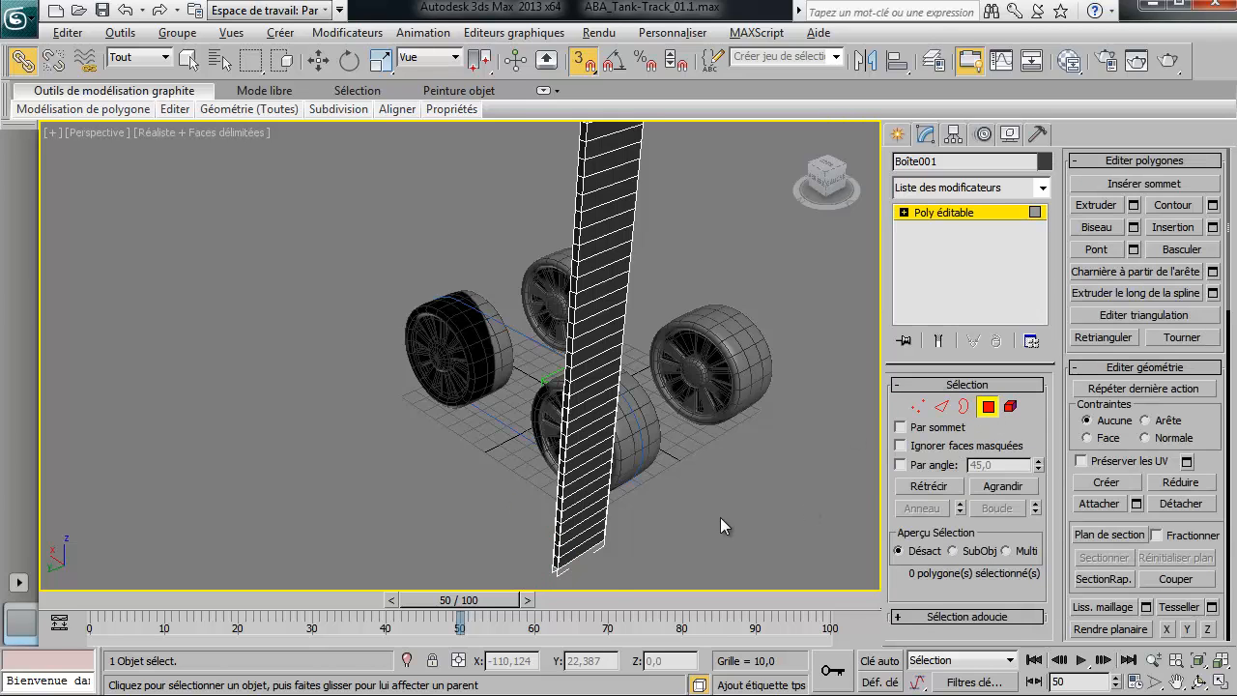
{"action": "middle_click_drag", "start_coordinate": [720, 517], "coordinate": [685, 337], "text": "alt"}
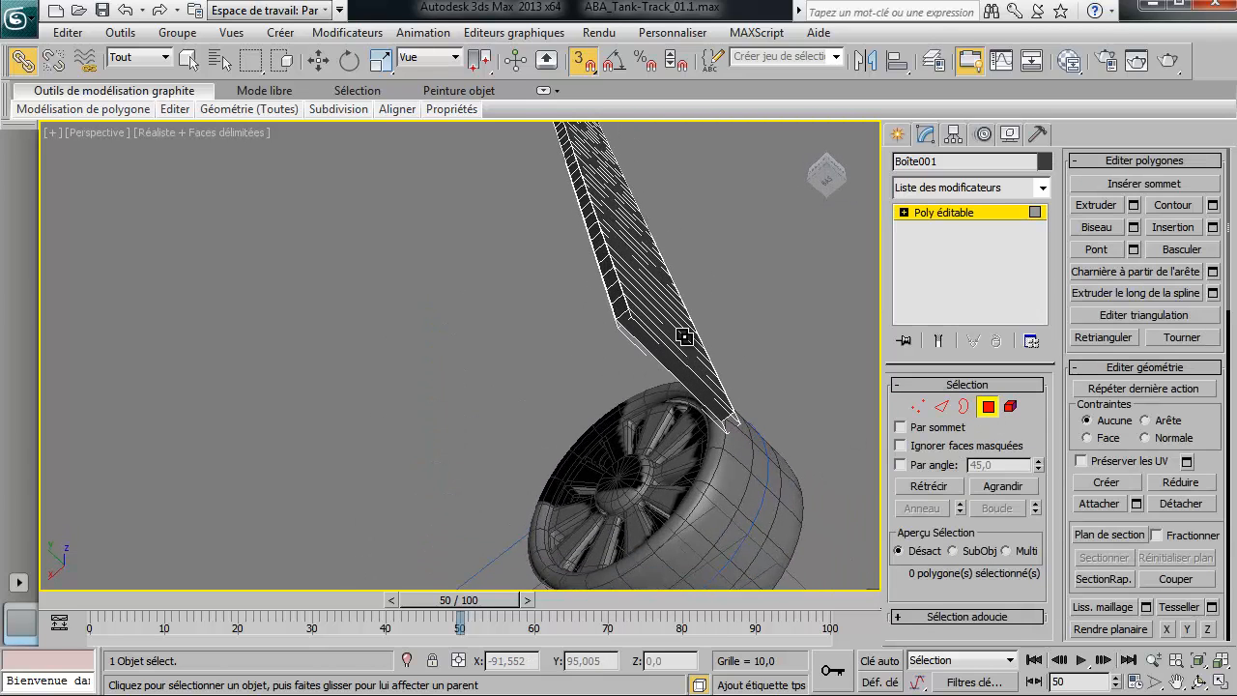
{"action": "key", "text": "q"}
{"action": "left_click", "coordinate": [696, 384]}
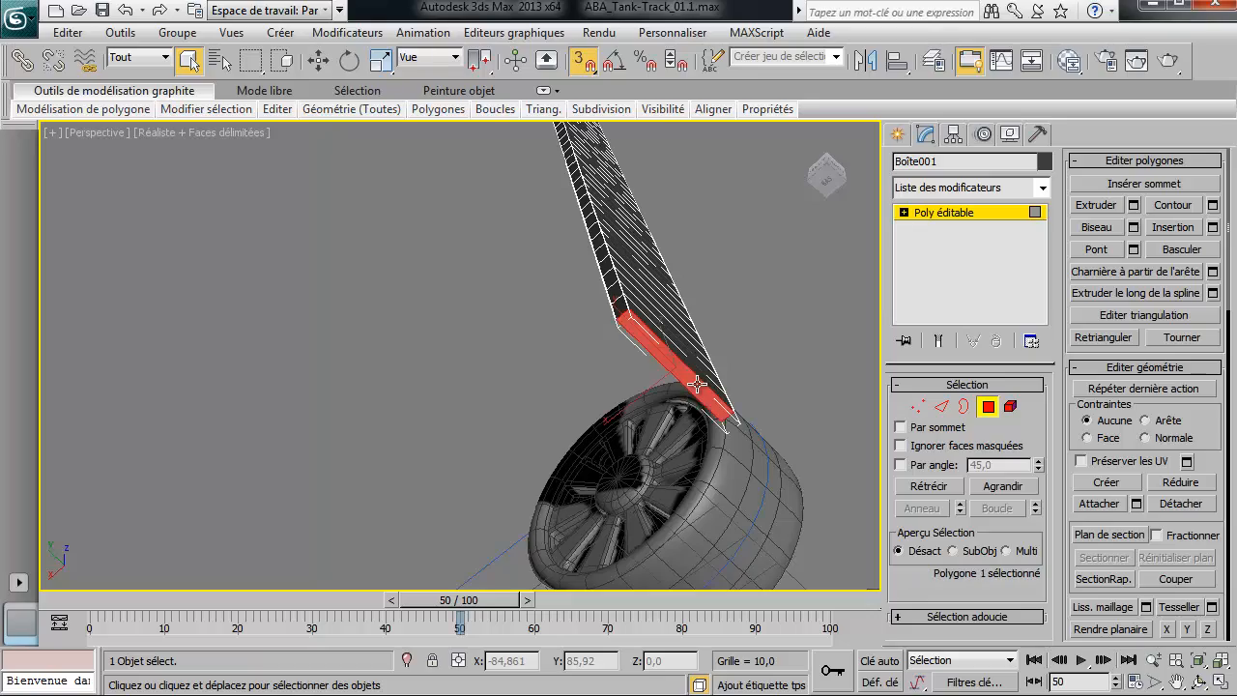
{"action": "middle_click_drag", "start_coordinate": [596, 280], "coordinate": [674, 554], "text": "alt"}
{"action": "scroll", "coordinate": [673, 554], "scroll_direction": "down", "scroll_amount": 3}
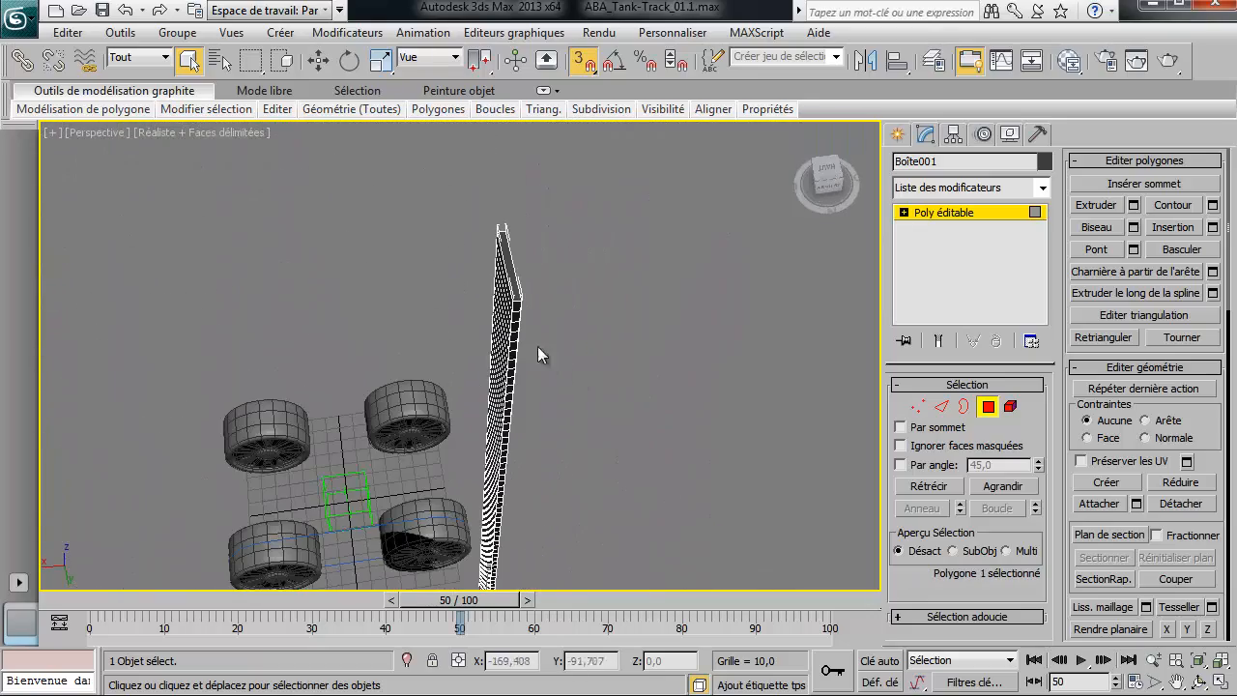
{"action": "left_click", "coordinate": [510, 263], "text": "ctrl"}
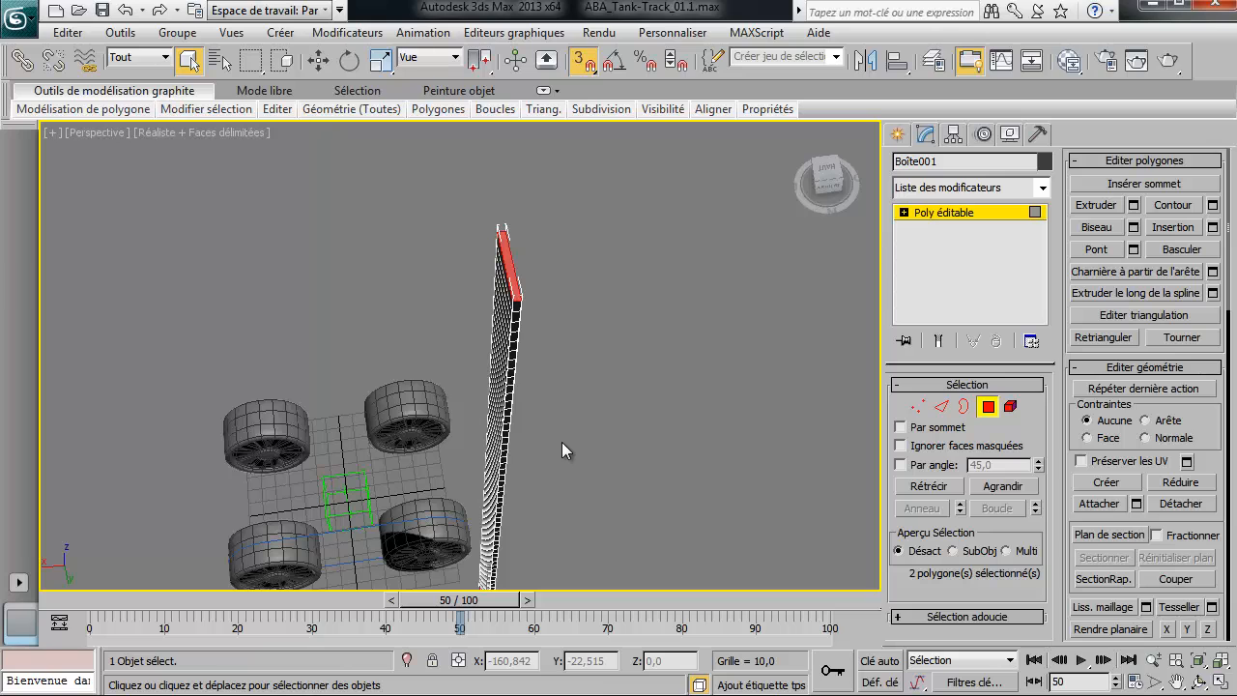
{"action": "left_click", "coordinate": [561, 442]}
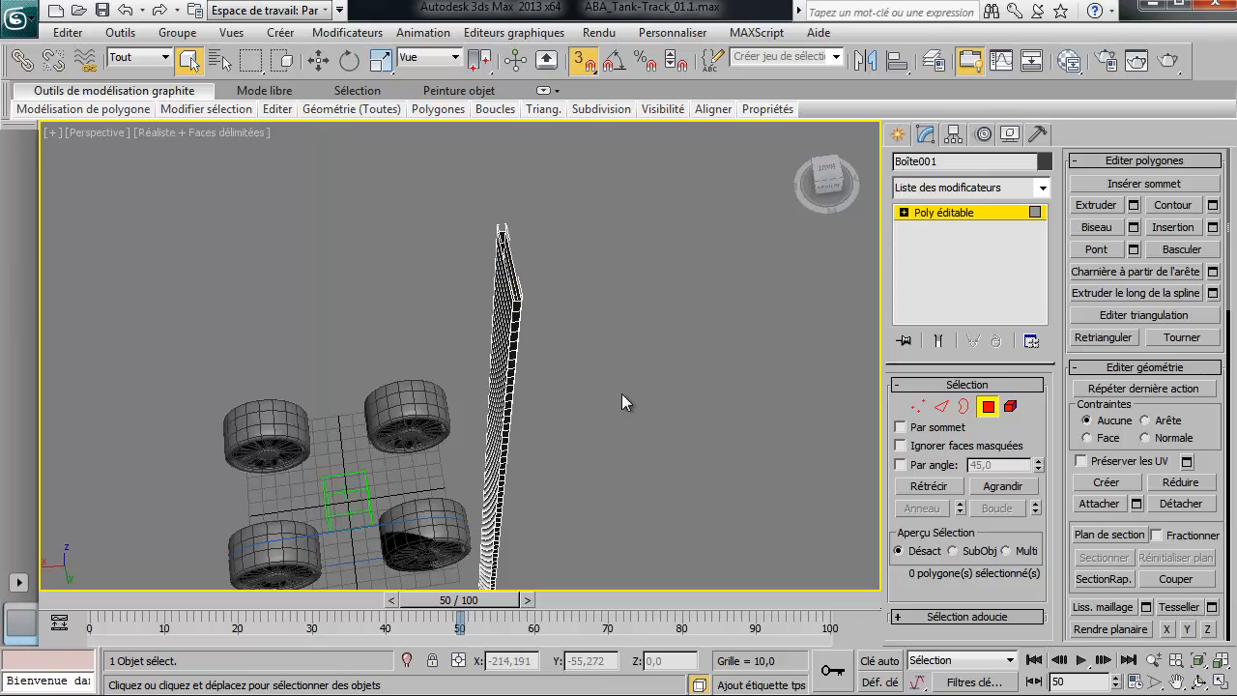
{"action": "middle_click_drag", "start_coordinate": [621, 393], "coordinate": [514, 331], "text": "alt"}
{"action": "left_click", "coordinate": [509, 187]}
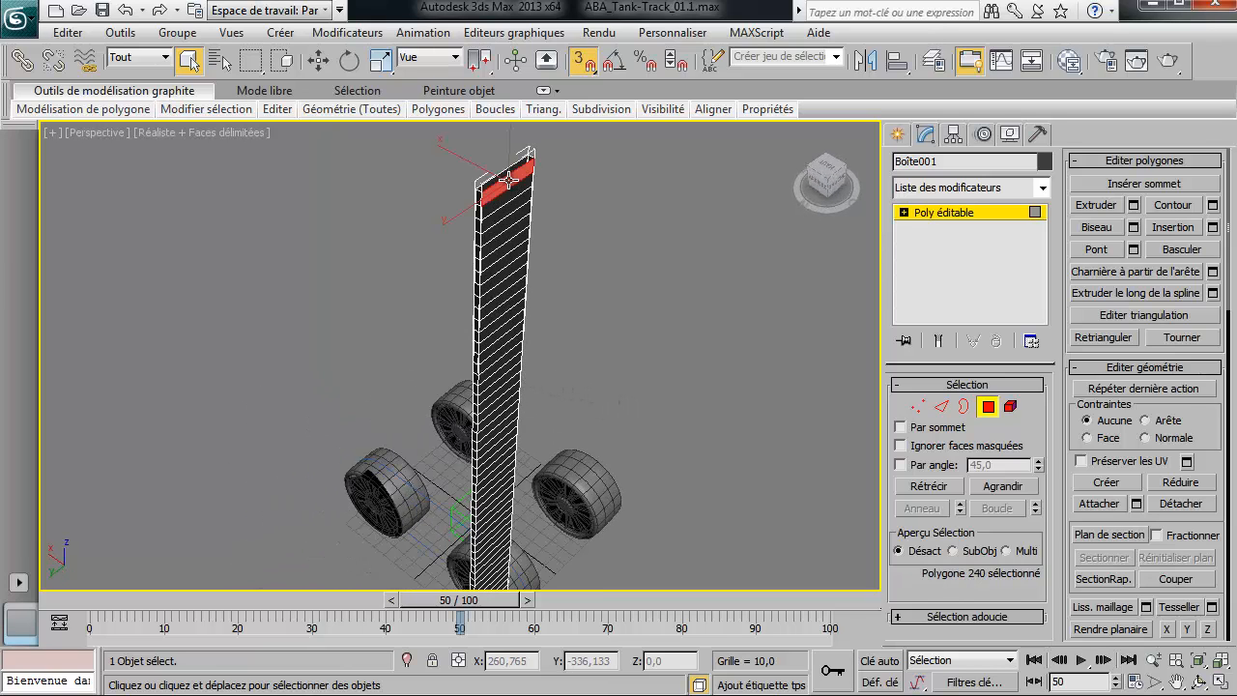
{"action": "left_click", "coordinate": [507, 197], "text": "shift"}
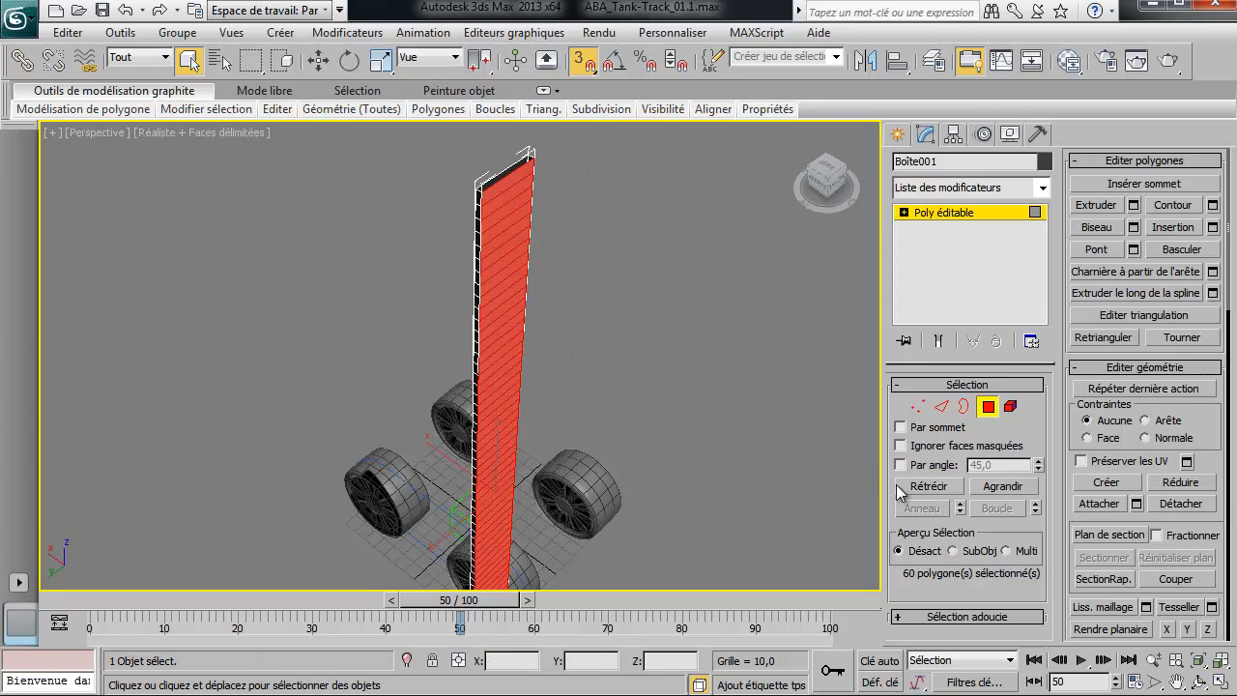
{"action": "left_click", "coordinate": [839, 429]}
Step: Enable selection by angle at 45 and select all polygons along one broad face of the strip
{"action": "left_click", "coordinate": [918, 468]}
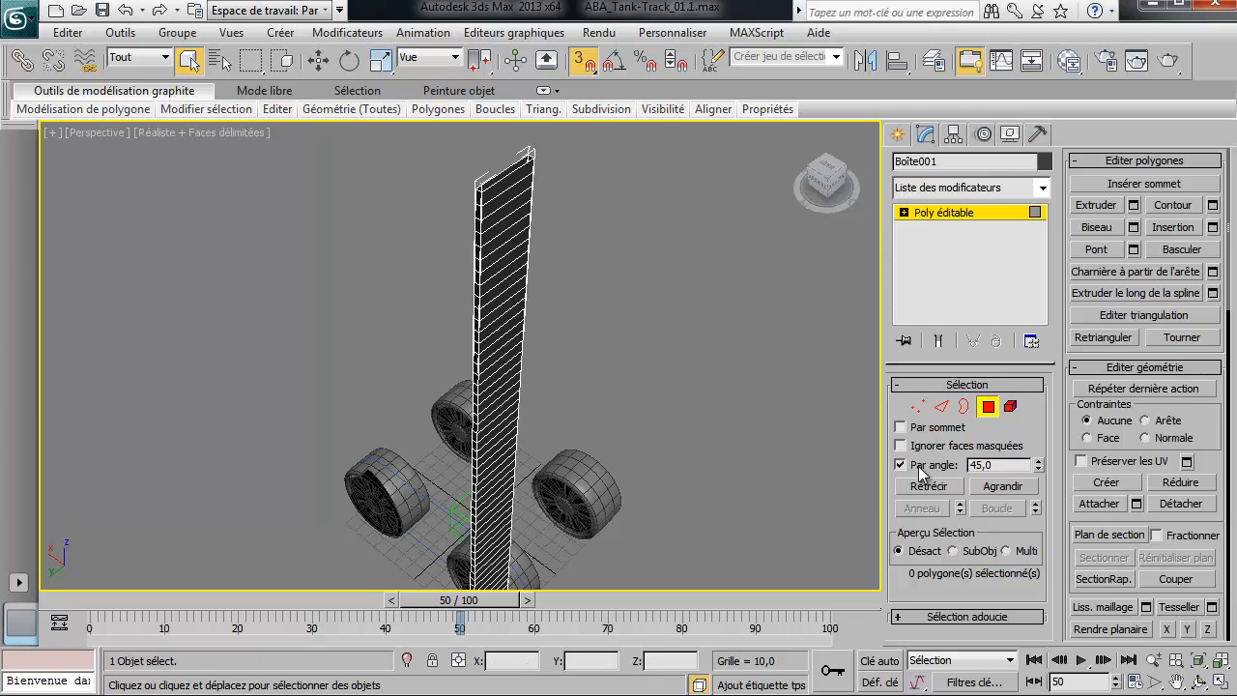
{"action": "left_click", "coordinate": [515, 254]}
{"action": "middle_click_drag", "start_coordinate": [553, 325], "coordinate": [503, 318], "text": "alt"}
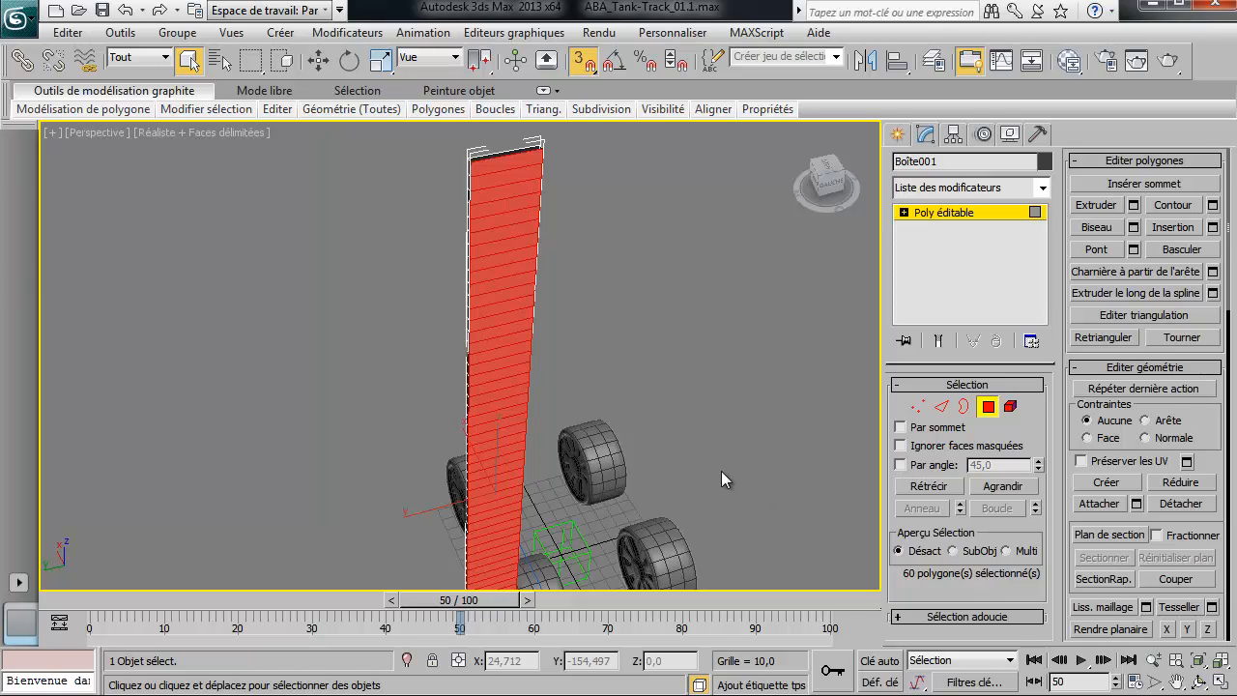
Step: Inset the selected strip polygons individually, using the per-polygon option with an amount of 1.0
{"action": "middle_click_drag", "start_coordinate": [727, 473], "coordinate": [572, 386], "text": "alt"}
{"action": "scroll", "coordinate": [572, 386], "scroll_direction": "up", "scroll_amount": 5}
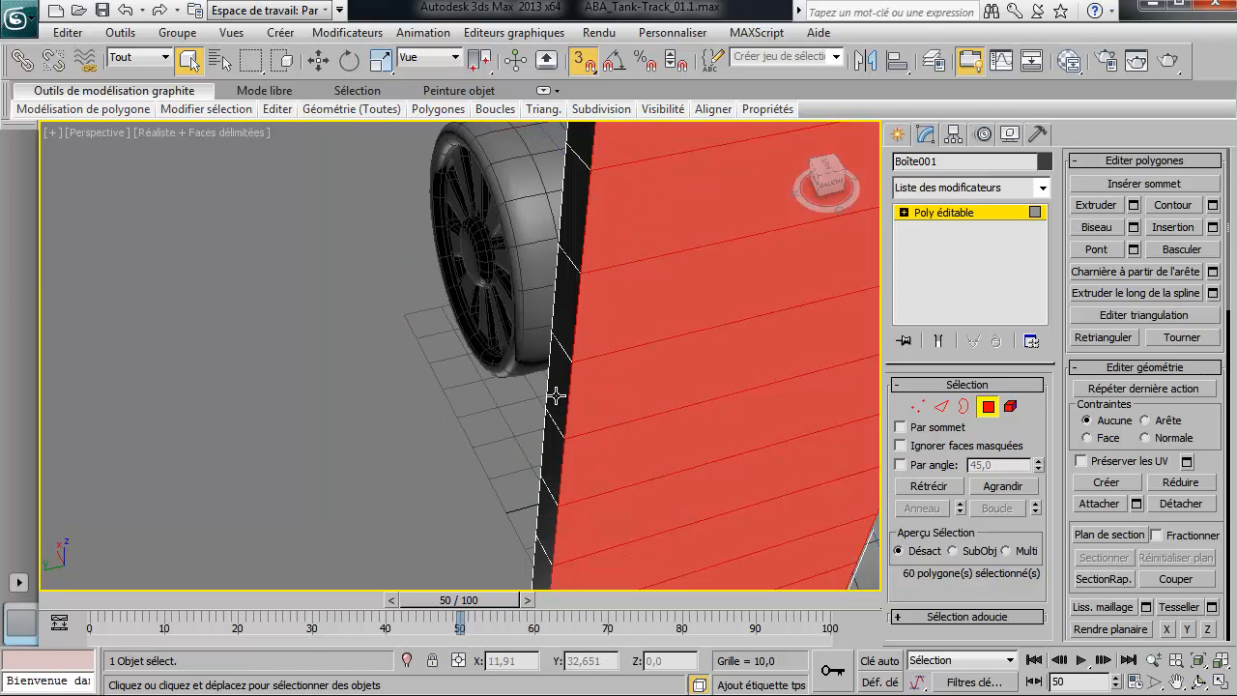
{"action": "scroll", "coordinate": [552, 393], "scroll_direction": "down", "scroll_amount": 3}
{"action": "right_click", "coordinate": [647, 333]}
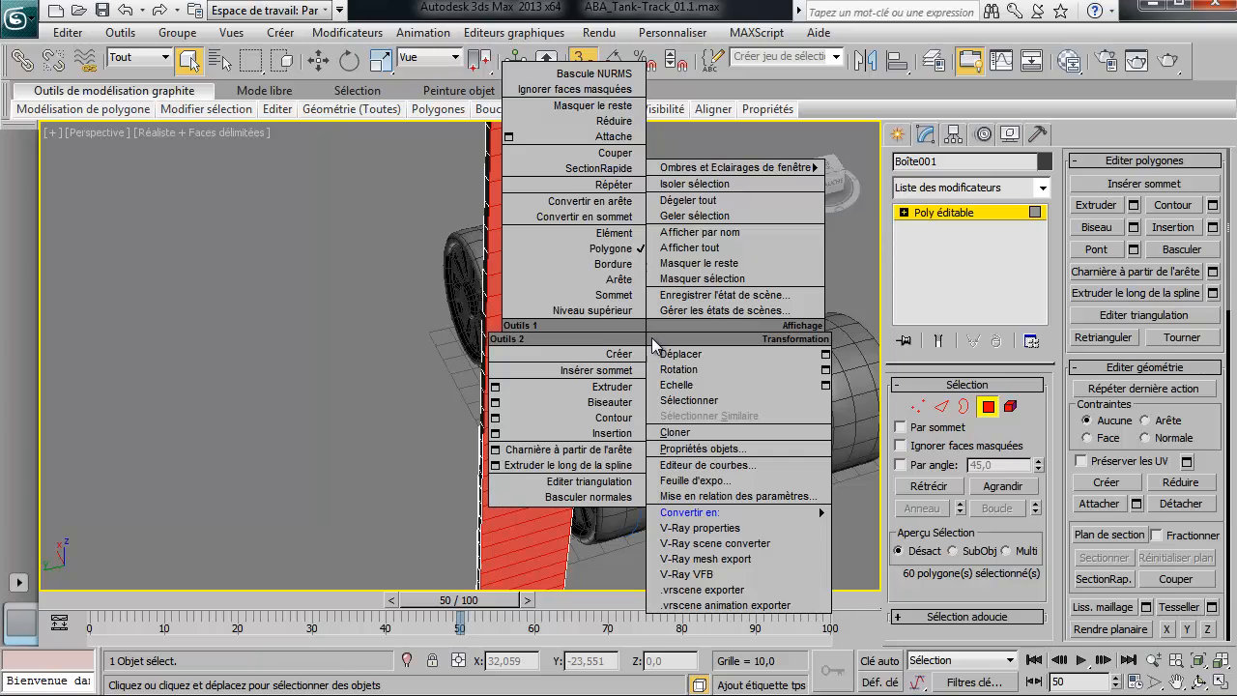
{"action": "left_click", "coordinate": [495, 433]}
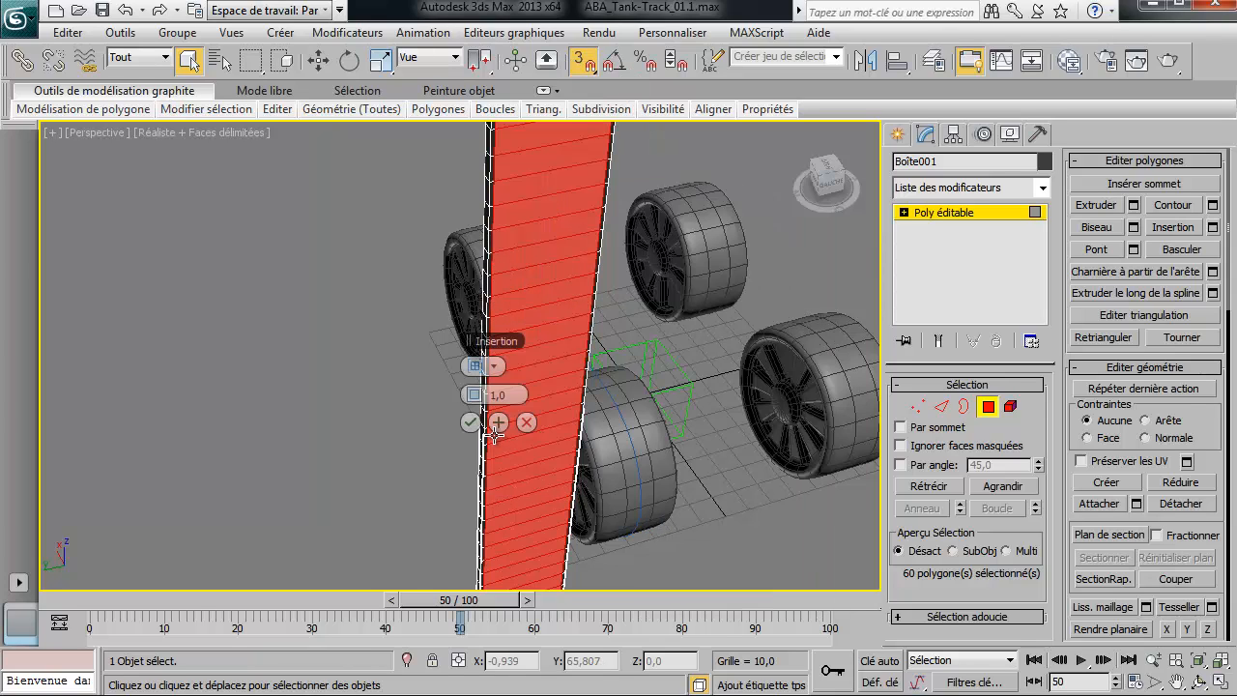
{"action": "left_click", "coordinate": [495, 366]}
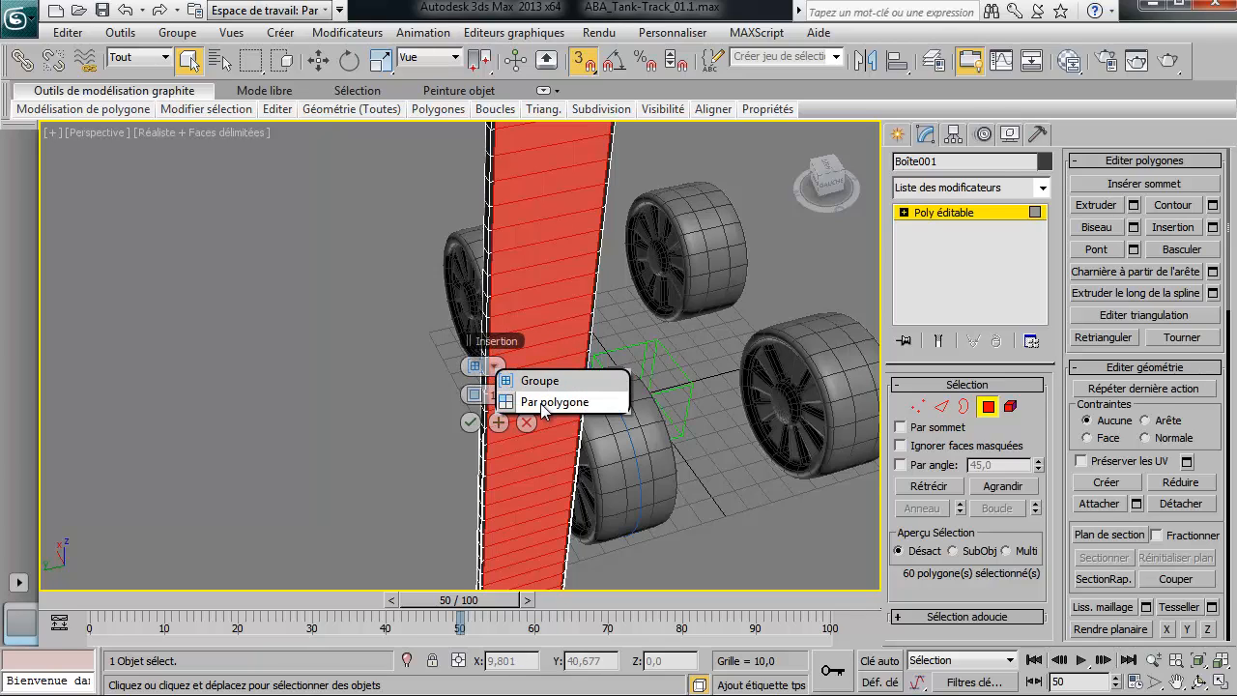
{"action": "left_click", "coordinate": [544, 403]}
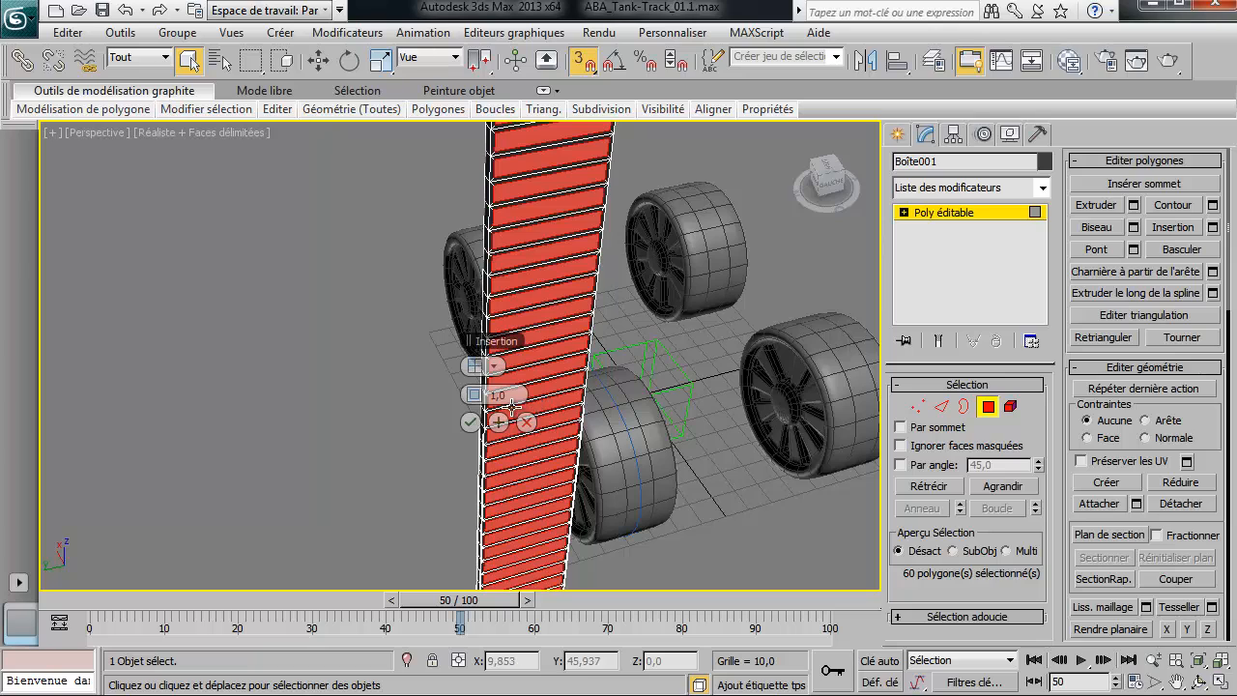
{"action": "left_click", "coordinate": [470, 422]}
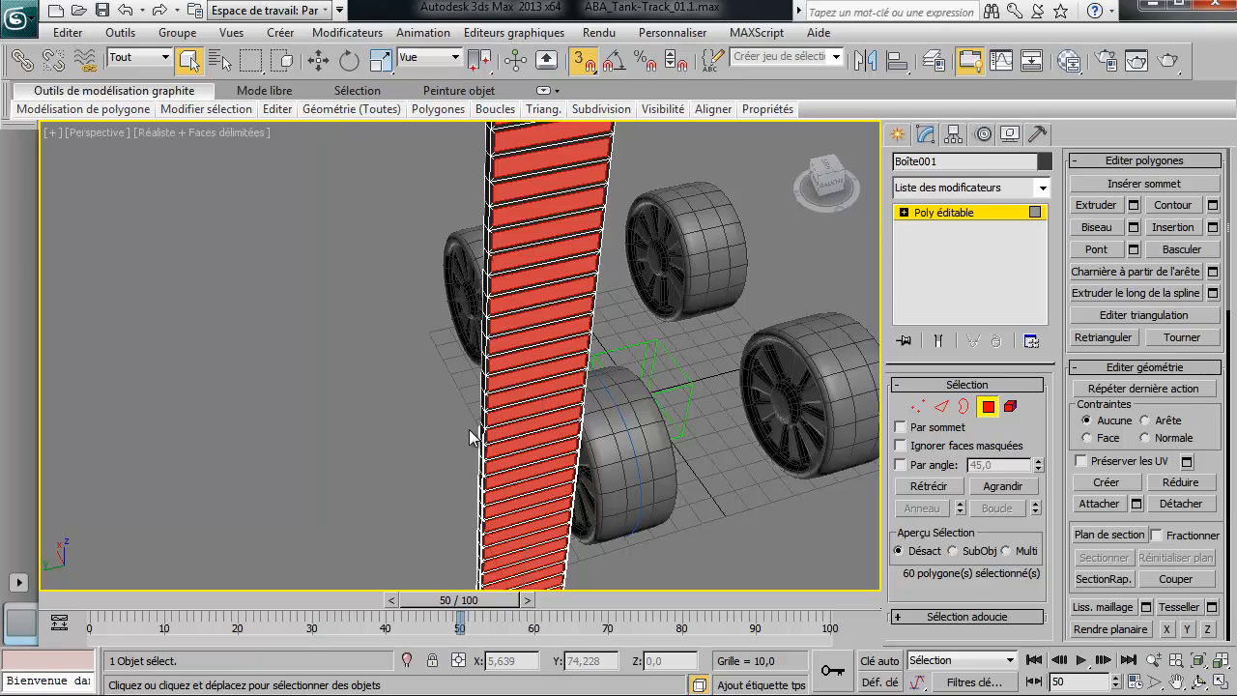
Step: Bevel the inset polygons with a height of 1.0 and an outline of -1.0, and clear the selection
{"action": "right_click", "coordinate": [551, 404]}
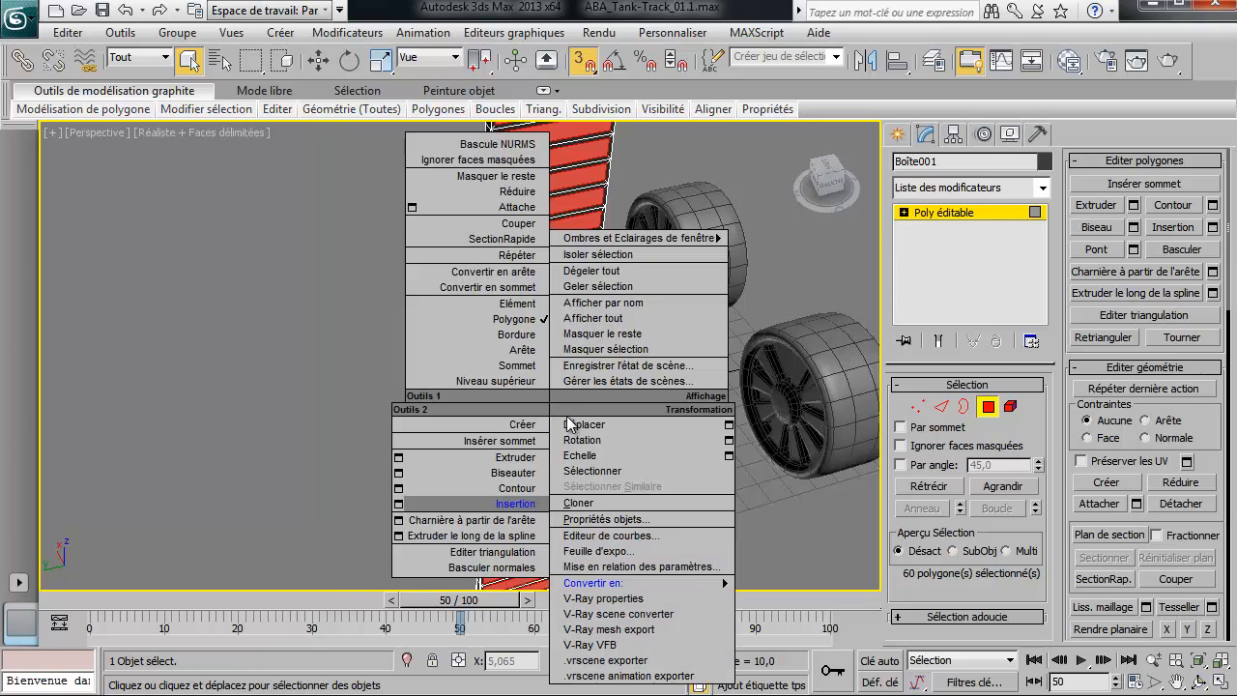
{"action": "left_click", "coordinate": [400, 471]}
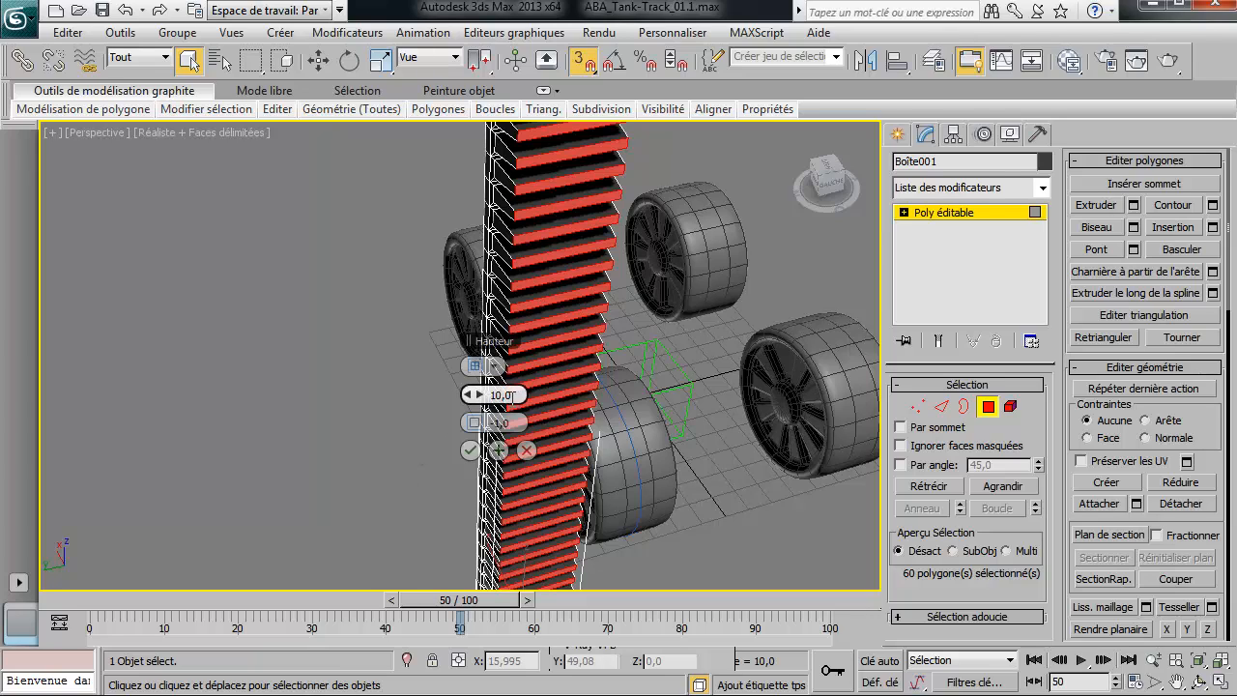
{"action": "double_click", "coordinate": [512, 395]}
{"action": "type", "text": "1"}
{"action": "key", "text": "Return"}
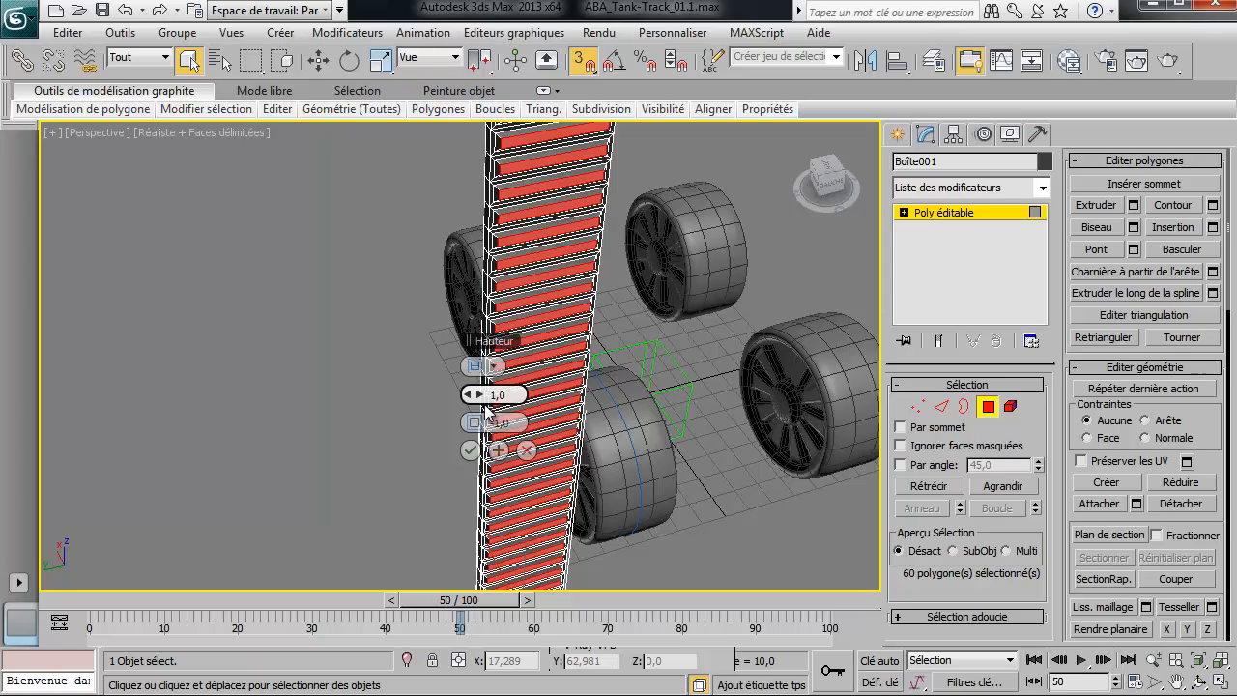
{"action": "left_click", "coordinate": [471, 452]}
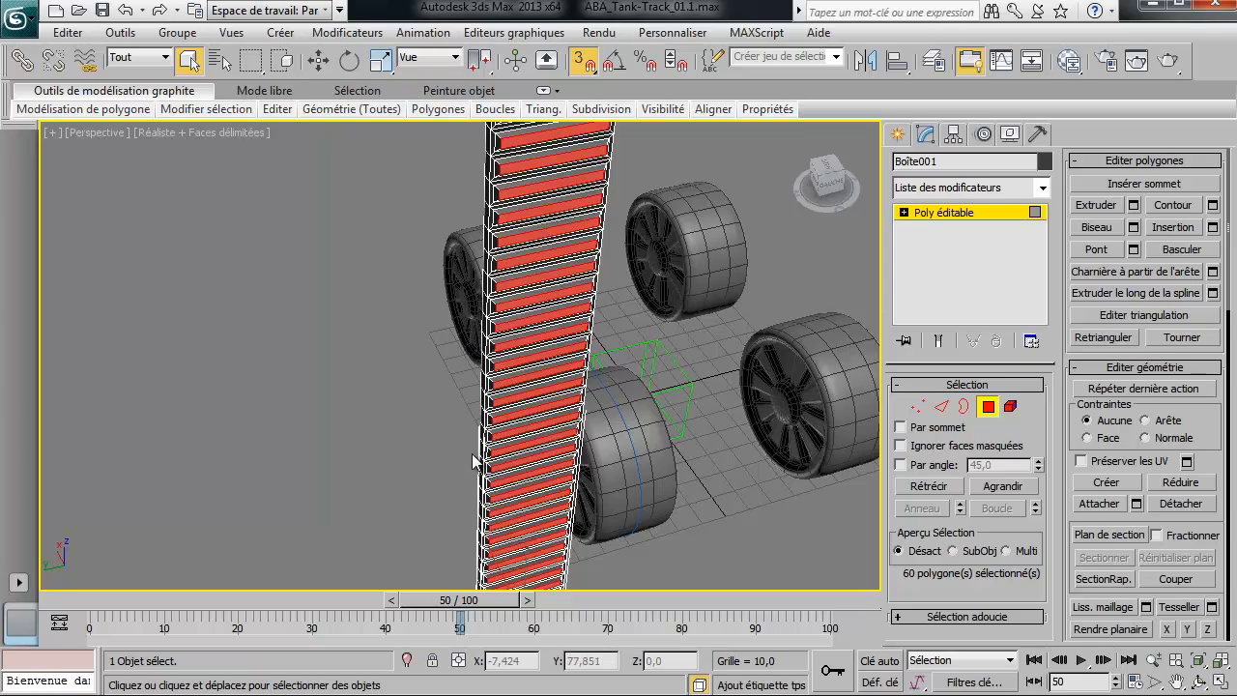
{"action": "left_click", "coordinate": [453, 442]}
{"action": "middle_click_drag", "start_coordinate": [453, 441], "coordinate": [716, 438], "text": "alt"}
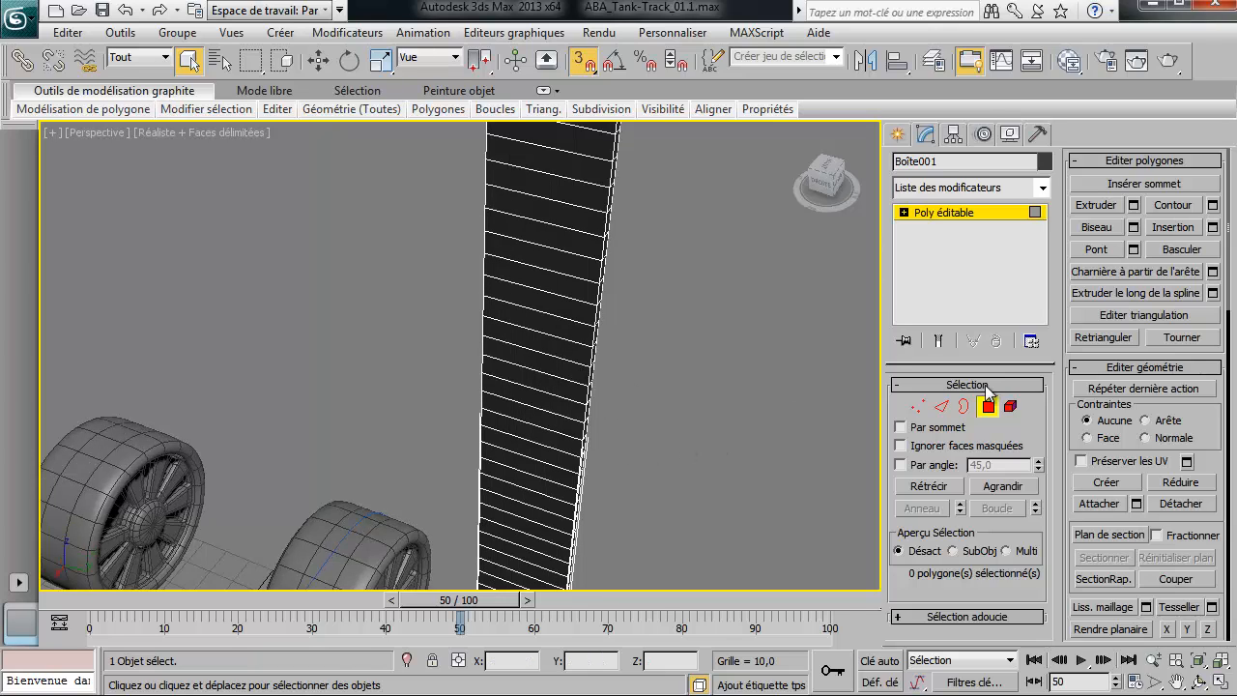
Step: Select the ring of crosswise edges on the strip's broad face and connect them with 2 segments and a pinch of 80
{"action": "left_click", "coordinate": [943, 407]}
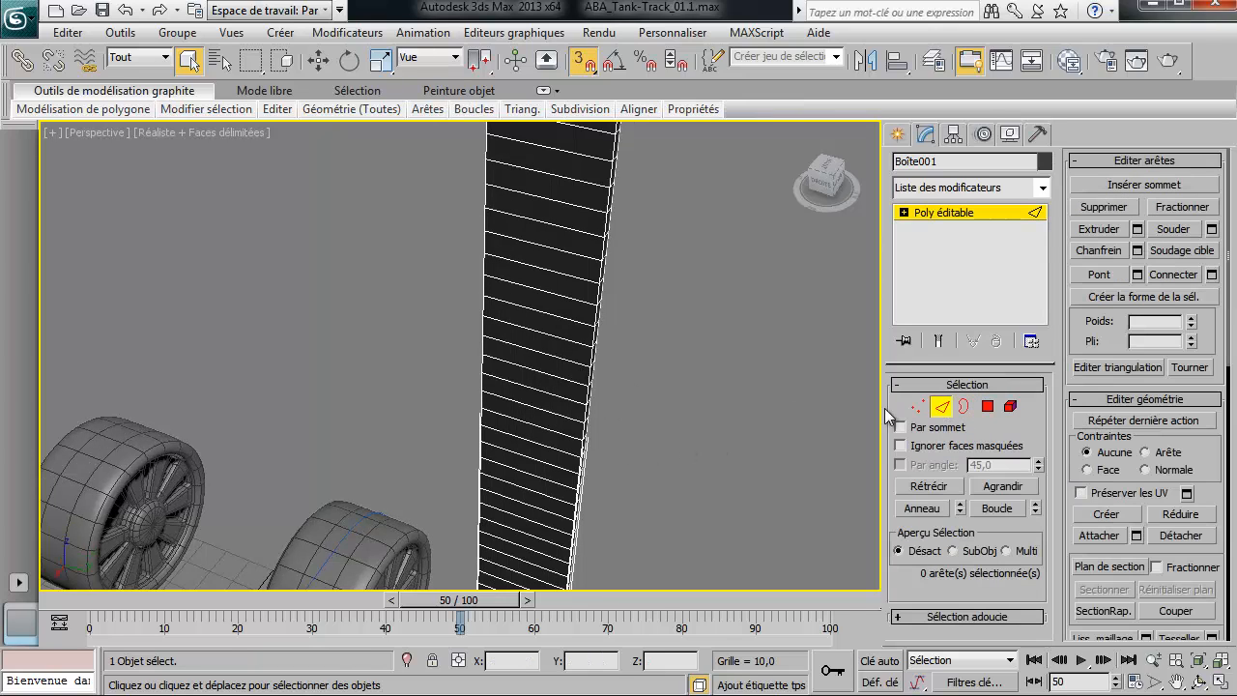
{"action": "left_click", "coordinate": [540, 336]}
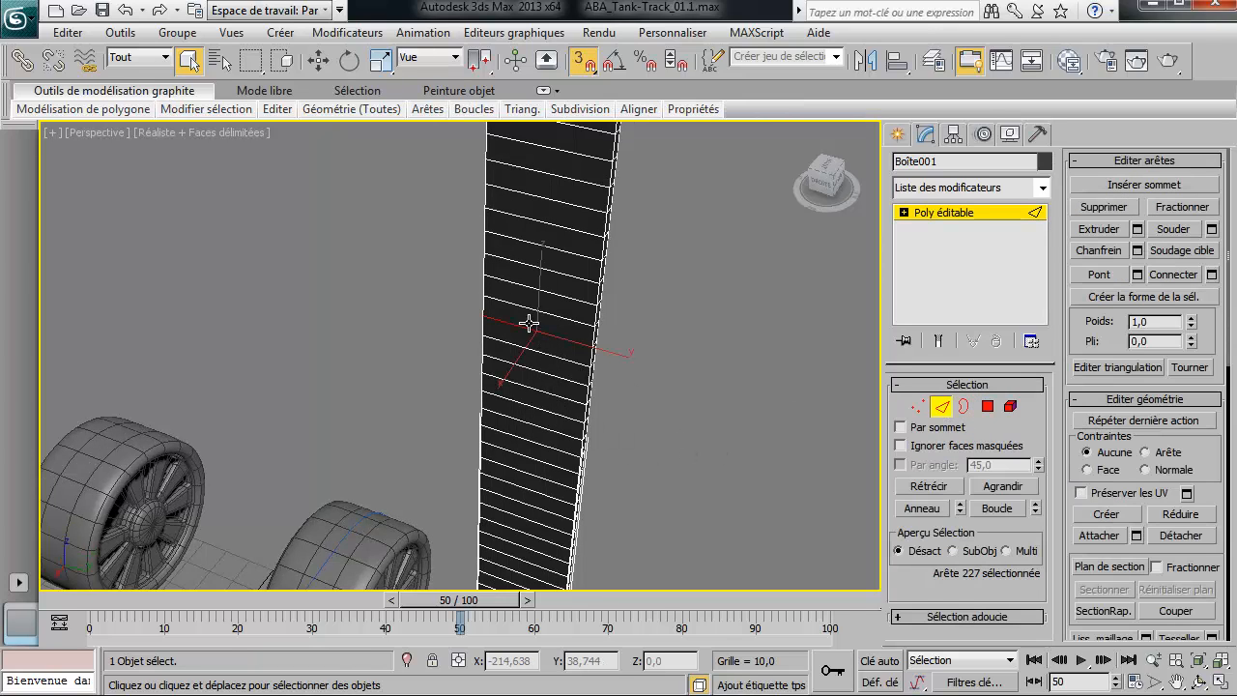
{"action": "left_click", "coordinate": [922, 508]}
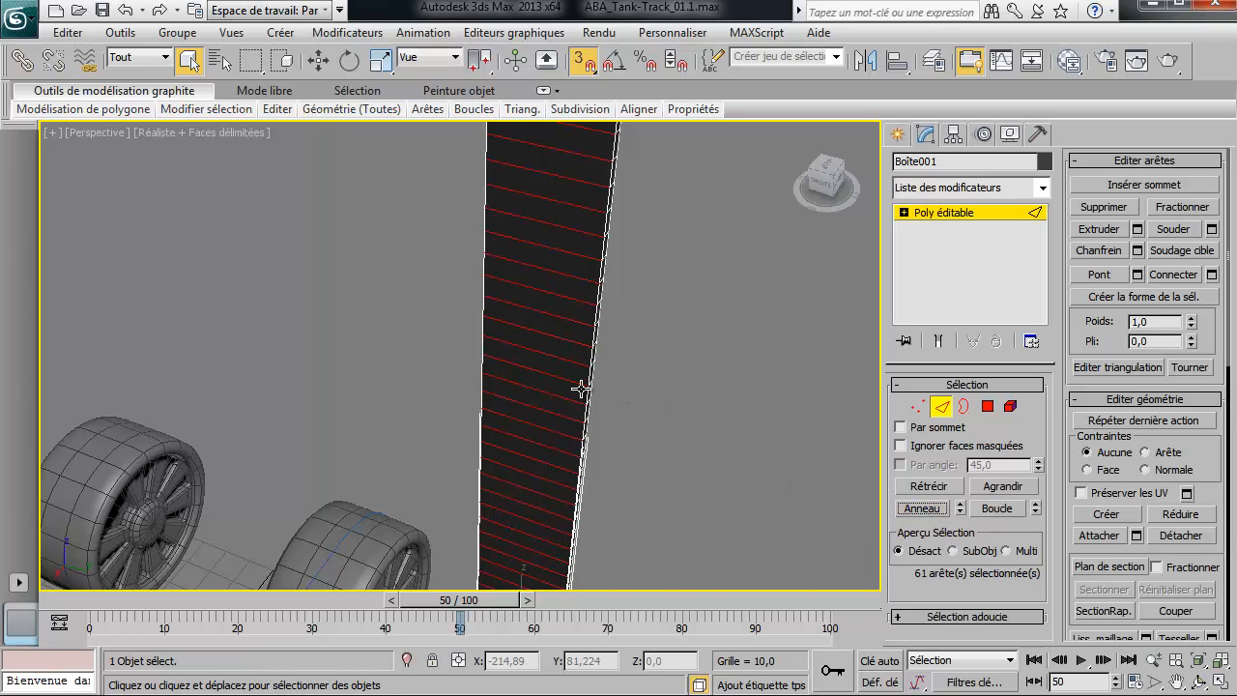
{"action": "right_click", "coordinate": [628, 408]}
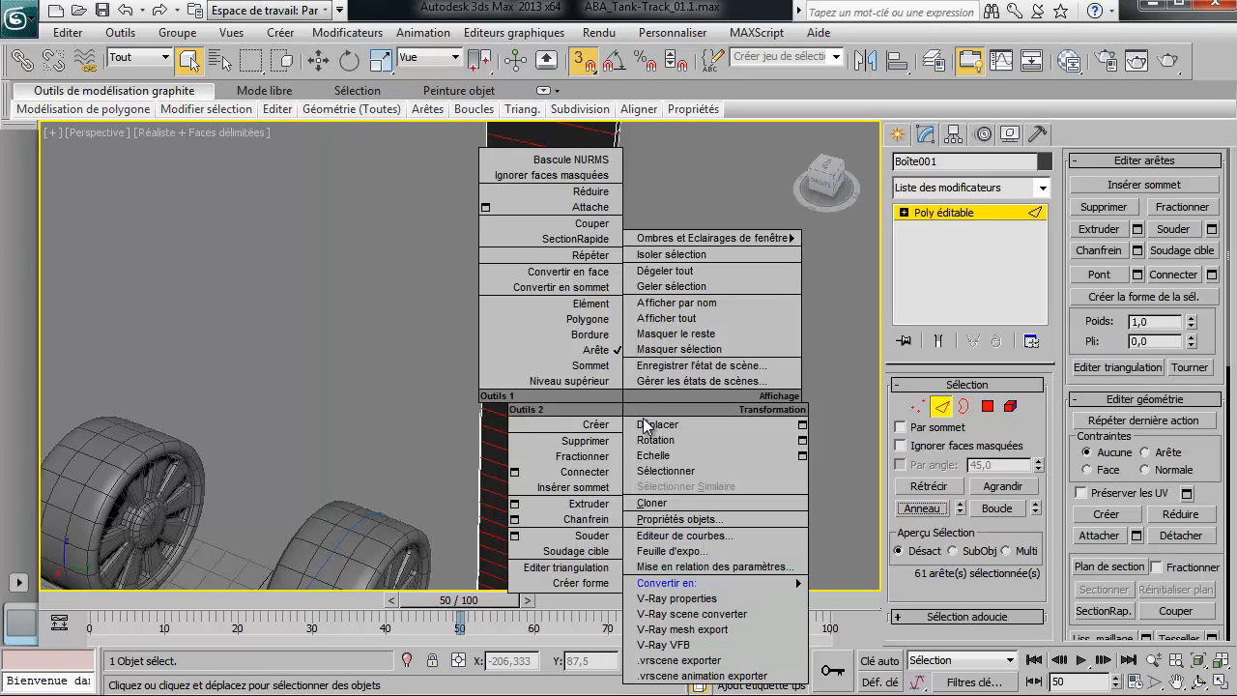
{"action": "left_click", "coordinate": [517, 470]}
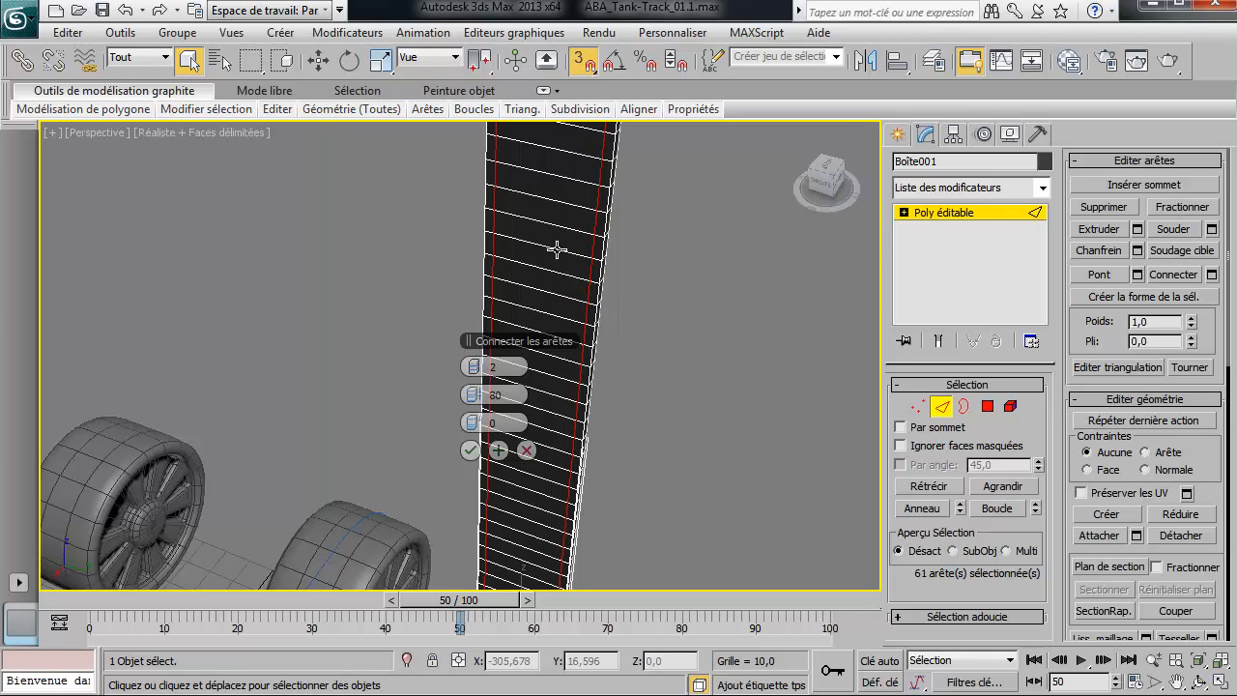
{"action": "left_click", "coordinate": [469, 450]}
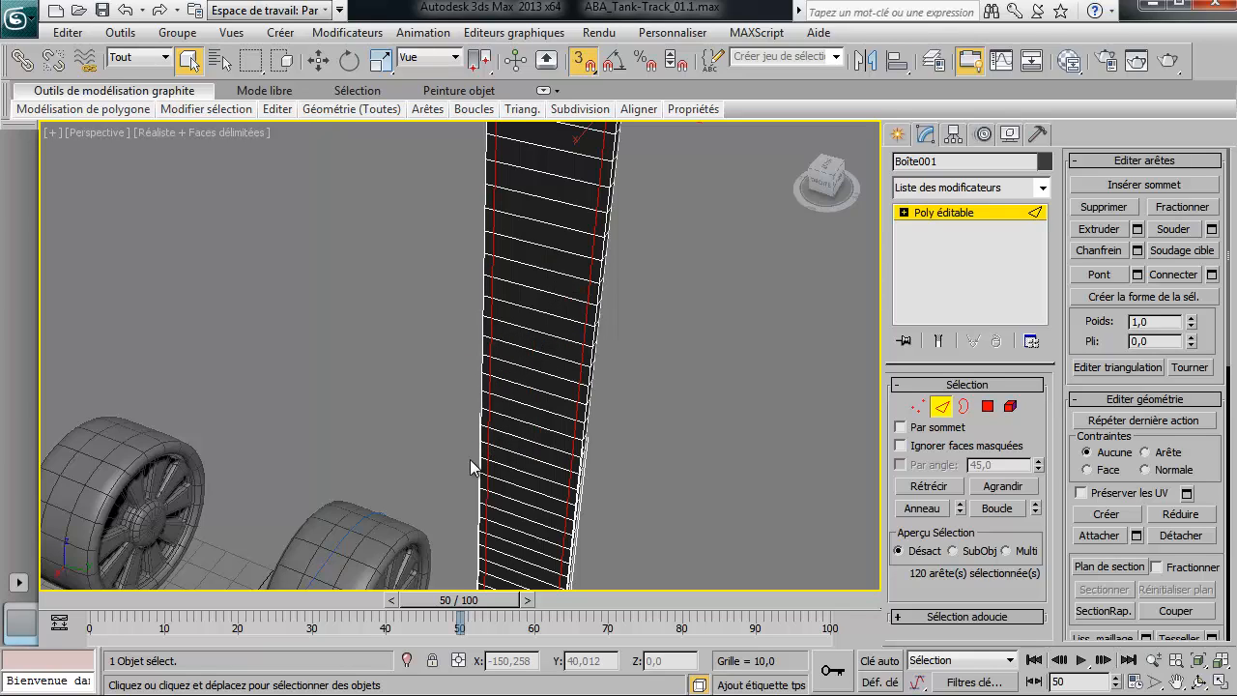
Step: Select the ring of crosswise edges between the two new loops and connect them with 2 segments and a pinch of 90
{"action": "left_click", "coordinate": [543, 292]}
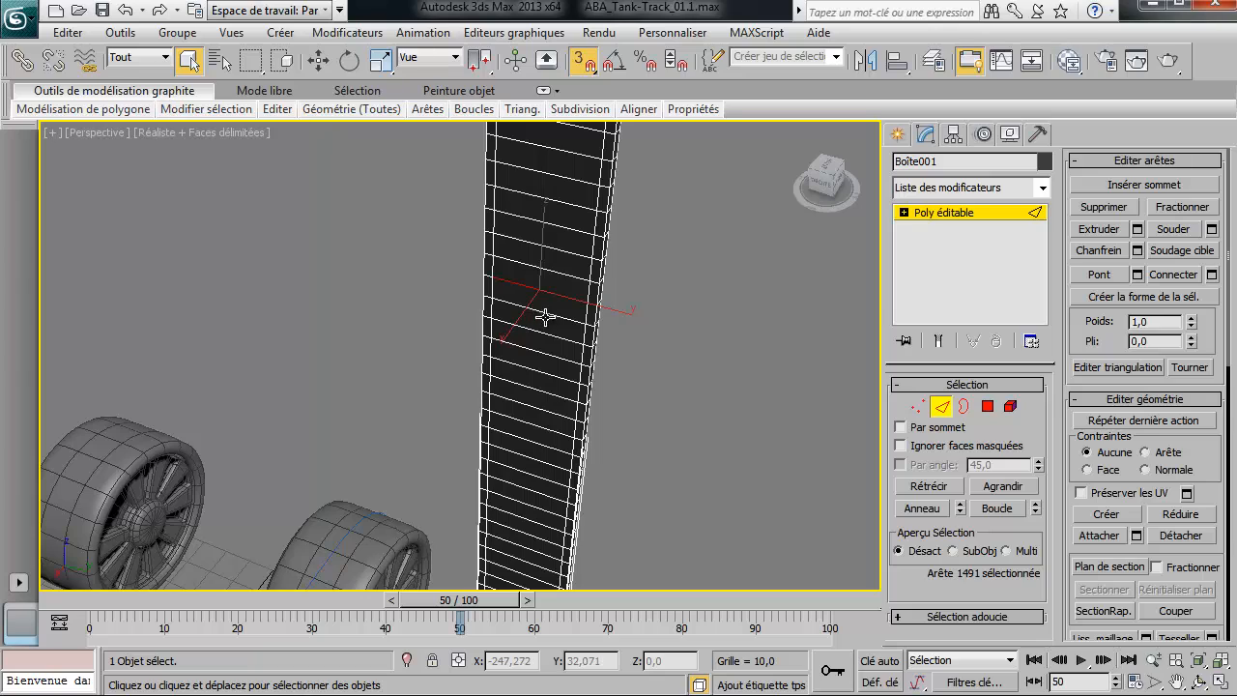
{"action": "left_click", "coordinate": [544, 312], "text": "shift"}
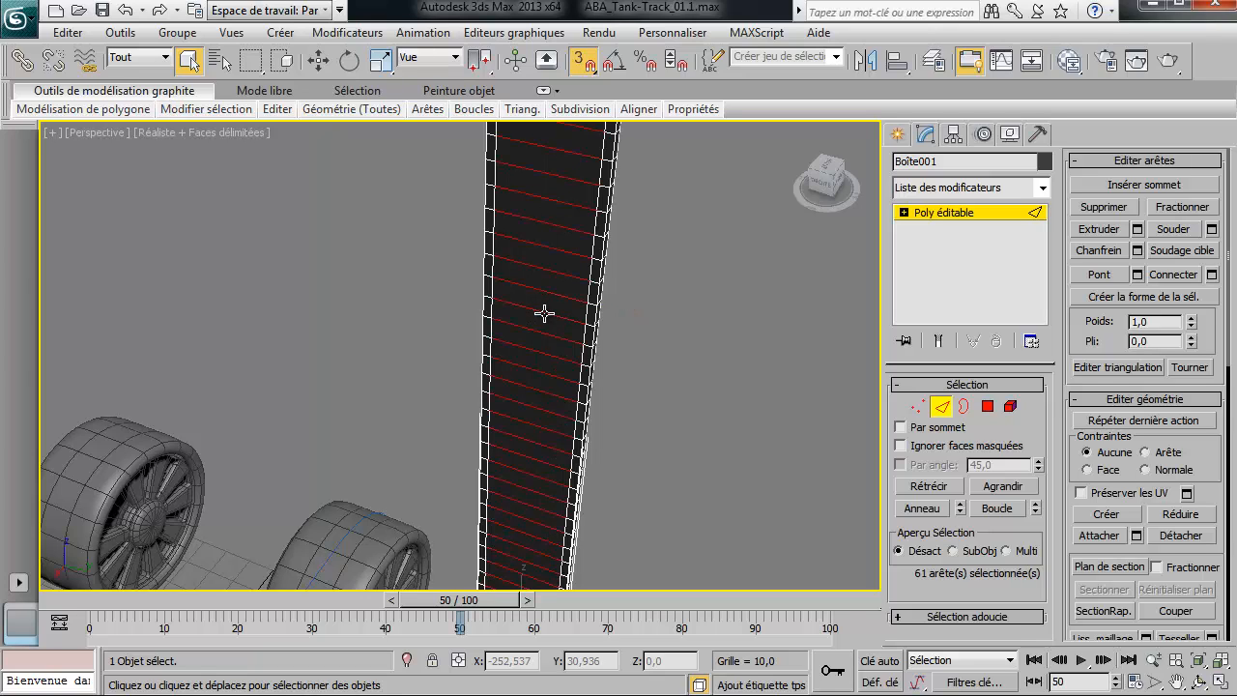
{"action": "right_click", "coordinate": [431, 241]}
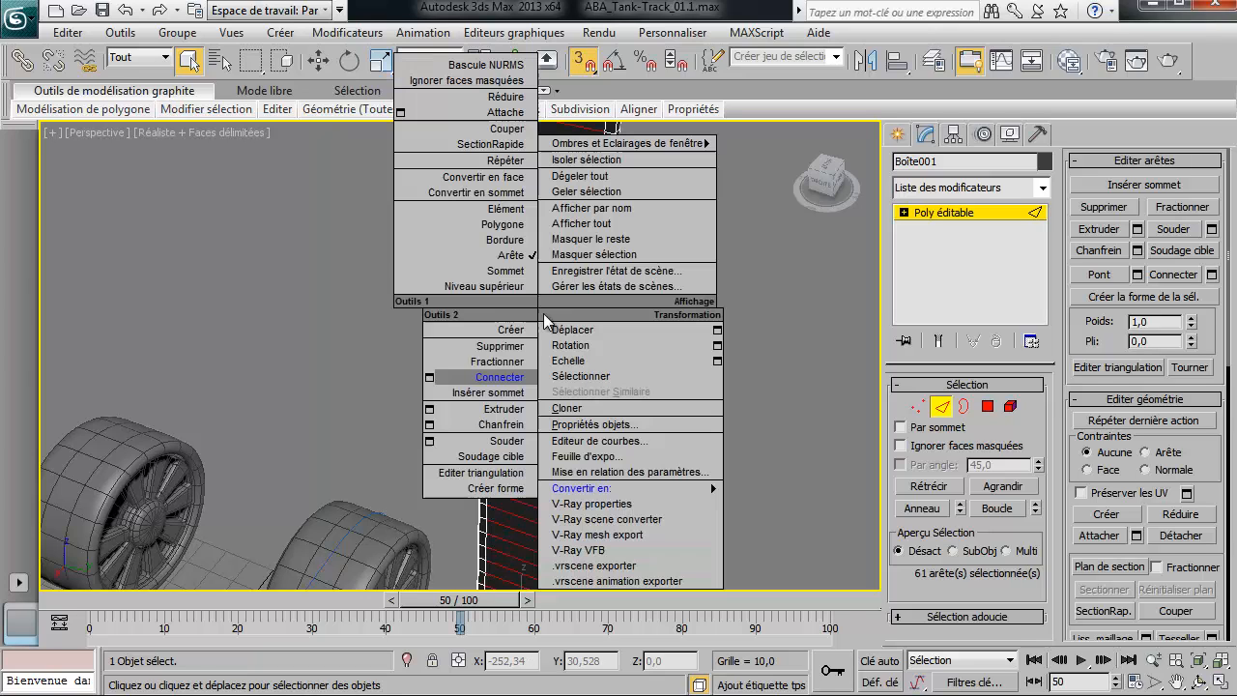
{"action": "left_click", "coordinate": [430, 373]}
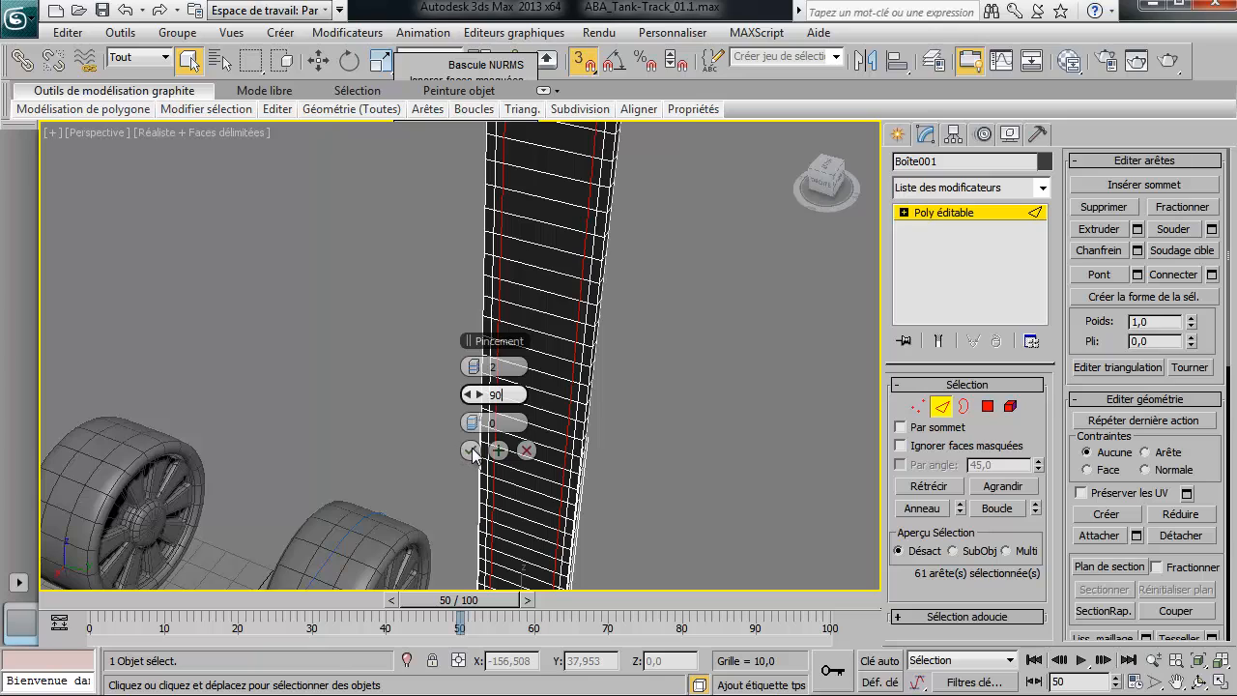
{"action": "key", "text": "Tab"}
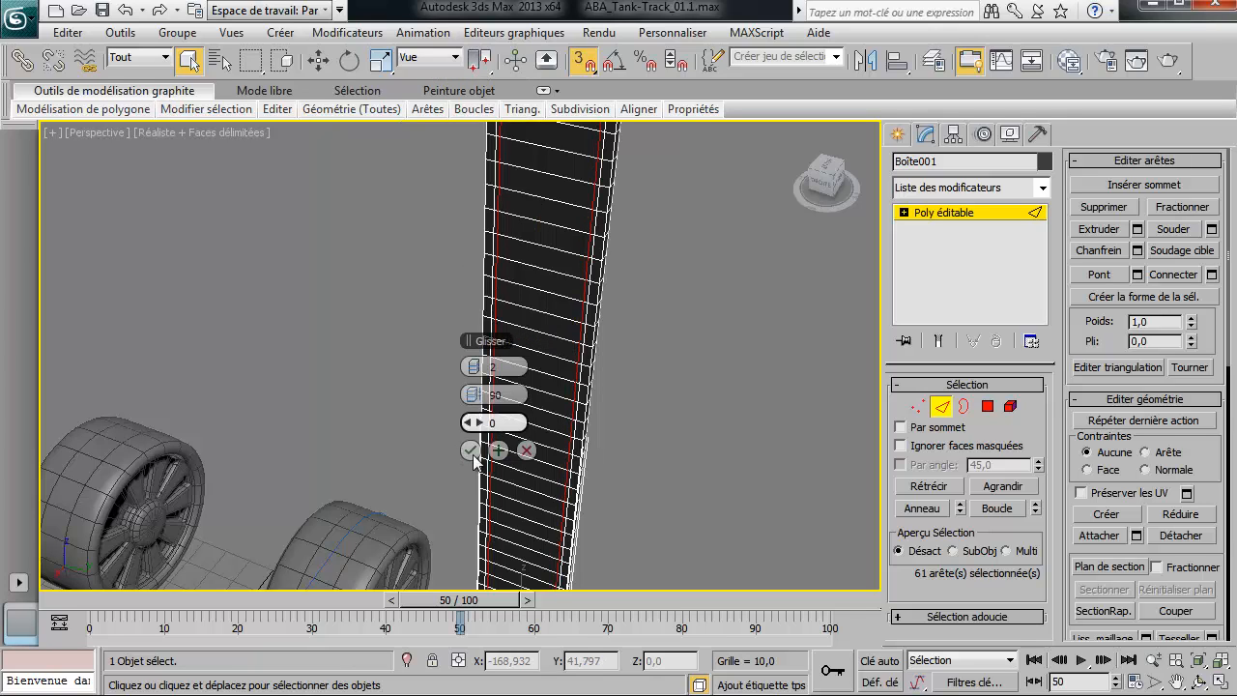
{"action": "left_click", "coordinate": [470, 451]}
Step: Move the two newly connected edge loops by a relative offset of -2 along X and leave edge editing
{"action": "right_click", "coordinate": [534, 414]}
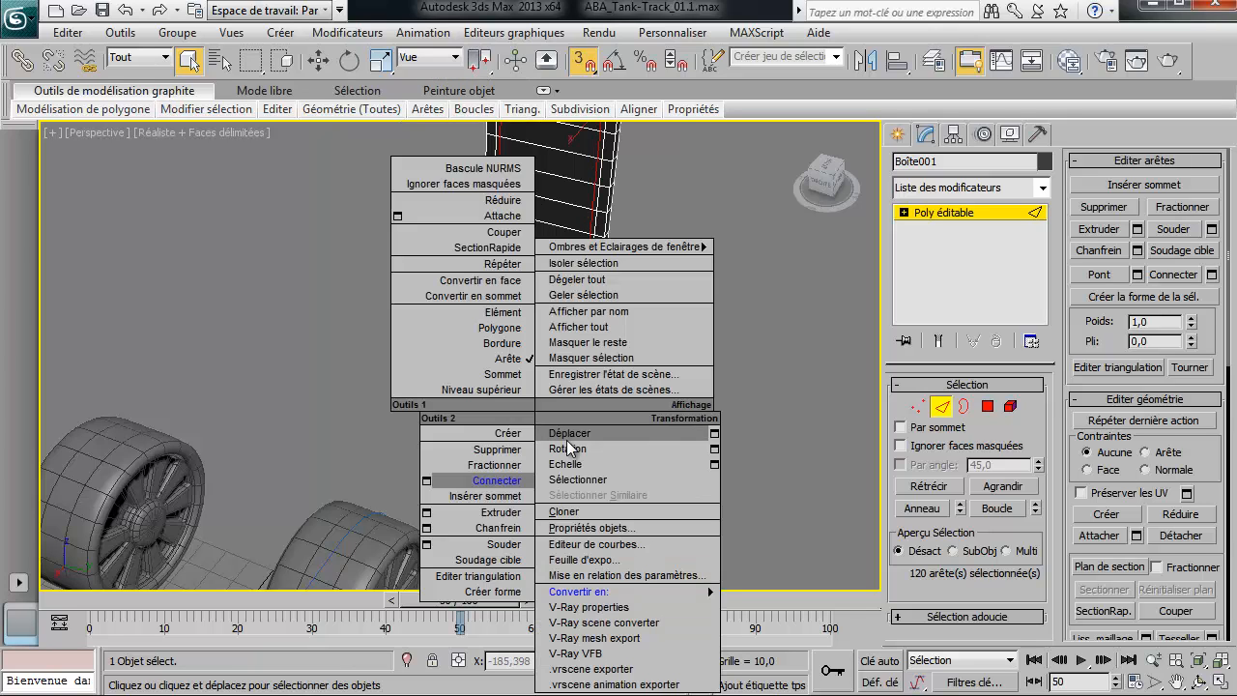
{"action": "left_click", "coordinate": [568, 441]}
{"action": "middle_click_drag", "start_coordinate": [566, 272], "coordinate": [518, 328], "text": "alt"}
{"action": "middle_click_drag", "start_coordinate": [518, 329], "coordinate": [513, 395]}
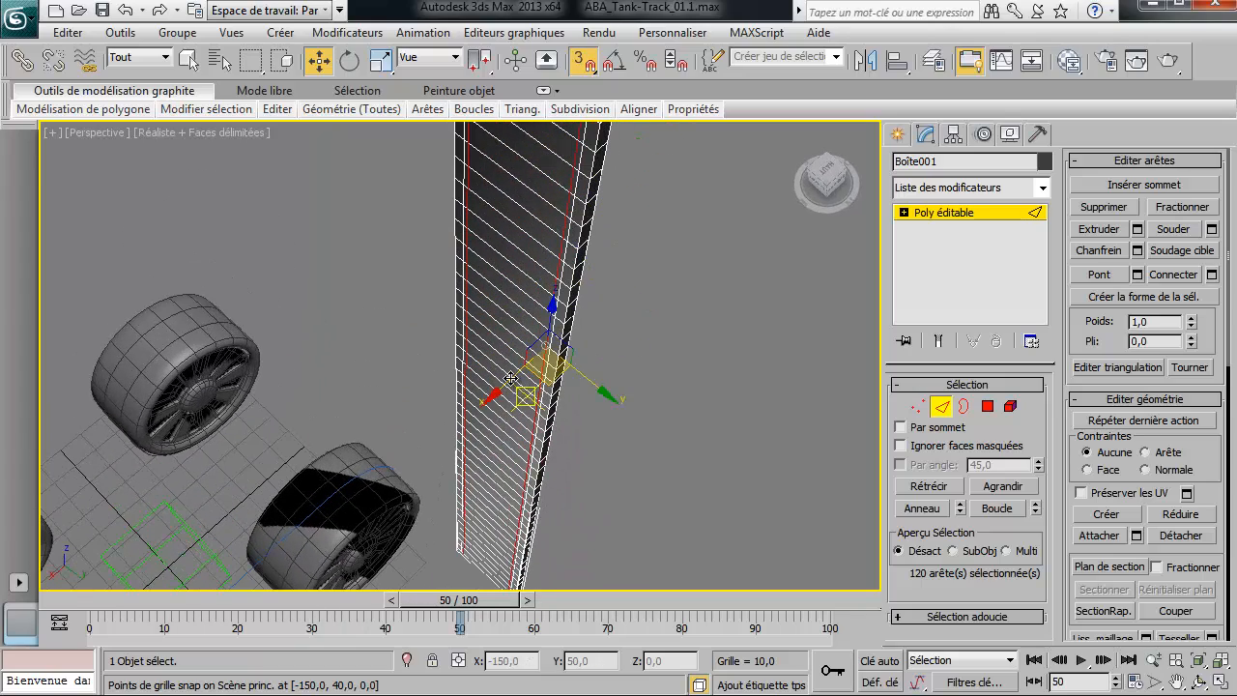
{"action": "left_click", "coordinate": [459, 661]}
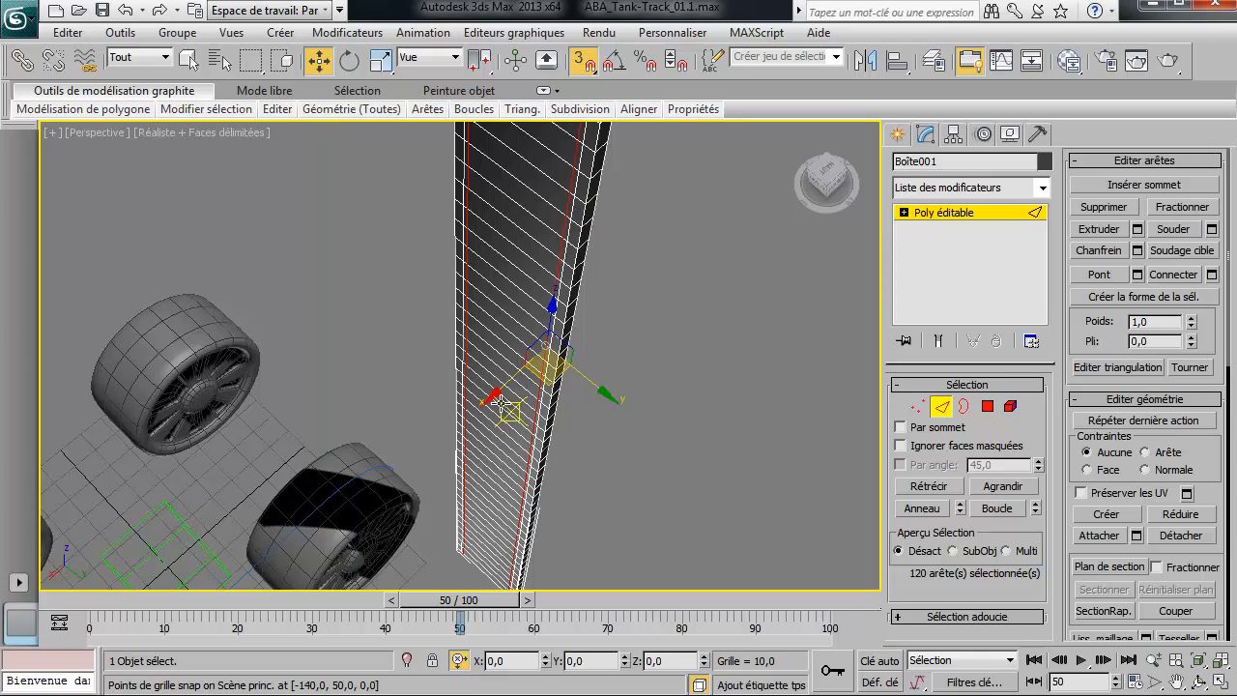
{"action": "type", "text": "-"}
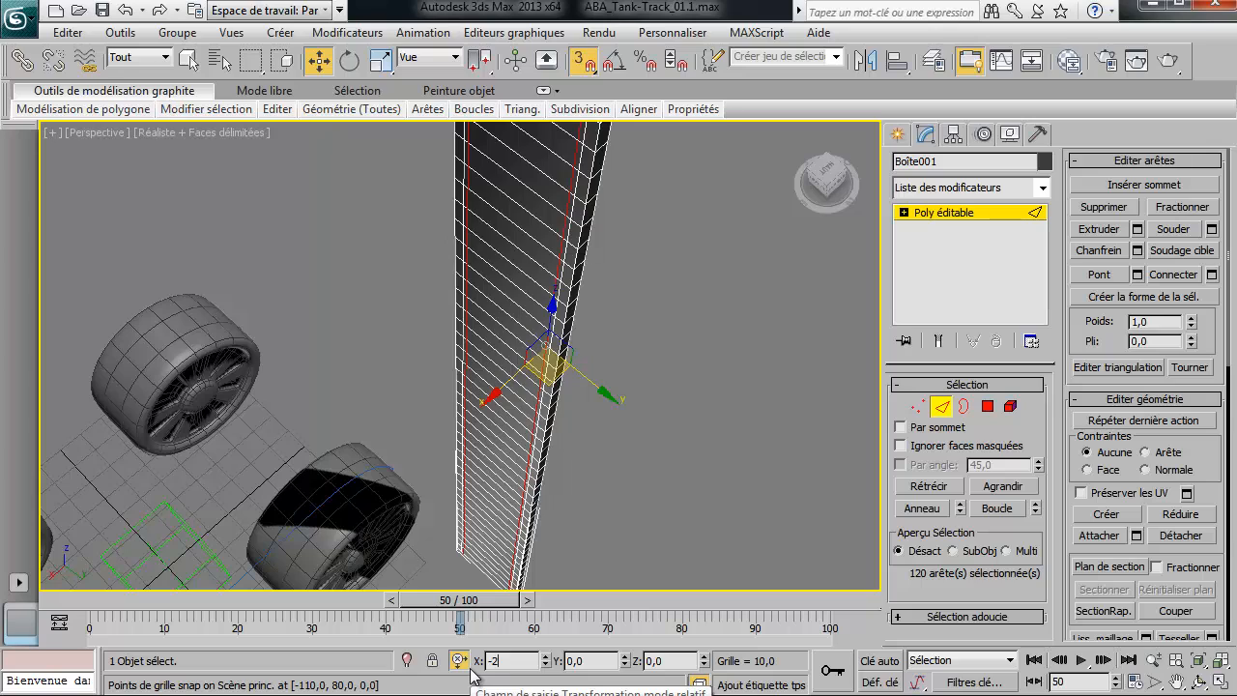
{"action": "type", "text": "2"}
{"action": "key", "text": "Return"}
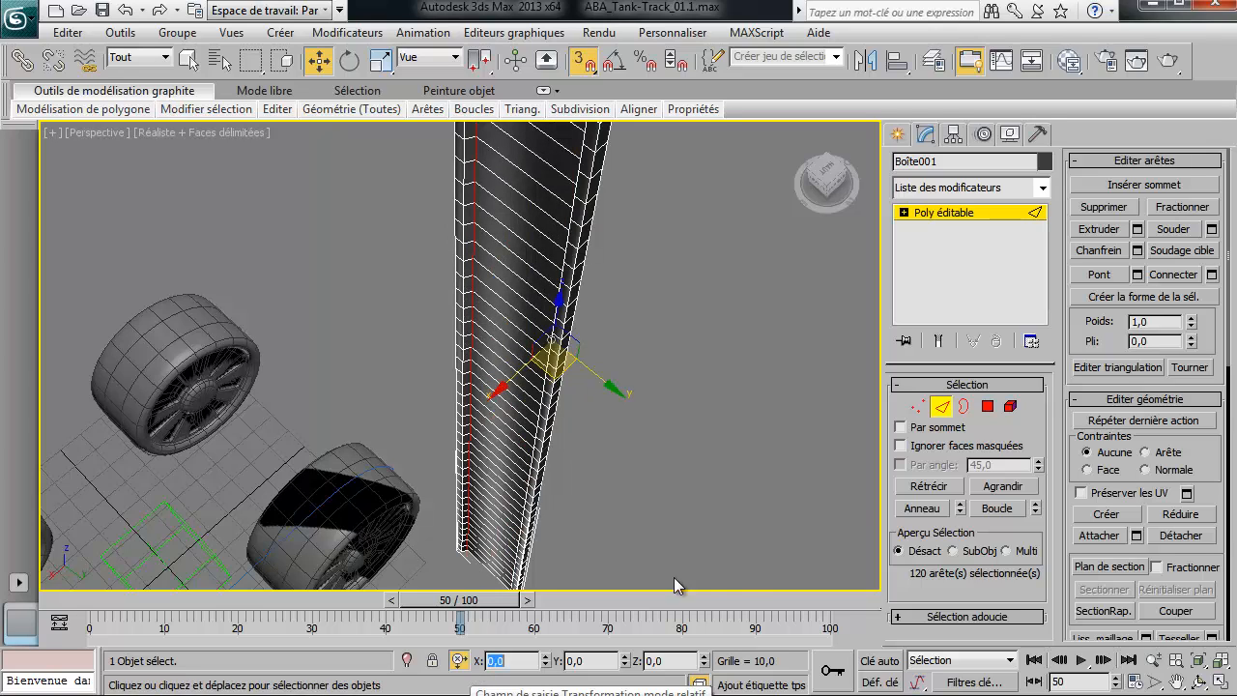
{"action": "left_click", "coordinate": [942, 410]}
Step: Select the track path spline running around the wheels to check its name
{"action": "middle_click_drag", "start_coordinate": [687, 469], "coordinate": [729, 437], "text": "alt"}
{"action": "scroll", "coordinate": [509, 544], "scroll_direction": "down", "scroll_amount": 5}
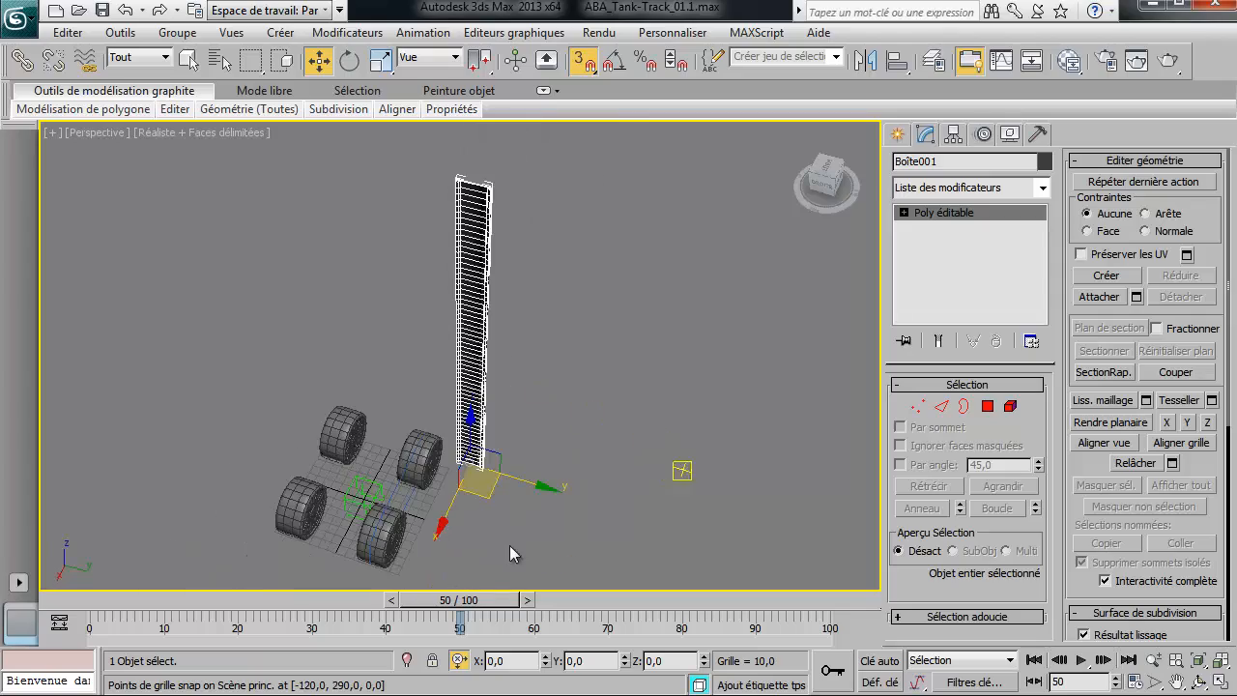
{"action": "middle_click_drag", "start_coordinate": [509, 545], "coordinate": [735, 290], "text": "alt"}
{"action": "scroll", "coordinate": [653, 433], "scroll_direction": "up", "scroll_amount": 5}
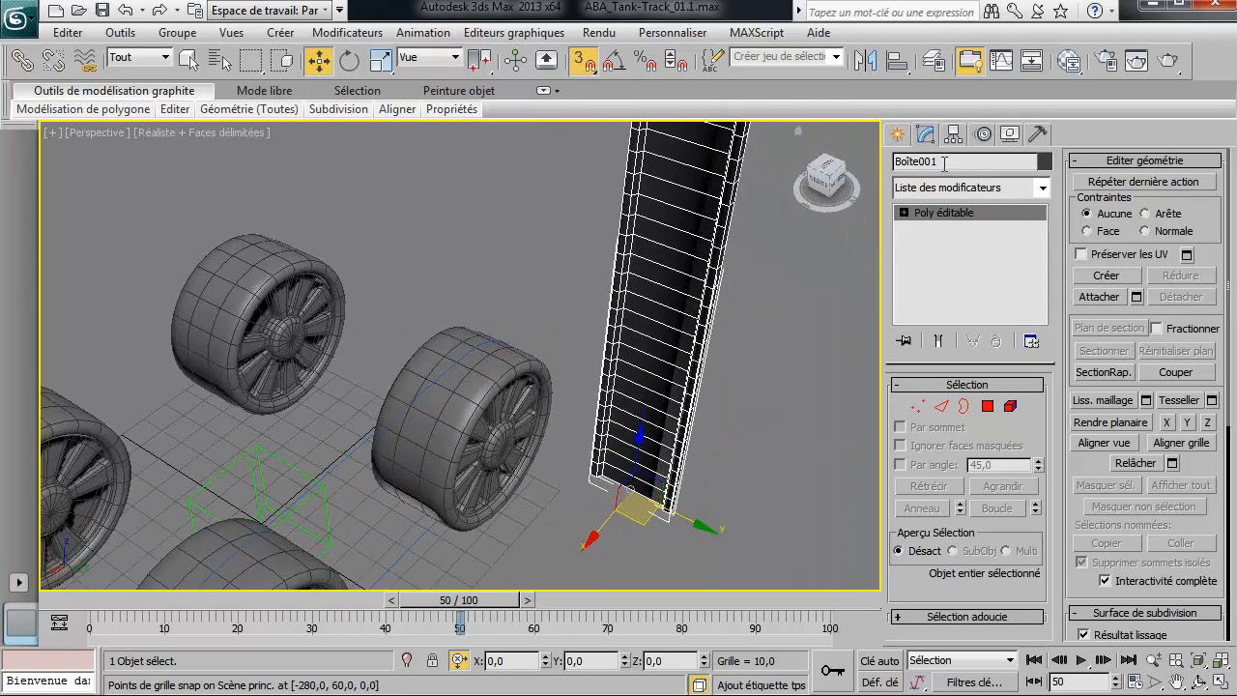
{"action": "double_click", "coordinate": [944, 162]}
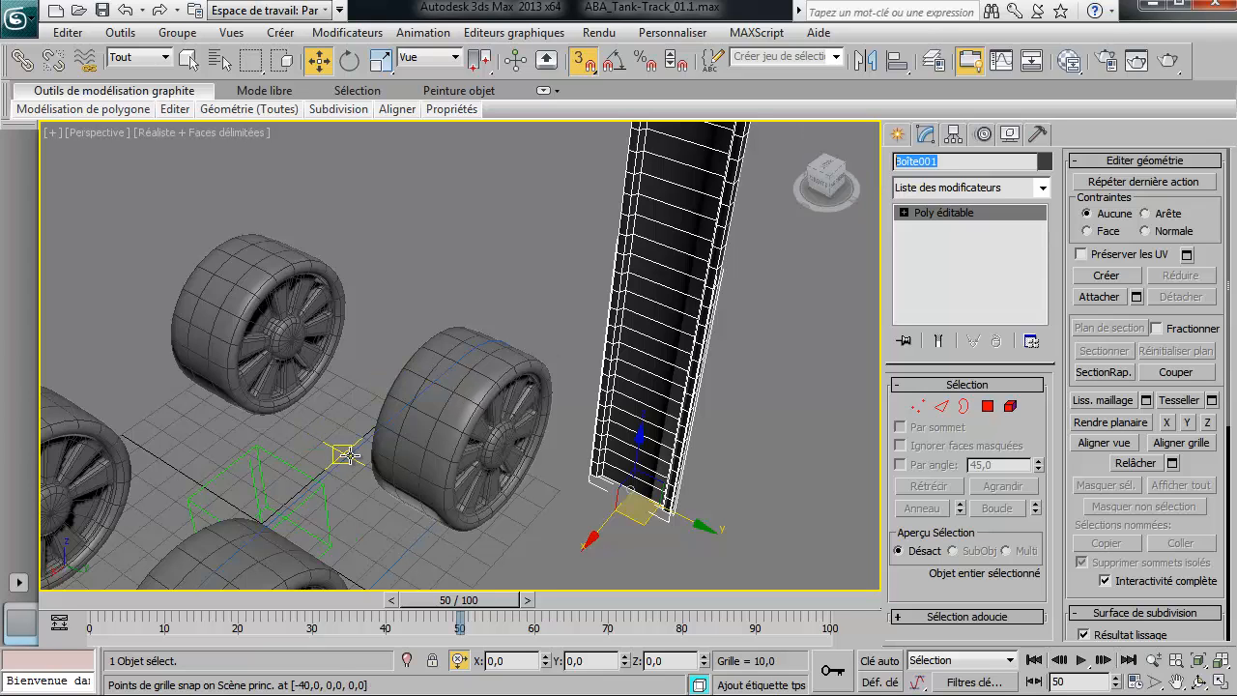
{"action": "left_click", "coordinate": [349, 455]}
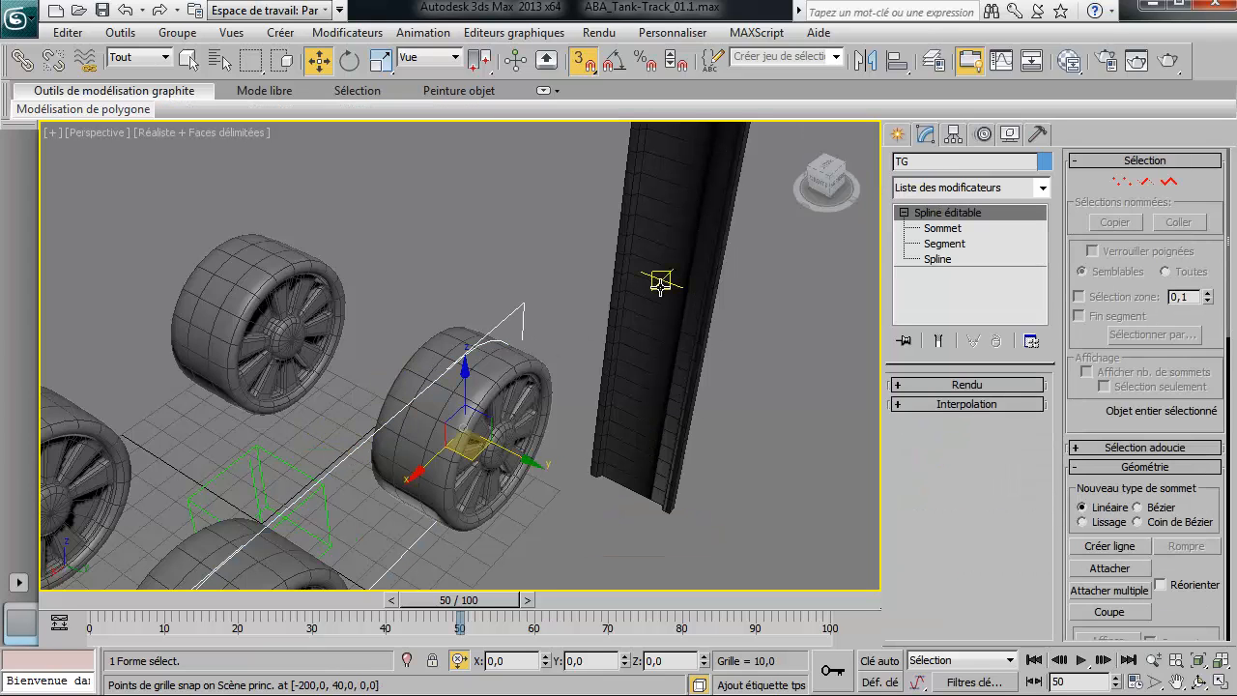
{"action": "middle_click_drag", "start_coordinate": [659, 281], "coordinate": [794, 402], "text": "alt"}
Step: Select the whole strip as an element and auto-smooth its polygons with a threshold of 45
{"action": "left_click", "coordinate": [641, 337]}
{"action": "scroll", "coordinate": [793, 402], "scroll_direction": "up", "scroll_amount": 10}
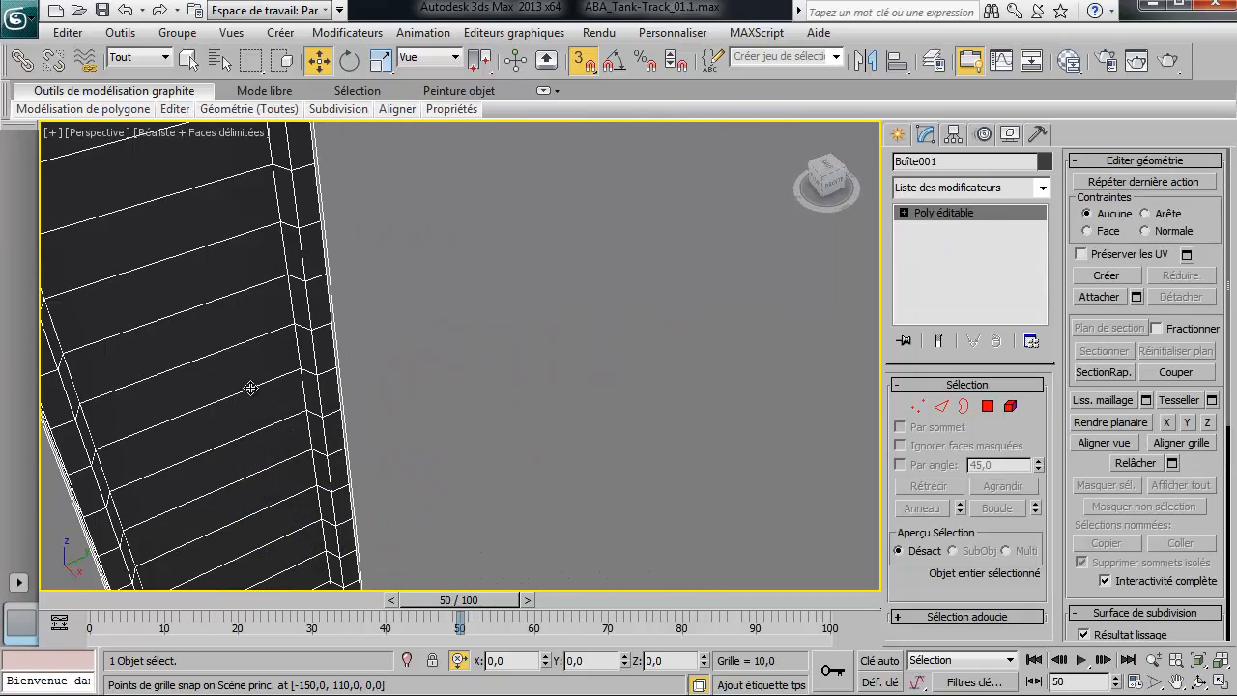
{"action": "left_click", "coordinate": [1009, 406]}
{"action": "left_click", "coordinate": [278, 390]}
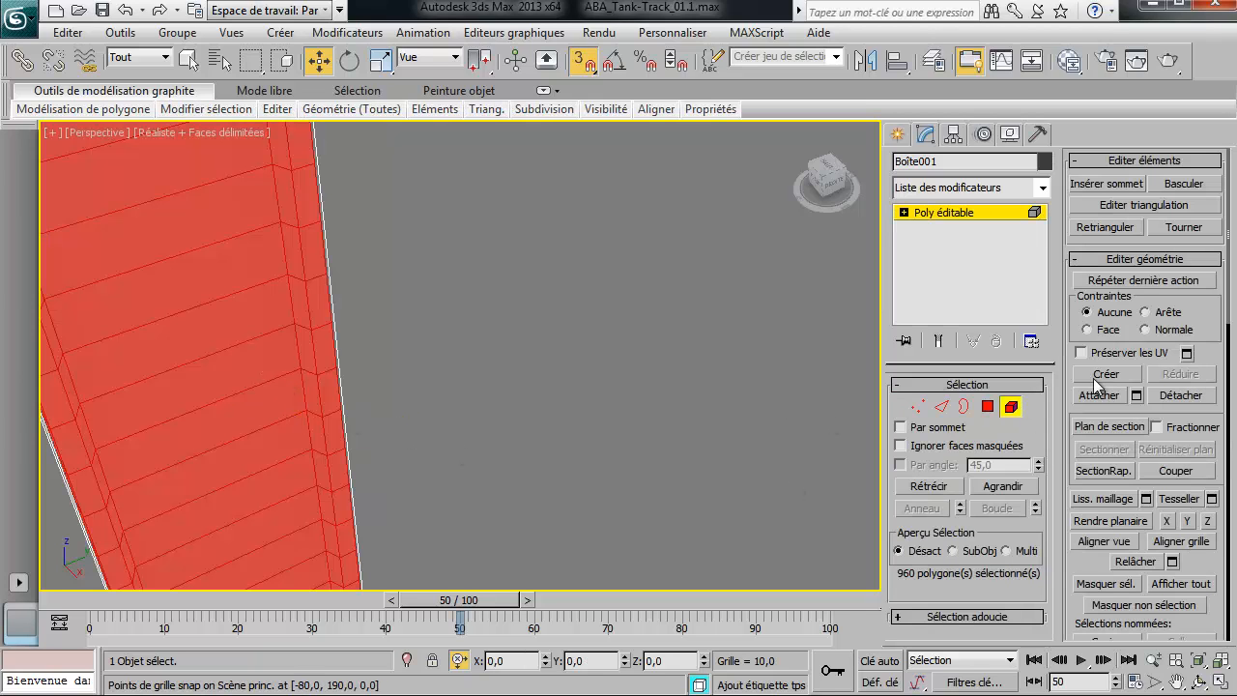
{"action": "scroll", "coordinate": [1073, 356], "scroll_direction": "down", "scroll_amount": 10}
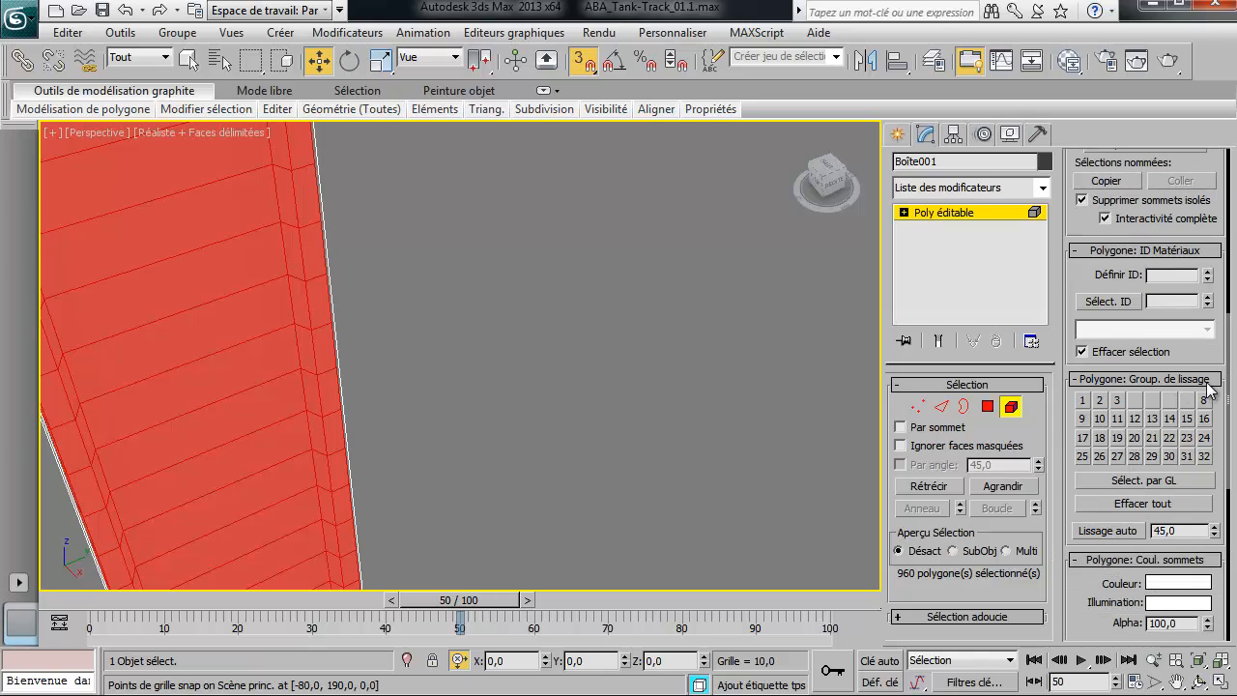
{"action": "left_click", "coordinate": [1090, 533]}
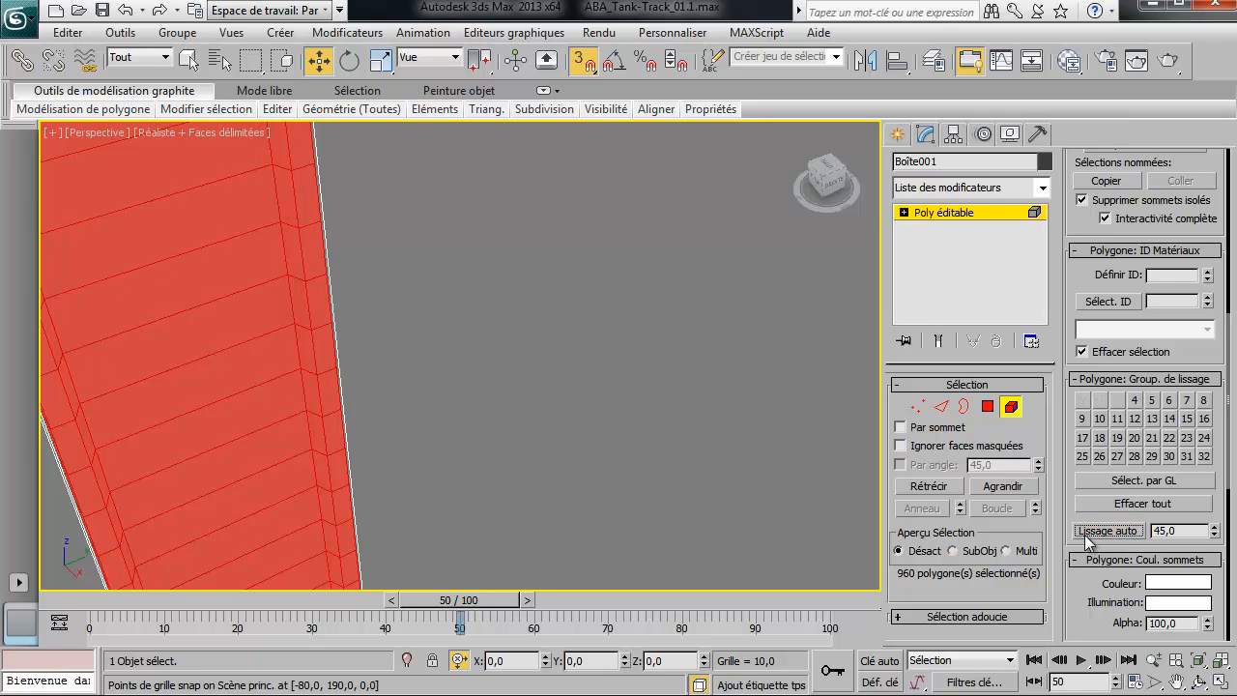
{"action": "left_click", "coordinate": [1010, 406]}
Step: Rename the strip object as CG
{"action": "scroll", "coordinate": [561, 425], "scroll_direction": "down", "scroll_amount": 5}
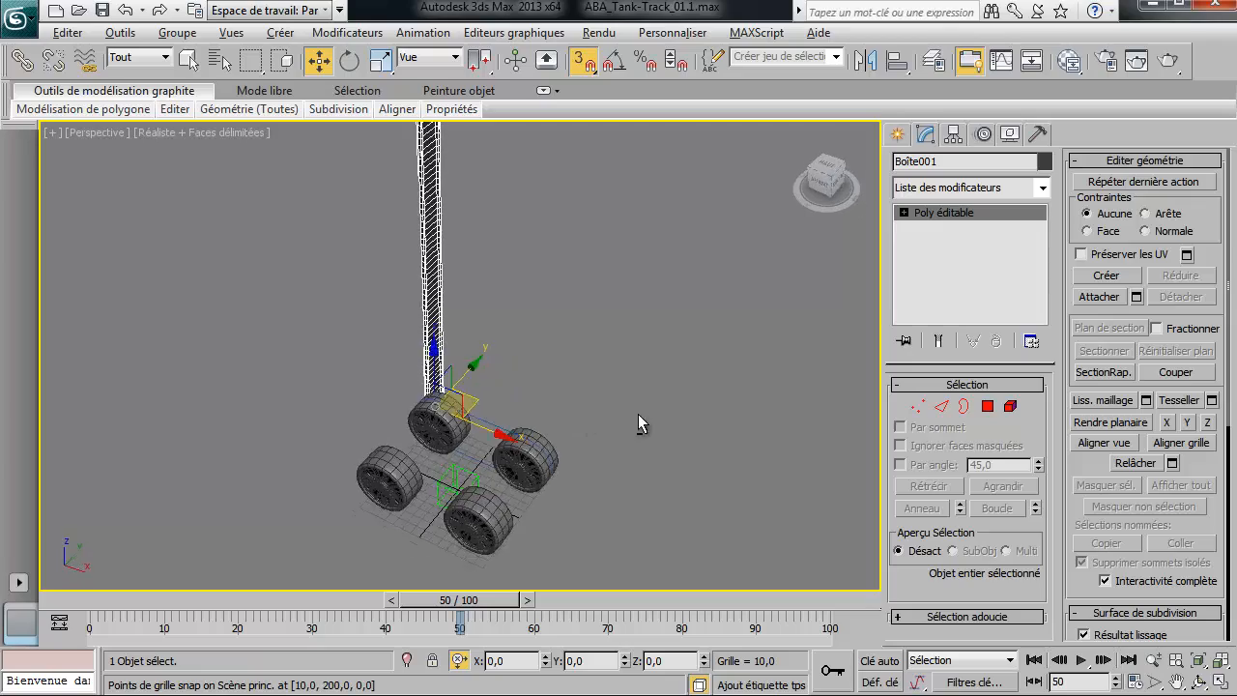
{"action": "middle_click_drag", "start_coordinate": [638, 413], "coordinate": [506, 435], "text": "alt"}
{"action": "scroll", "coordinate": [531, 450], "scroll_direction": "up", "scroll_amount": 5}
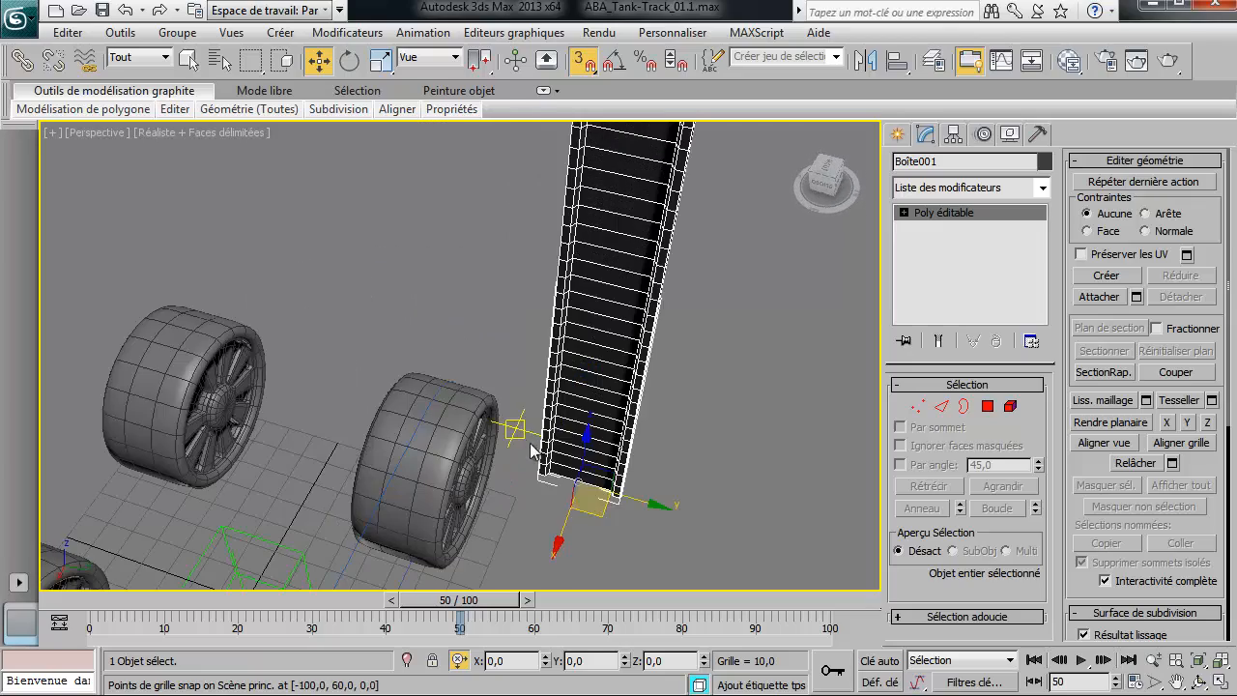
{"action": "middle_click_drag", "start_coordinate": [506, 534], "coordinate": [495, 495], "text": "alt"}
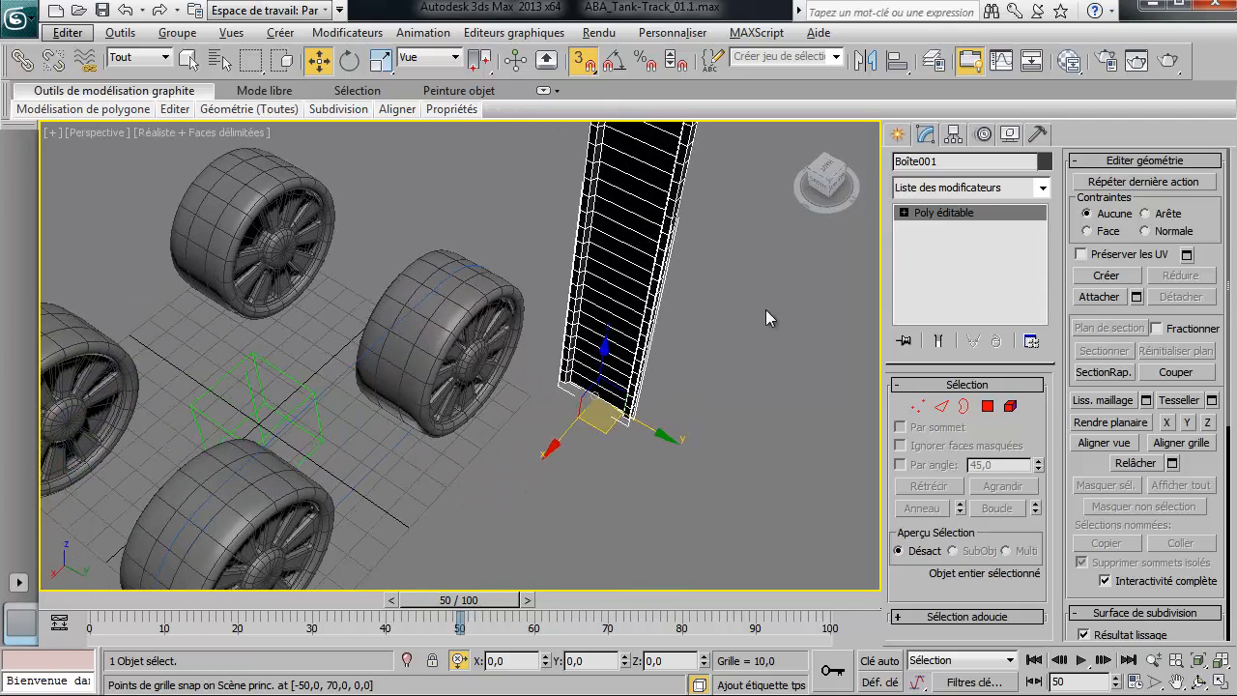
{"action": "double_click", "coordinate": [951, 160]}
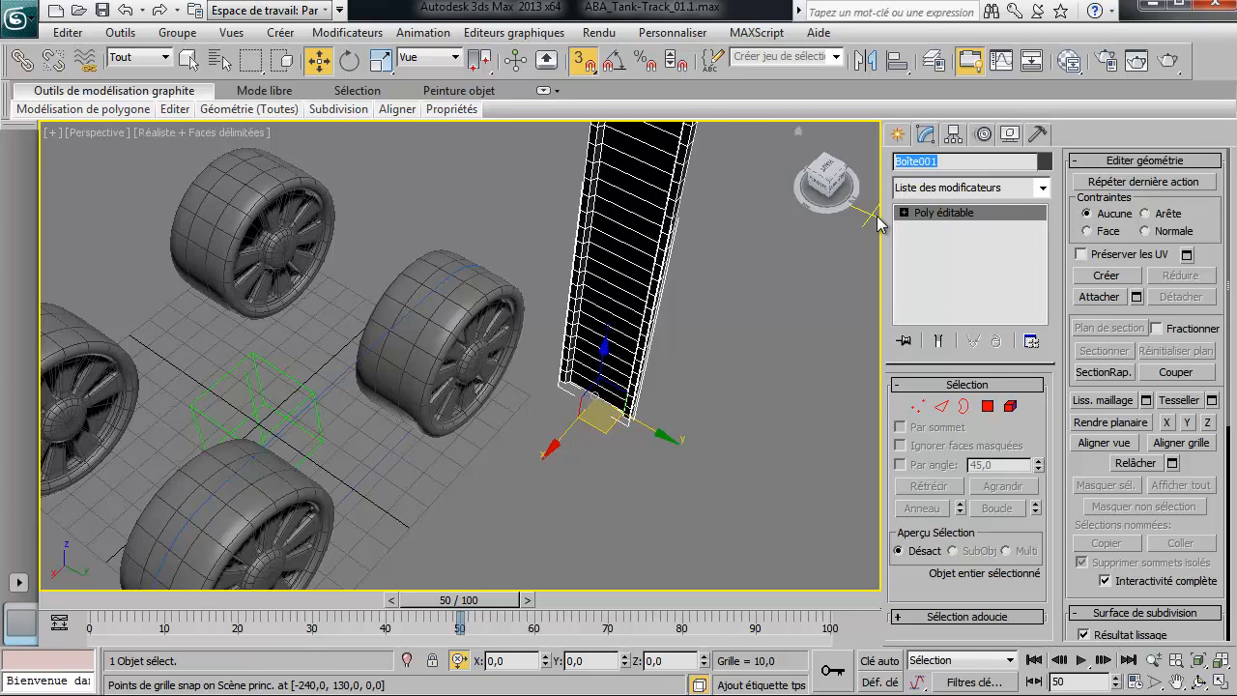
{"action": "type", "text": "CG"}
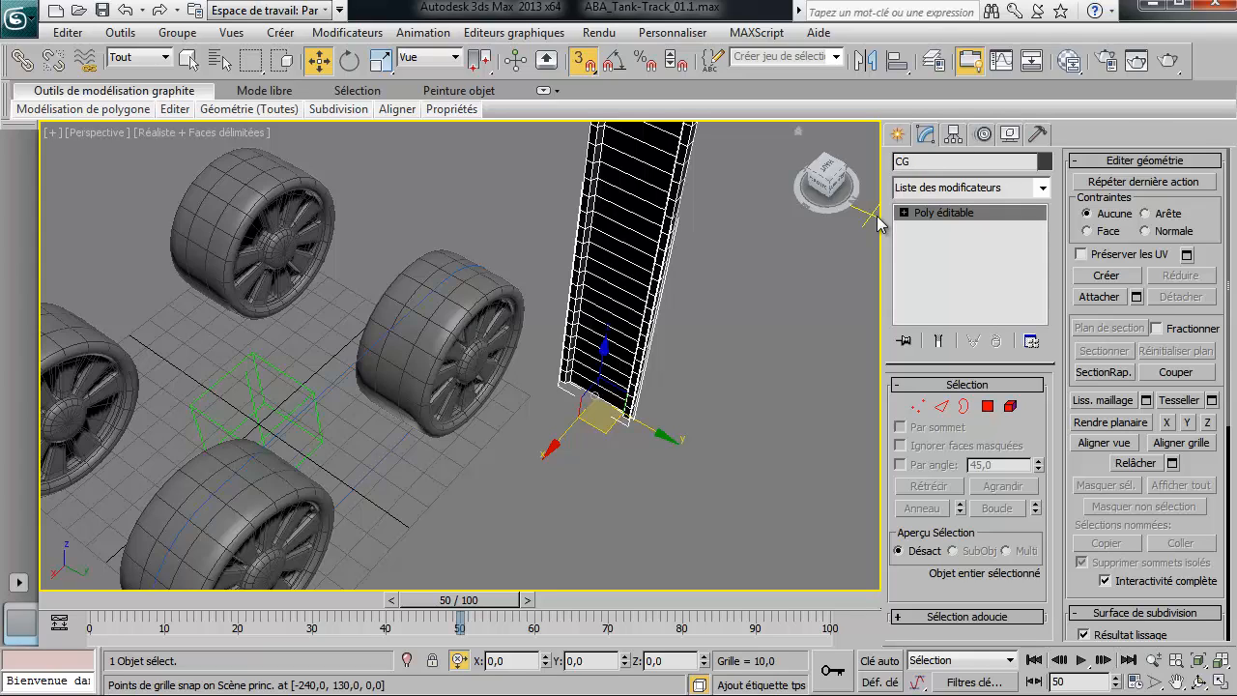
Step: Add the world-space path deform modifier, Déf. traj. (WSM), to the CG strip
{"action": "left_click", "coordinate": [1044, 191]}
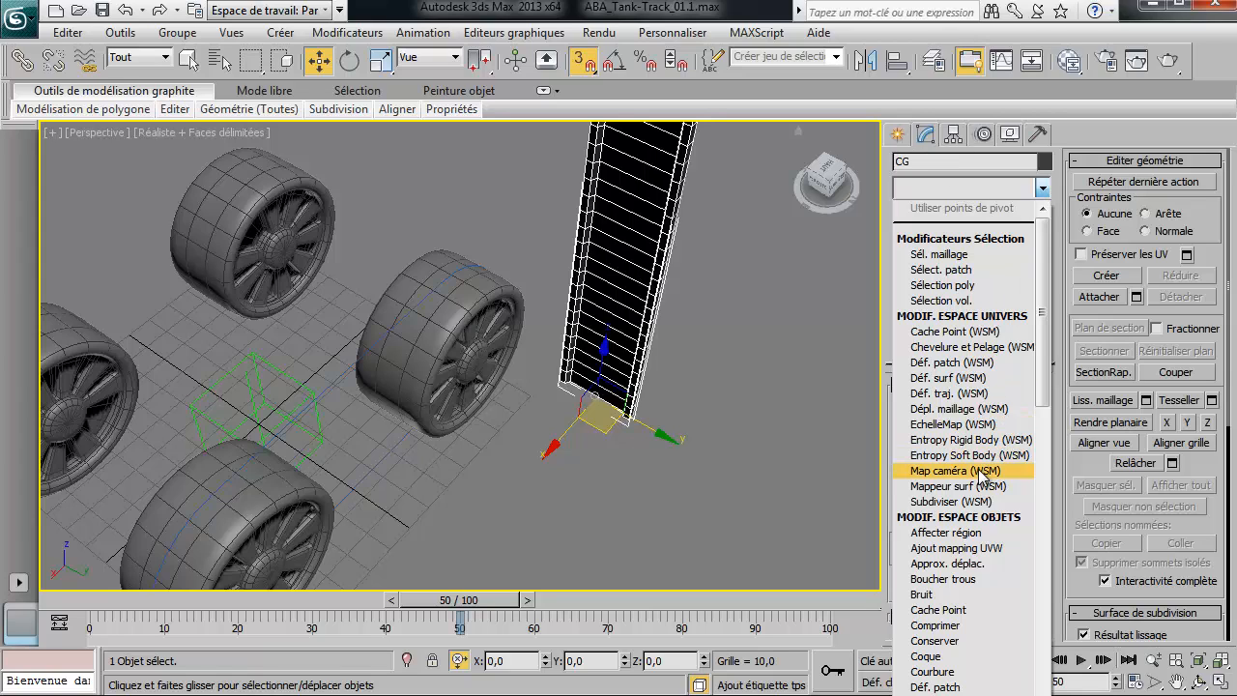
{"action": "scroll", "coordinate": [980, 471], "scroll_direction": "down", "scroll_amount": 2}
{"action": "scroll", "coordinate": [980, 471], "scroll_direction": "down", "scroll_amount": 1}
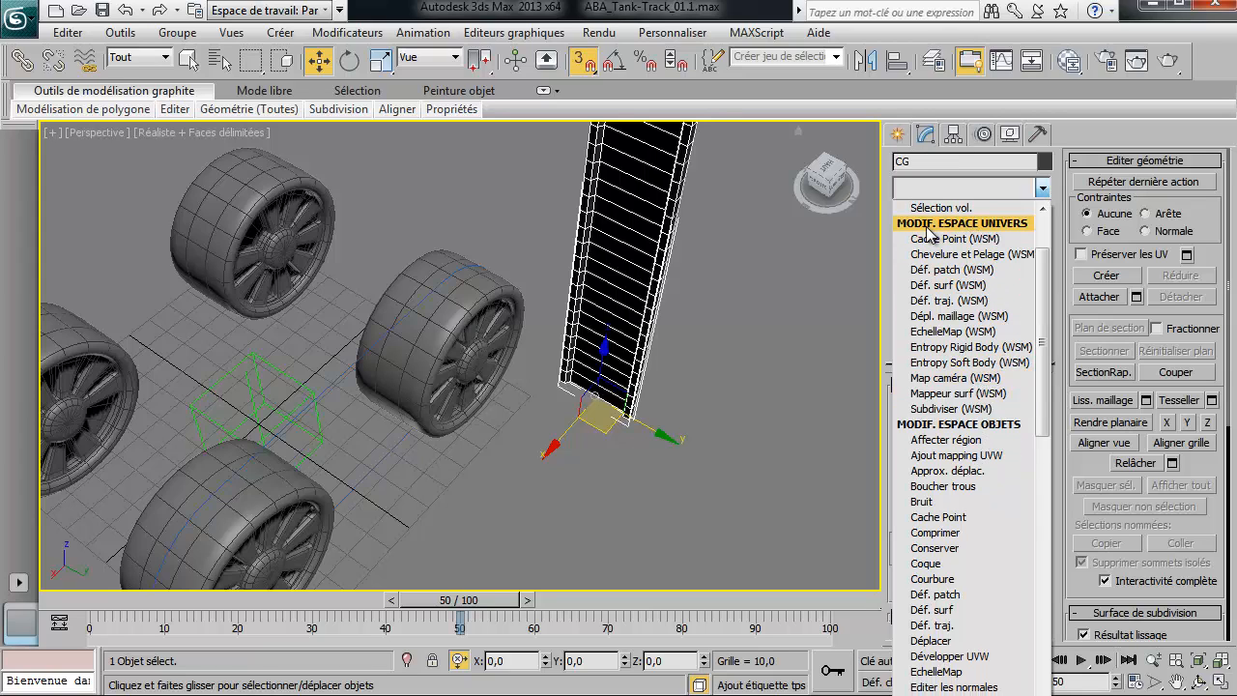
{"action": "left_click", "coordinate": [933, 300]}
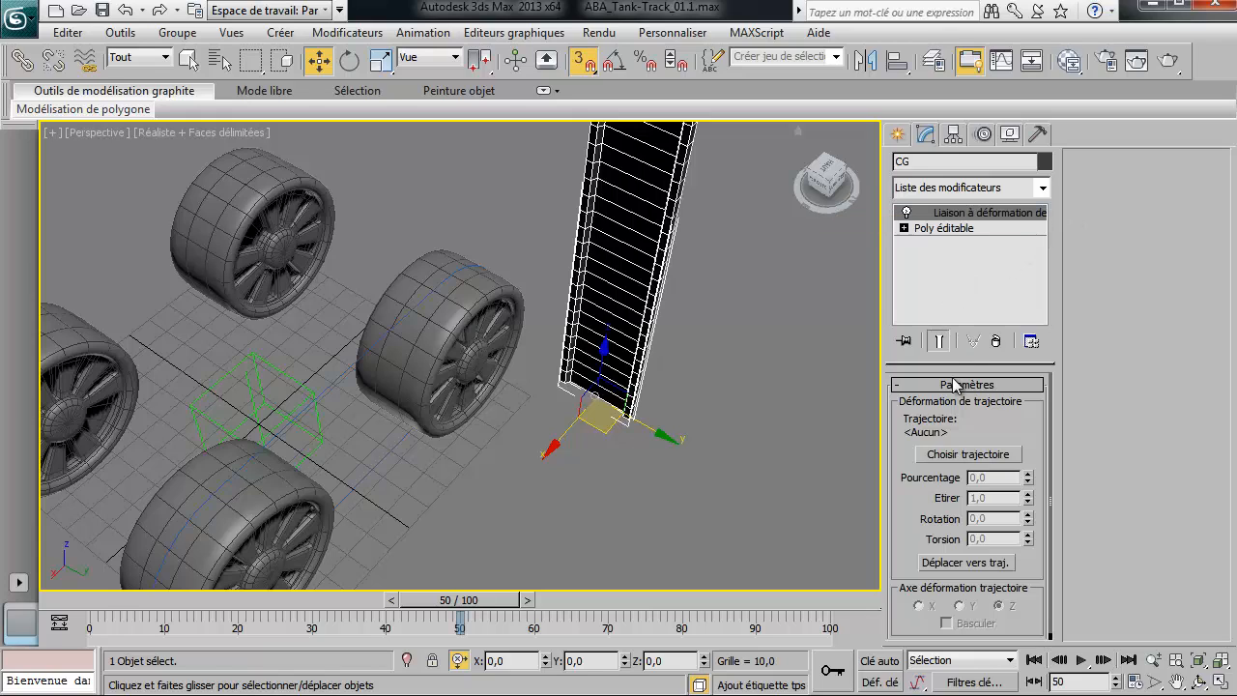
Step: Pick the TG spline as the strip's deformation path and move the strip onto that path
{"action": "left_click", "coordinate": [954, 454]}
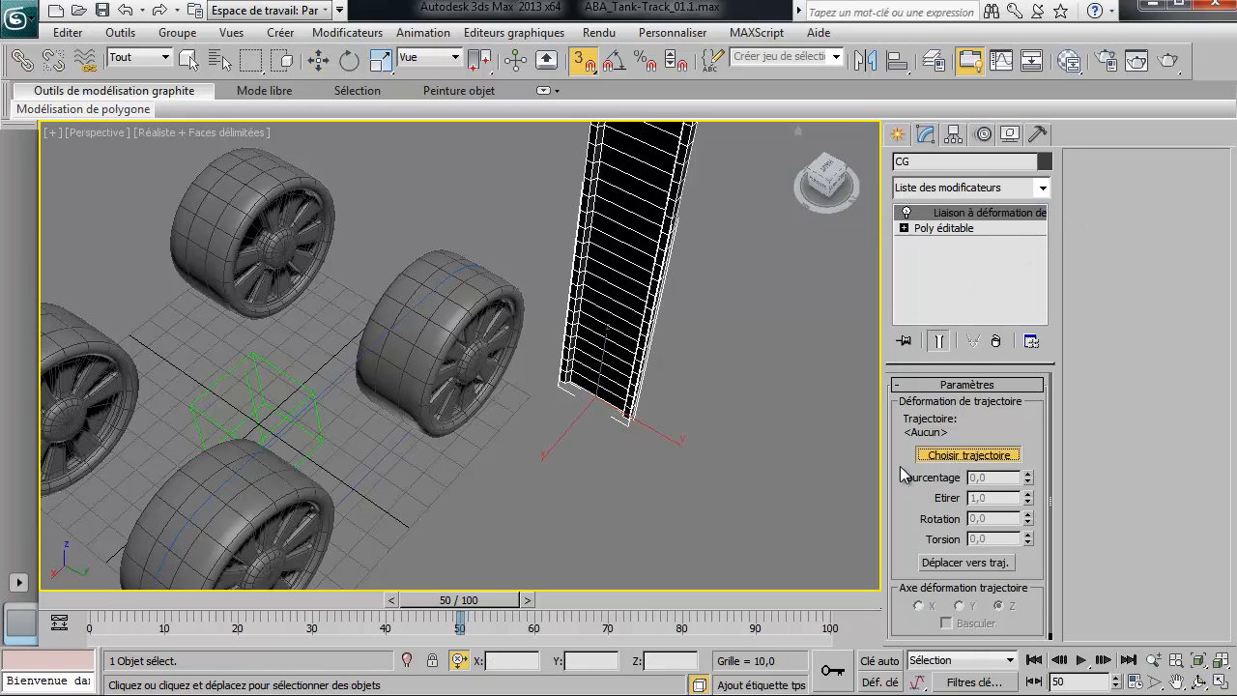
{"action": "left_click", "coordinate": [342, 376]}
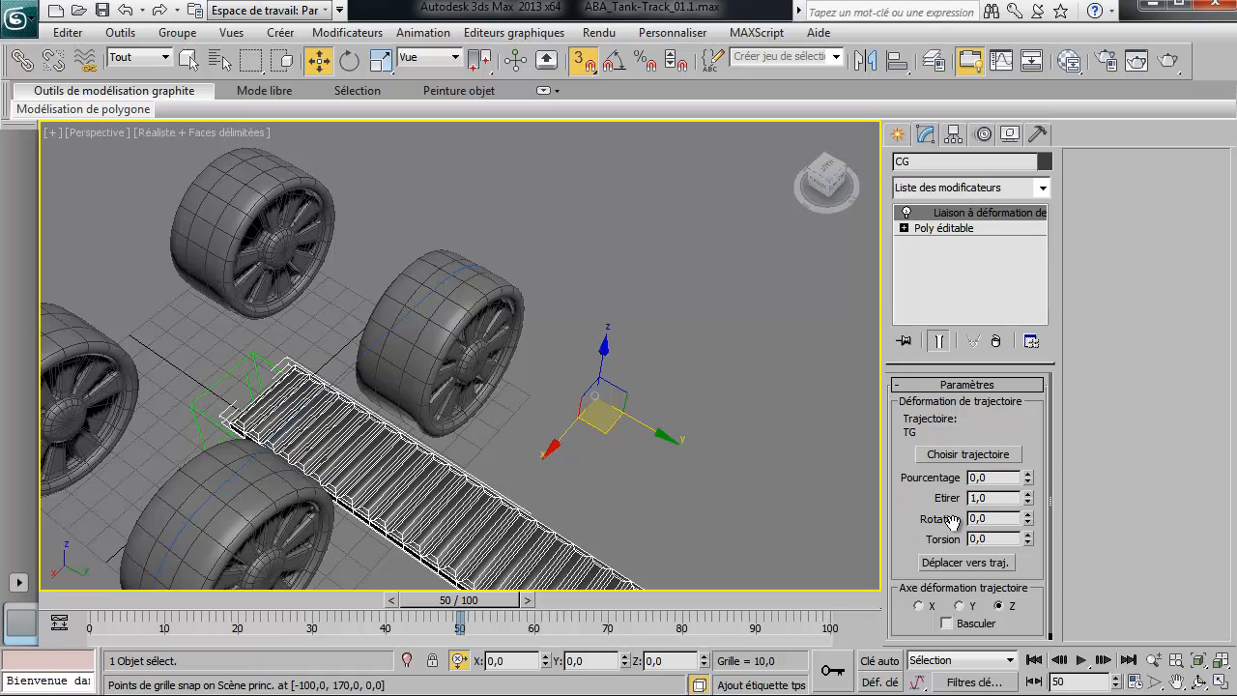
{"action": "left_click_drag", "start_coordinate": [926, 522], "coordinate": [926, 481]}
{"action": "left_click", "coordinate": [949, 557]}
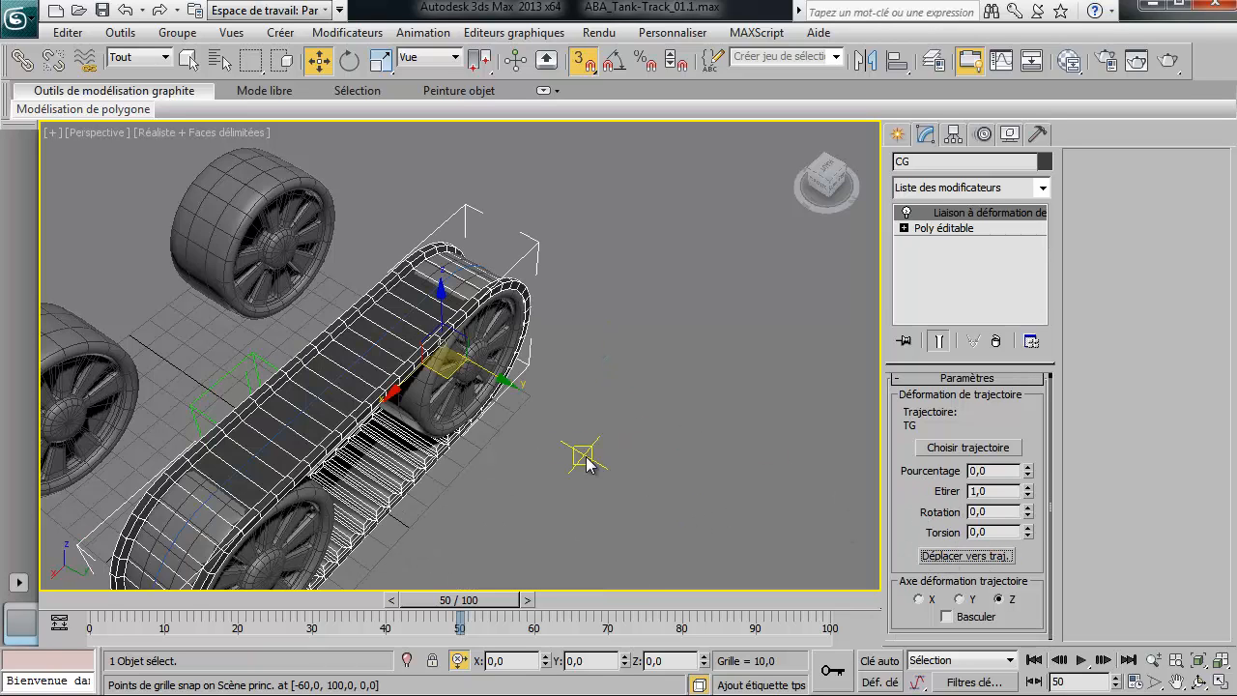
Step: Set the rotation of the CG strip's path deformation to 180 and switch the transform coordinate entry to absolute mode
{"action": "middle_click_drag", "start_coordinate": [497, 441], "coordinate": [522, 384], "text": "alt"}
{"action": "middle_click_drag", "start_coordinate": [522, 384], "coordinate": [523, 455]}
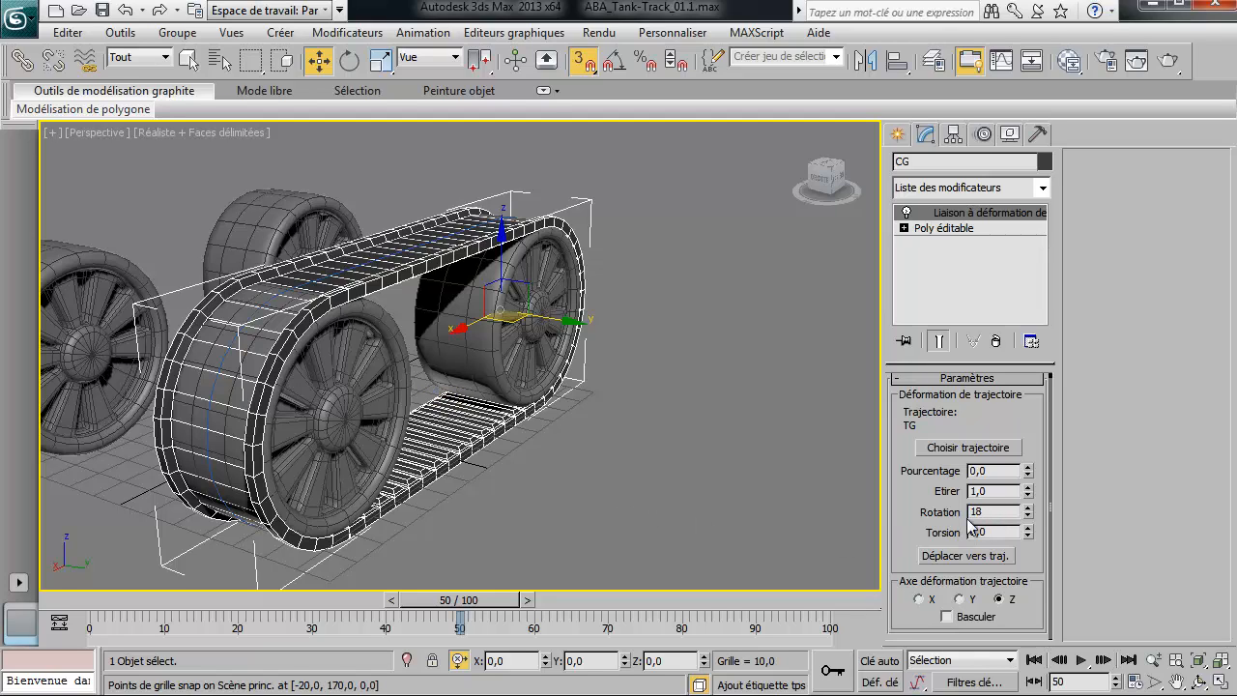
{"action": "key", "text": "Return"}
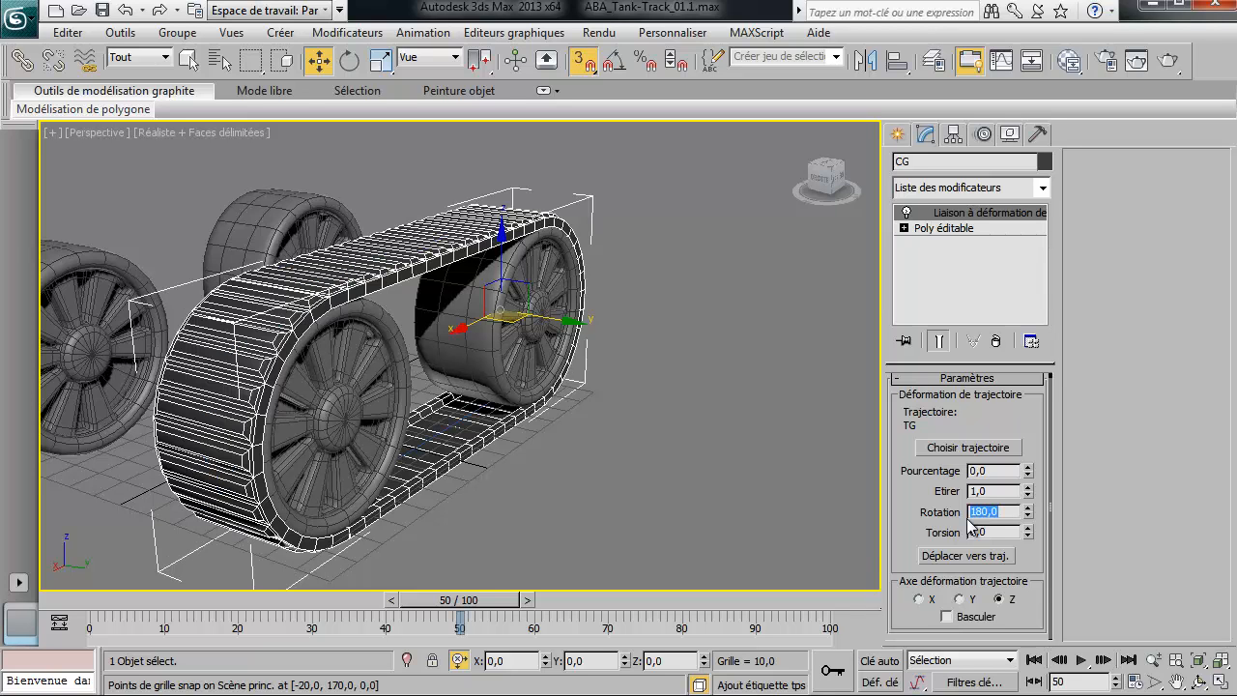
{"action": "middle_click_drag", "start_coordinate": [677, 492], "coordinate": [522, 372], "text": "alt"}
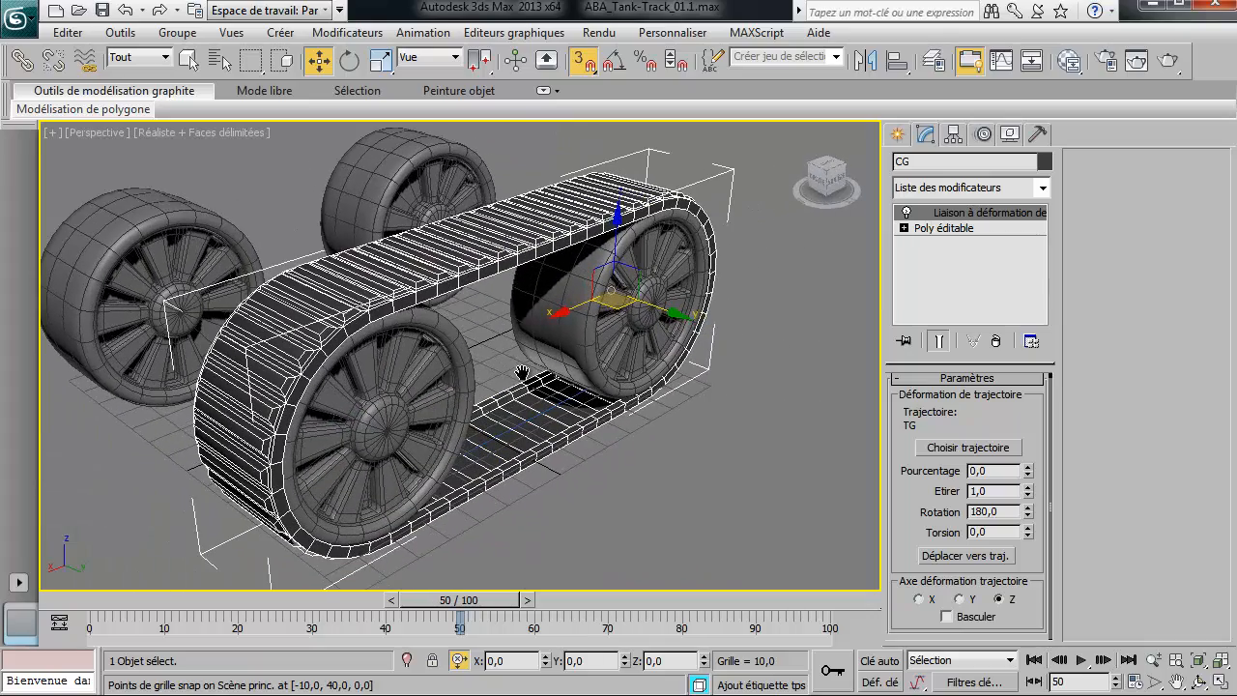
{"action": "left_click", "coordinate": [459, 660]}
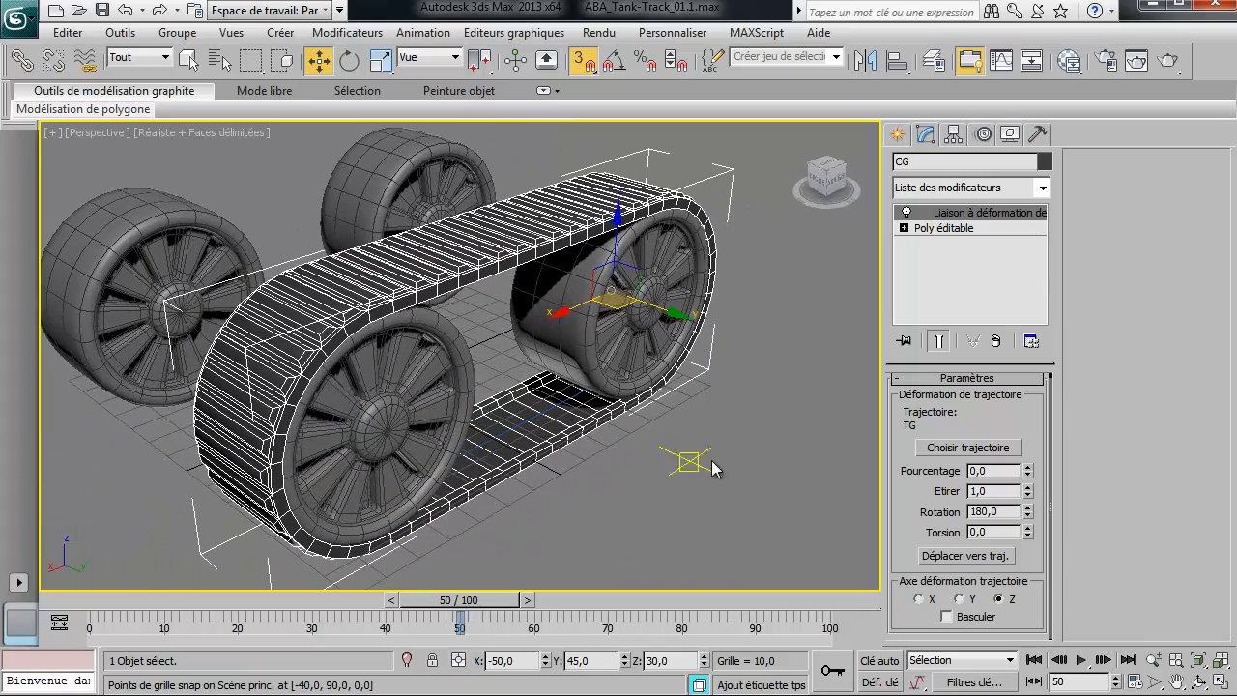
{"action": "left_click", "coordinate": [719, 498]}
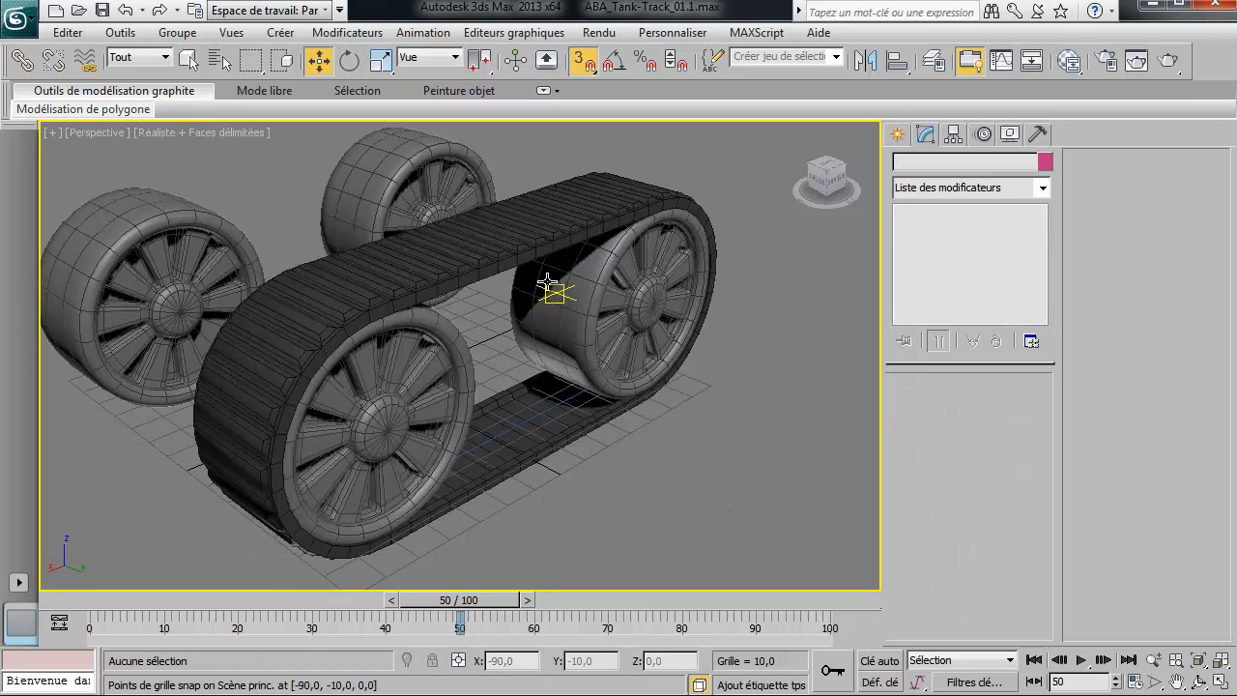
Step: Link the CG track to the dummy helper in the middle of the wheels
{"action": "left_click", "coordinate": [527, 263]}
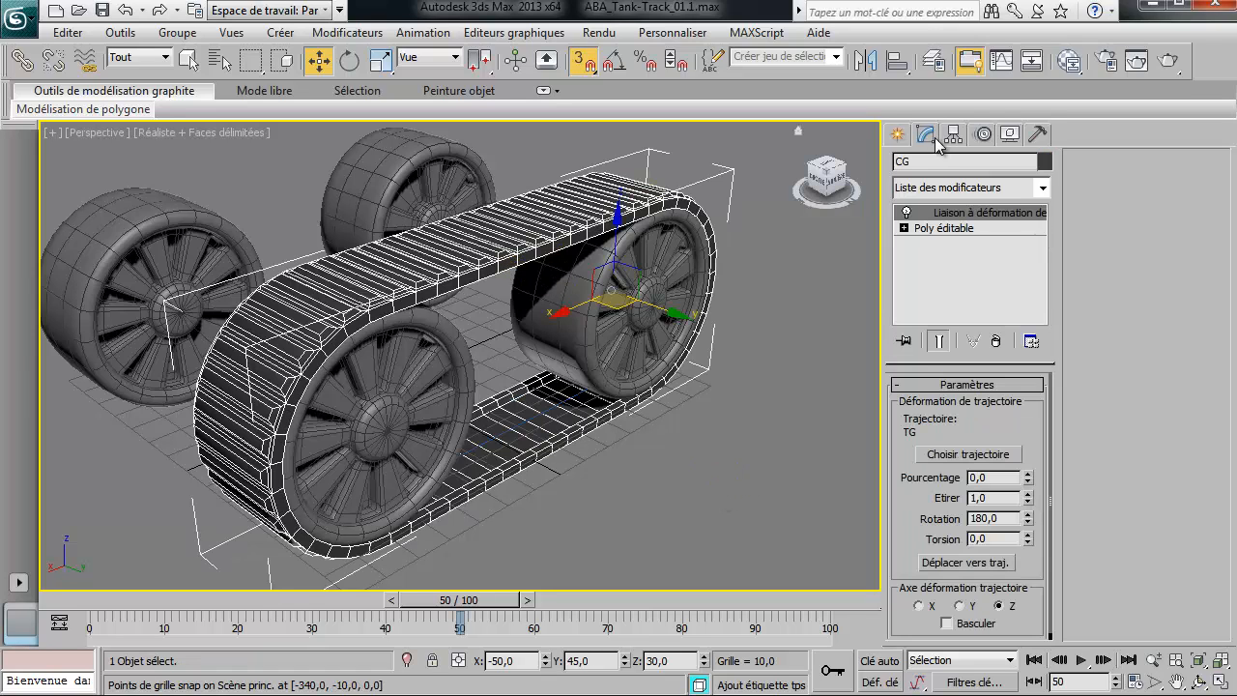
{"action": "left_click", "coordinate": [27, 66]}
{"action": "middle_click_drag", "start_coordinate": [305, 304], "coordinate": [373, 330], "text": "alt"}
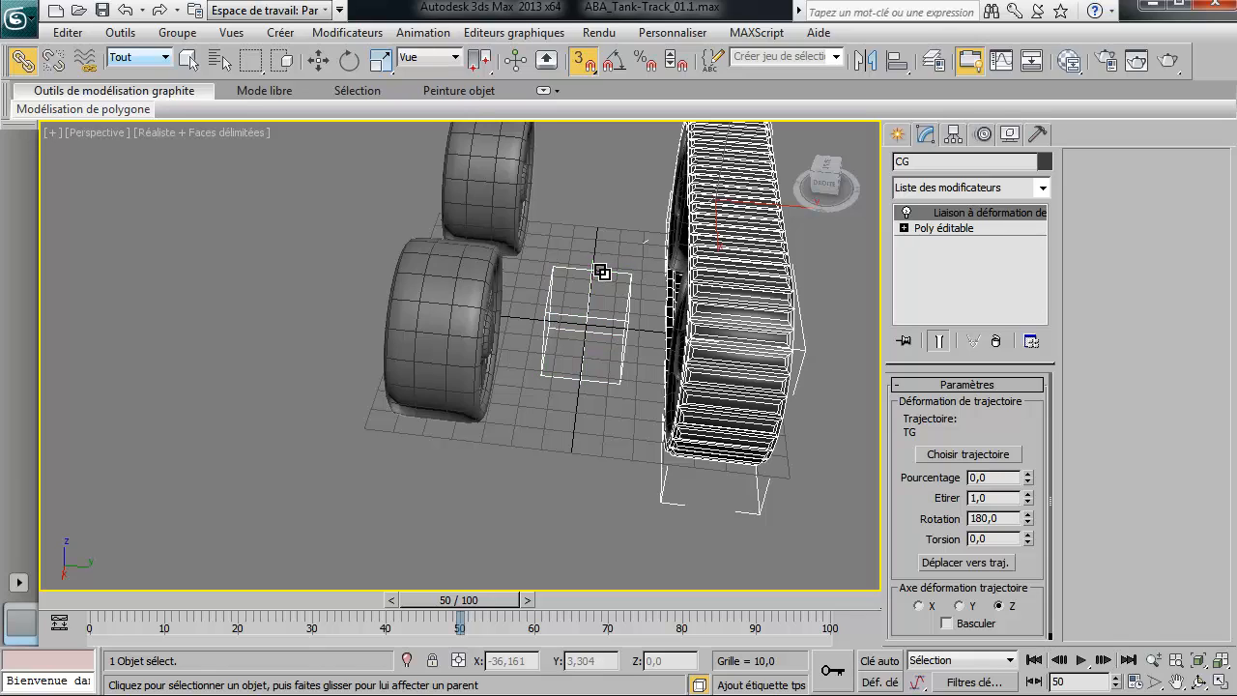
Step: Scrub the timeline back from frame 50 and return to it to check how the track moves with the wheels
{"action": "left_click", "coordinate": [632, 234]}
{"action": "middle_click_drag", "start_coordinate": [631, 234], "coordinate": [589, 229], "text": "alt"}
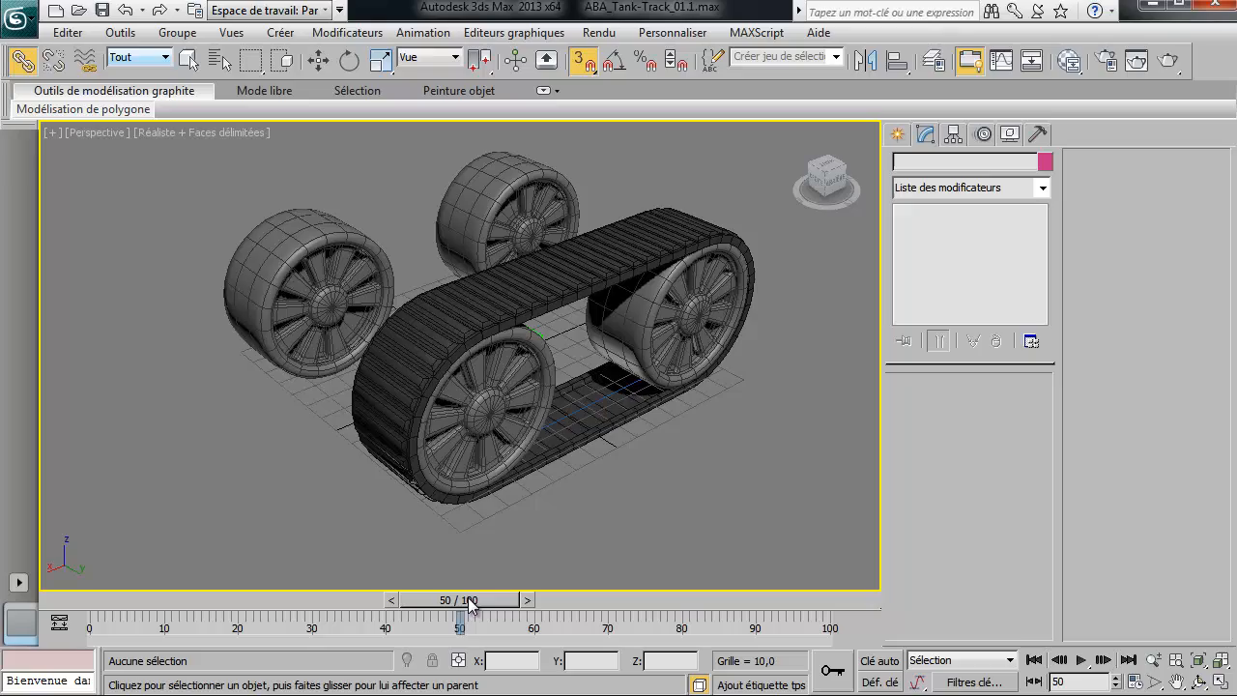
{"action": "left_click_drag", "start_coordinate": [470, 603], "coordinate": [200, 602]}
{"action": "left_click_drag", "start_coordinate": [203, 657], "coordinate": [481, 675]}
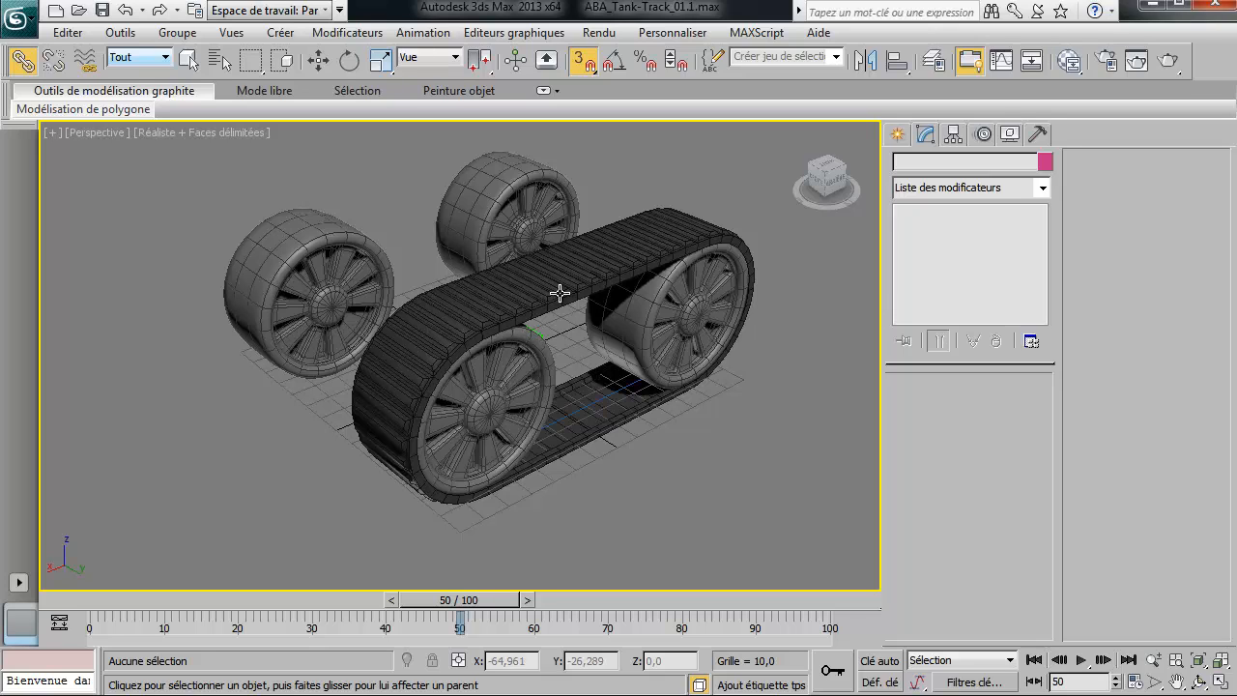
Step: Select the CG track together with its TG path spline and make transforms use the transform coordinate center
{"action": "left_click", "coordinate": [560, 293]}
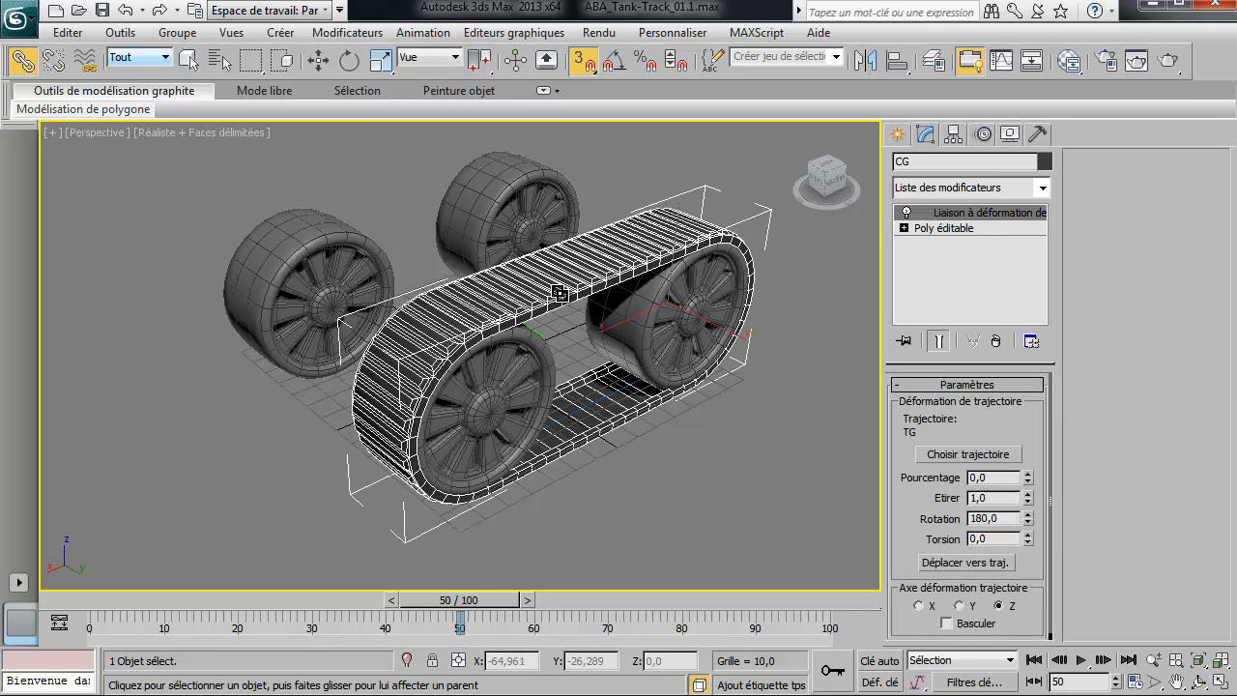
{"action": "left_click", "coordinate": [599, 401]}
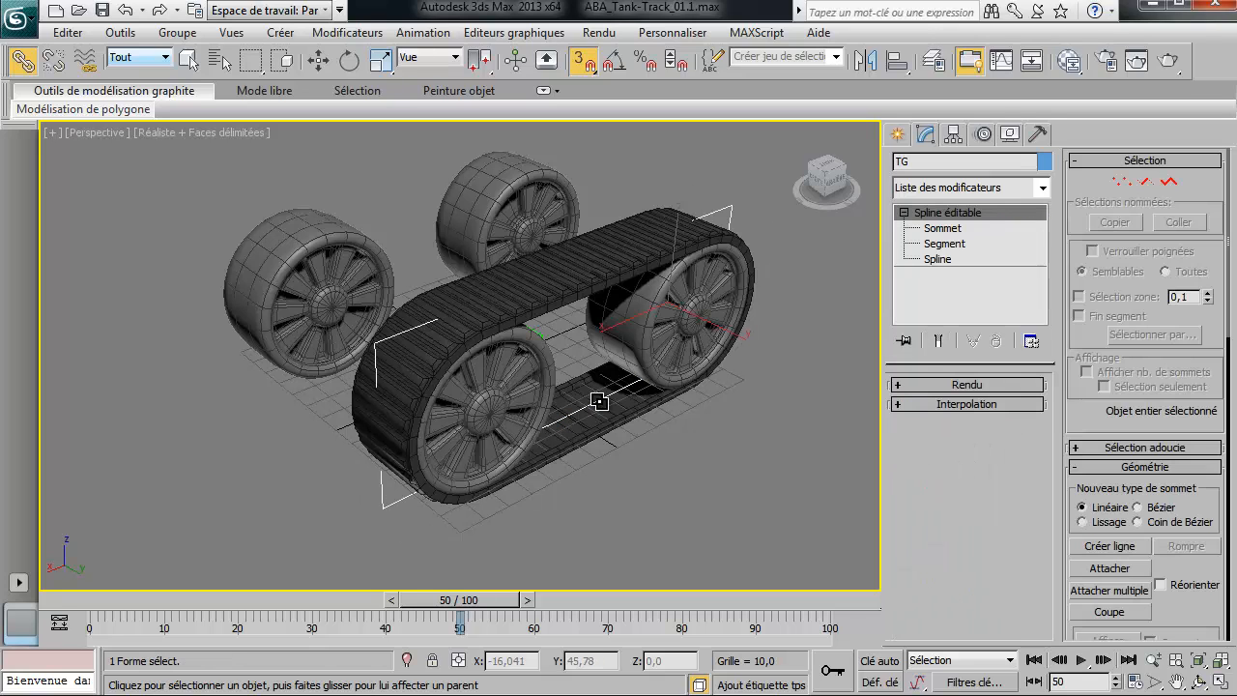
{"action": "left_click", "coordinate": [578, 282], "text": "ctrl"}
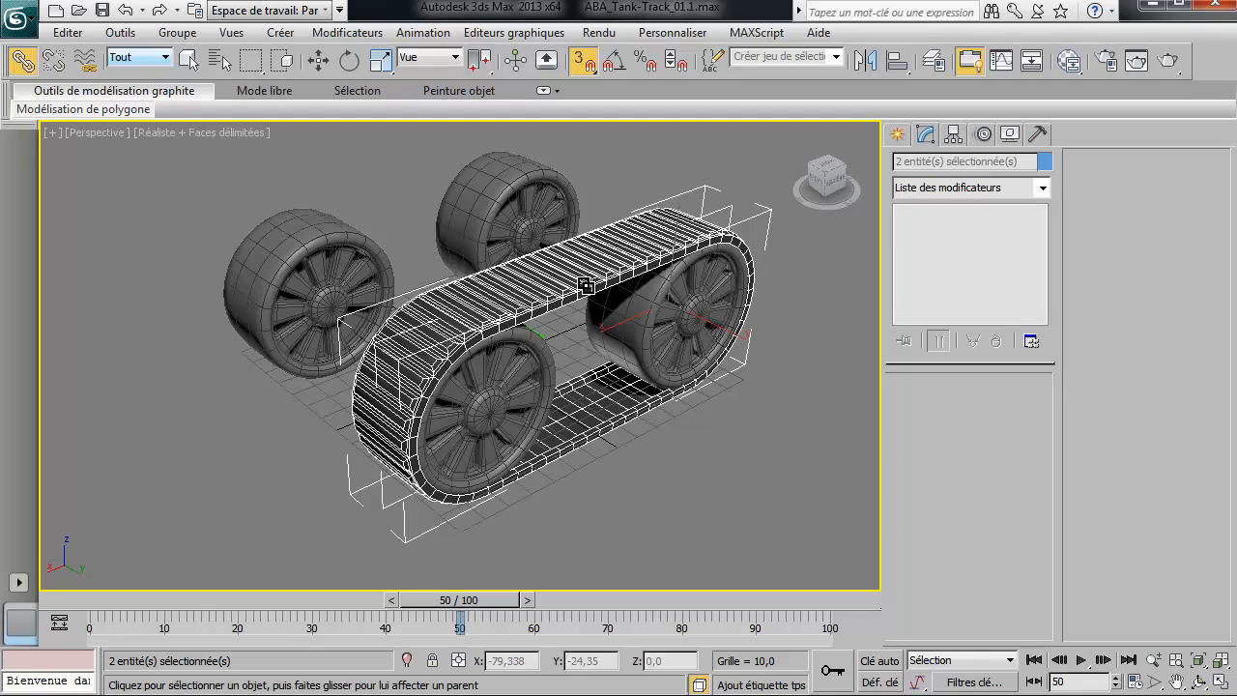
{"action": "middle_click_drag", "start_coordinate": [450, 312], "coordinate": [531, 313], "text": "alt"}
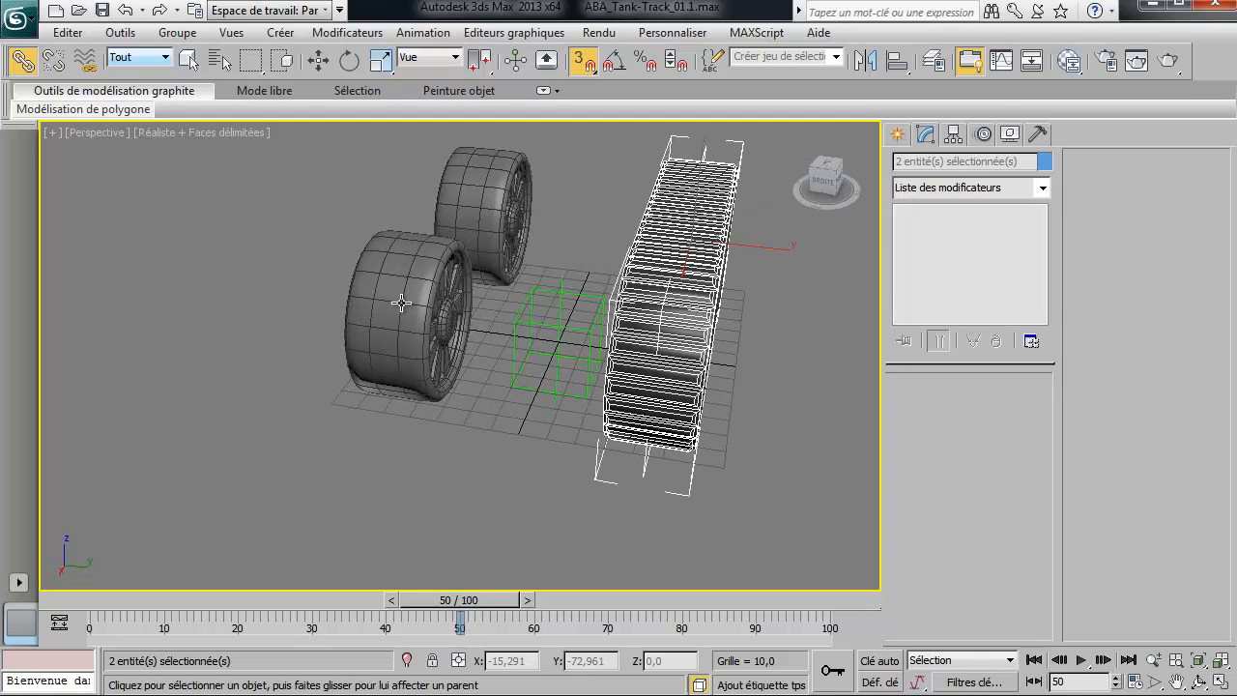
{"action": "middle_click_drag", "start_coordinate": [402, 303], "coordinate": [454, 368], "text": "alt"}
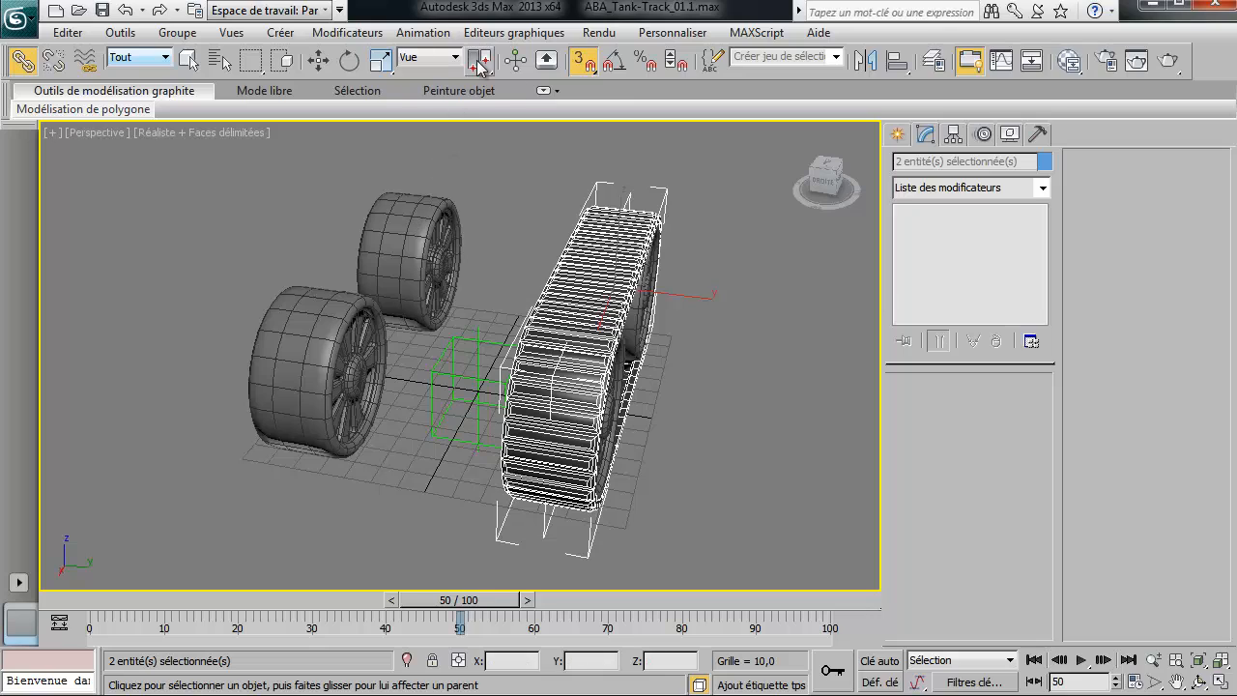
{"action": "left_click_drag", "start_coordinate": [480, 64], "coordinate": [487, 158]}
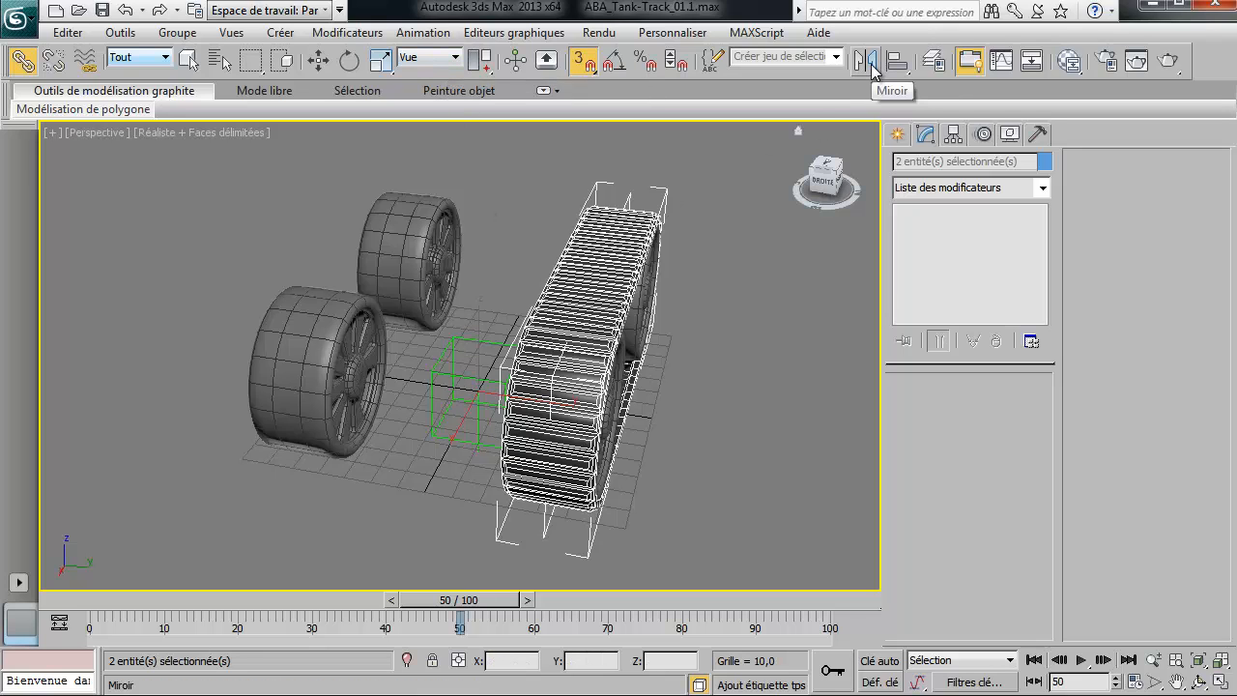
Step: Mirror the selected track and path across the Y axis as a copy (Copie) onto the opposite wheels
{"action": "left_click", "coordinate": [866, 61]}
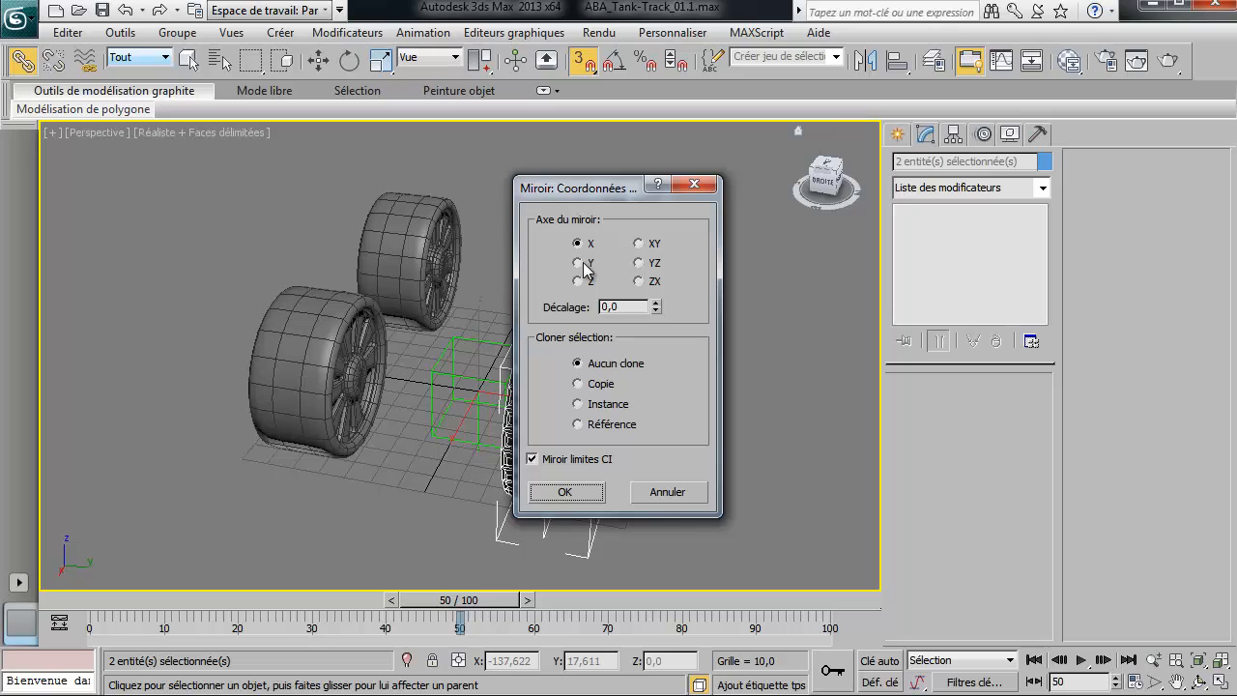
{"action": "left_click", "coordinate": [580, 262]}
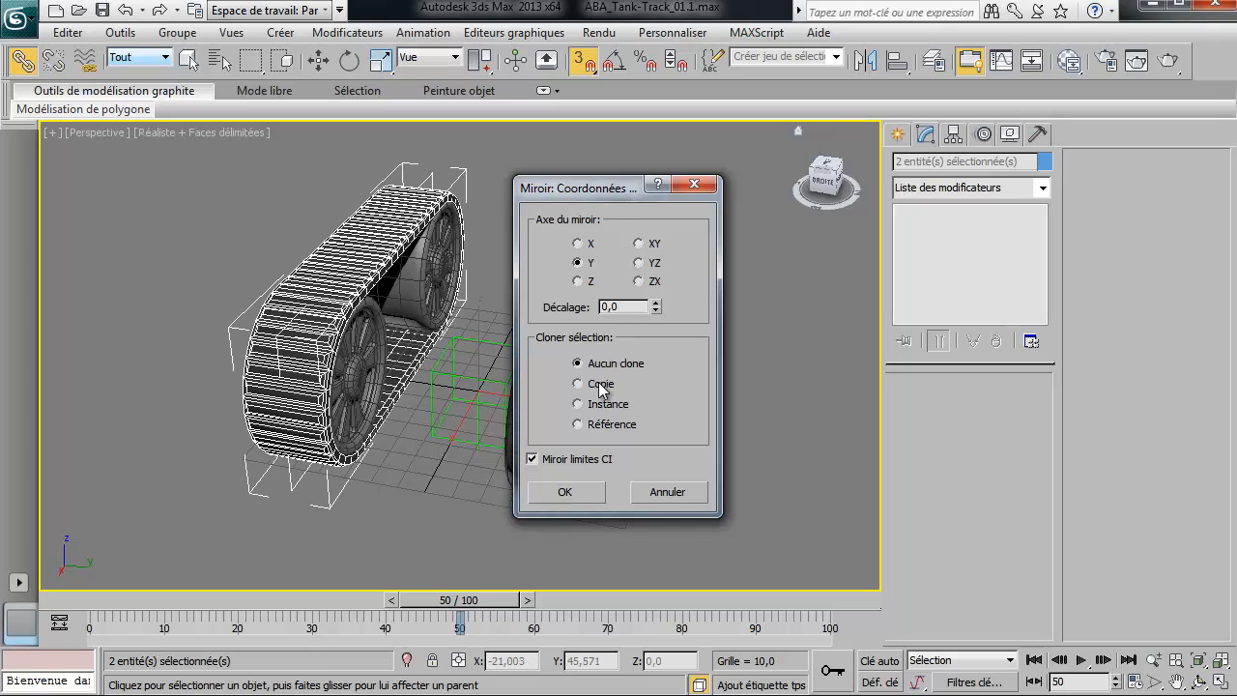
{"action": "left_click_drag", "start_coordinate": [604, 188], "coordinate": [787, 183]}
{"action": "left_click", "coordinate": [782, 385]}
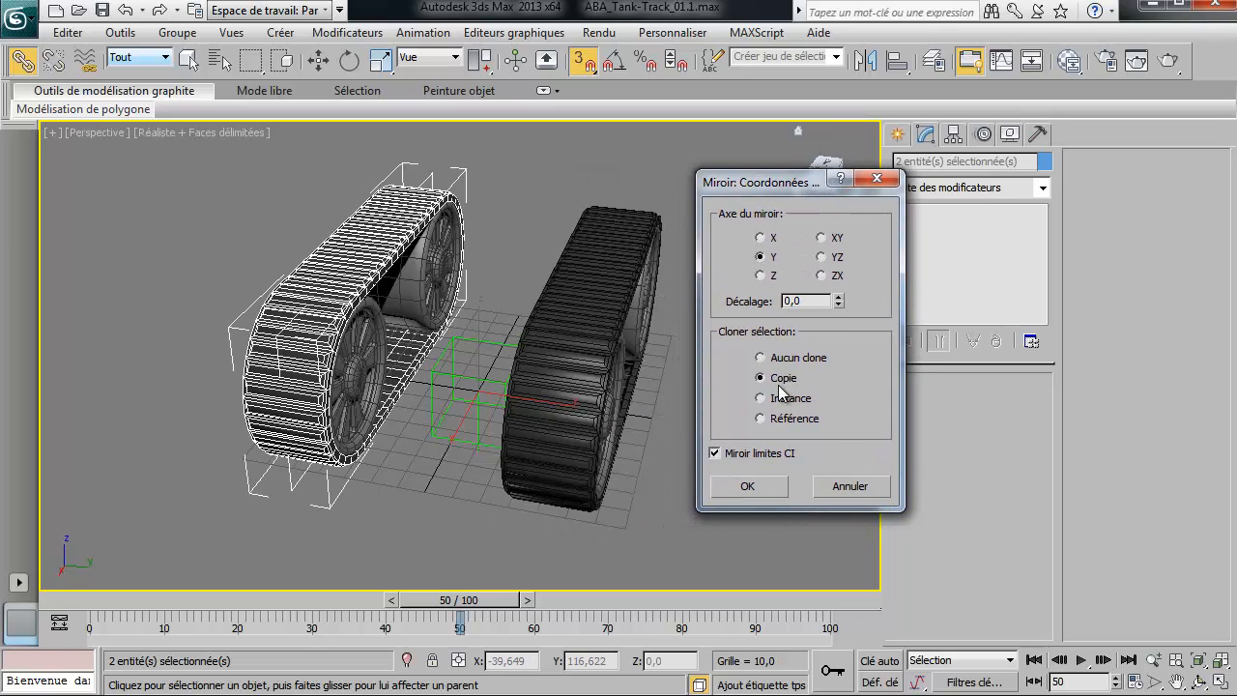
{"action": "left_click", "coordinate": [749, 486]}
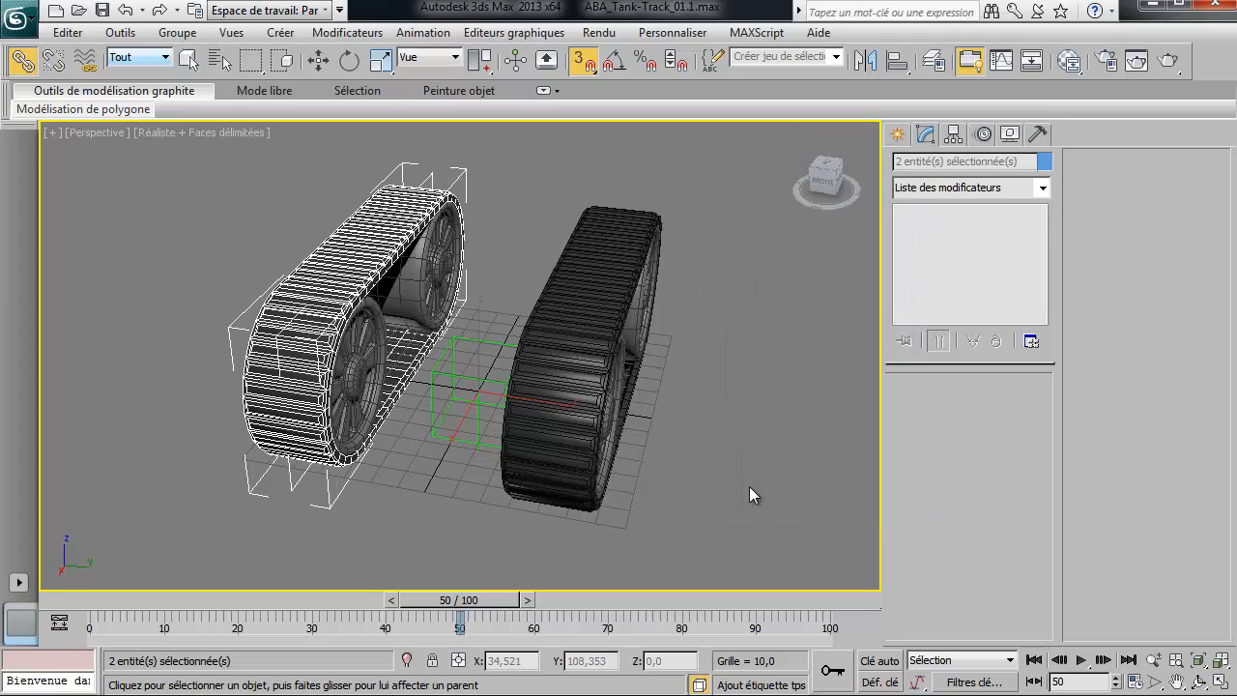
{"action": "left_click", "coordinate": [749, 486]}
Step: Turn off the edged-faces display and examine the shading of the track treads up close
{"action": "middle_click_drag", "start_coordinate": [749, 486], "coordinate": [636, 366], "text": "alt"}
{"action": "key", "text": "F4"}
{"action": "scroll", "coordinate": [623, 438], "scroll_direction": "up", "scroll_amount": 5}
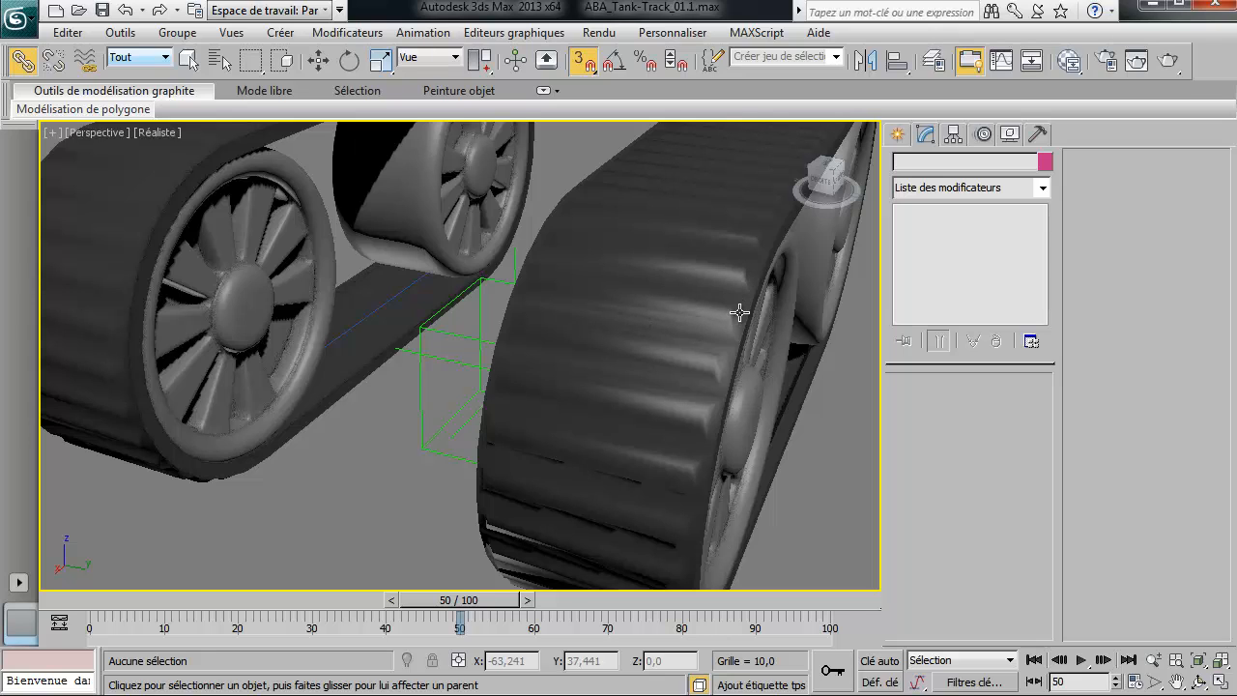
Step: Go to the Editable Poly level of the original CG track with the deformed end result displayed
{"action": "left_click", "coordinate": [615, 311]}
{"action": "left_click", "coordinate": [946, 229]}
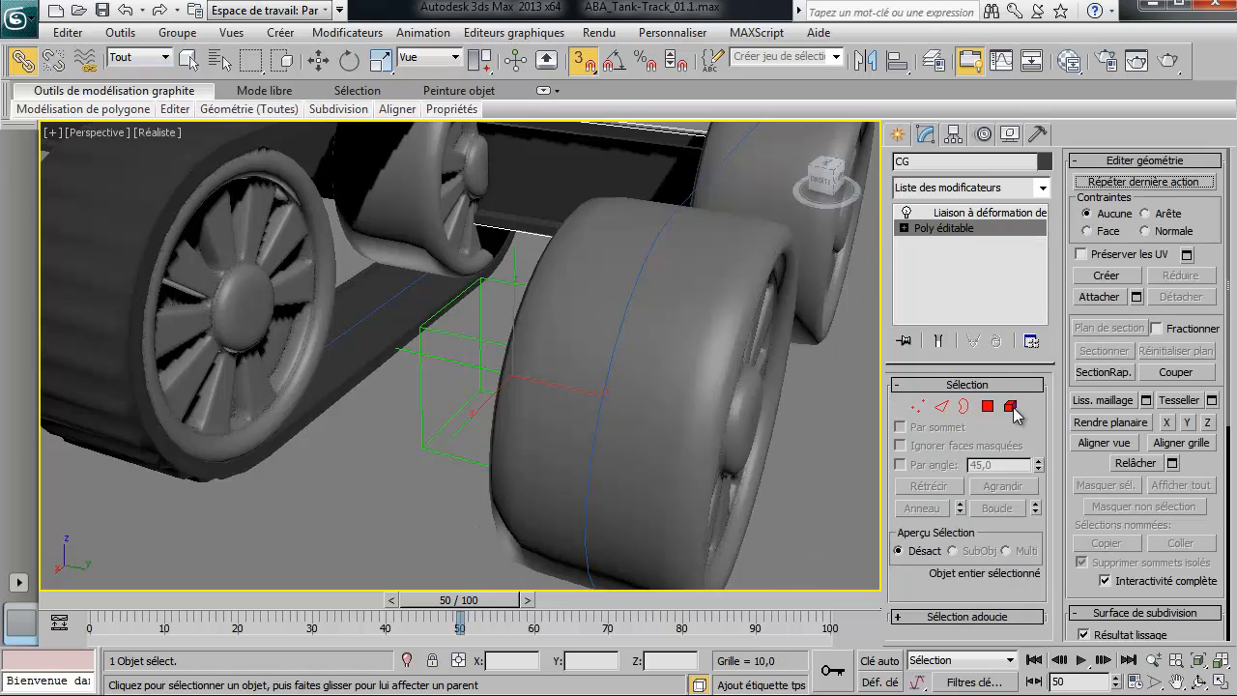
{"action": "key", "text": "z"}
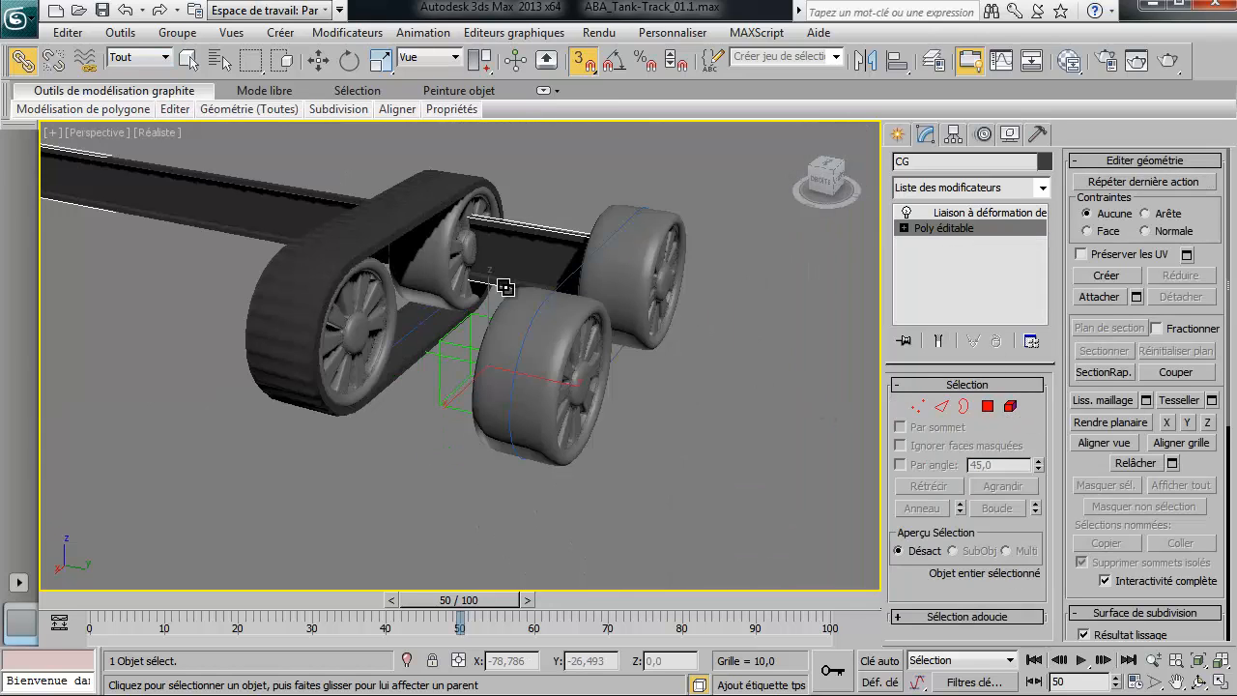
{"action": "left_click", "coordinate": [939, 341]}
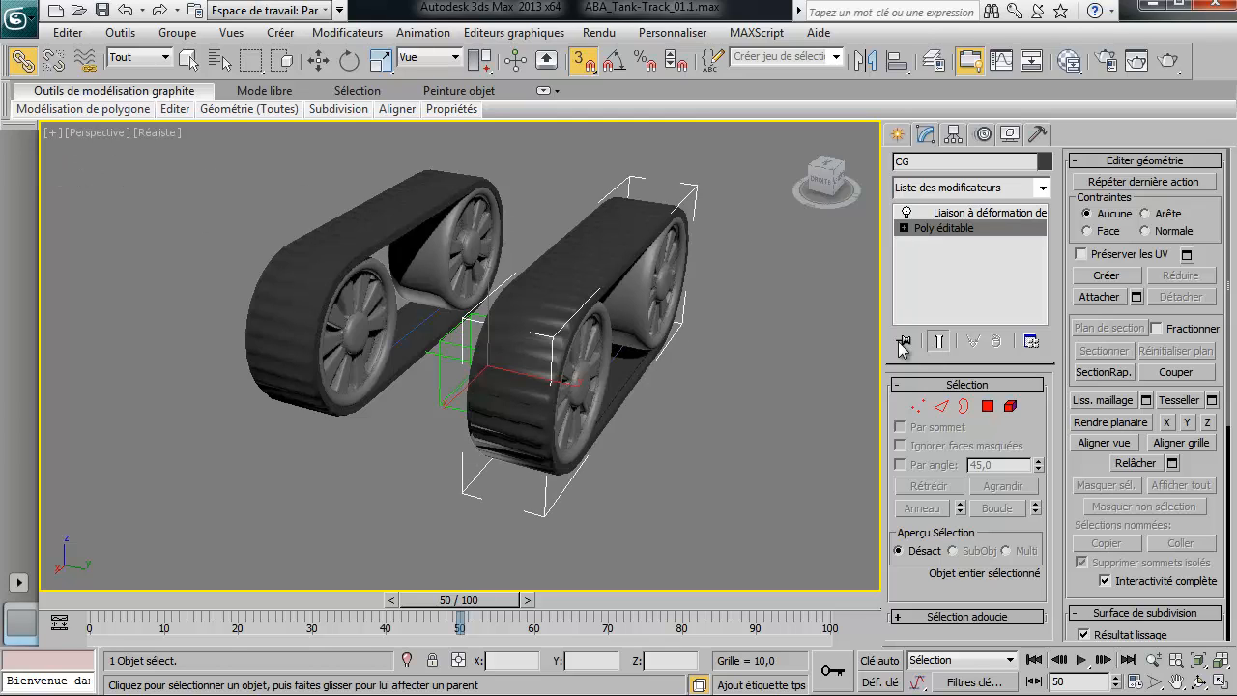
Step: Select the CG track's polygons as an element and clear all their smoothing groups
{"action": "left_click", "coordinate": [1011, 408]}
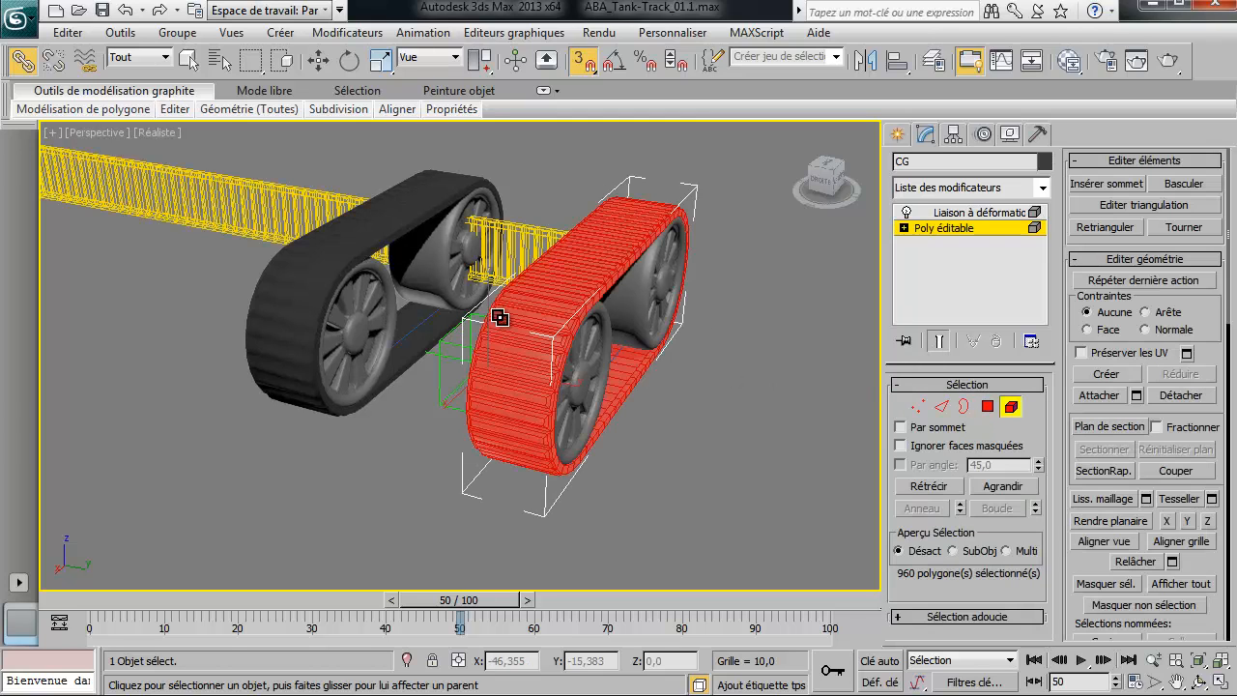
{"action": "left_click", "coordinate": [981, 212]}
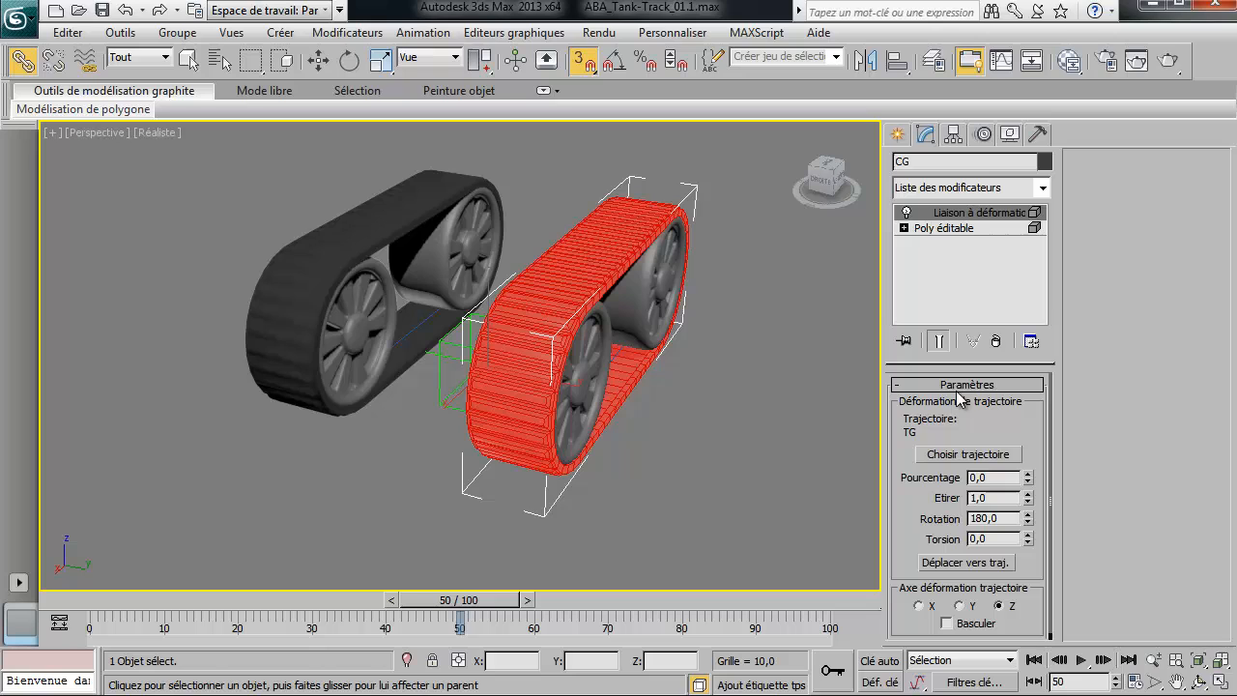
{"action": "left_click", "coordinate": [979, 228]}
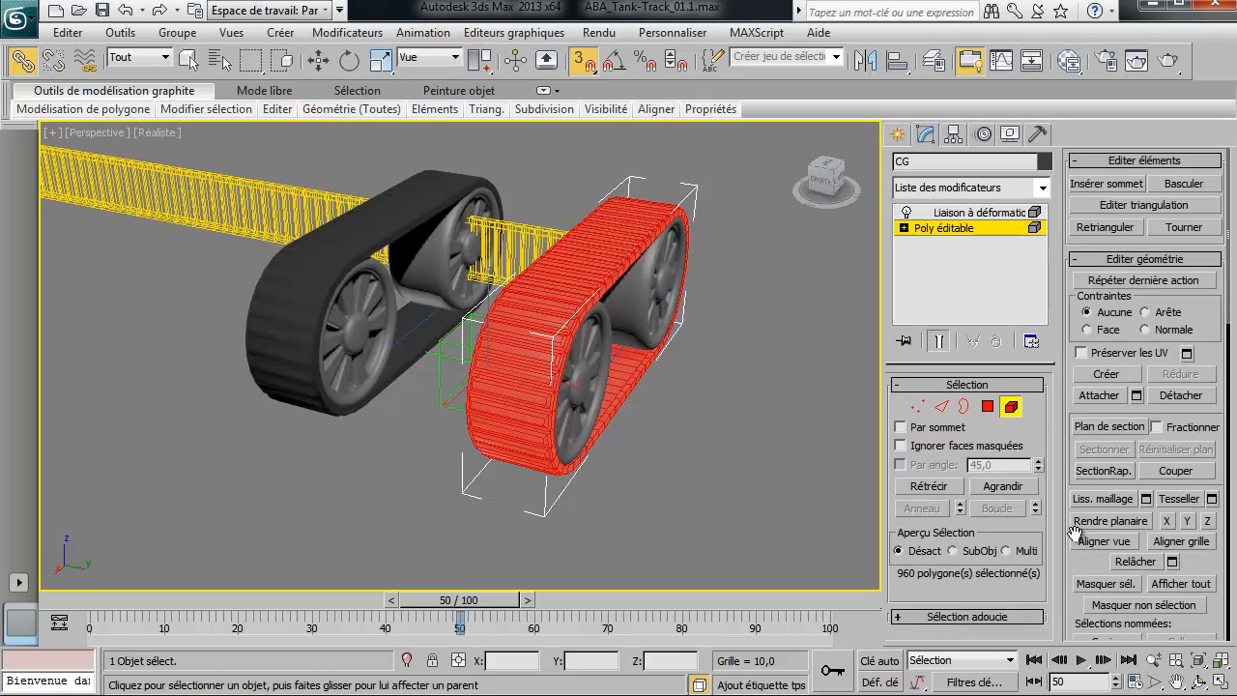
{"action": "scroll", "coordinate": [1088, 578], "scroll_direction": "down", "scroll_amount": 5}
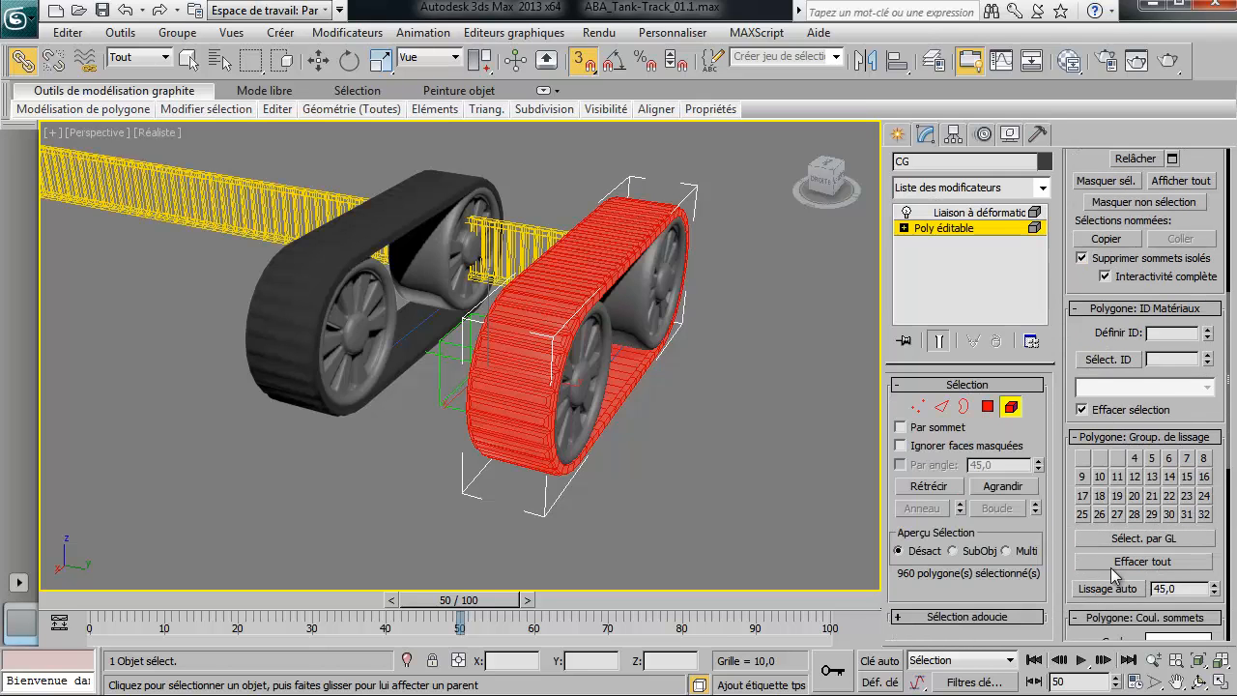
{"action": "left_click", "coordinate": [1112, 566]}
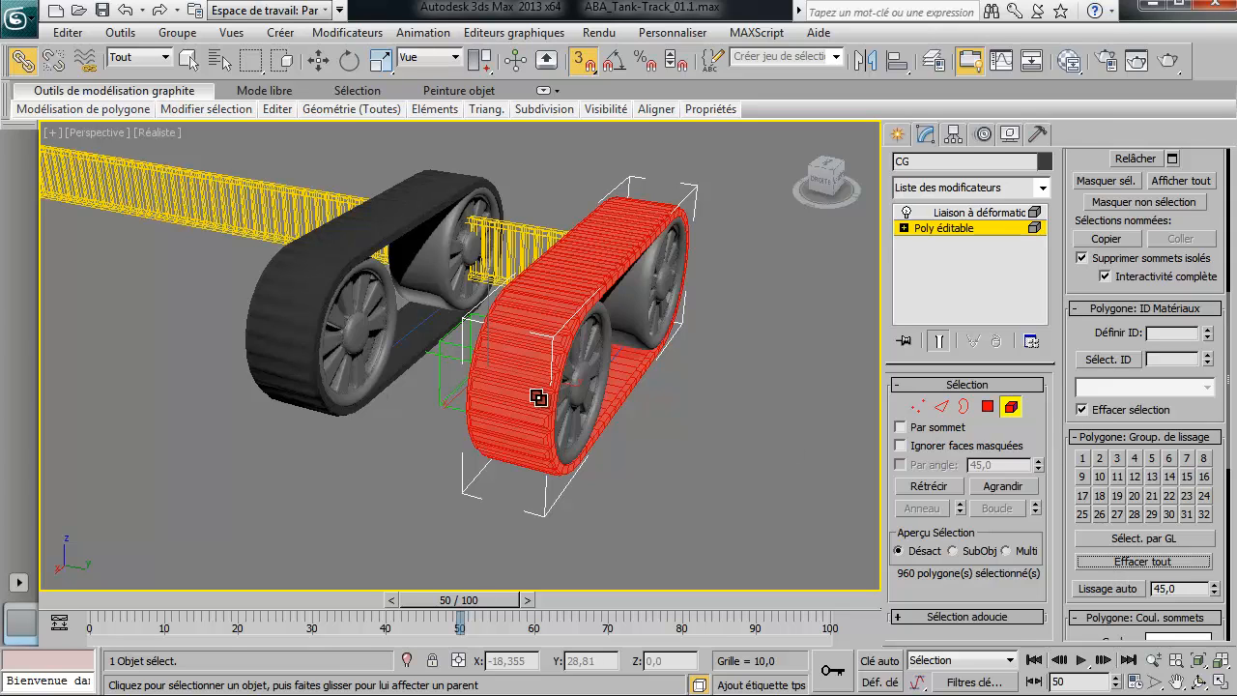
{"action": "left_click", "coordinate": [1011, 407]}
{"action": "left_click", "coordinate": [637, 460]}
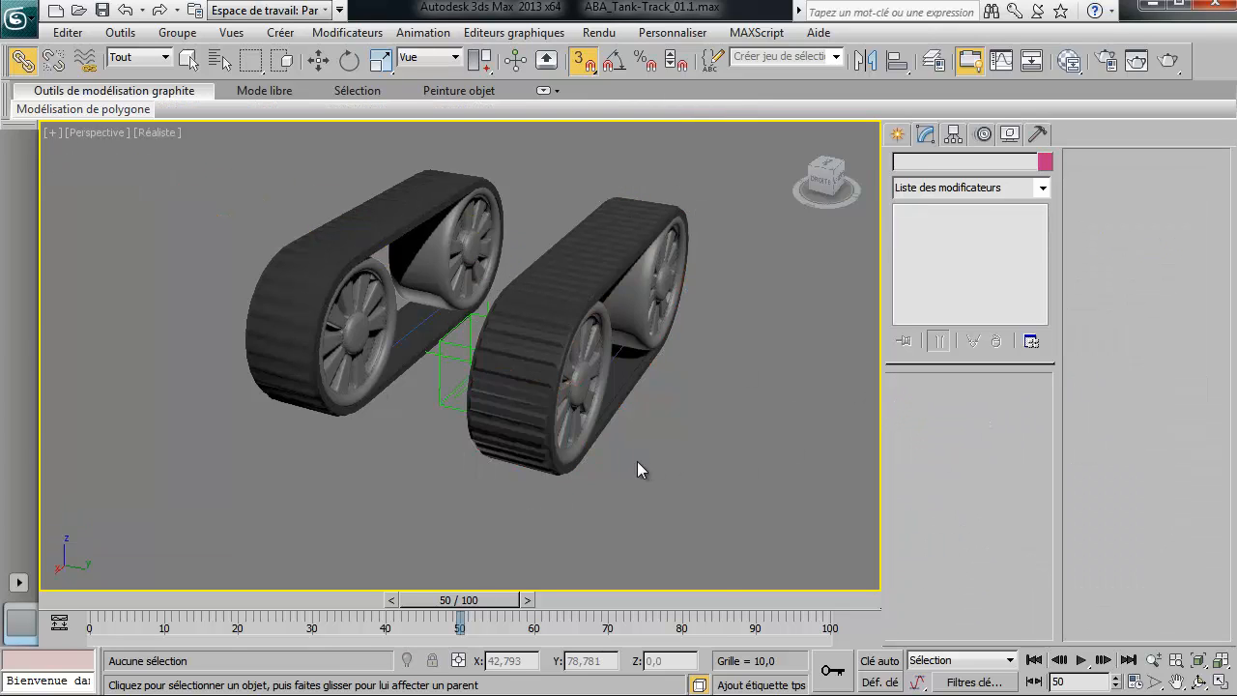
Step: Clear all smoothing groups on the element of the mirrored CG001 track at its Editable Poly level
{"action": "scroll", "coordinate": [637, 459], "scroll_direction": "up", "scroll_amount": 5}
{"action": "left_click", "coordinate": [108, 283]}
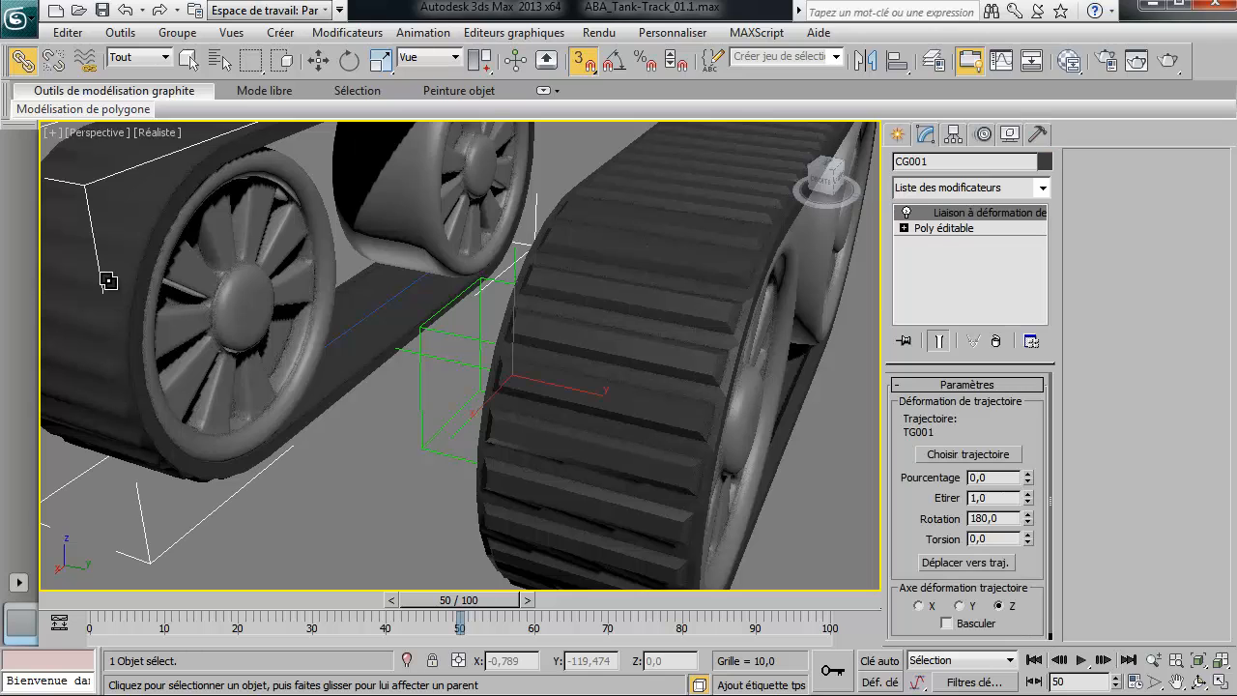
{"action": "left_click", "coordinate": [947, 228]}
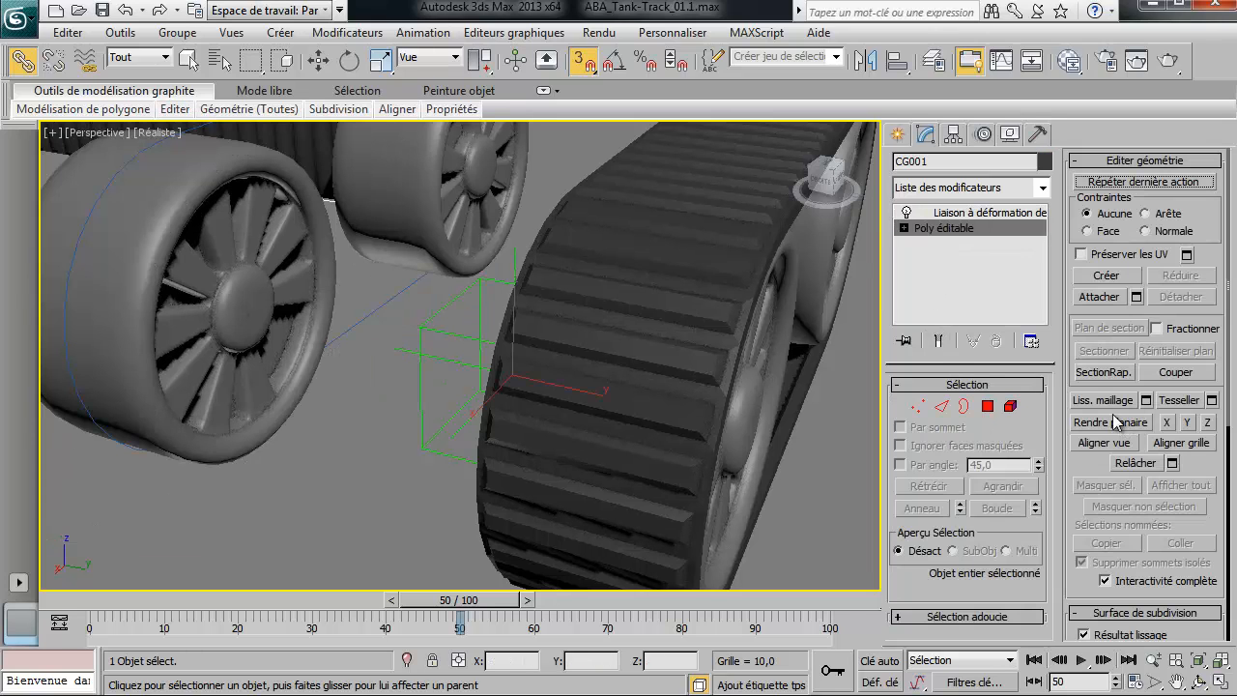
{"action": "left_click", "coordinate": [1016, 405]}
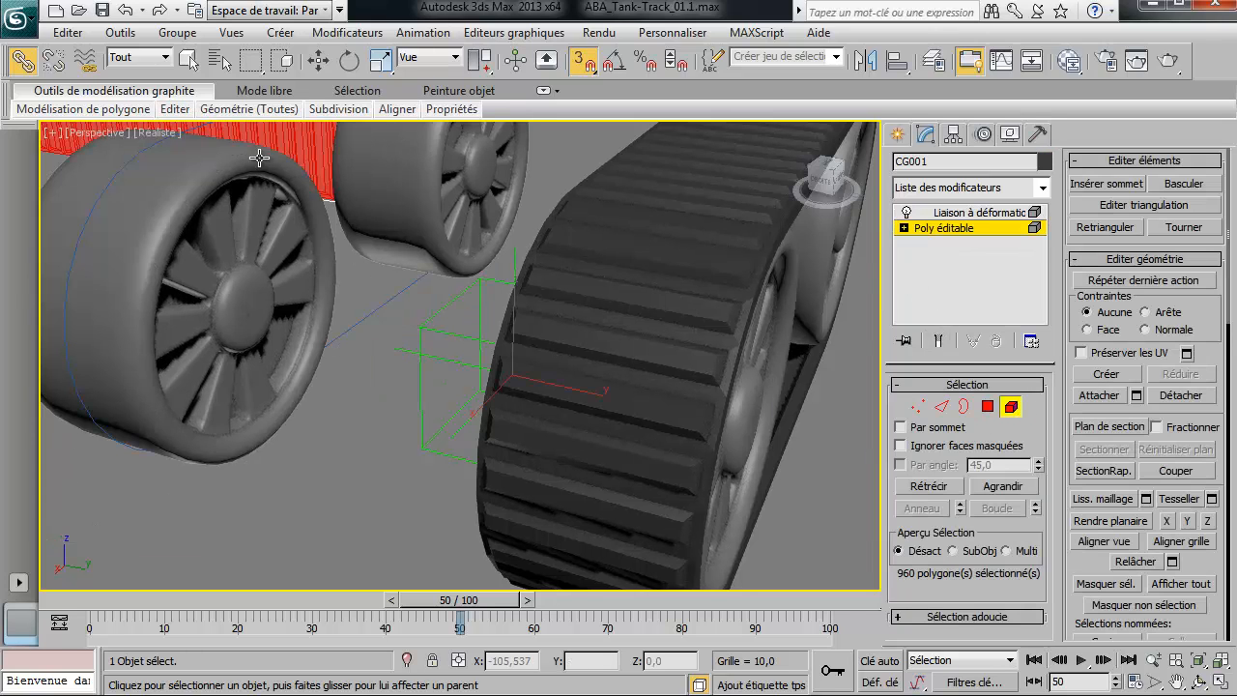
{"action": "scroll", "coordinate": [1073, 471], "scroll_direction": "down", "scroll_amount": 10}
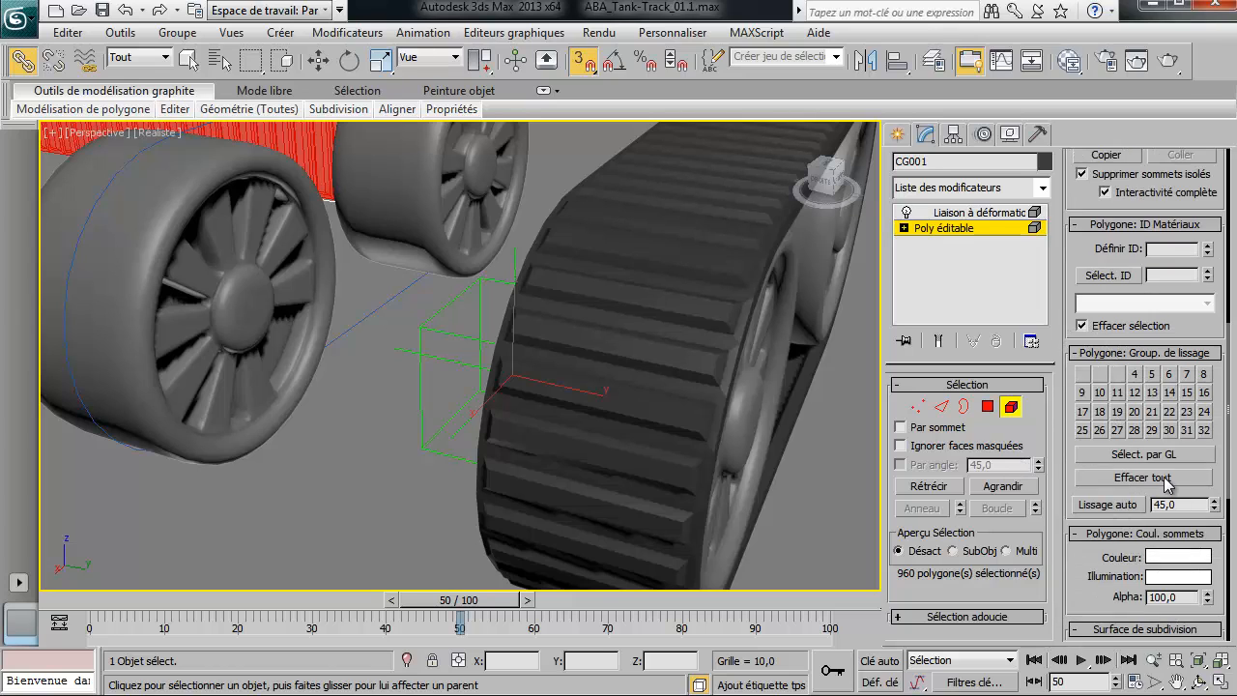
{"action": "left_click", "coordinate": [1164, 476]}
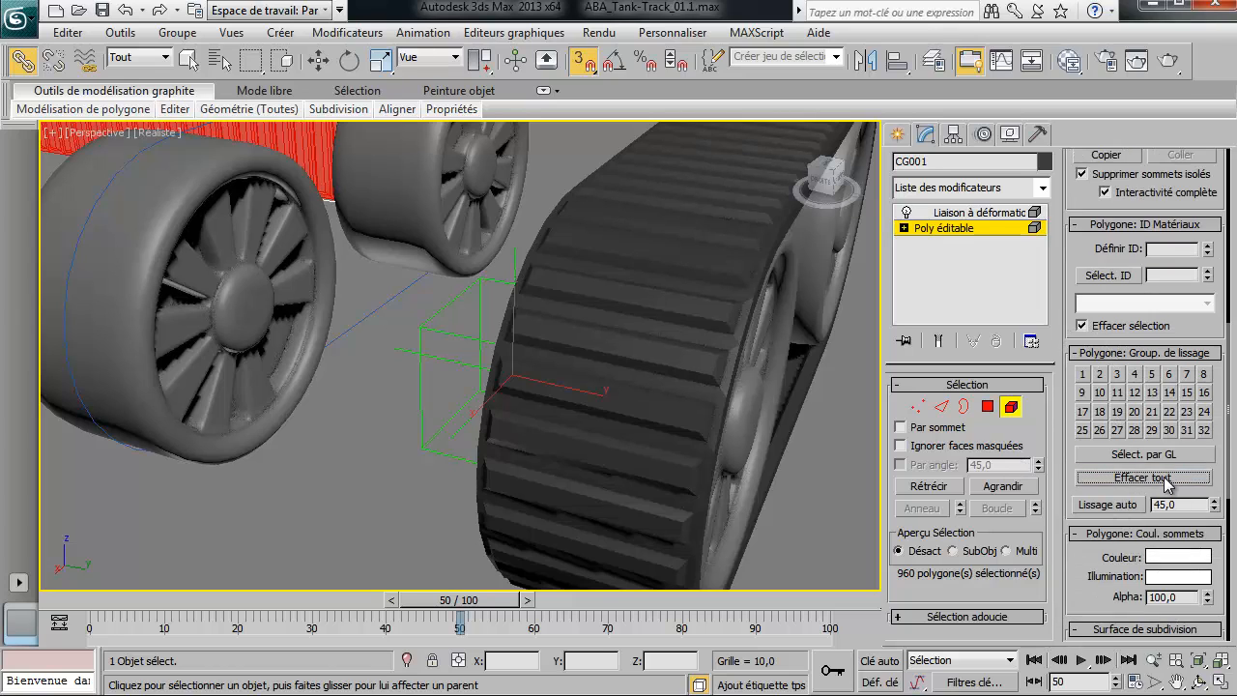
{"action": "left_click", "coordinate": [1011, 406]}
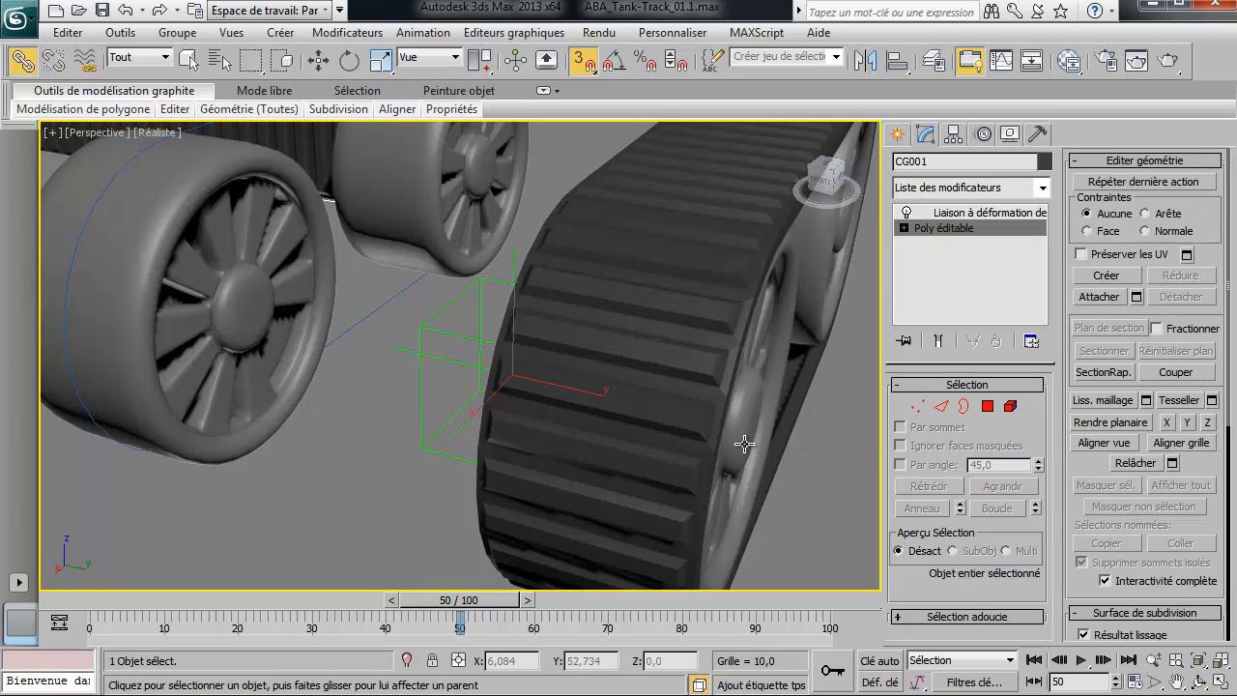
Step: Return the mirrored CG001 track to its path-deform binding level and clear the selection
{"action": "scroll", "coordinate": [404, 367], "scroll_direction": "down", "scroll_amount": 10}
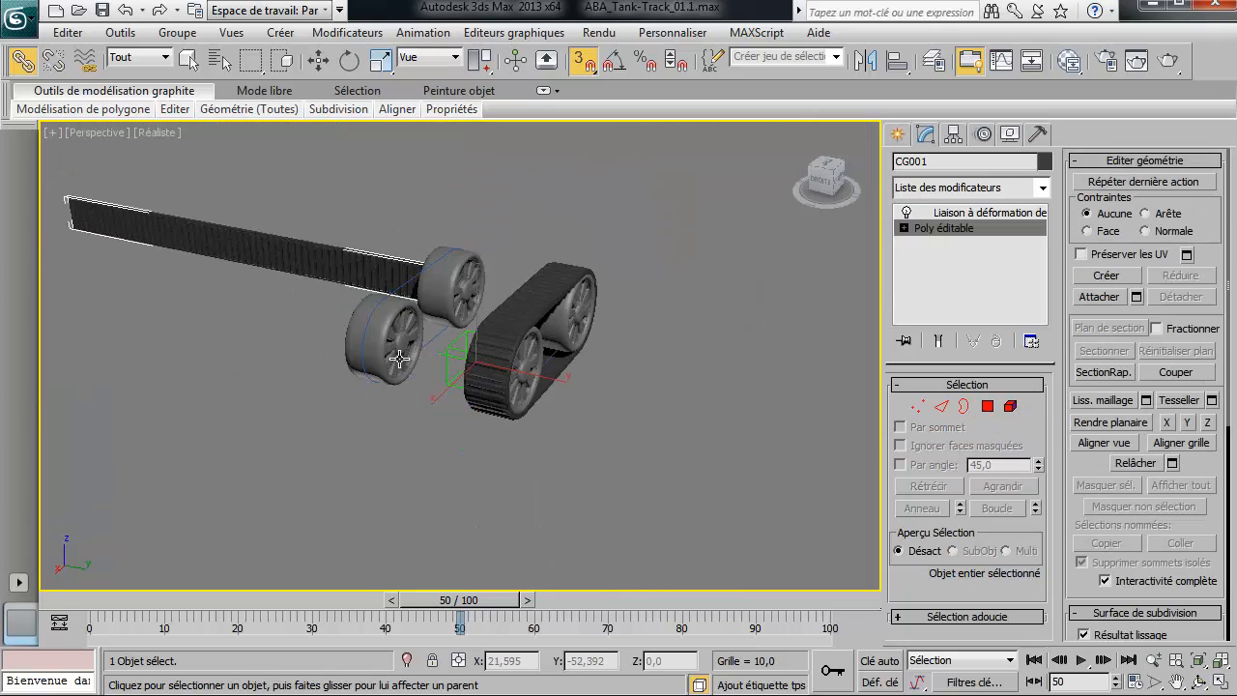
{"action": "left_click", "coordinate": [939, 214]}
{"action": "left_click", "coordinate": [609, 436]}
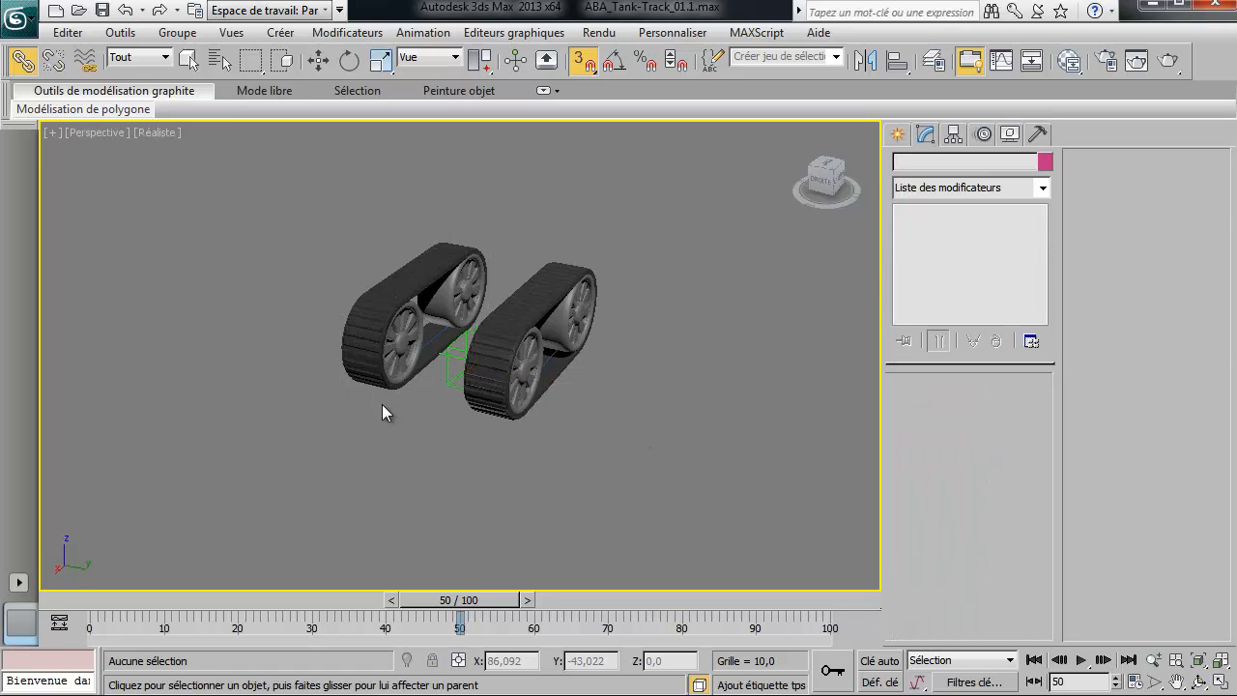
Step: Inspect the CG track's path-deform parameters, including the percentage along the path, and compare the track with its front wheel RGAV
{"action": "scroll", "coordinate": [479, 431], "scroll_direction": "up", "scroll_amount": 3}
{"action": "mouse_move", "coordinate": [519, 436]}
{"action": "middle_mouse_down"}
{"action": "mouse_move", "coordinate": [593, 450]}
{"action": "mouse_move", "coordinate": [475, 422]}
{"action": "mouse_move", "coordinate": [496, 430]}
{"action": "middle_mouse_up"}
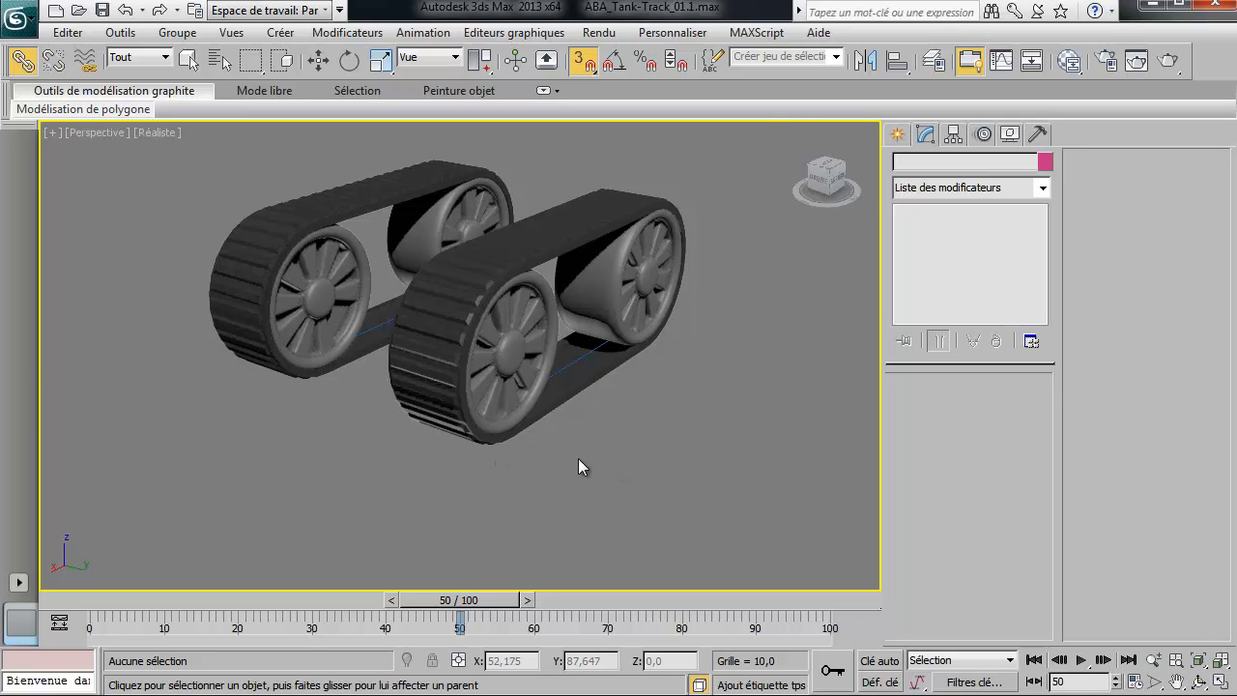
{"action": "scroll", "coordinate": [577, 458], "scroll_direction": "up", "scroll_amount": 5}
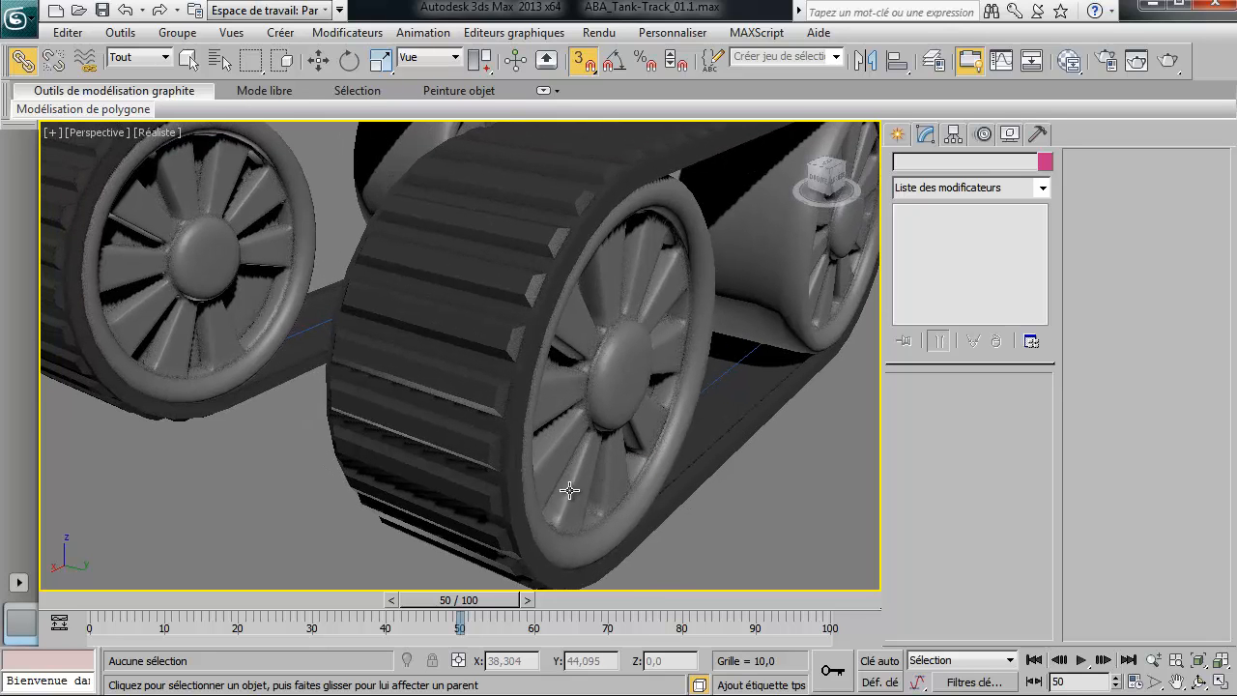
{"action": "left_click", "coordinate": [740, 399]}
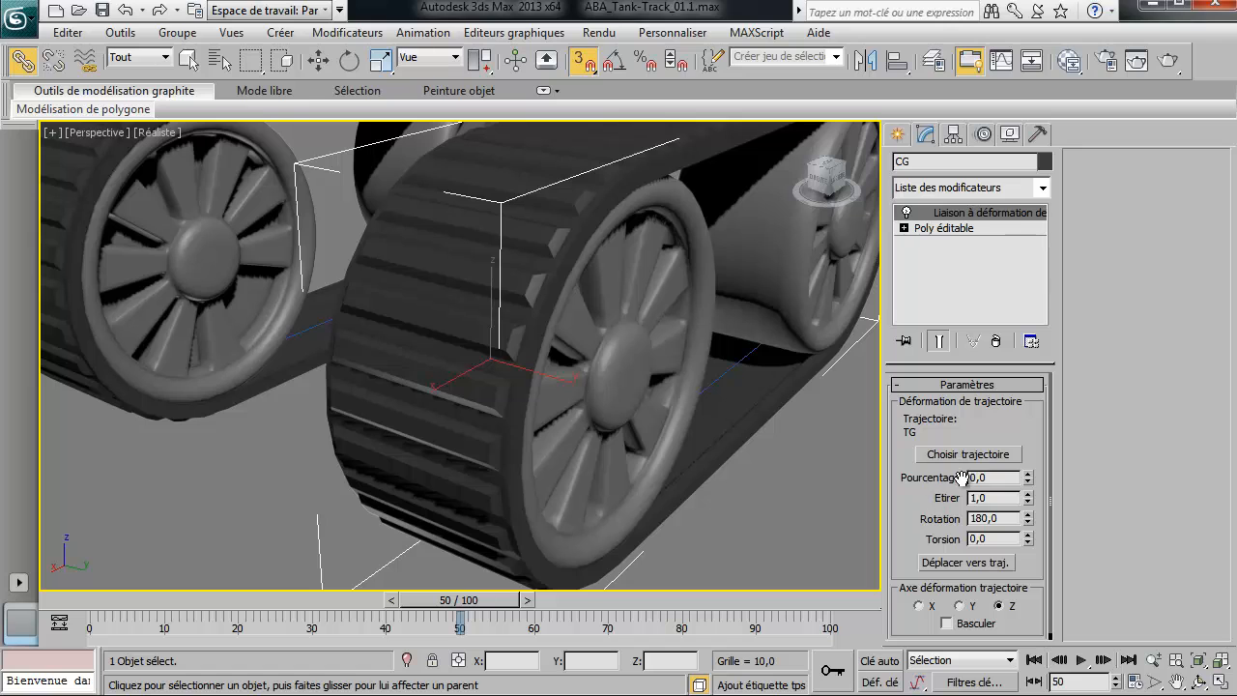
{"action": "left_click_drag", "start_coordinate": [1030, 477], "coordinate": [1030, 476]}
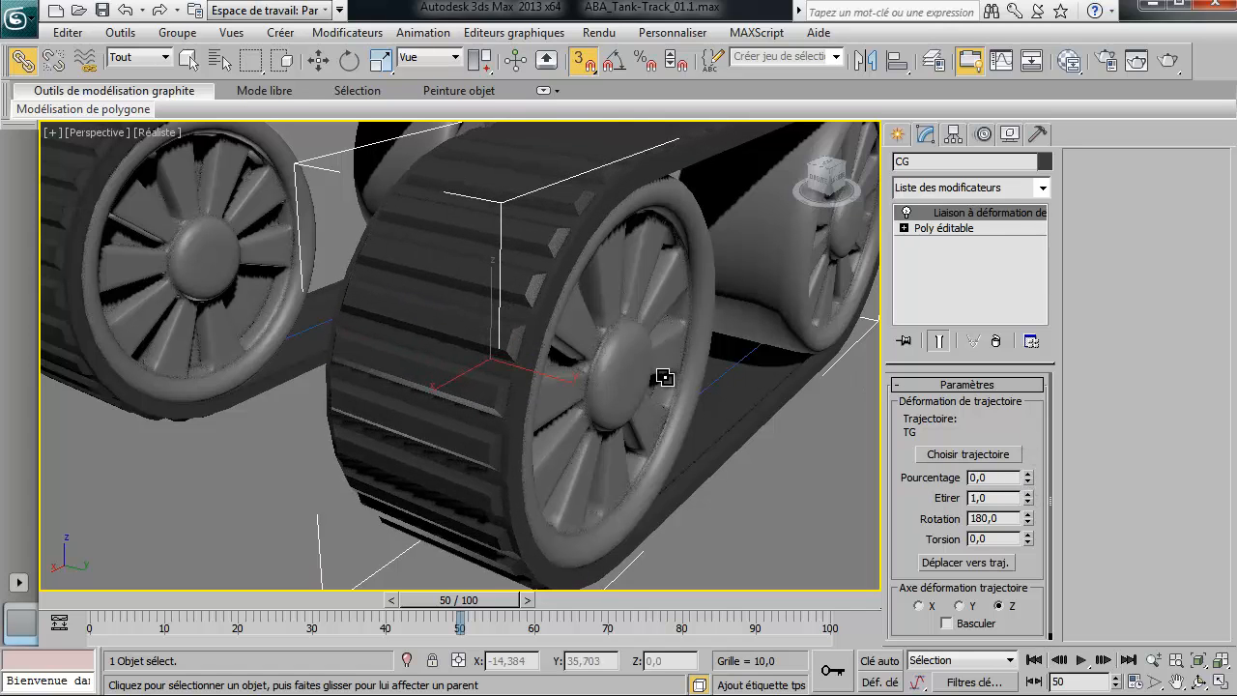
{"action": "left_click", "coordinate": [620, 351]}
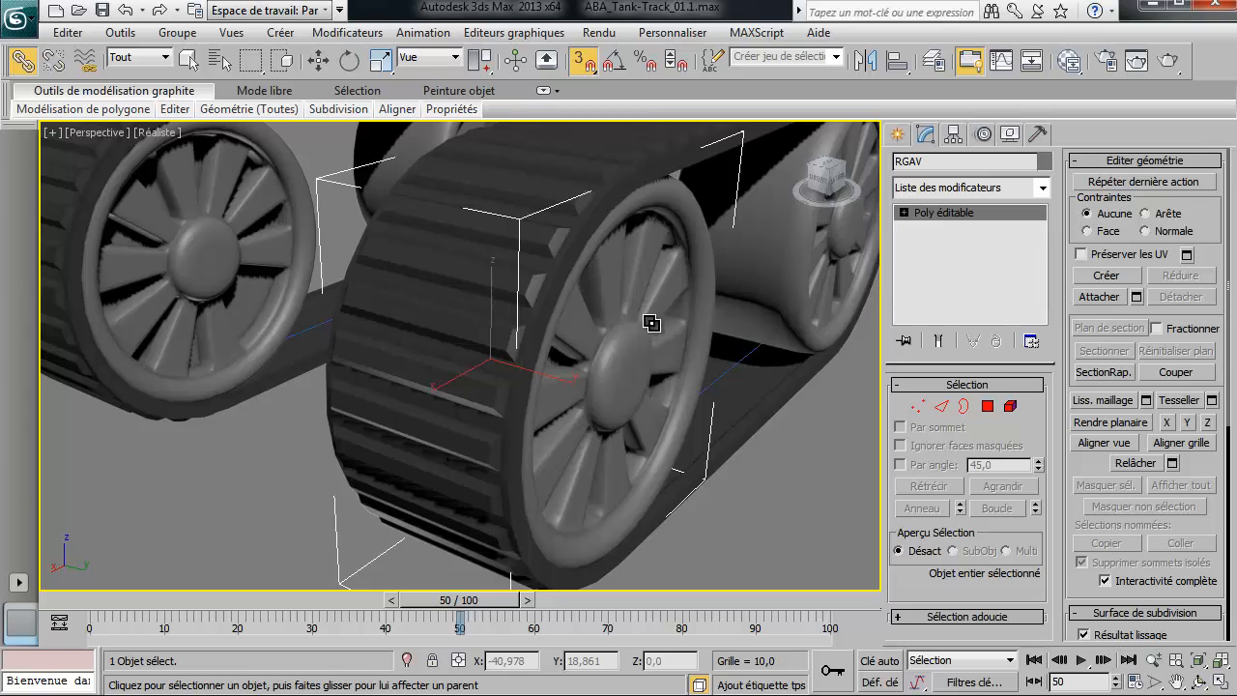
{"action": "scroll", "coordinate": [642, 325], "scroll_direction": "down", "scroll_amount": 4}
{"action": "left_click", "coordinate": [680, 485]}
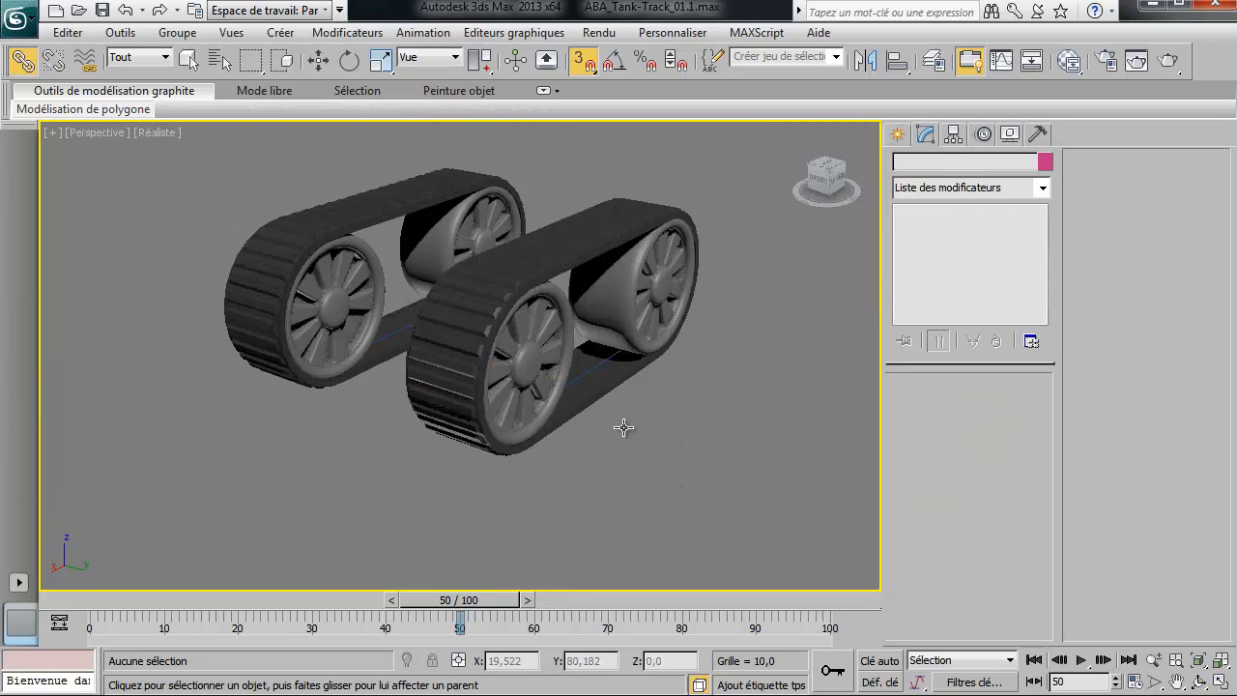
{"action": "scroll", "coordinate": [622, 427], "scroll_direction": "up", "scroll_amount": 5}
{"action": "left_click", "coordinate": [624, 157]}
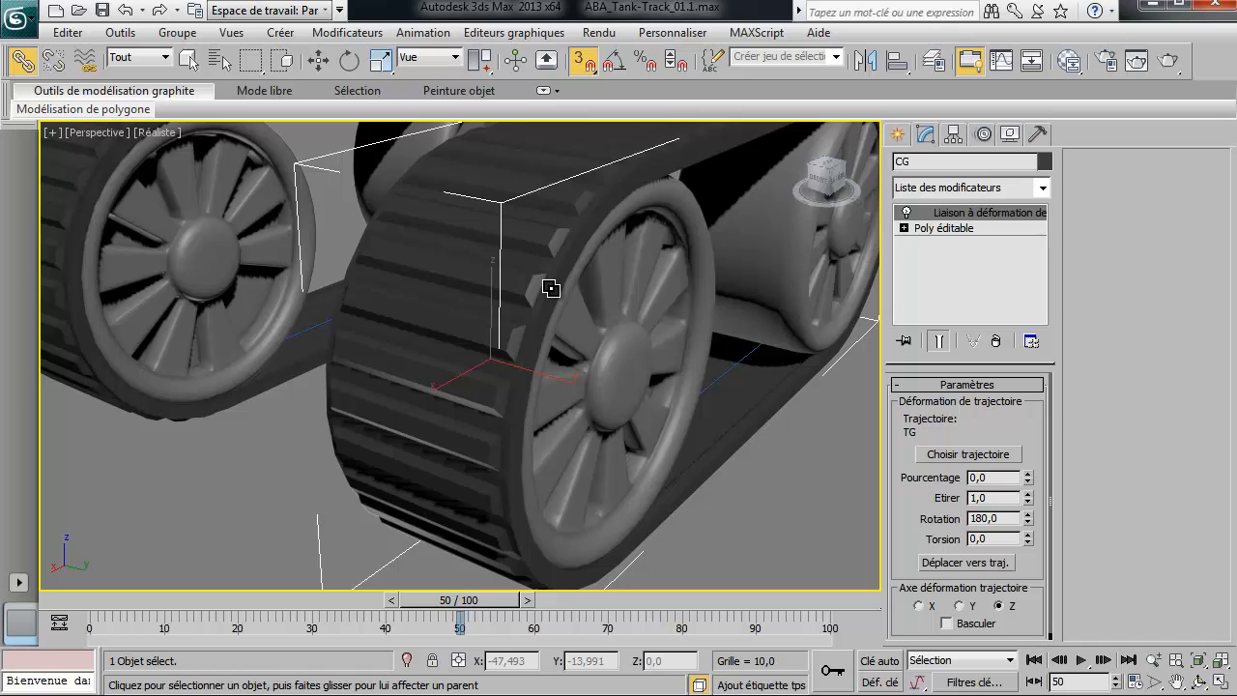
{"action": "left_click", "coordinate": [601, 334]}
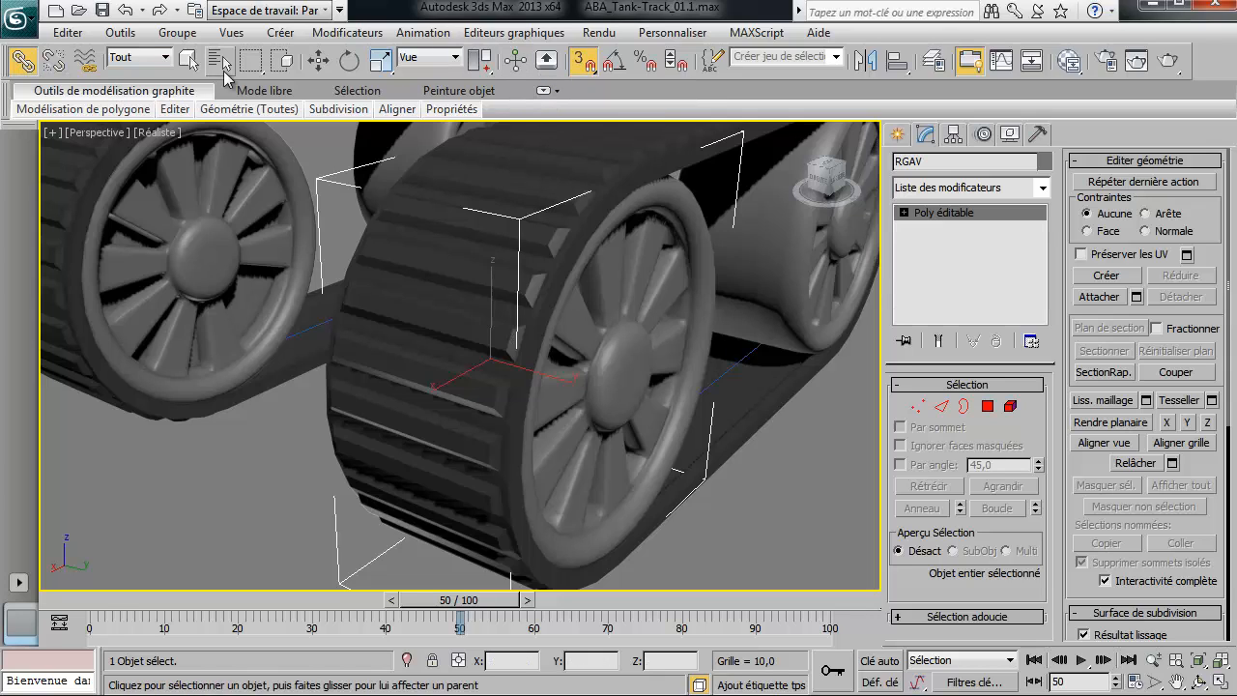
Step: Switch from linking to plain object selection and hide the graphite modeling ribbon
{"action": "left_click", "coordinate": [189, 60]}
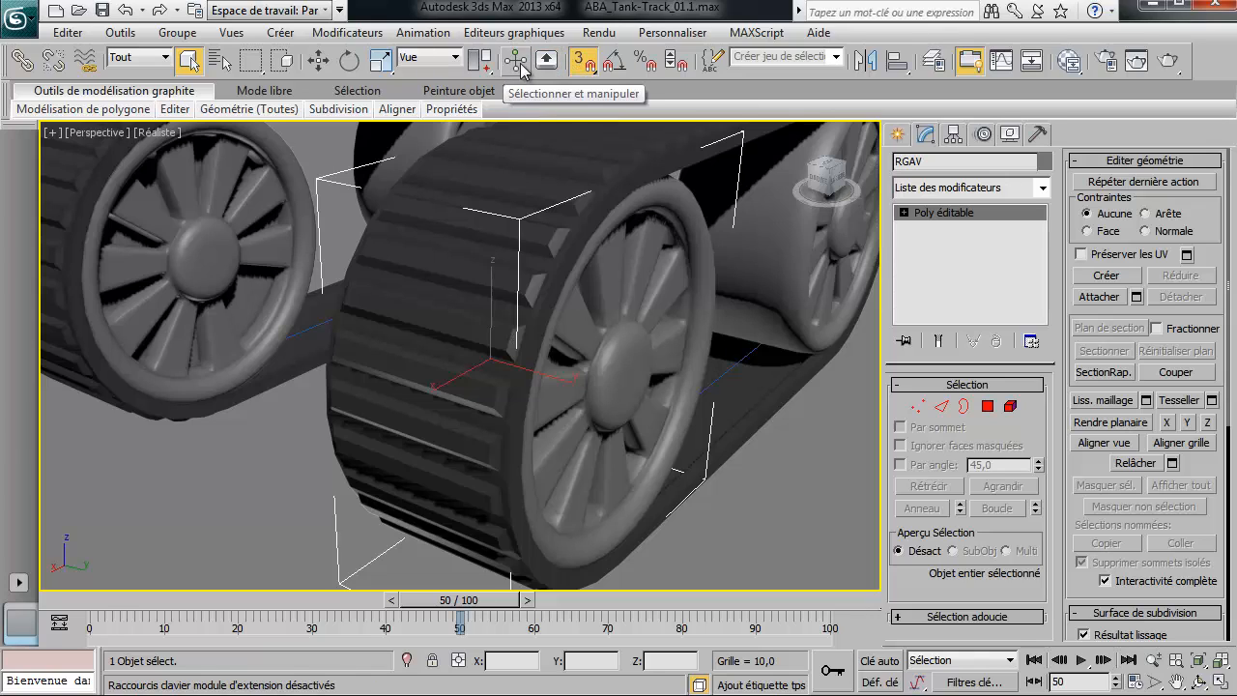
{"action": "left_click", "coordinate": [515, 60]}
{"action": "left_click", "coordinate": [515, 62]}
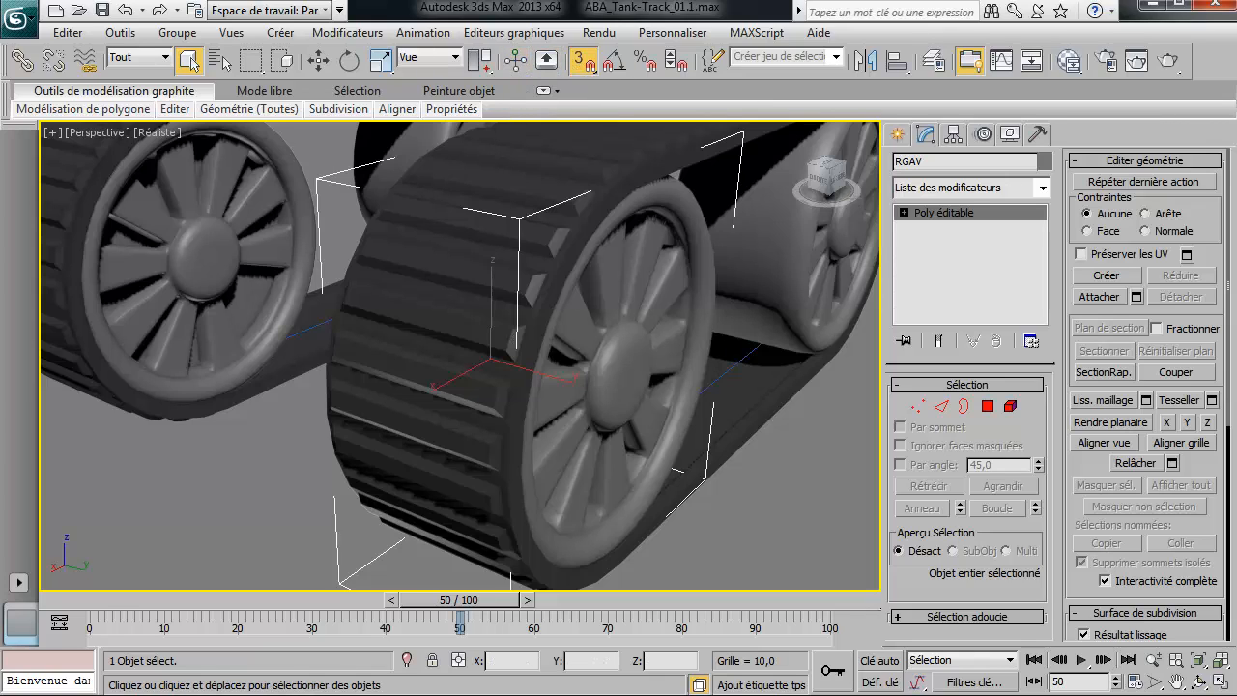
{"action": "left_click", "coordinate": [971, 61]}
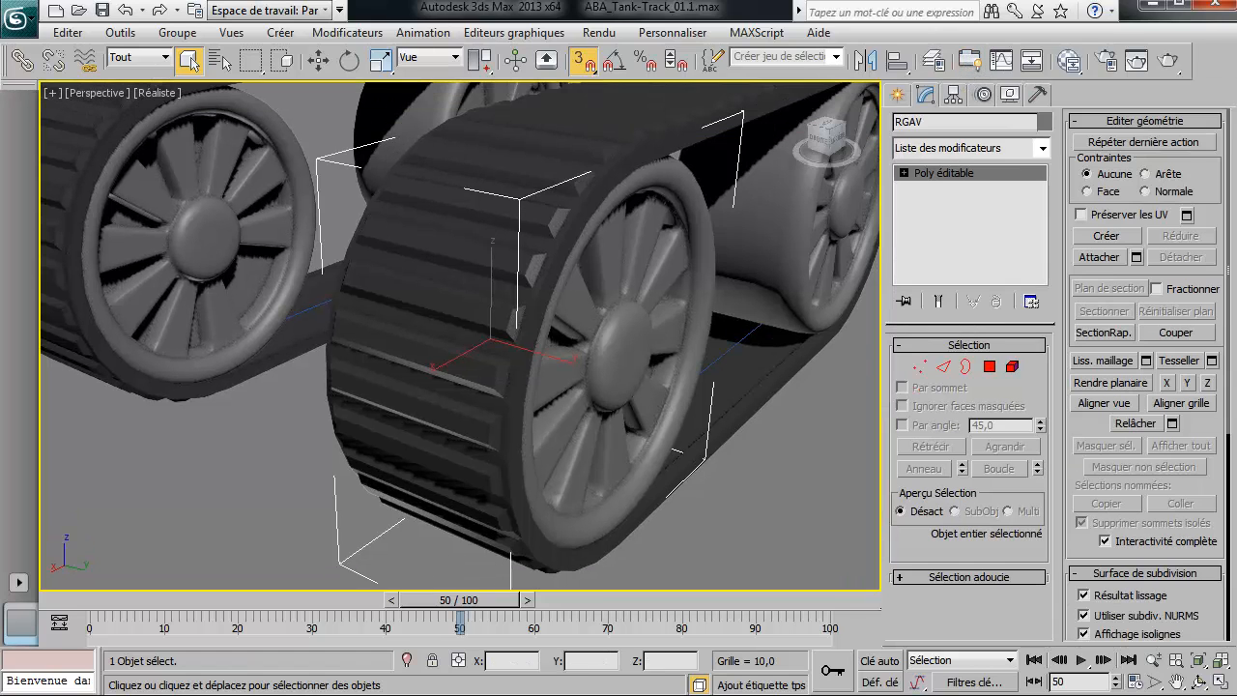
{"action": "middle_click_drag", "start_coordinate": [477, 257], "coordinate": [375, 311]}
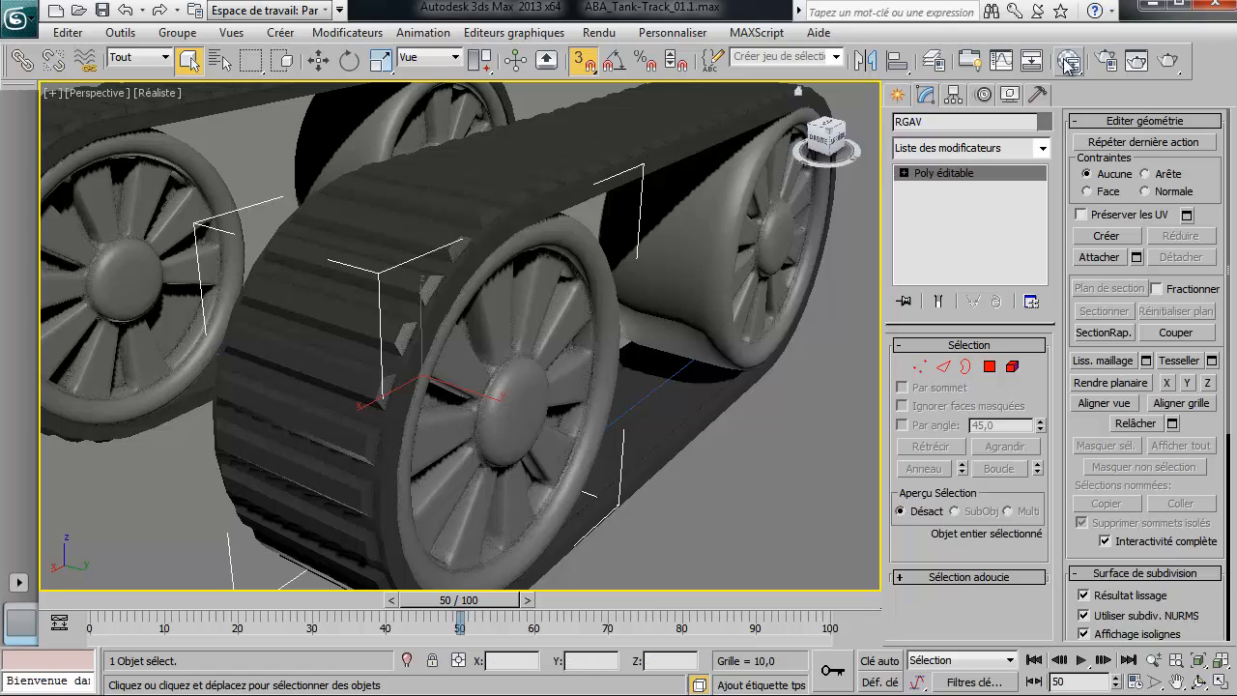
{"action": "scroll", "coordinate": [708, 208], "scroll_direction": "down", "scroll_amount": 5}
{"action": "middle_click_drag", "start_coordinate": [567, 307], "coordinate": [543, 315], "text": "alt"}
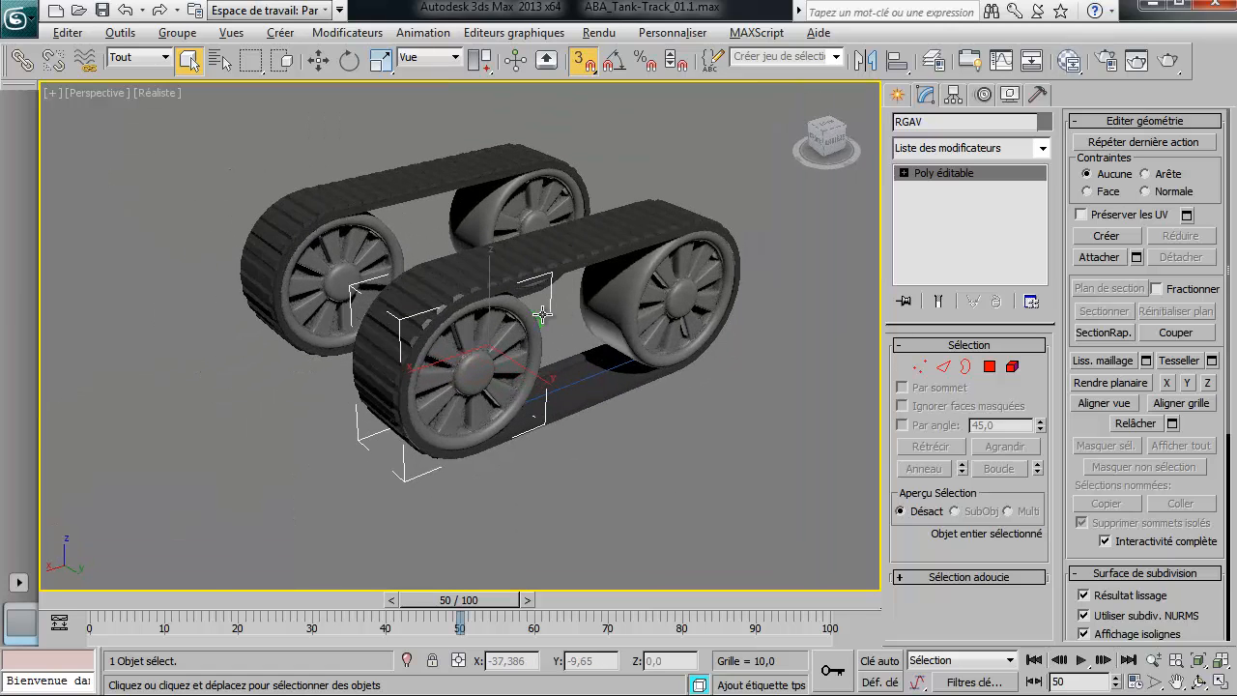
{"action": "scroll", "coordinate": [600, 426], "scroll_direction": "up", "scroll_amount": 5}
{"action": "scroll", "coordinate": [600, 426], "scroll_direction": "down", "scroll_amount": 5}
{"action": "left_click", "coordinate": [547, 252]}
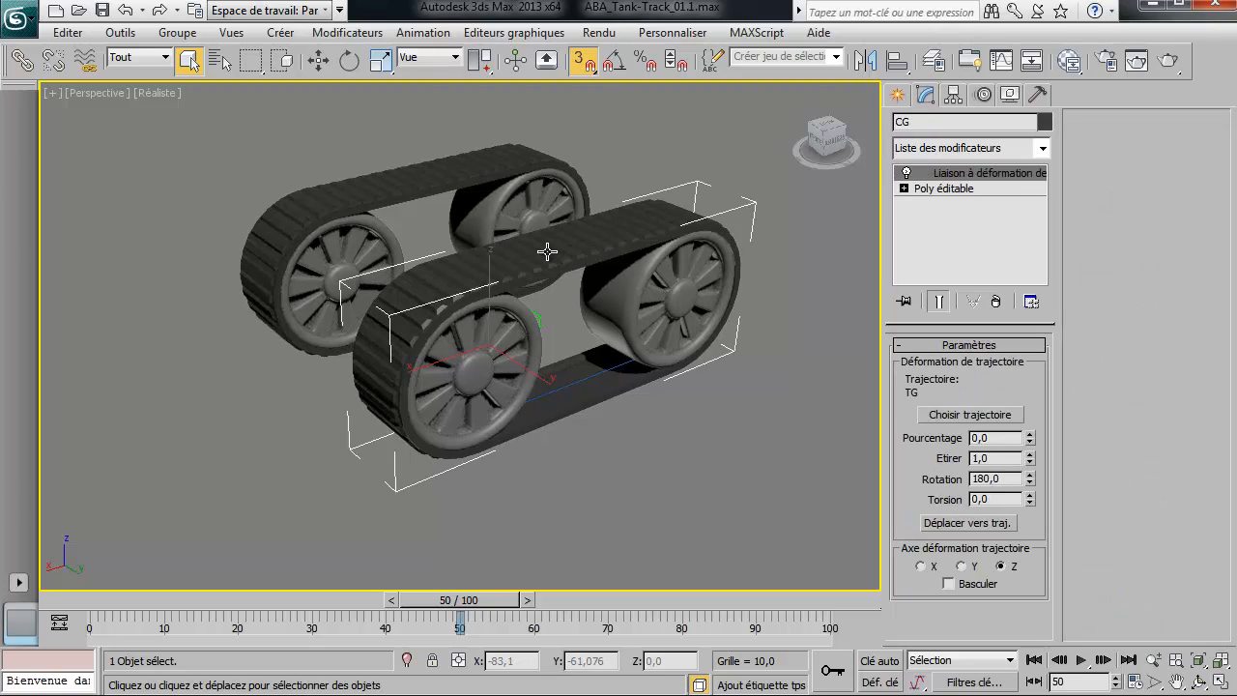
{"action": "left_click", "coordinate": [508, 35]}
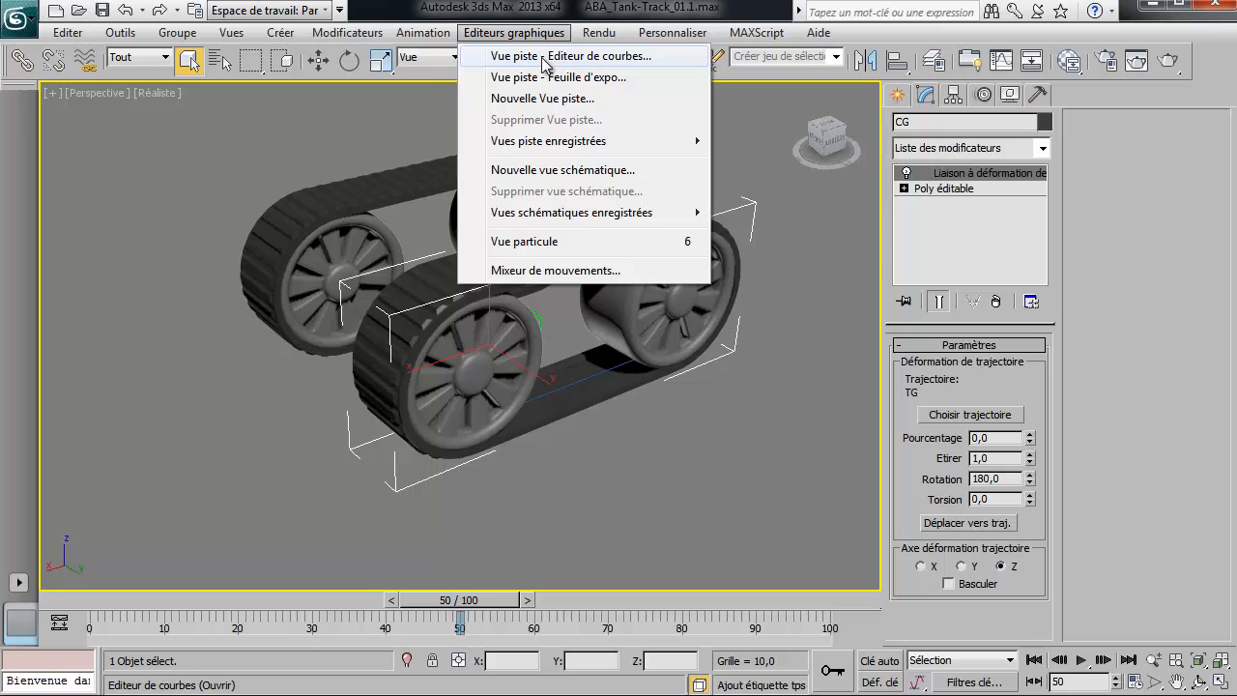
{"action": "left_click", "coordinate": [541, 279]}
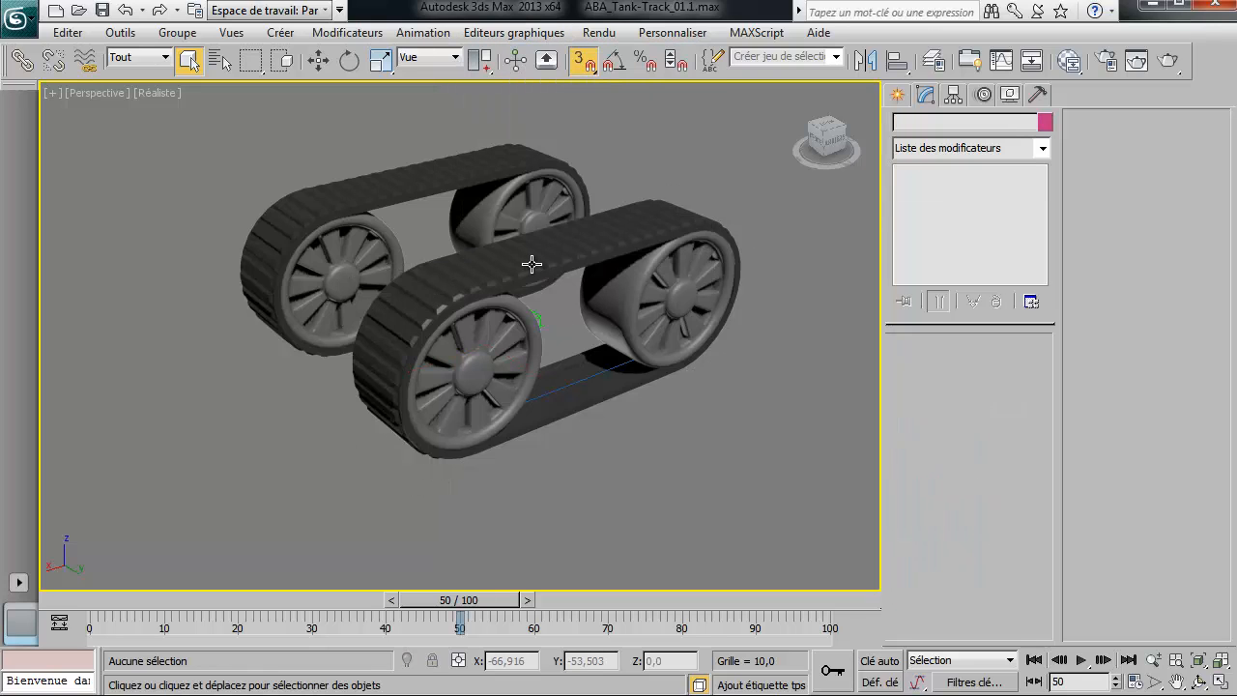
{"action": "left_click", "coordinate": [532, 263]}
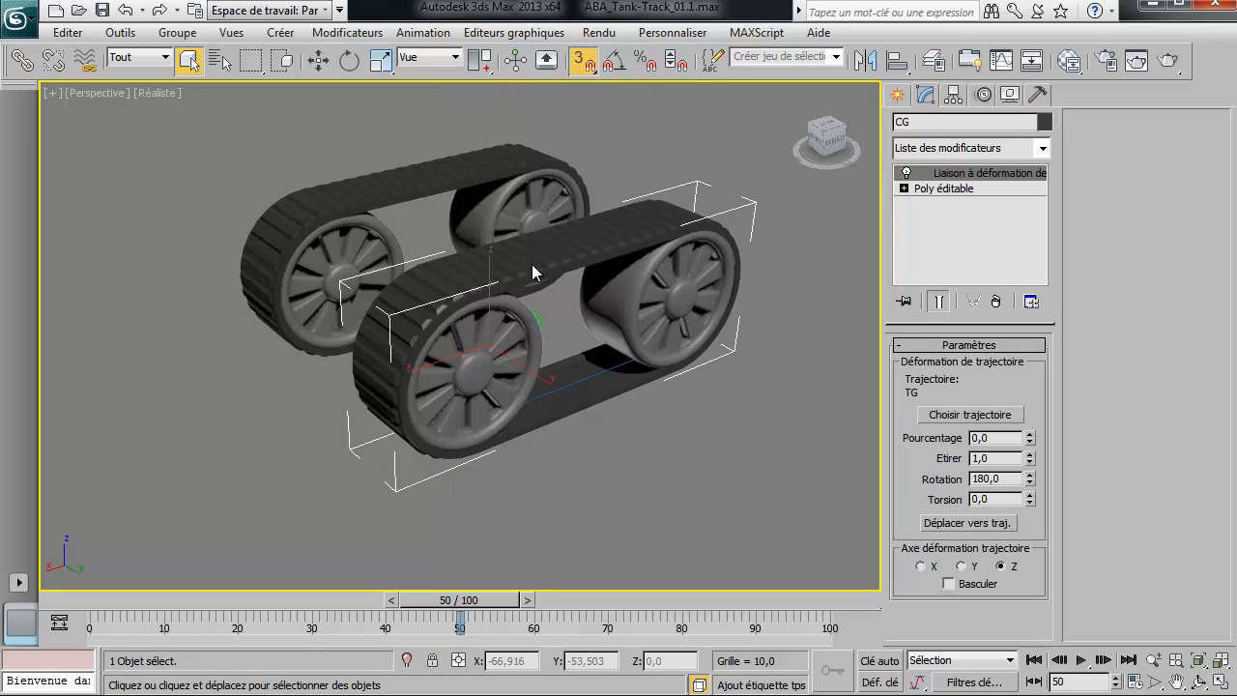
{"action": "right_click", "coordinate": [531, 273]}
{"action": "left_click", "coordinate": [570, 279]}
Step: Rename the mirrored track CG001 as CD and its path TG001 as TD
{"action": "left_click", "coordinate": [410, 180]}
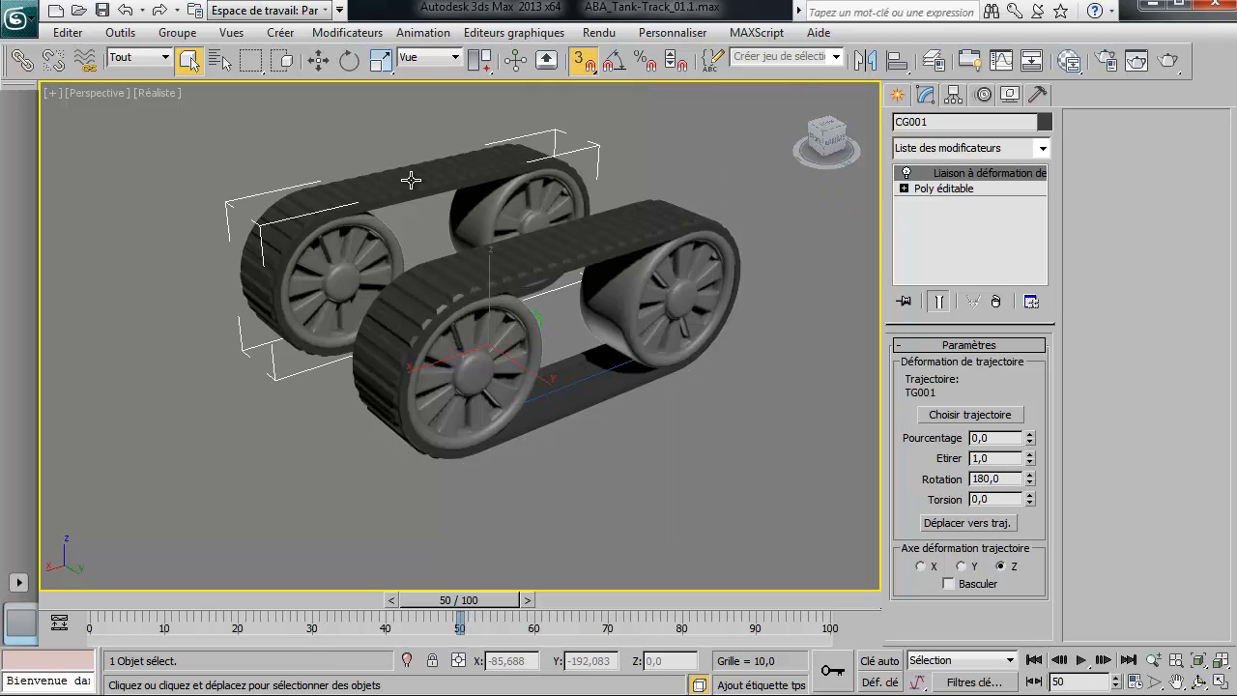
{"action": "left_click_drag", "start_coordinate": [901, 122], "coordinate": [933, 121]}
{"action": "left_click", "coordinate": [415, 182]}
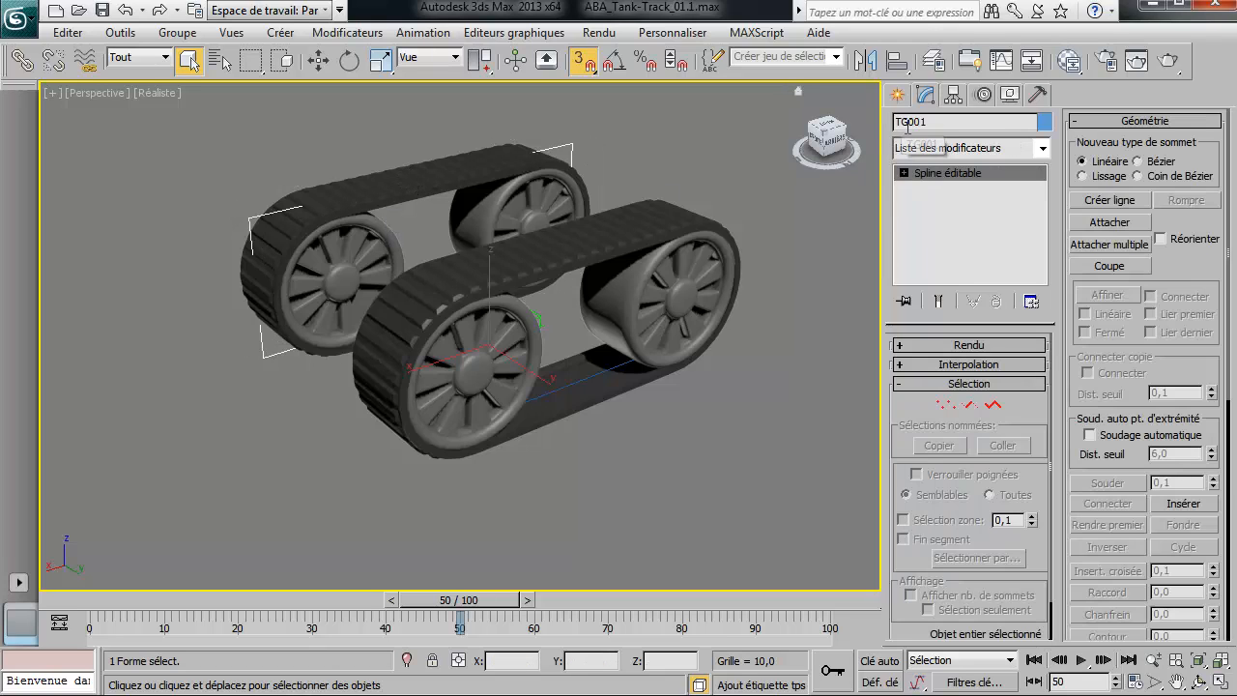
{"action": "left_click_drag", "start_coordinate": [902, 123], "coordinate": [967, 124]}
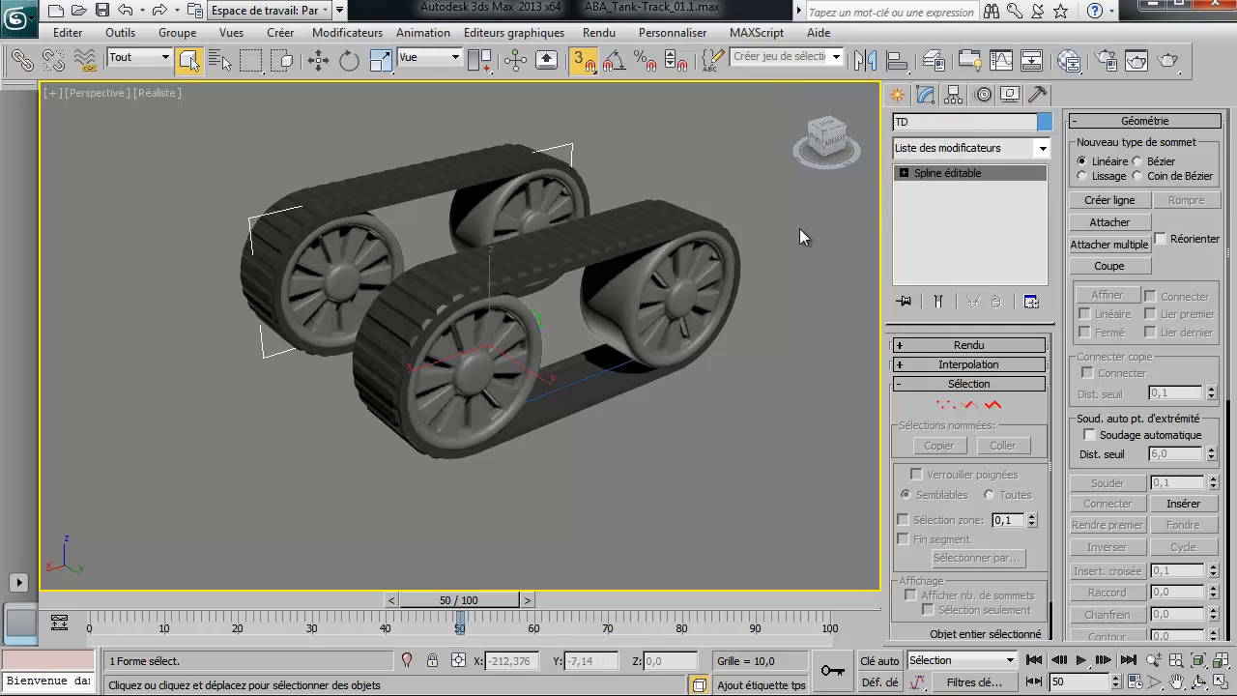
Step: Check the names of both tracks and of the original track's path, leaving nothing selected
{"action": "left_click", "coordinate": [376, 198]}
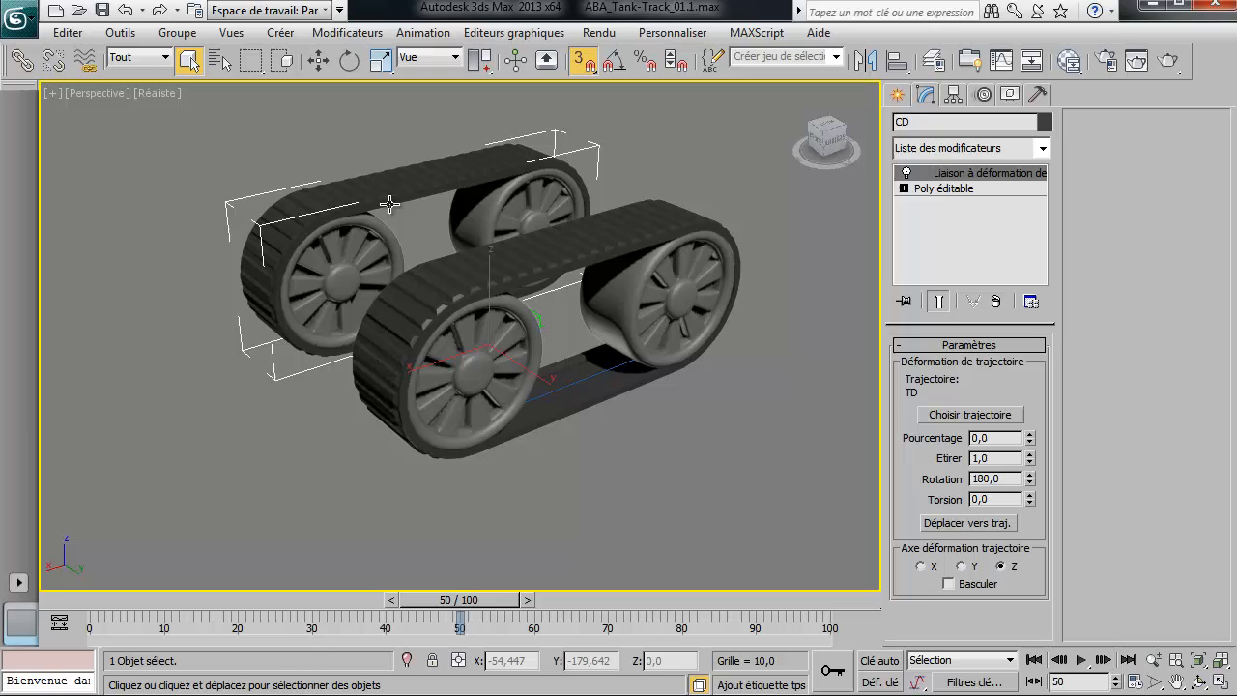
{"action": "left_click", "coordinate": [509, 261]}
{"action": "left_click", "coordinate": [583, 381]}
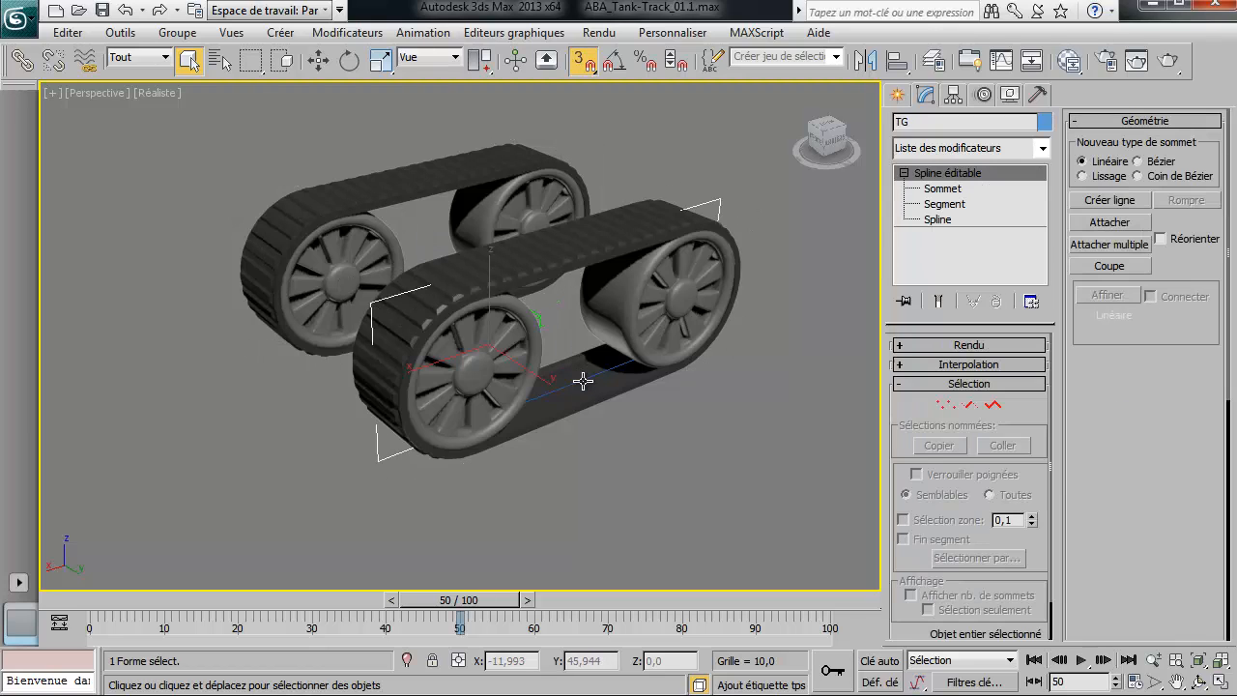
{"action": "left_click", "coordinate": [629, 466]}
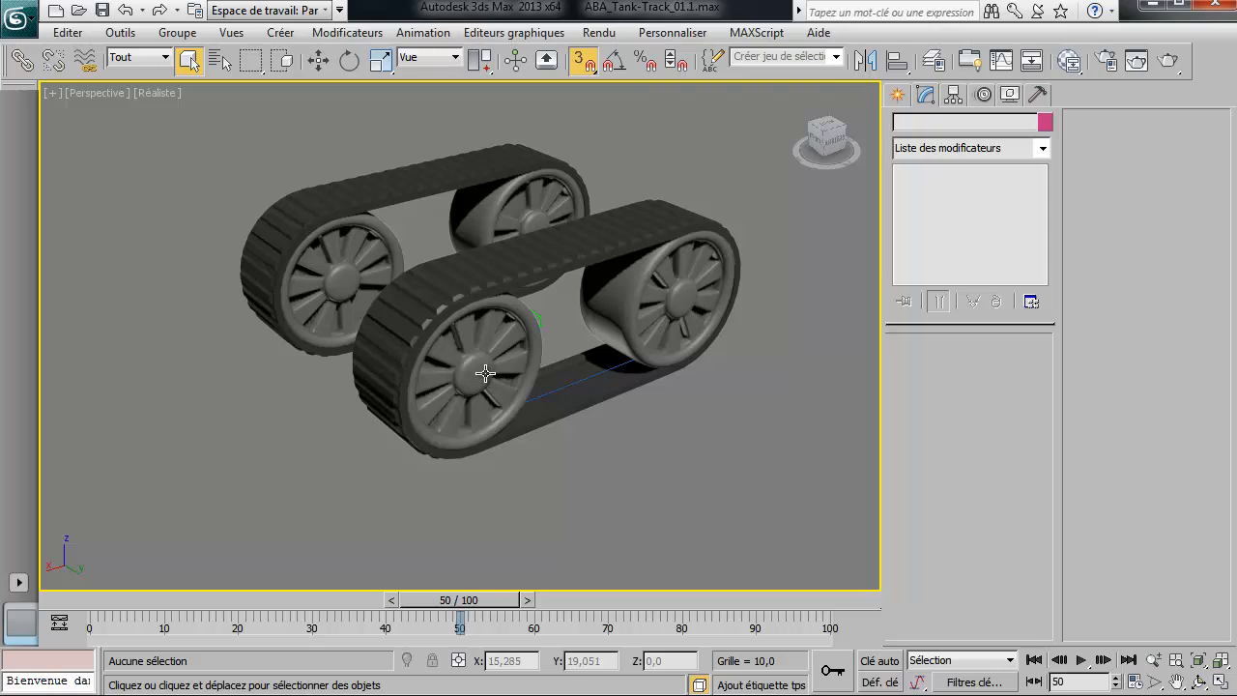
Step: Open the Curve Editor for the CG track alone, enlarge its window and move it clear of the model's front wheels
{"action": "left_click", "coordinate": [505, 277]}
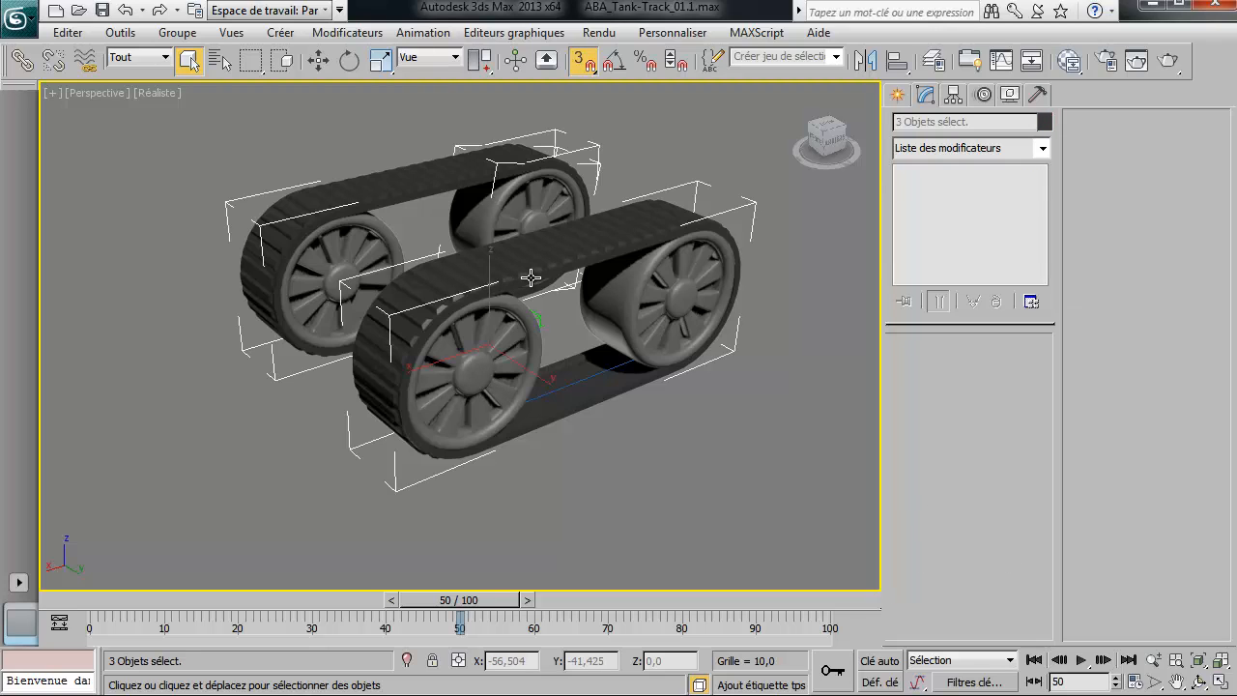
{"action": "left_click", "coordinate": [531, 279]}
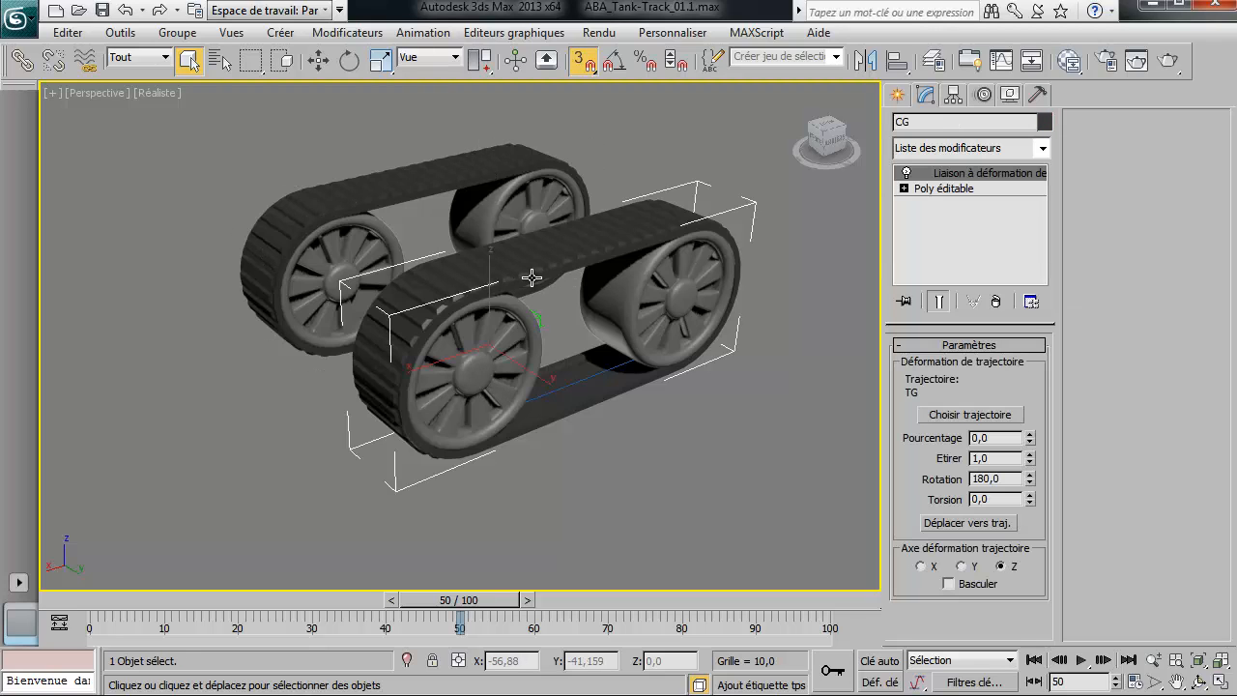
{"action": "right_click", "coordinate": [614, 247]}
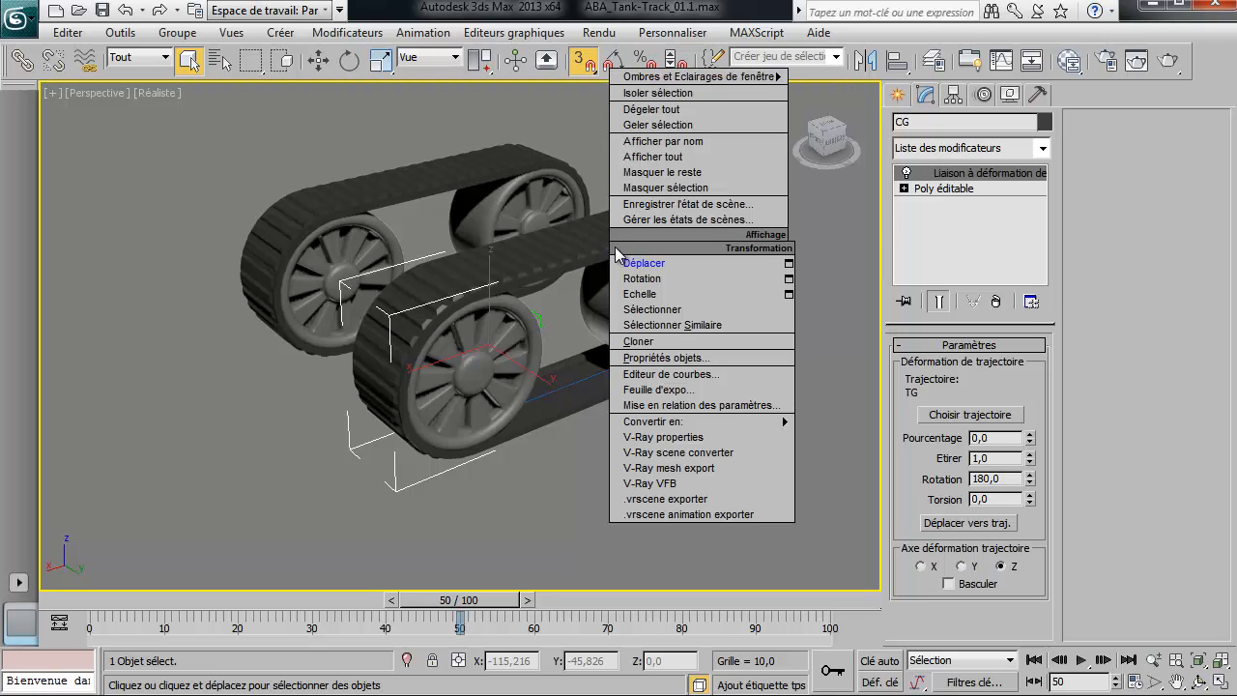
{"action": "left_click", "coordinate": [687, 374]}
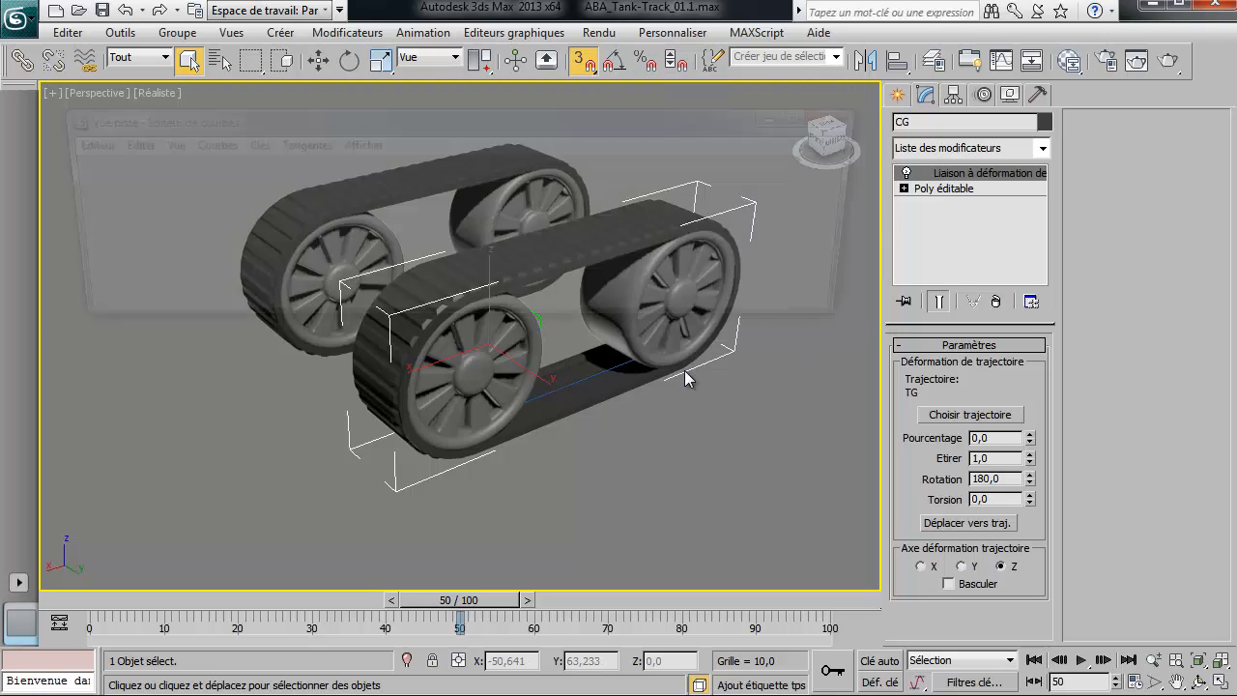
{"action": "left_click_drag", "start_coordinate": [876, 325], "coordinate": [923, 572]}
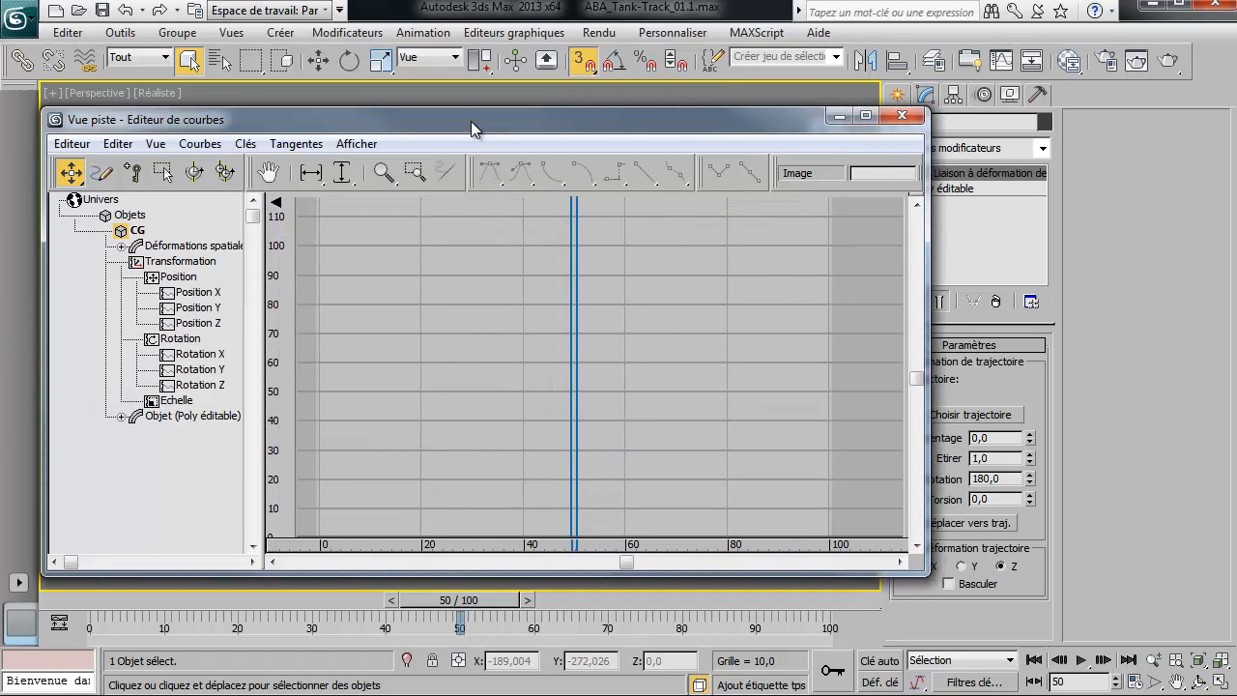
{"action": "left_click_drag", "start_coordinate": [470, 121], "coordinate": [728, 154]}
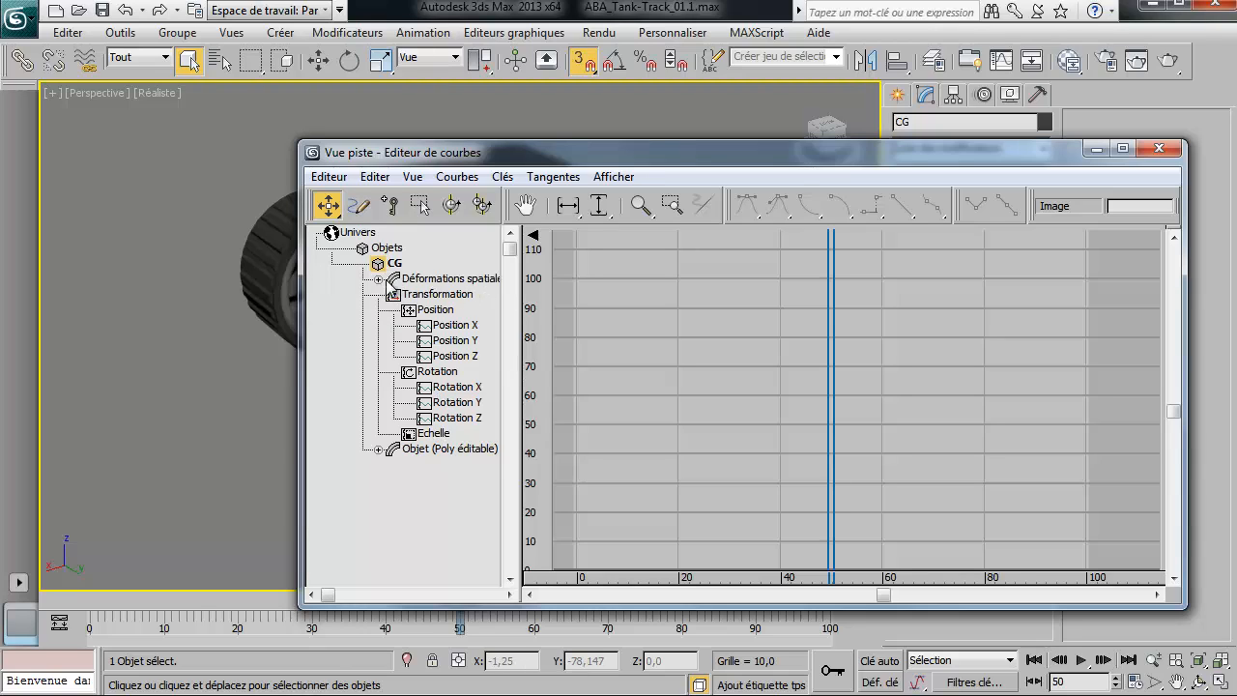
Step: Assign a Liste flottante controller to the Pourcentage sur trajectoire parameter of the CG track's path deformation binding
{"action": "left_click", "coordinate": [377, 279]}
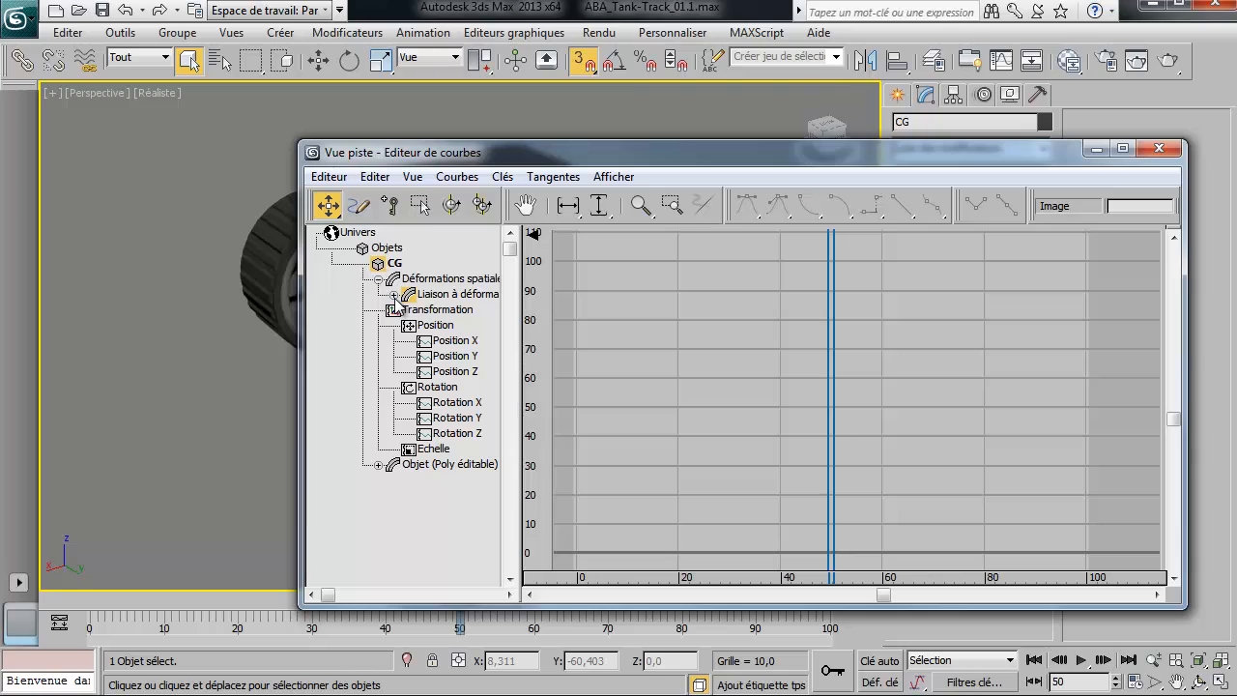
{"action": "left_click", "coordinate": [395, 294]}
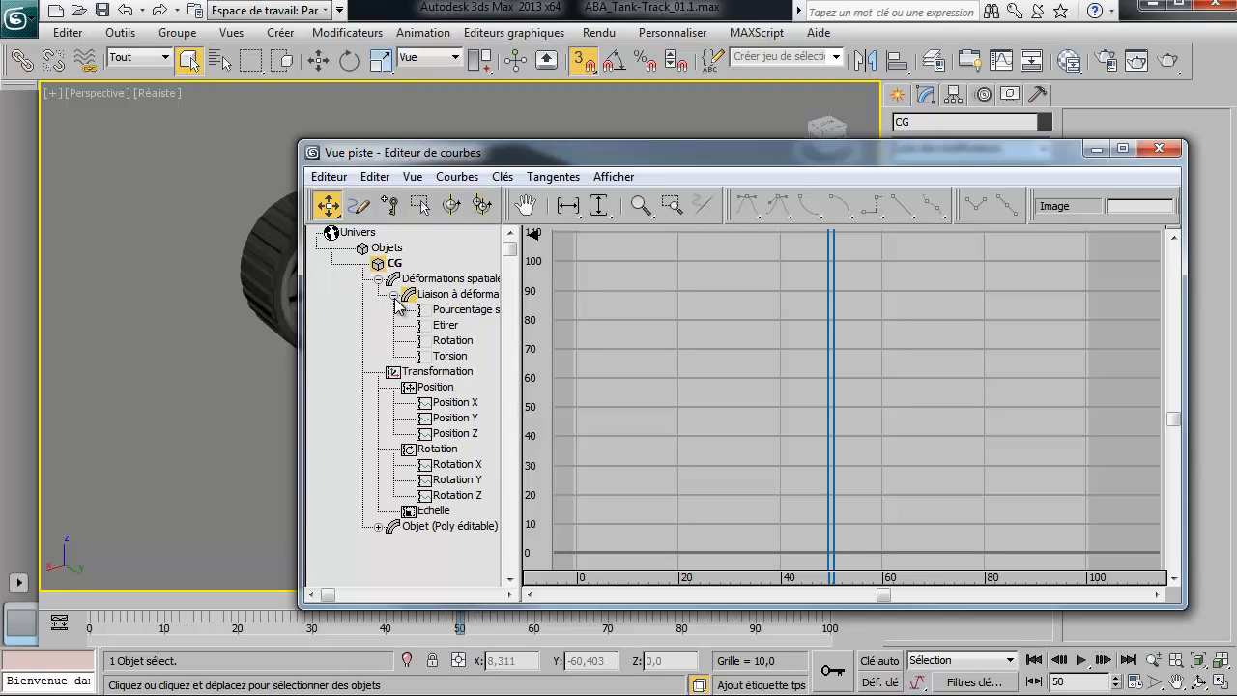
{"action": "left_click", "coordinate": [454, 313]}
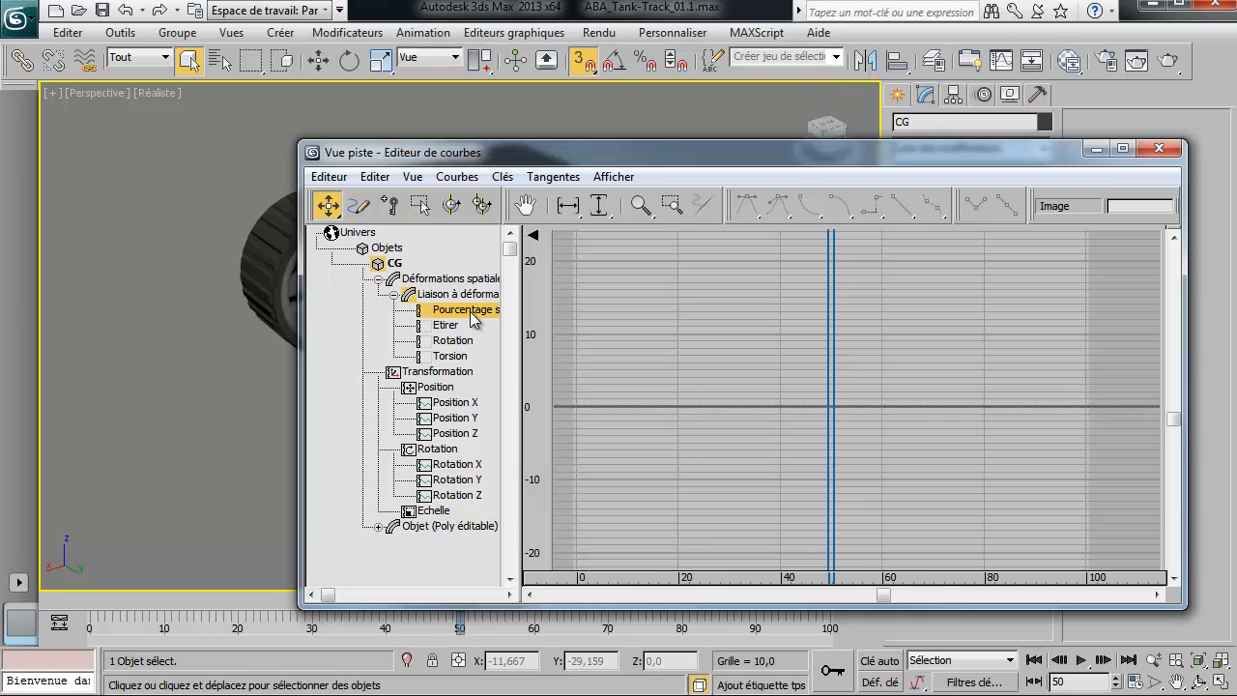
{"action": "right_click", "coordinate": [447, 312]}
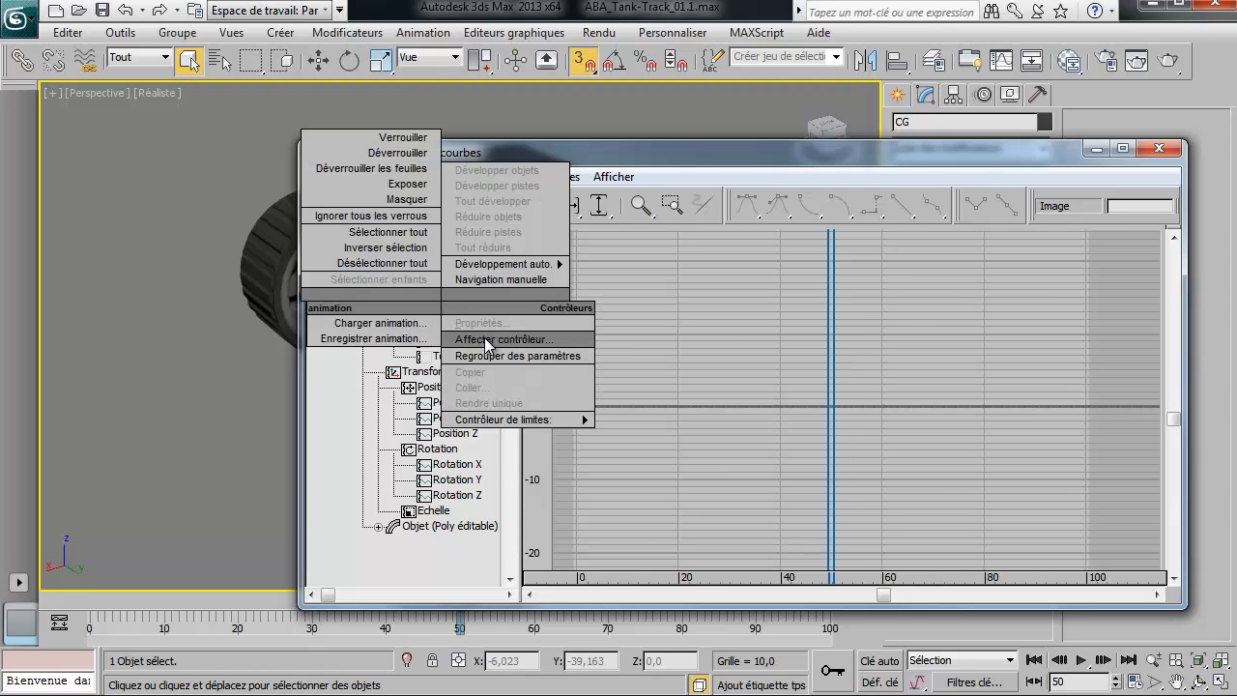
{"action": "left_click", "coordinate": [484, 337]}
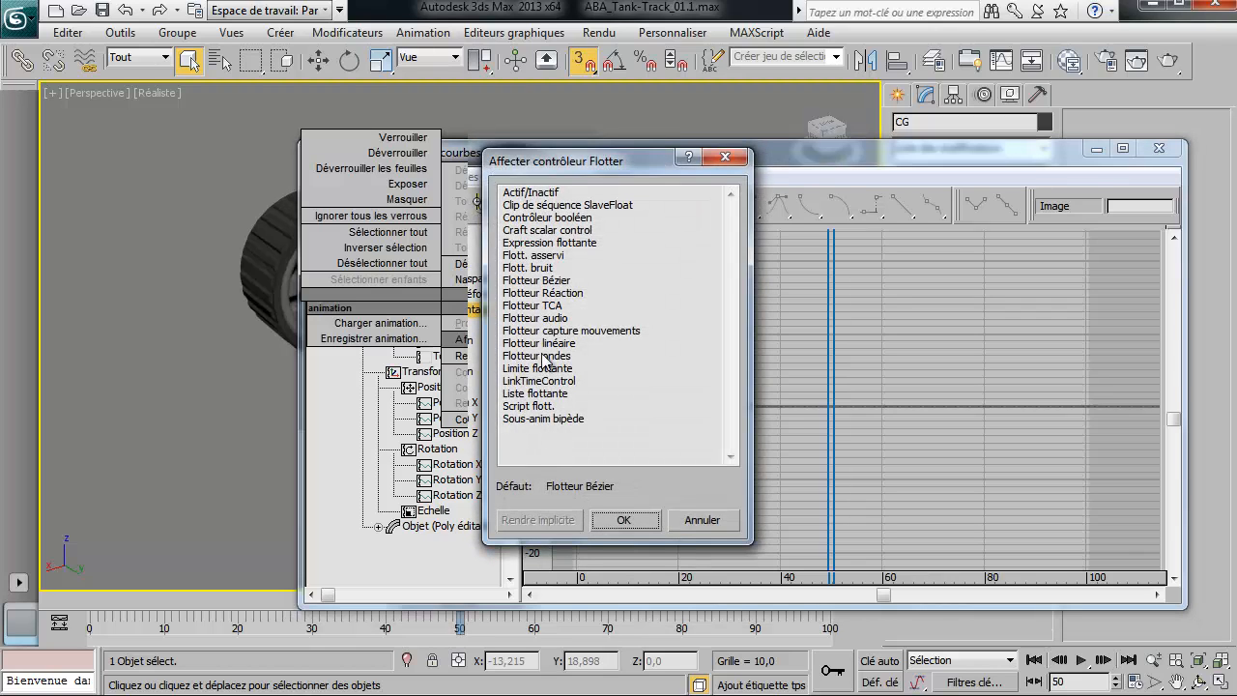
{"action": "left_click", "coordinate": [563, 396]}
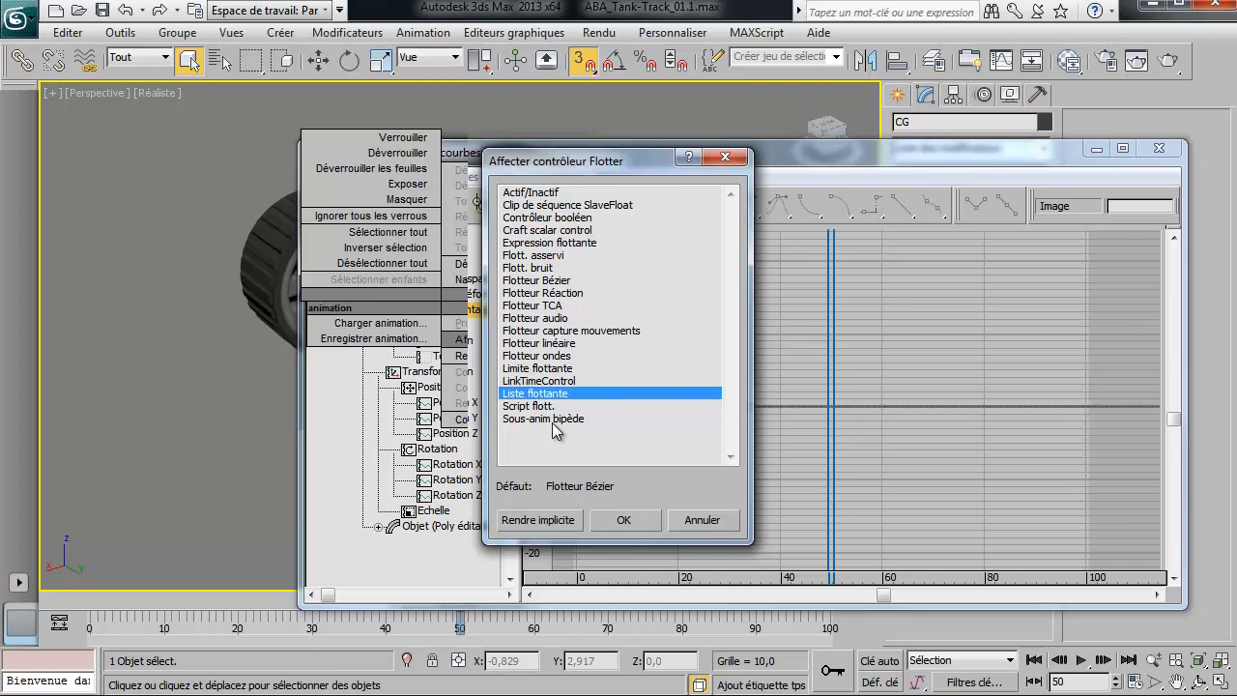
{"action": "left_click", "coordinate": [626, 520]}
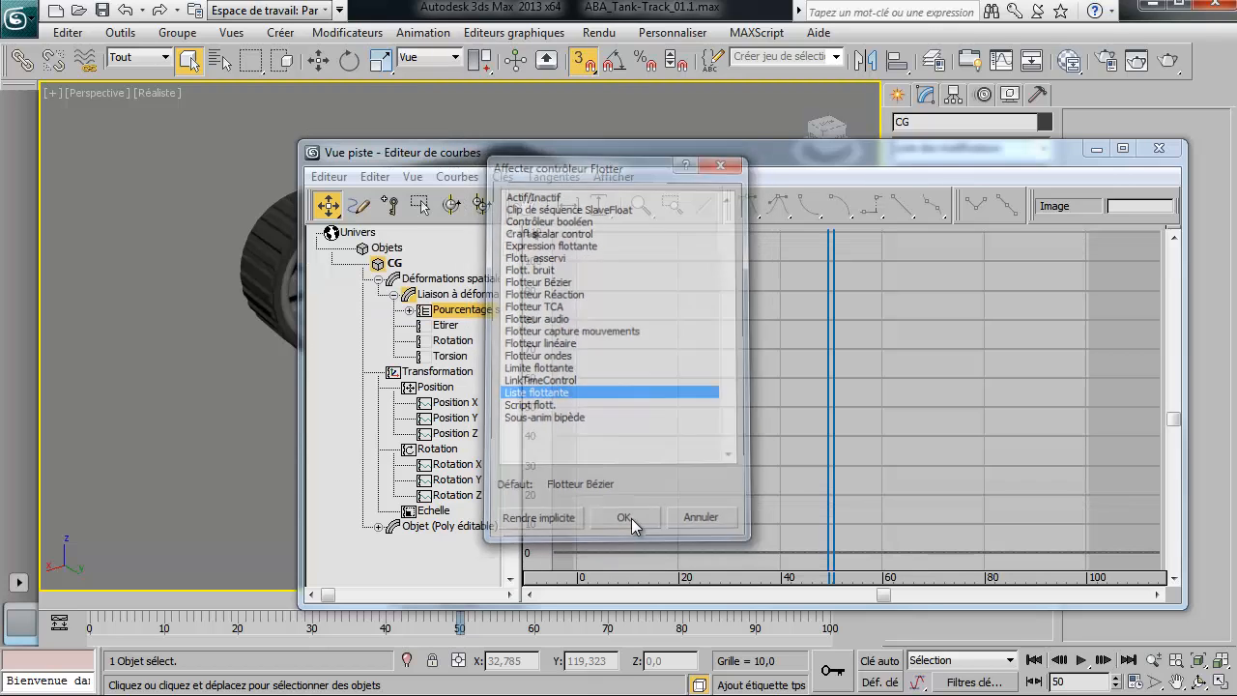
Step: Assign a Flotteur Bézier controller to the Disponible slot in the CG track's path percentage list
{"action": "left_click", "coordinate": [410, 311]}
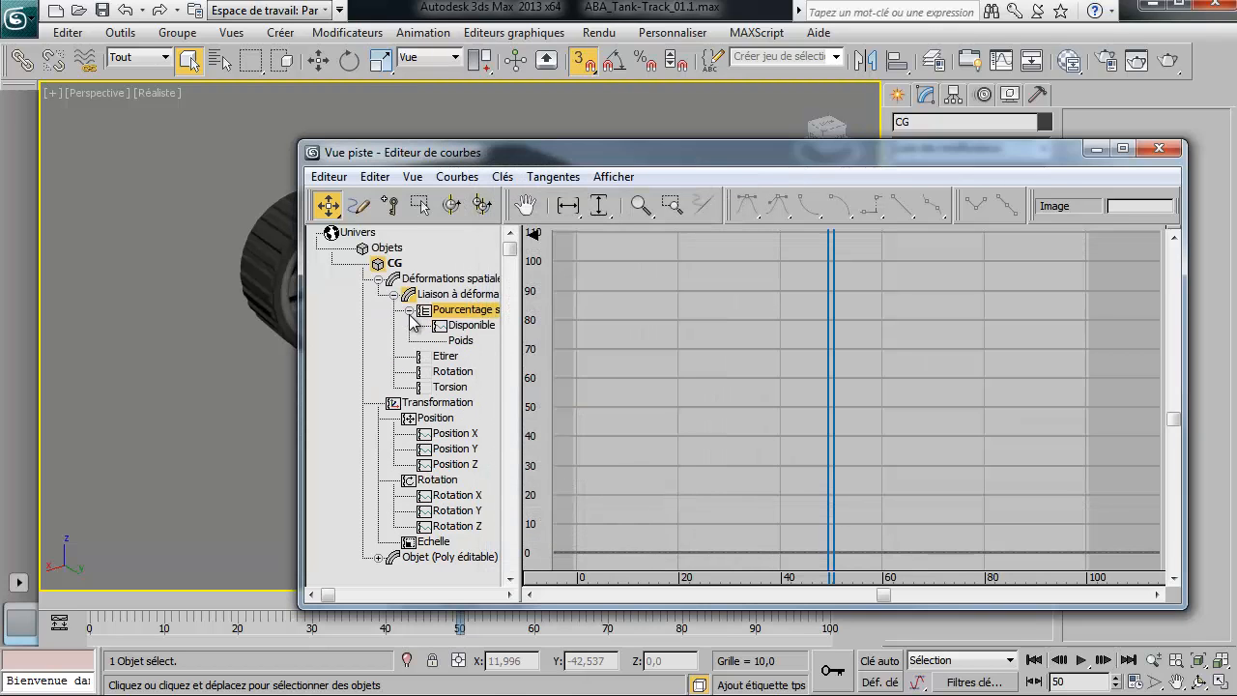
{"action": "left_click", "coordinate": [468, 329]}
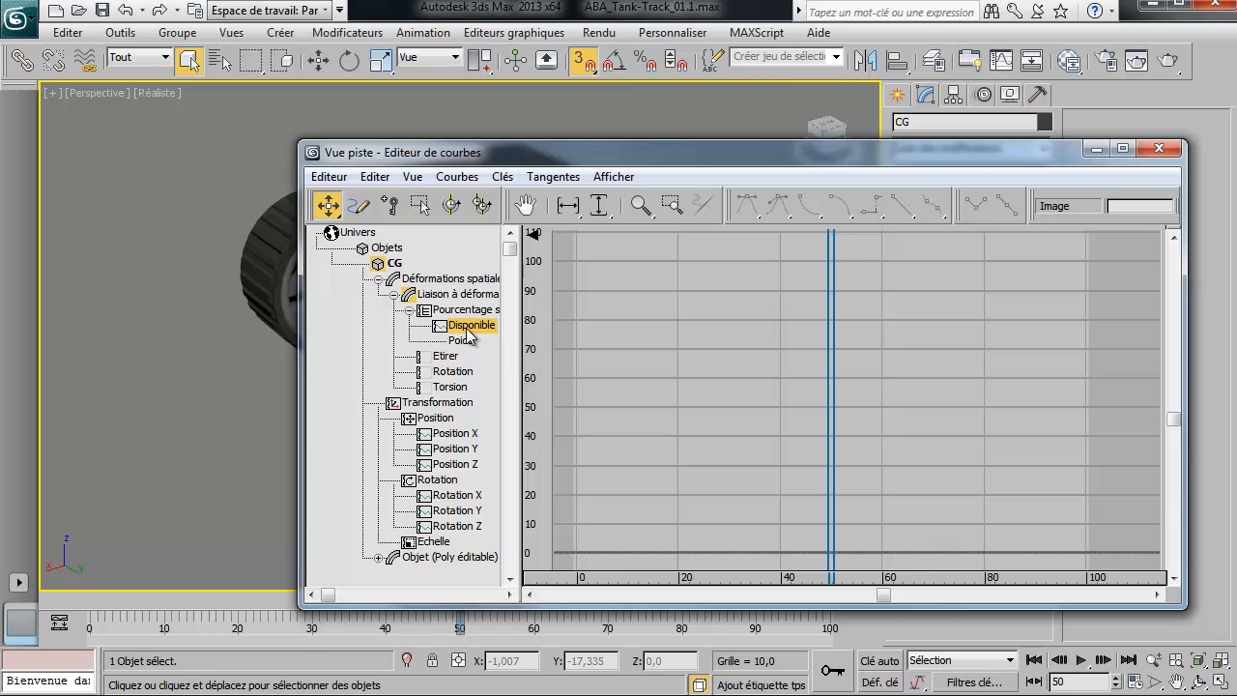
{"action": "right_click", "coordinate": [467, 333]}
{"action": "left_click", "coordinate": [488, 351]}
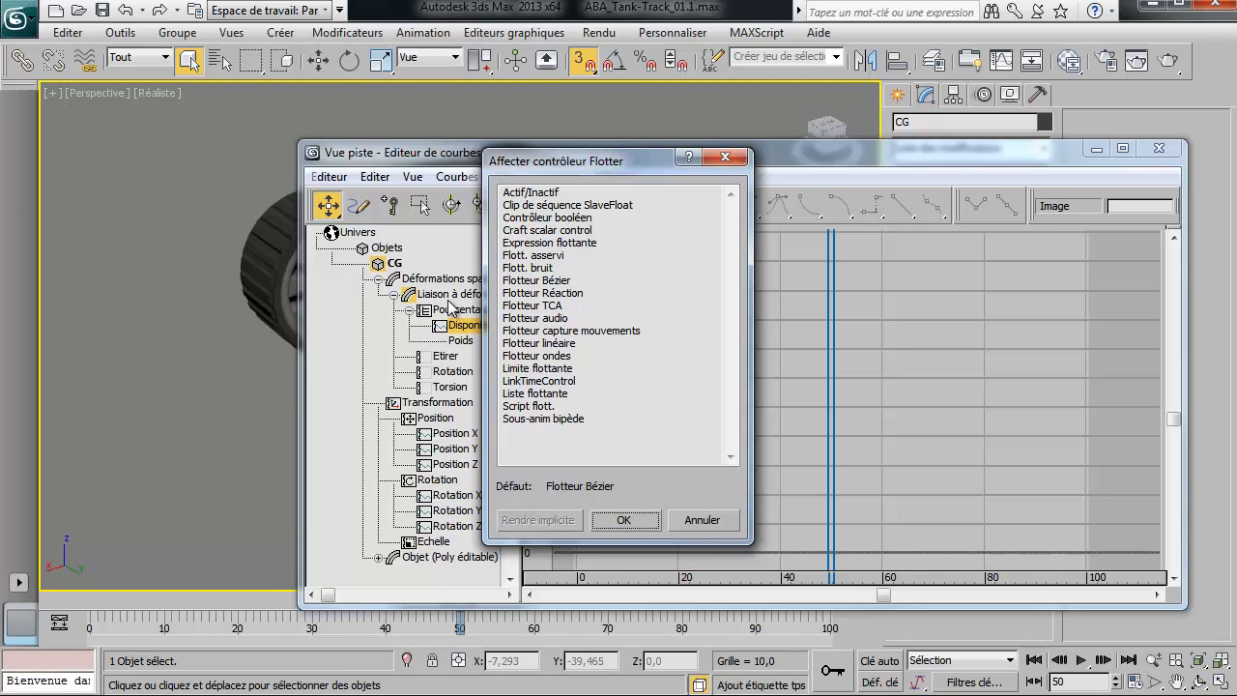
{"action": "left_click", "coordinate": [550, 283]}
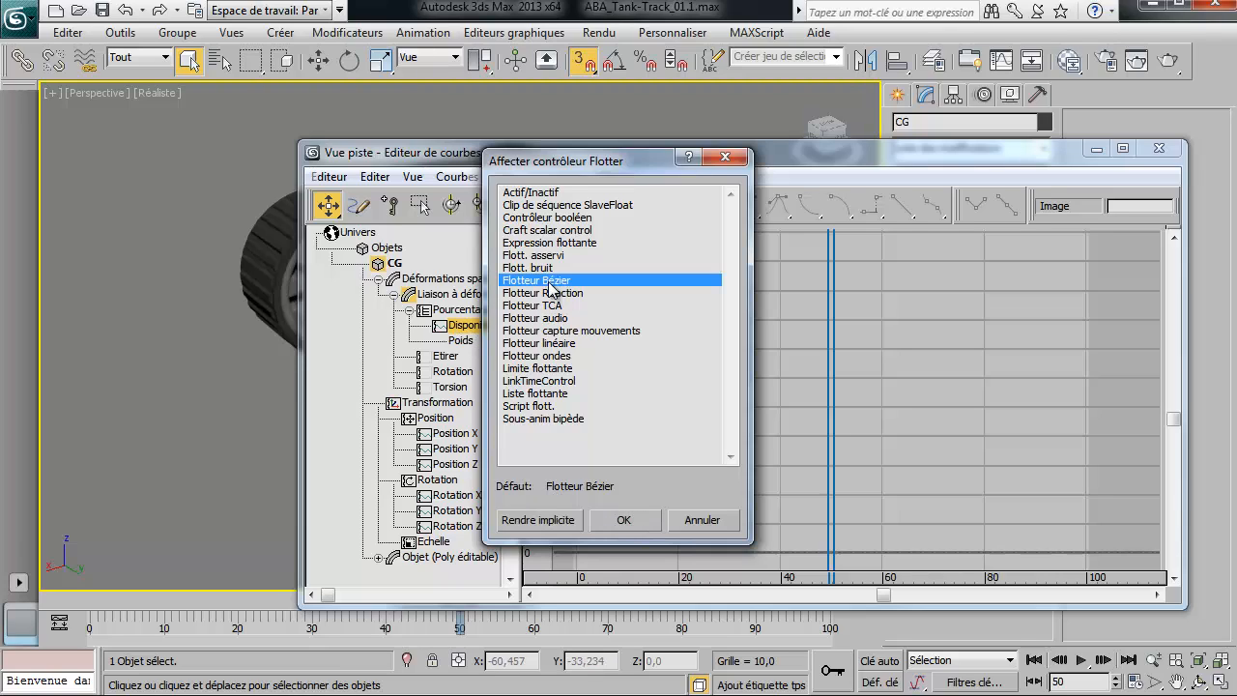
{"action": "left_click", "coordinate": [628, 521]}
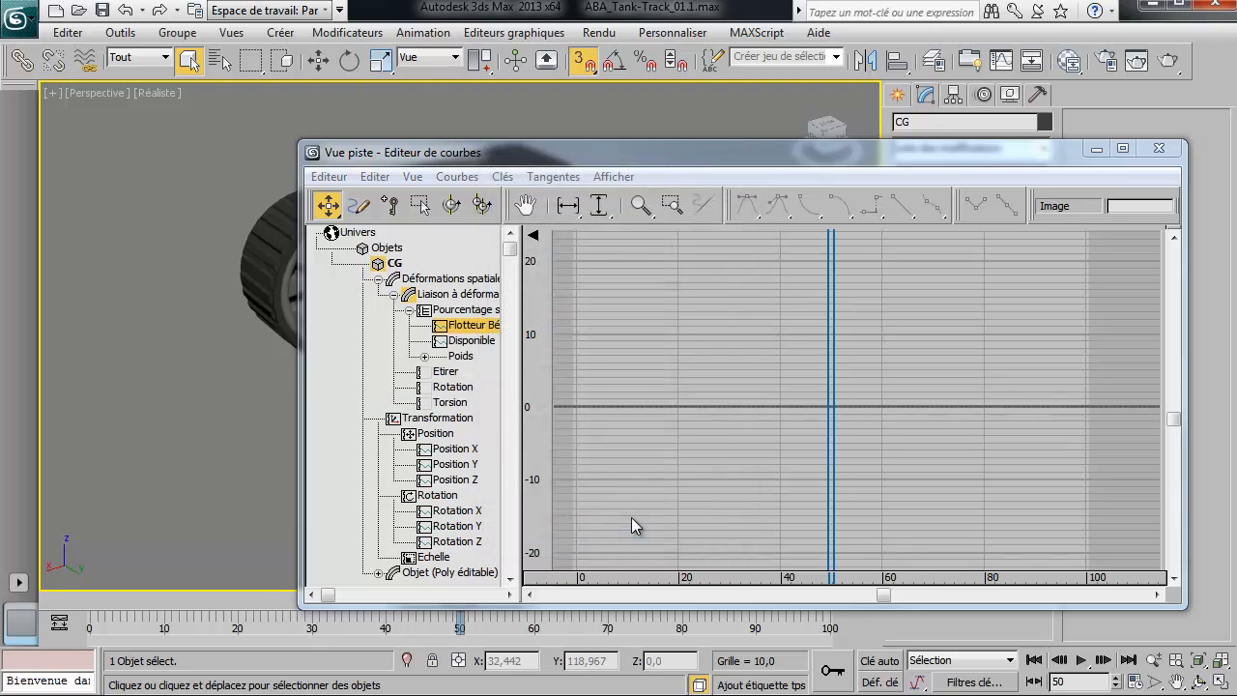
Step: Add a second Flotteur Bézier controller to the CG track's path percentage list through its remaining Disponible slot
{"action": "left_click", "coordinate": [463, 345]}
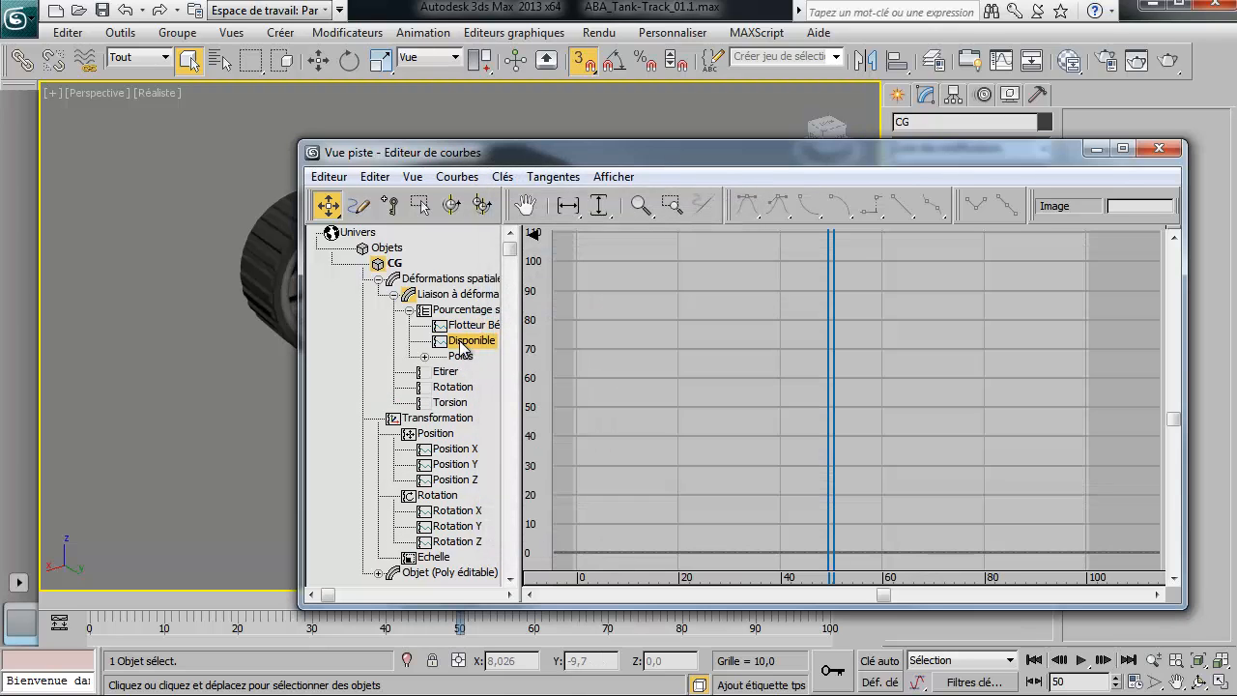
{"action": "right_click", "coordinate": [461, 345]}
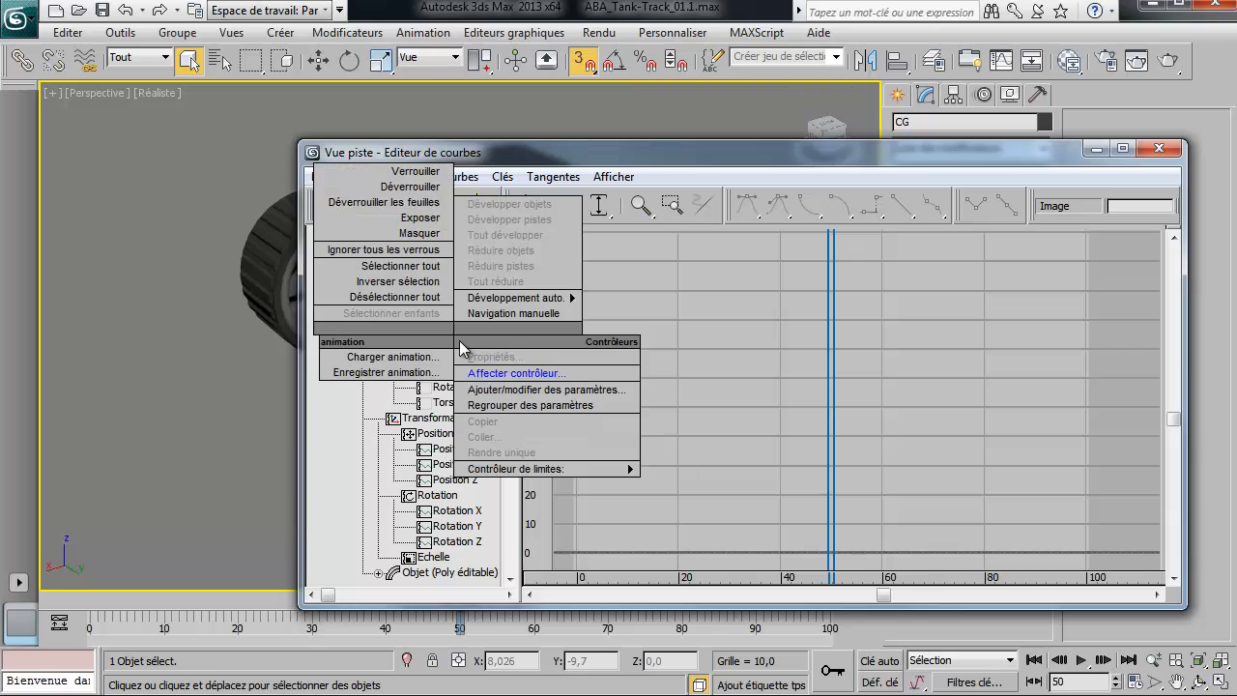
{"action": "left_click", "coordinate": [500, 374]}
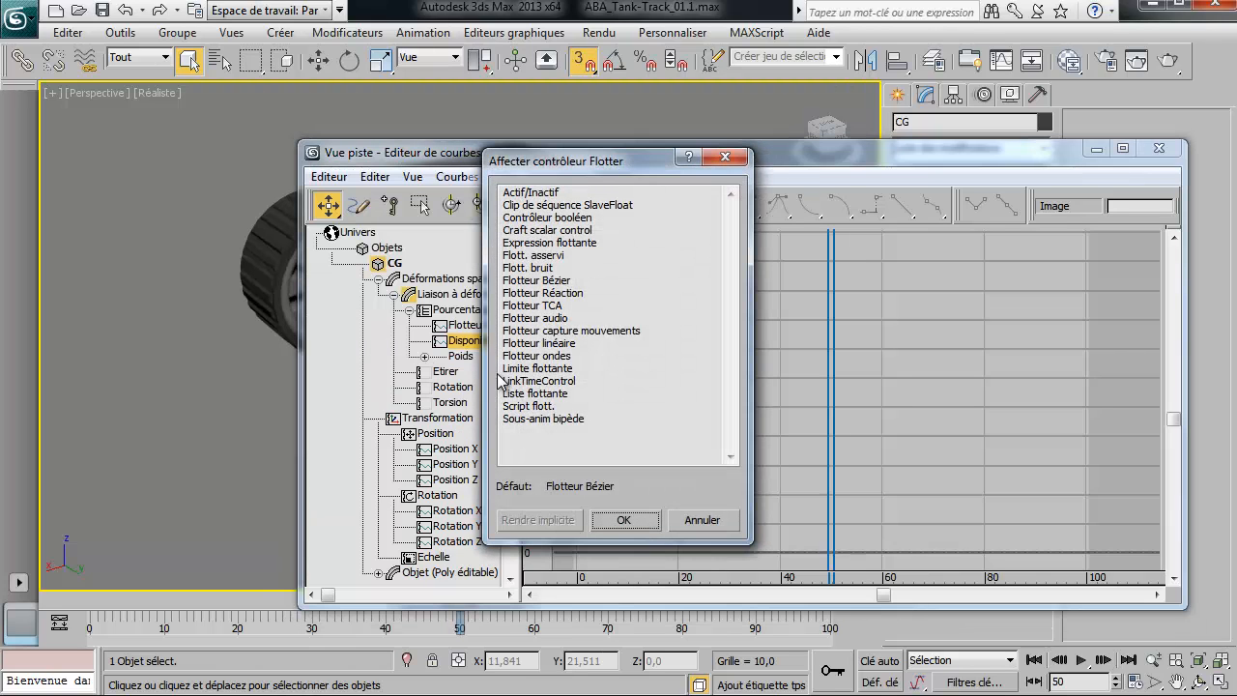
{"action": "left_click", "coordinate": [548, 280]}
{"action": "left_click", "coordinate": [623, 519]}
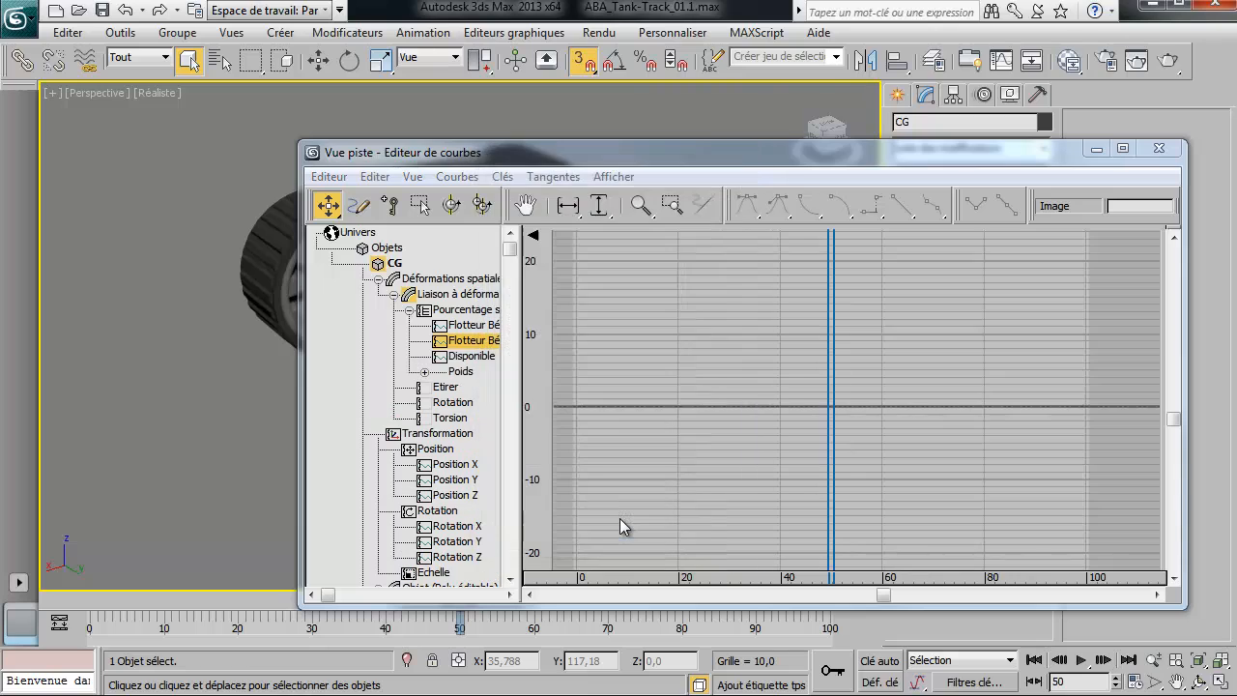
Step: Select the CD track and assign a Liste flottante controller to its path deformation's Pourcentage sur trajectoire parameter
{"action": "left_click", "coordinate": [280, 248]}
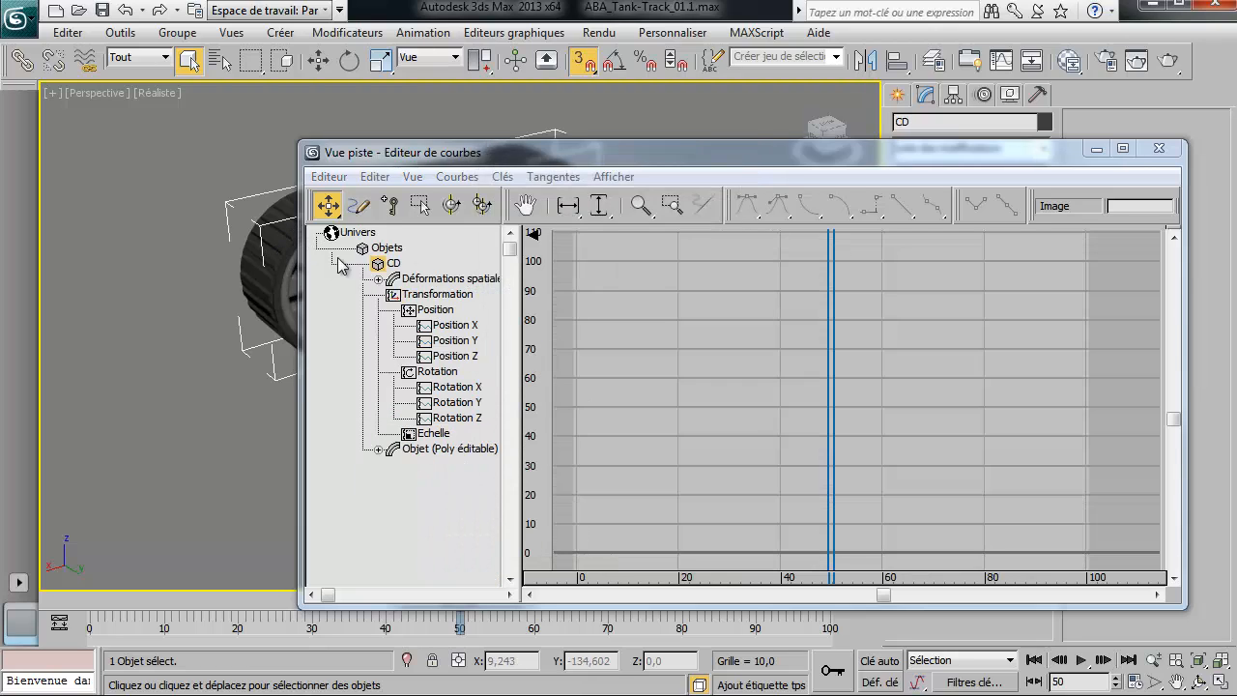
{"action": "left_click", "coordinate": [378, 278]}
{"action": "left_click", "coordinate": [394, 293]}
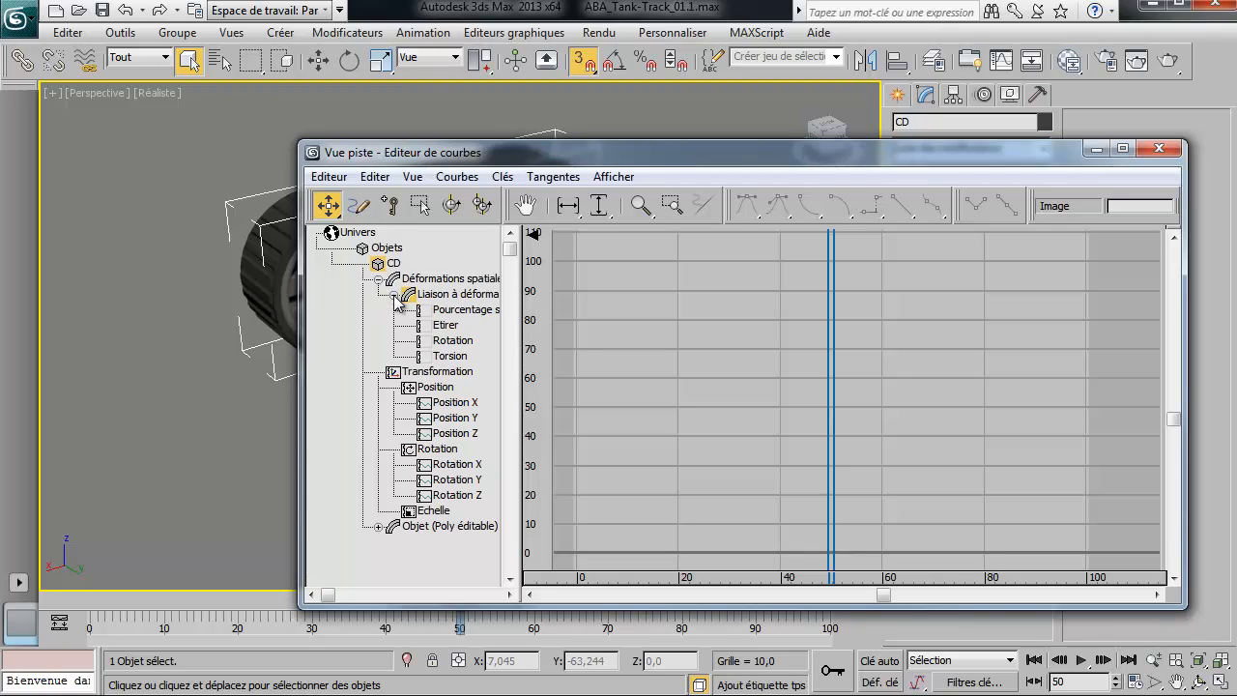
{"action": "left_click", "coordinate": [474, 312]}
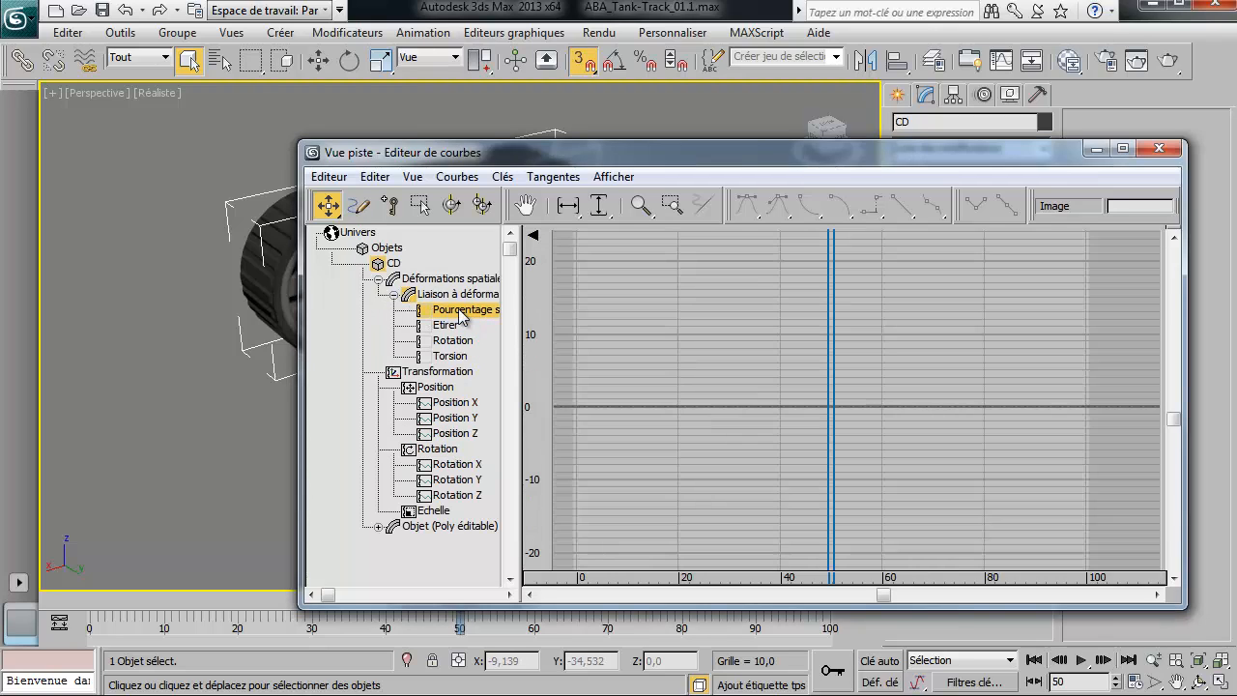
{"action": "right_click", "coordinate": [460, 310]}
{"action": "left_click", "coordinate": [504, 341]}
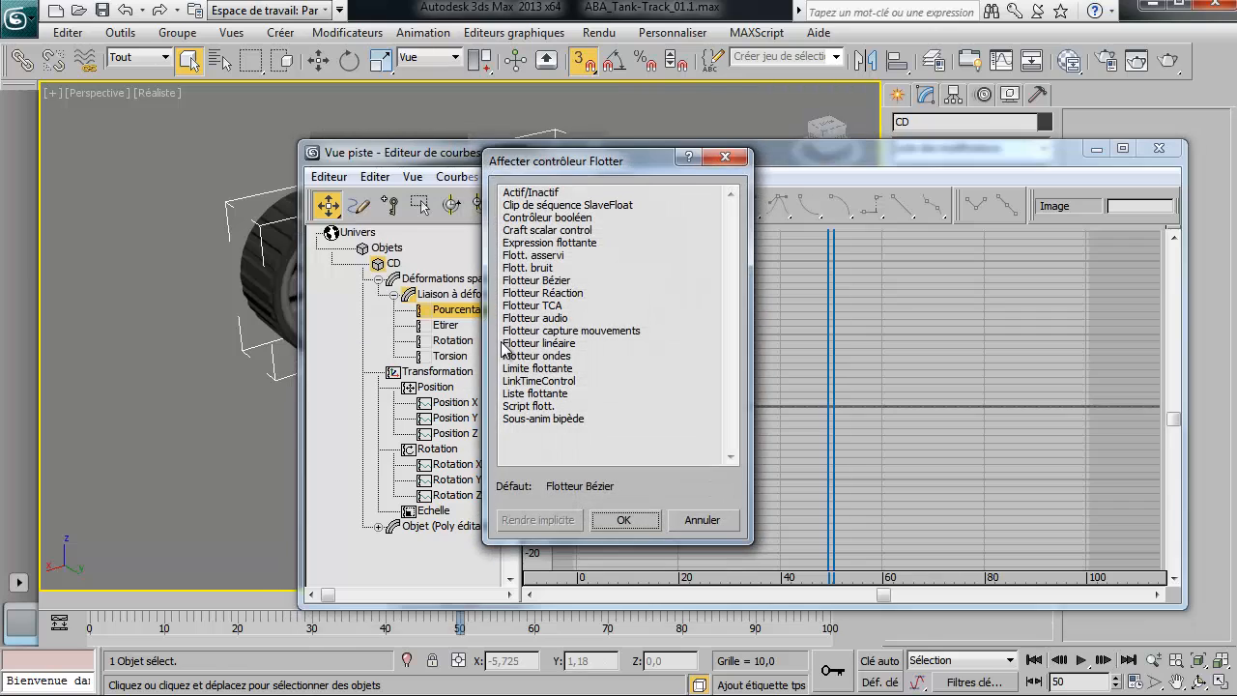
{"action": "left_click", "coordinate": [546, 395]}
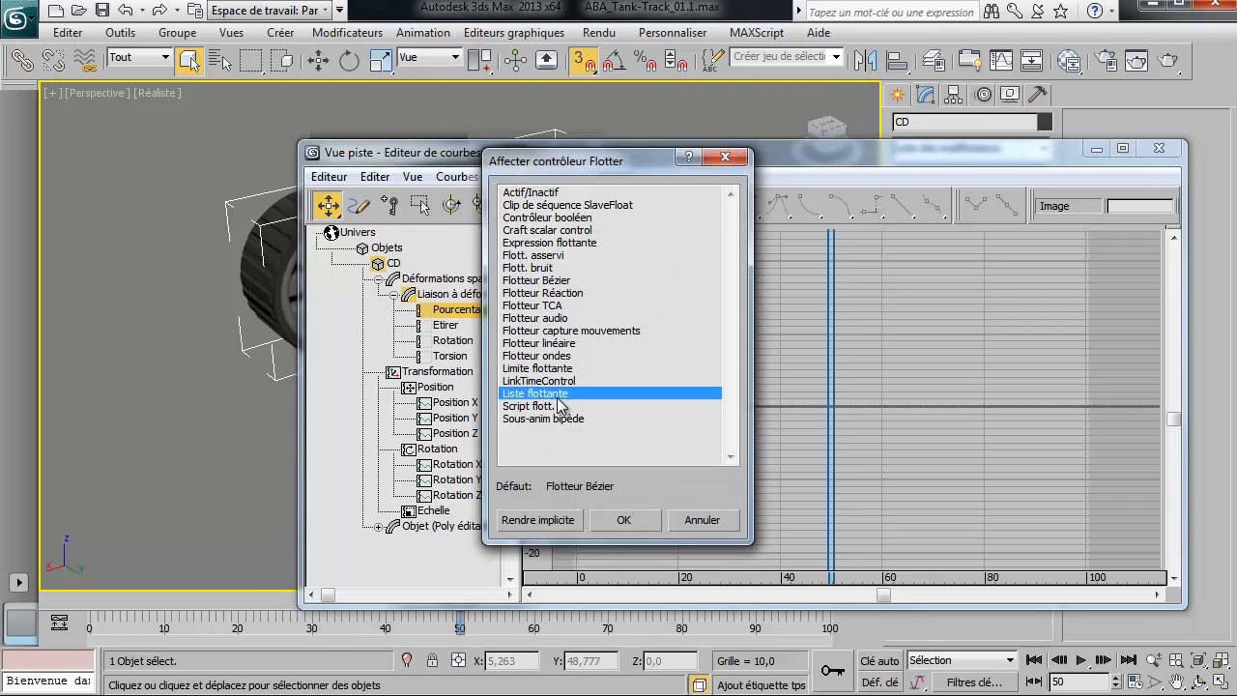
{"action": "left_click", "coordinate": [628, 521]}
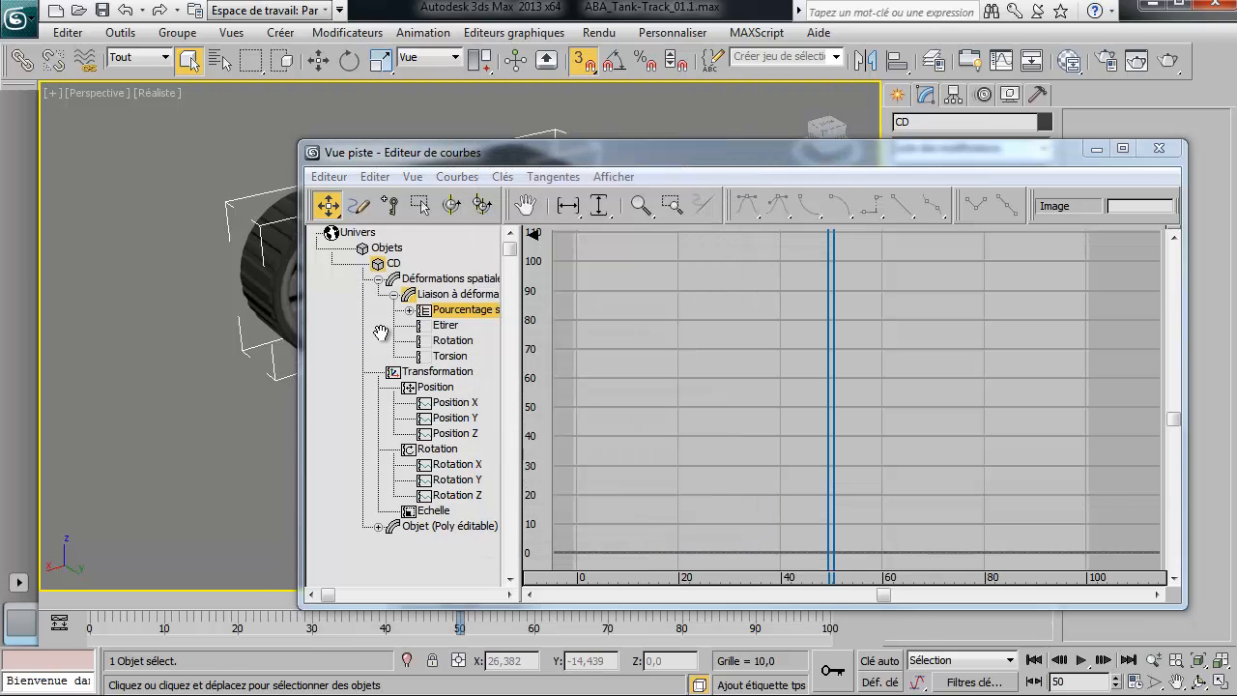
Step: Assign a Flotteur Bézier controller to the Disponible slot in the CD track's path percentage list
{"action": "left_click", "coordinate": [409, 310]}
{"action": "left_click", "coordinate": [469, 329]}
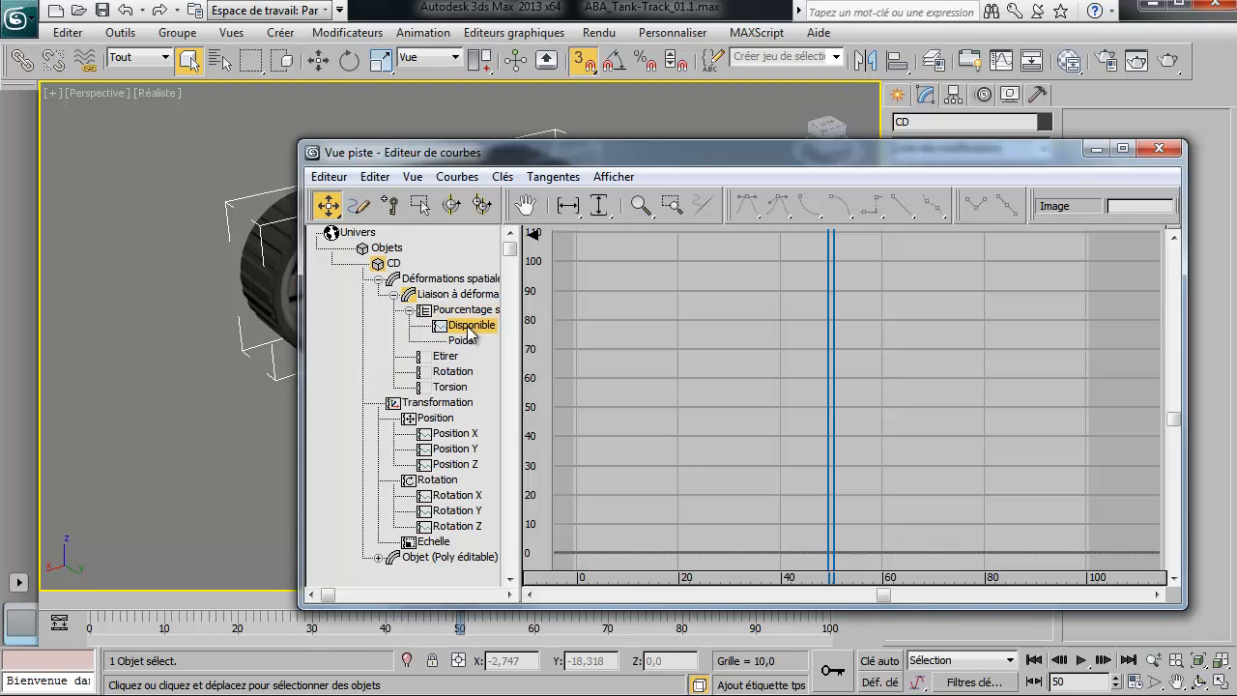
{"action": "right_click", "coordinate": [464, 333]}
{"action": "left_click", "coordinate": [473, 346]}
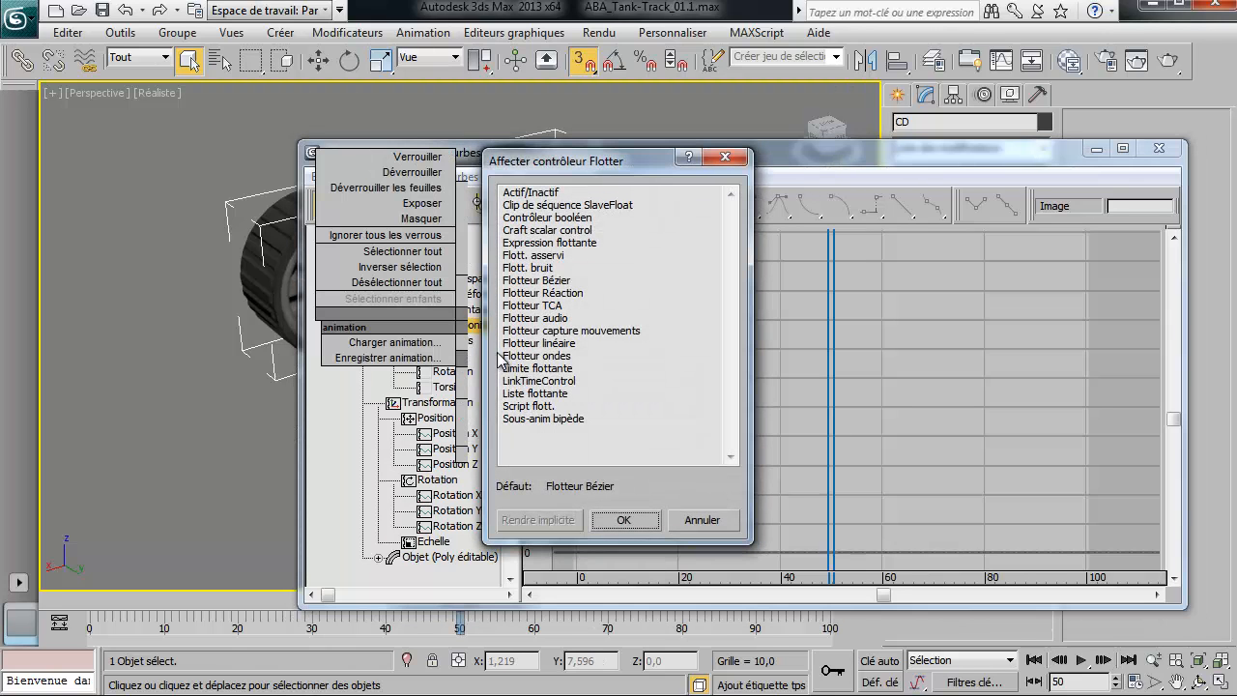
{"action": "left_click", "coordinate": [543, 281]}
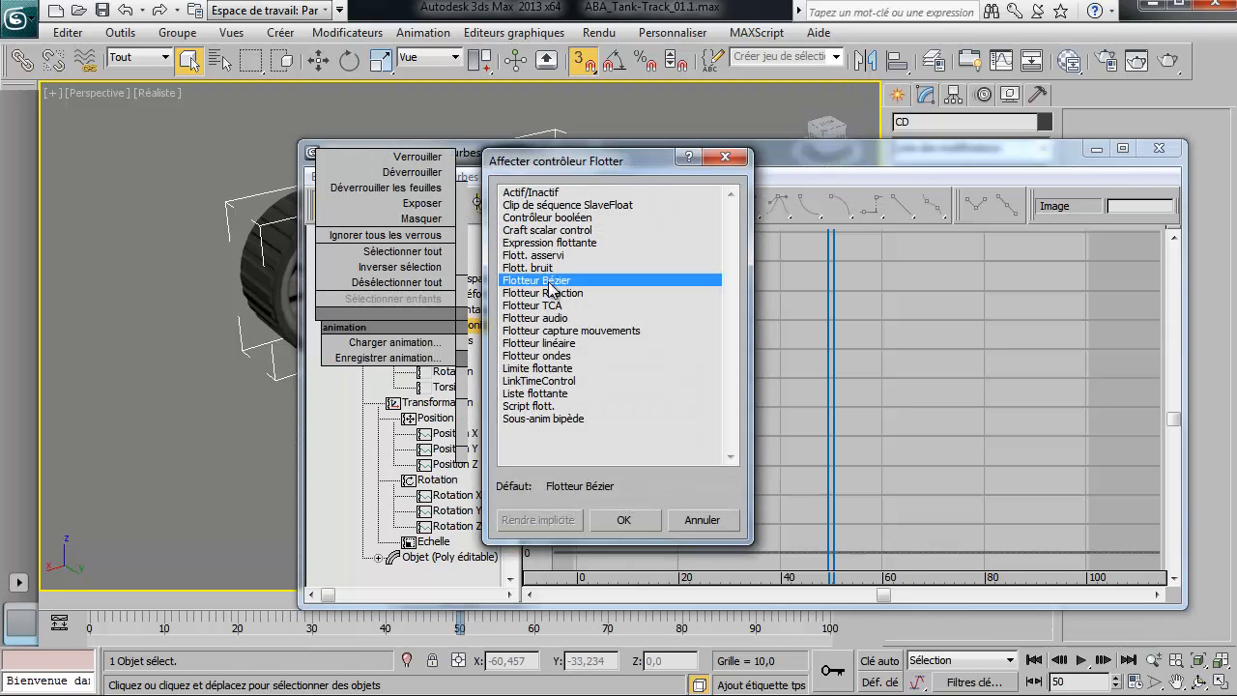
{"action": "left_click", "coordinate": [625, 520]}
Step: Add a second Flotteur Bézier controller to the CD track's path percentage list through its remaining Disponible slot
{"action": "right_click", "coordinate": [467, 342]}
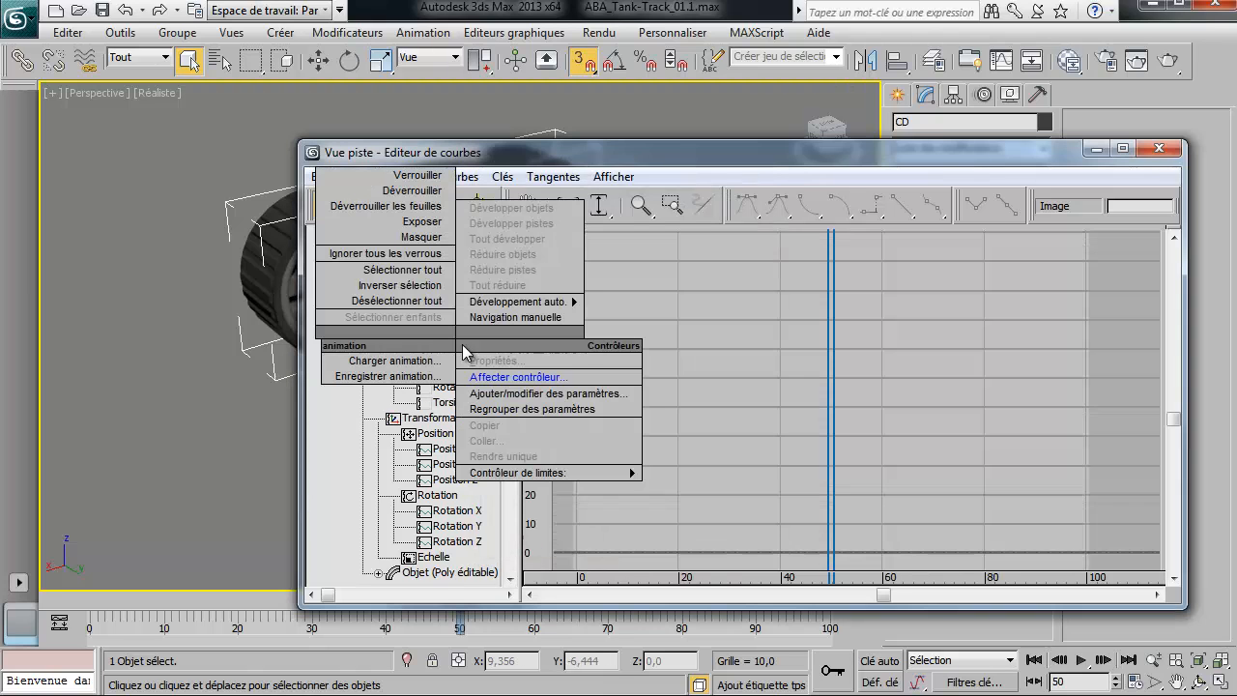
{"action": "left_click", "coordinate": [522, 386]}
{"action": "left_click", "coordinate": [557, 280]}
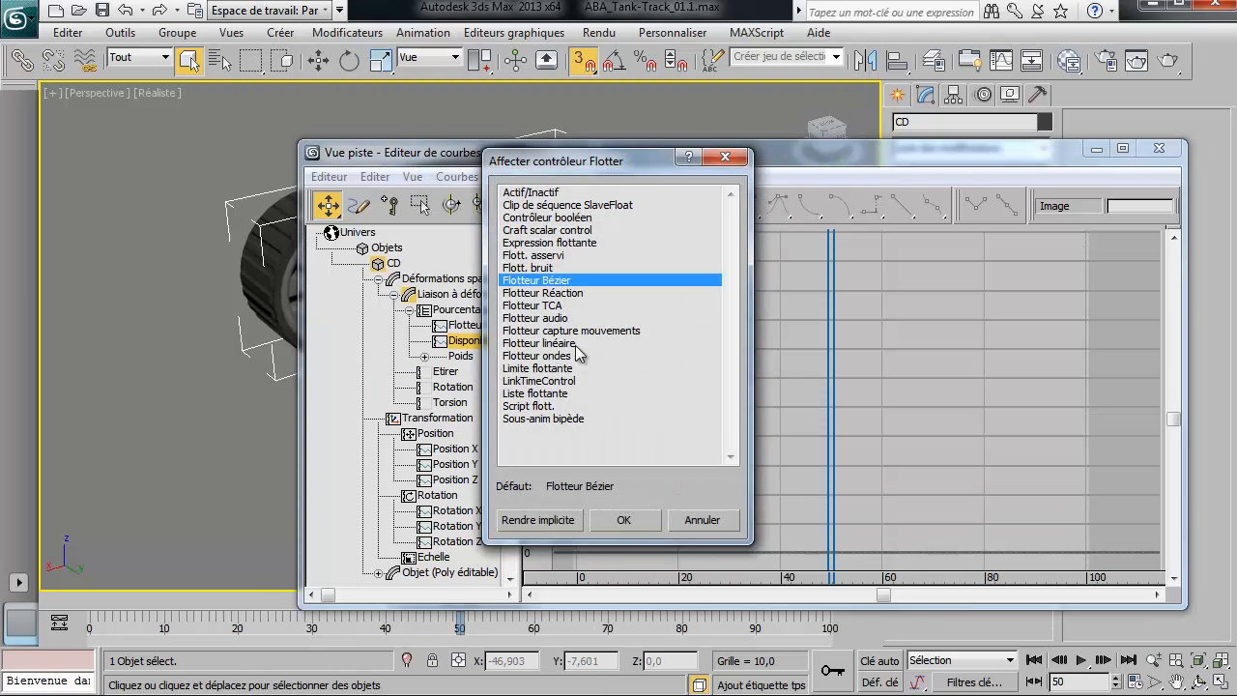
{"action": "left_click", "coordinate": [623, 520]}
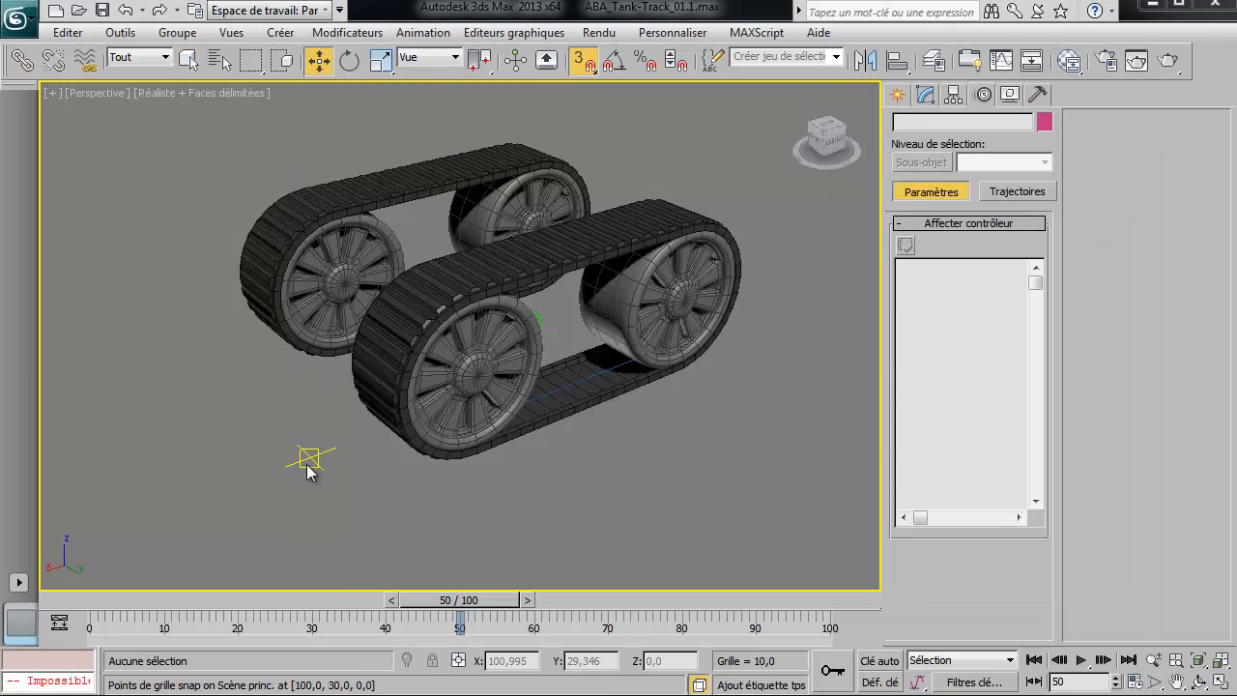
Step: Turn off 3D snapping and choose the CG track's first path-percentage Flotteur Bézier as the parameter to wire
{"action": "left_click", "coordinate": [583, 58]}
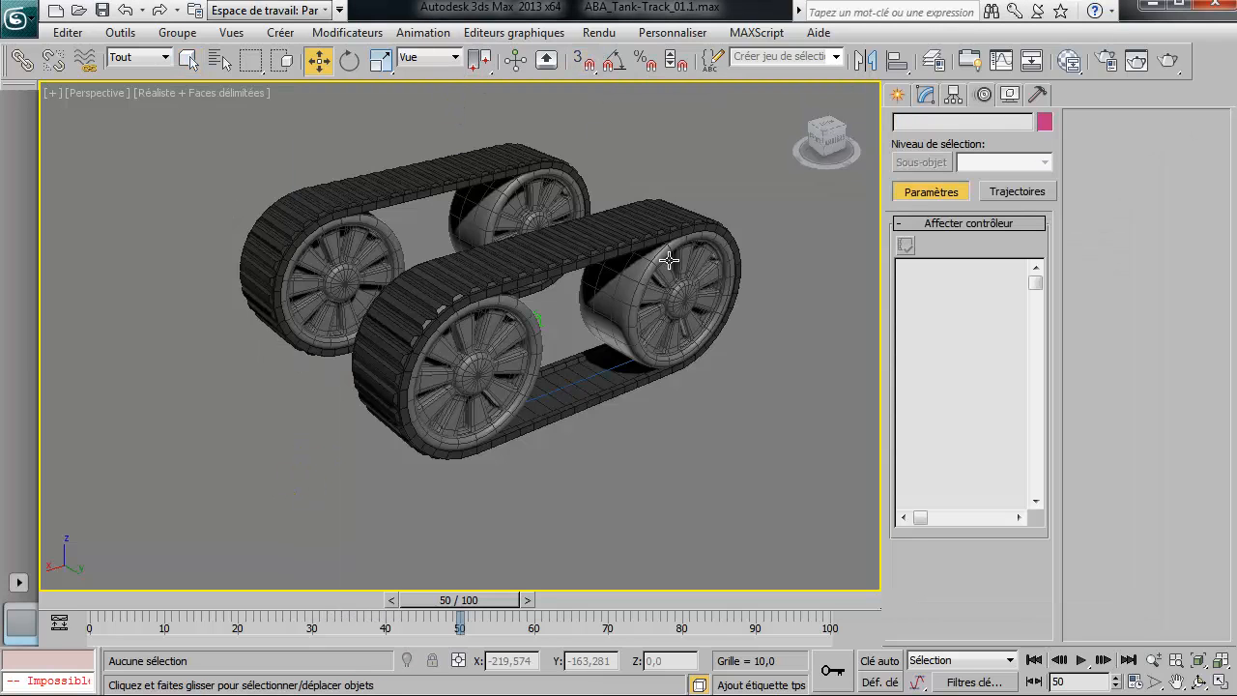
{"action": "left_click", "coordinate": [591, 255]}
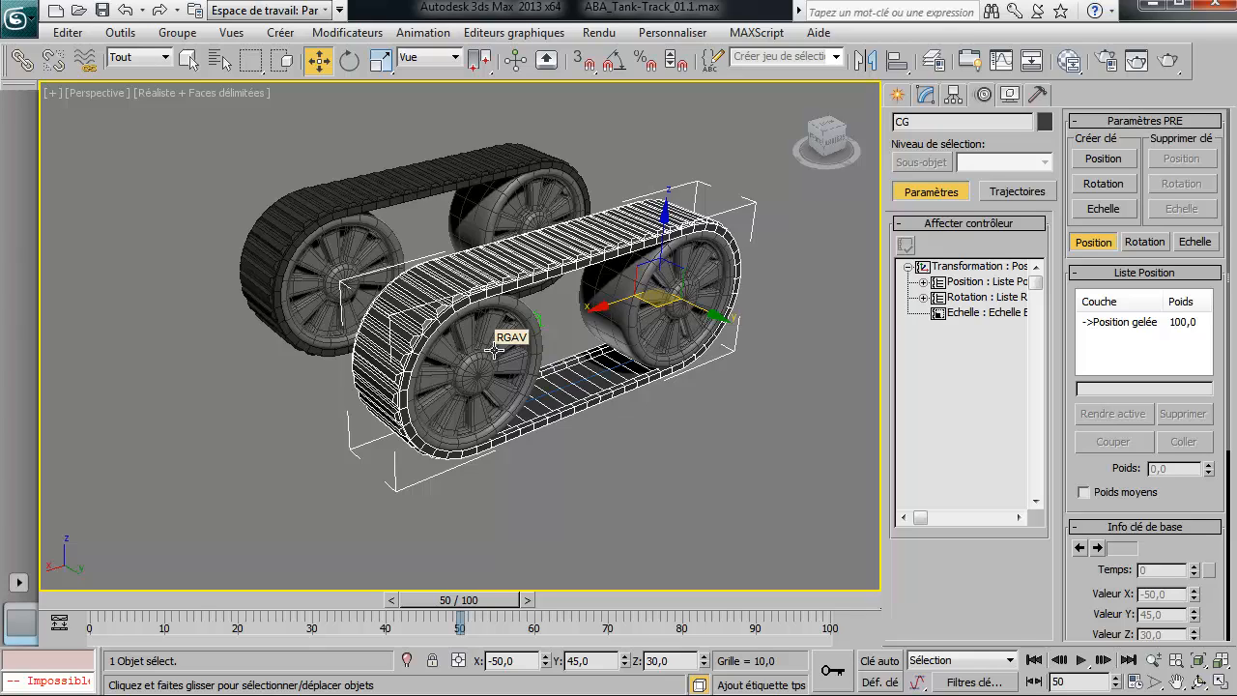
{"action": "right_click", "coordinate": [628, 230]}
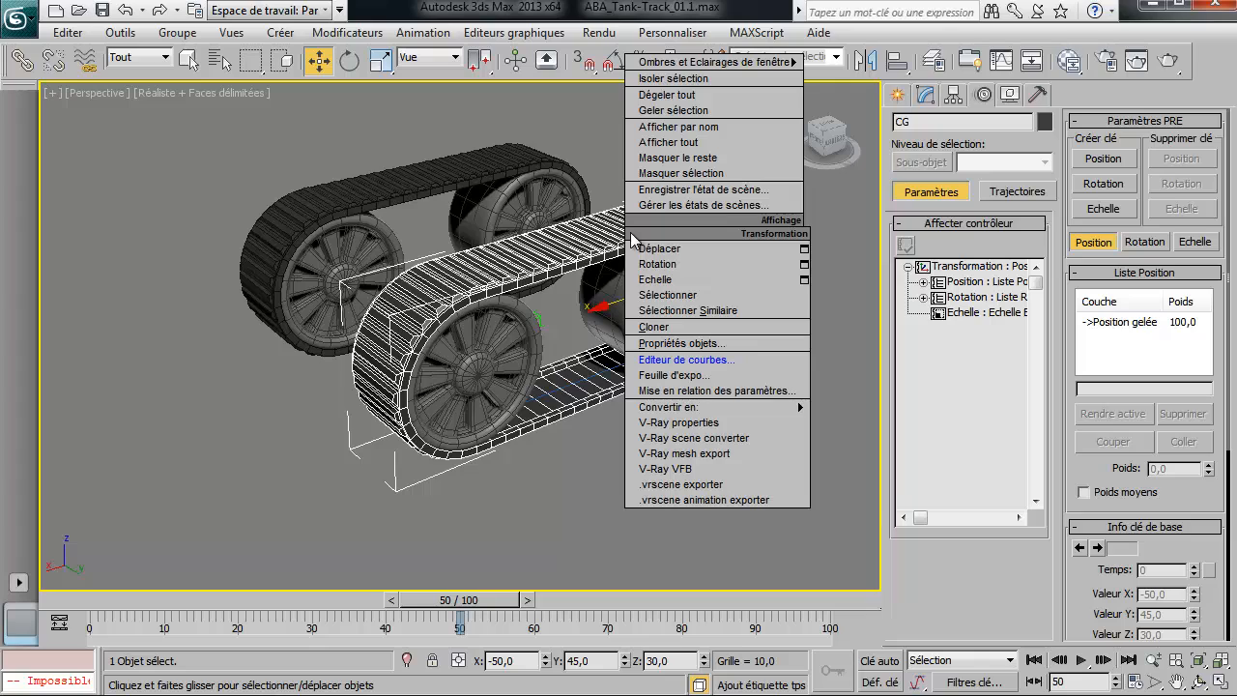
{"action": "left_click", "coordinate": [689, 390]}
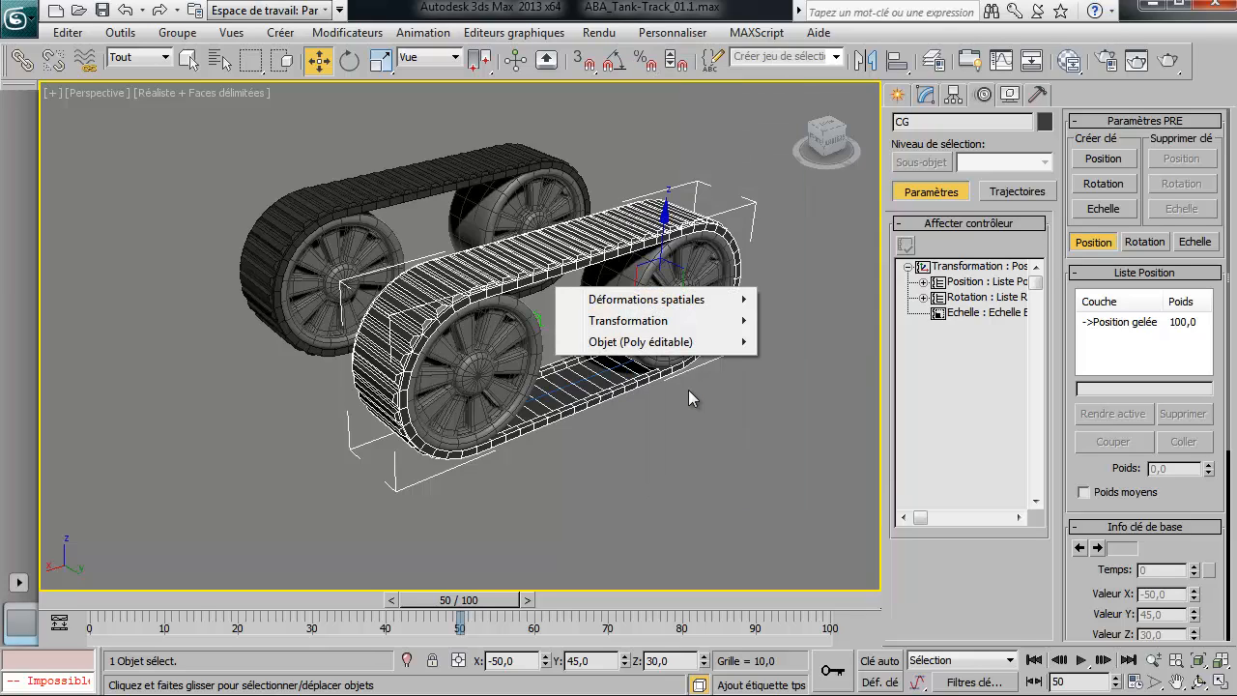
{"action": "mouse_move", "coordinate": [657, 305]}
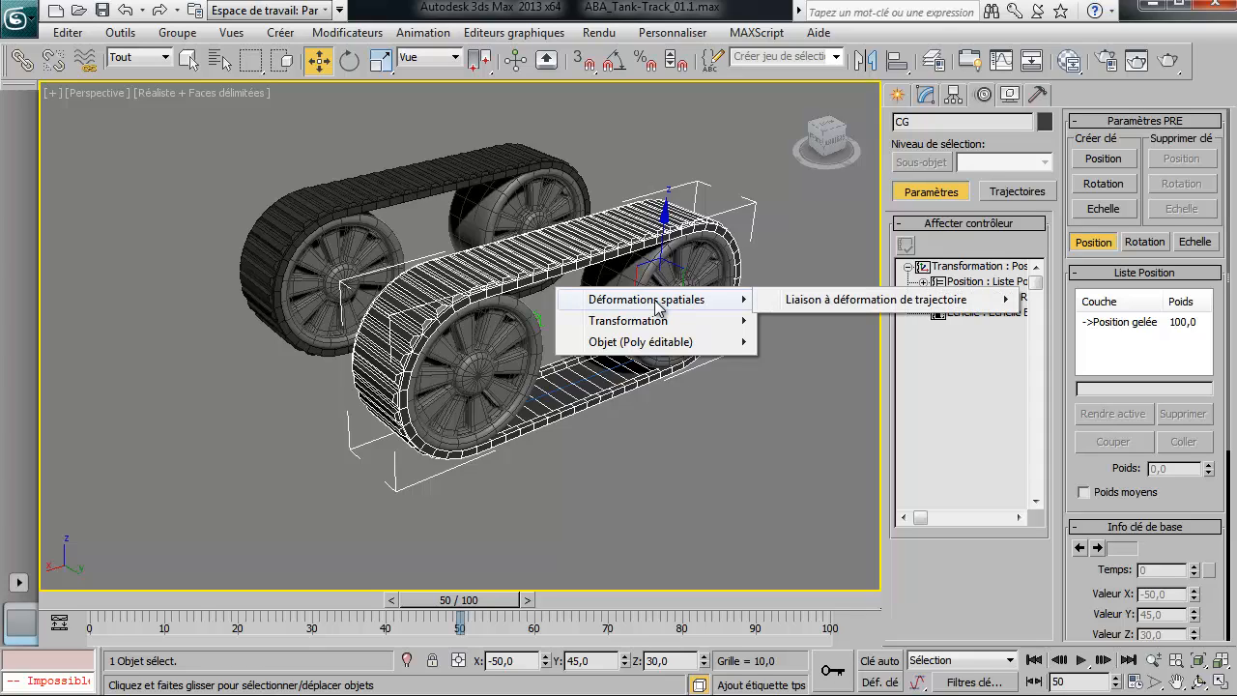
{"action": "mouse_move", "coordinate": [851, 305]}
{"action": "mouse_move", "coordinate": [1055, 307]}
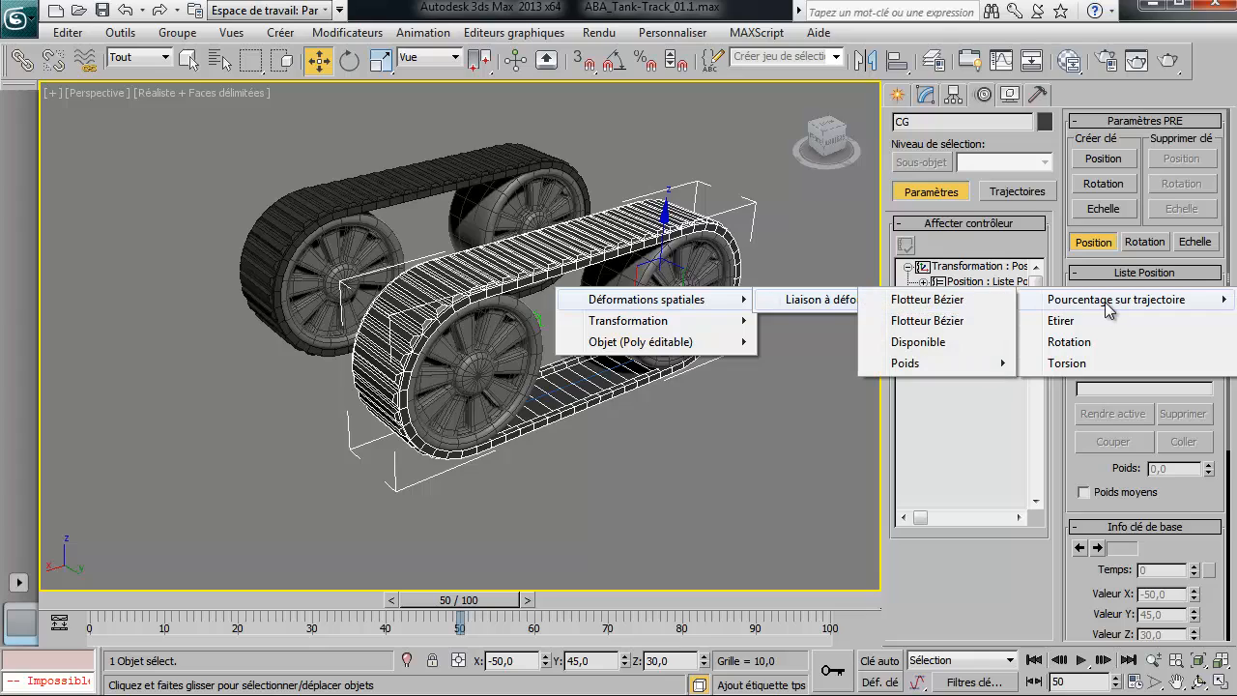
{"action": "left_click", "coordinate": [920, 304]}
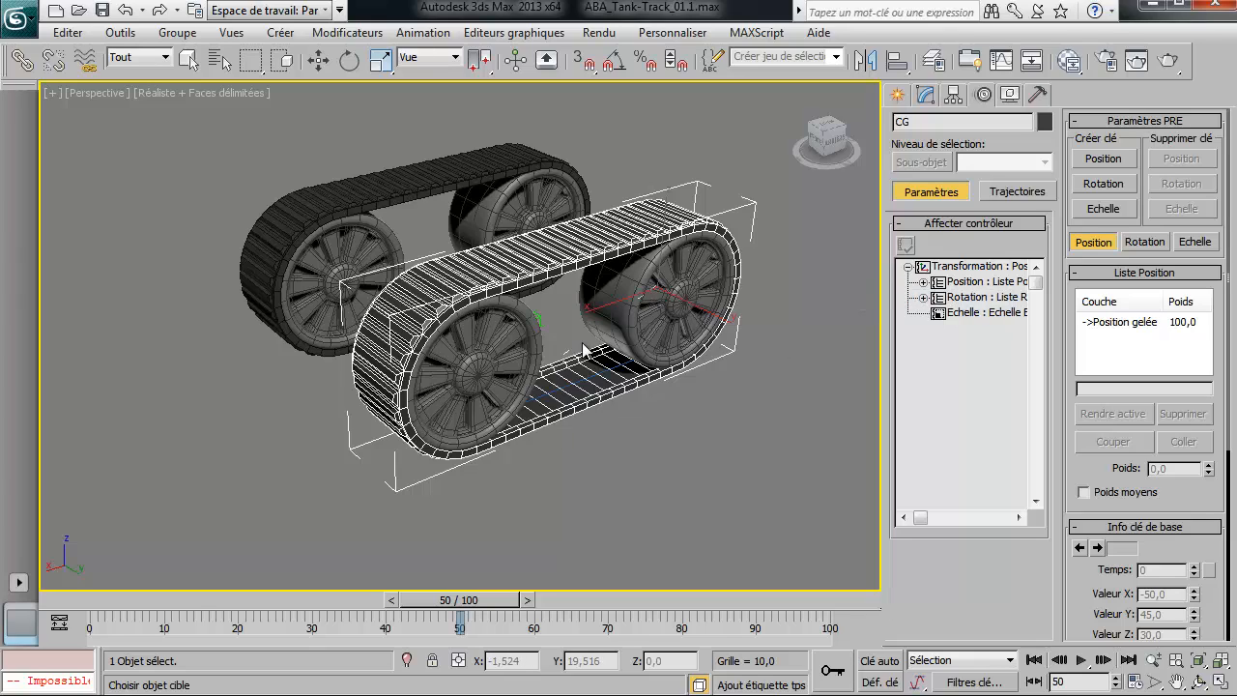
Step: Pick the RGAV wheel's Rotation Y under its RX rotation layer as the other parameter of the wire
{"action": "left_click", "coordinate": [502, 360]}
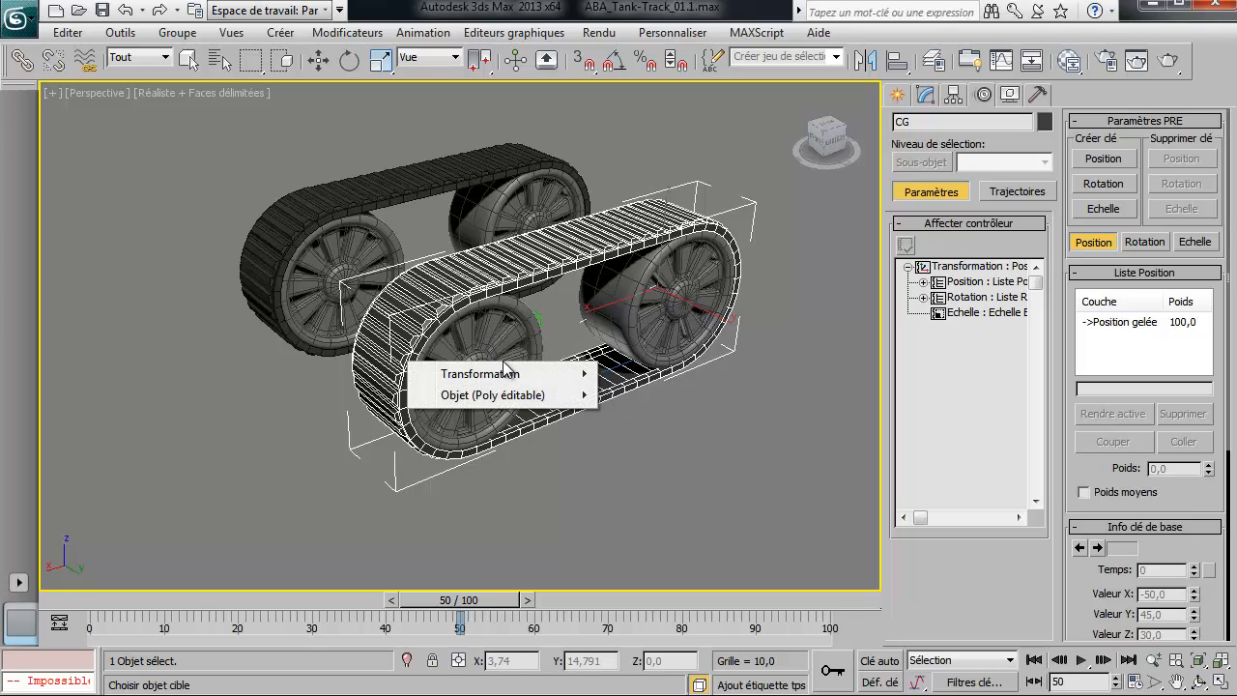
{"action": "mouse_move", "coordinate": [513, 377]}
{"action": "mouse_move", "coordinate": [656, 375]}
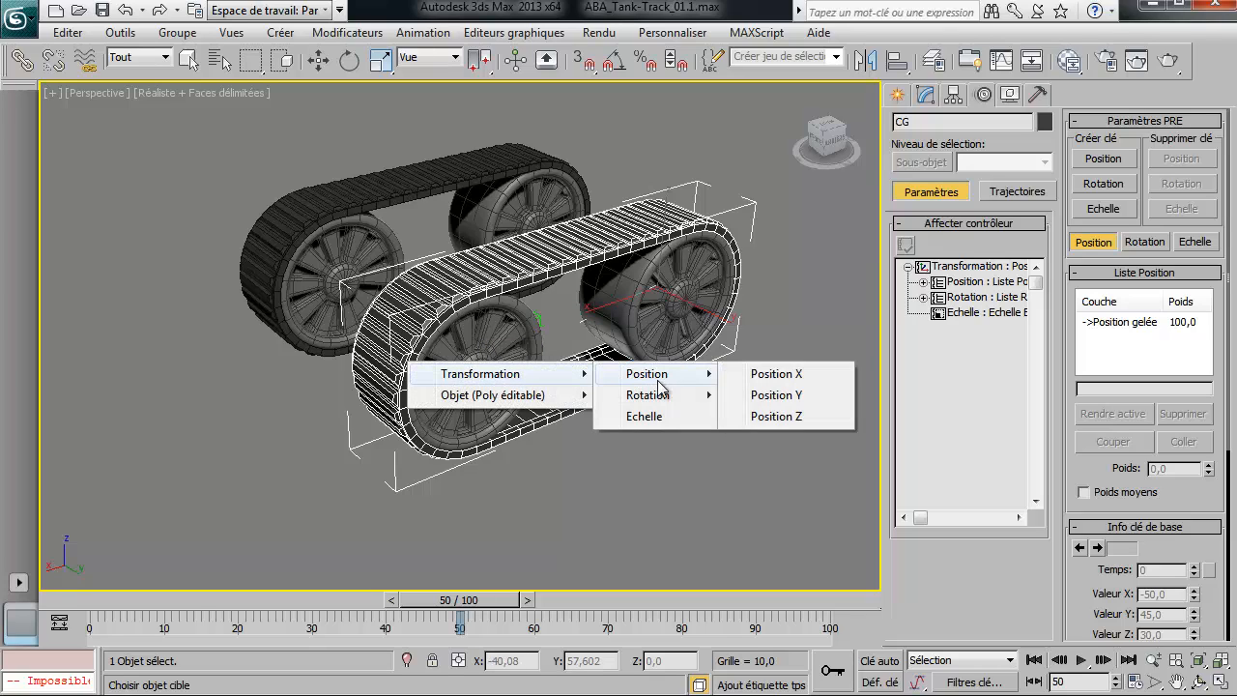
{"action": "mouse_move", "coordinate": [783, 417]}
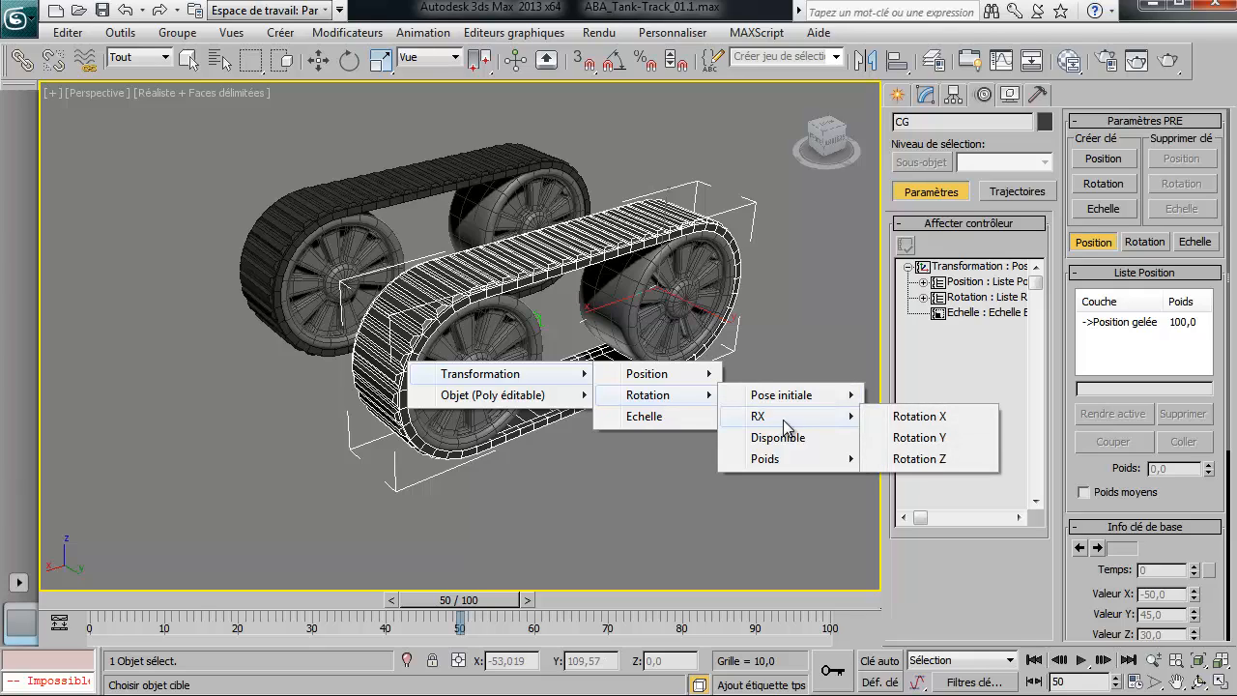
{"action": "left_click", "coordinate": [919, 438]}
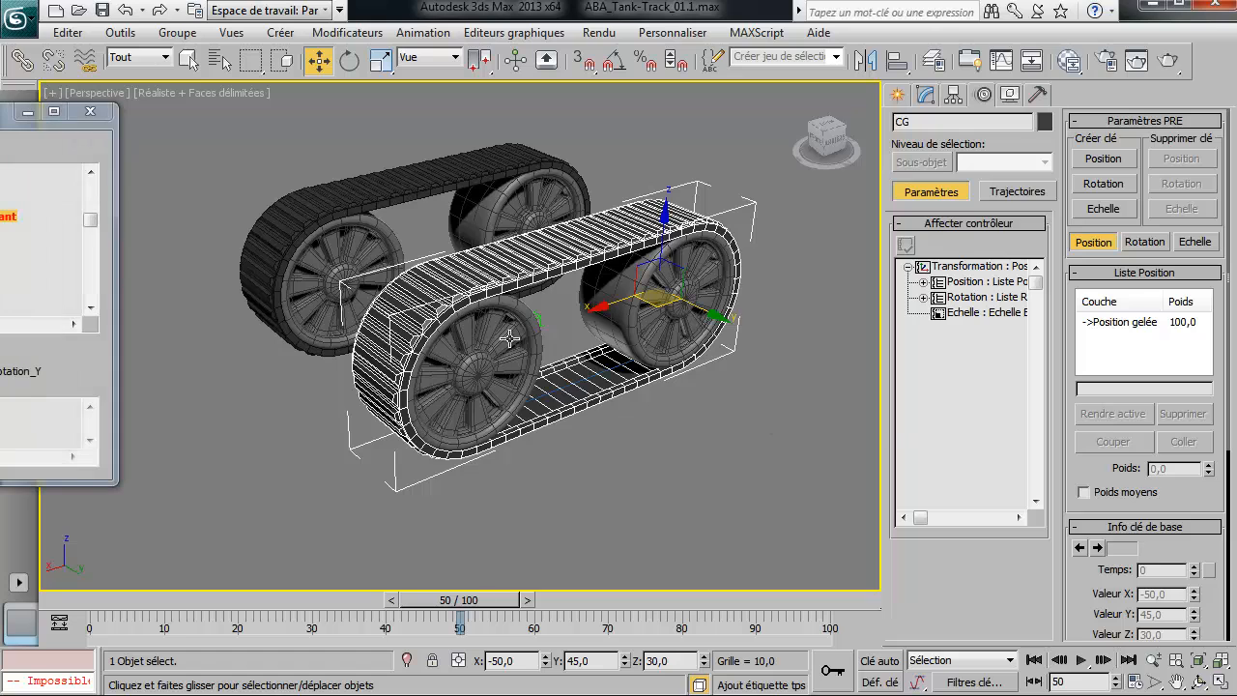
Step: Connect the wire one way so RGAV's Rotation Y drives CG's first Flotteur Bézier, and try the motion on the timeline
{"action": "left_click_drag", "start_coordinate": [0, 118], "coordinate": [1042, 290]}
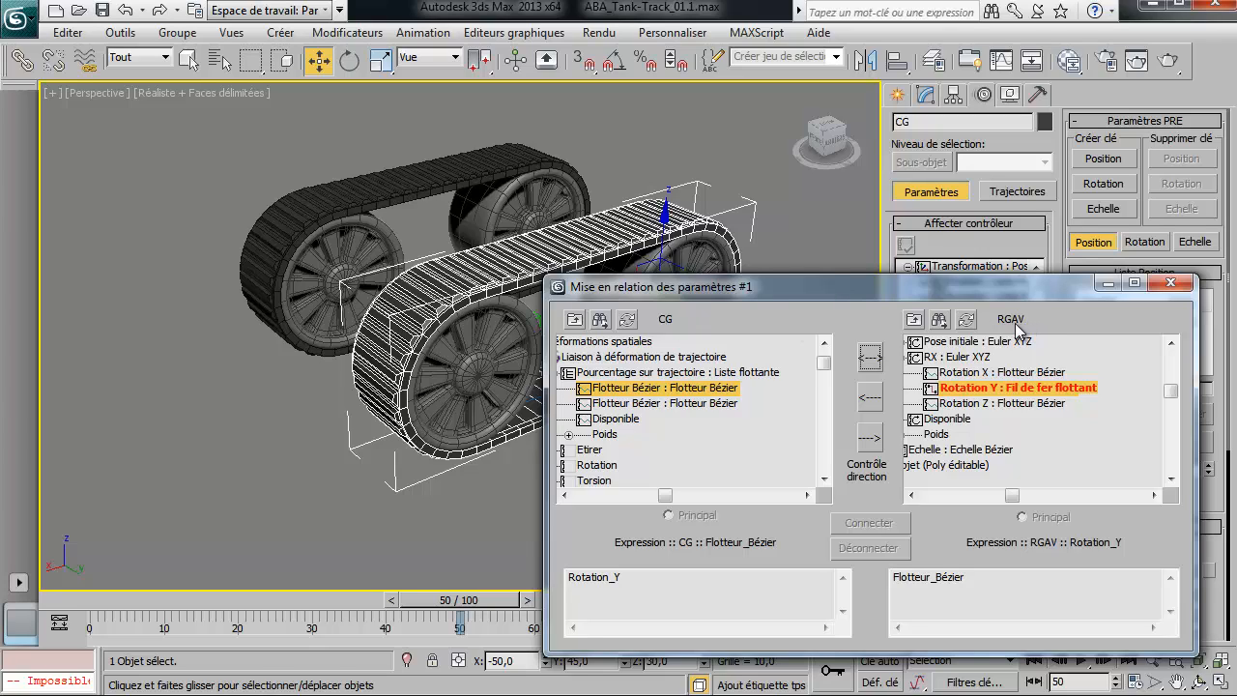
{"action": "left_click", "coordinate": [871, 398]}
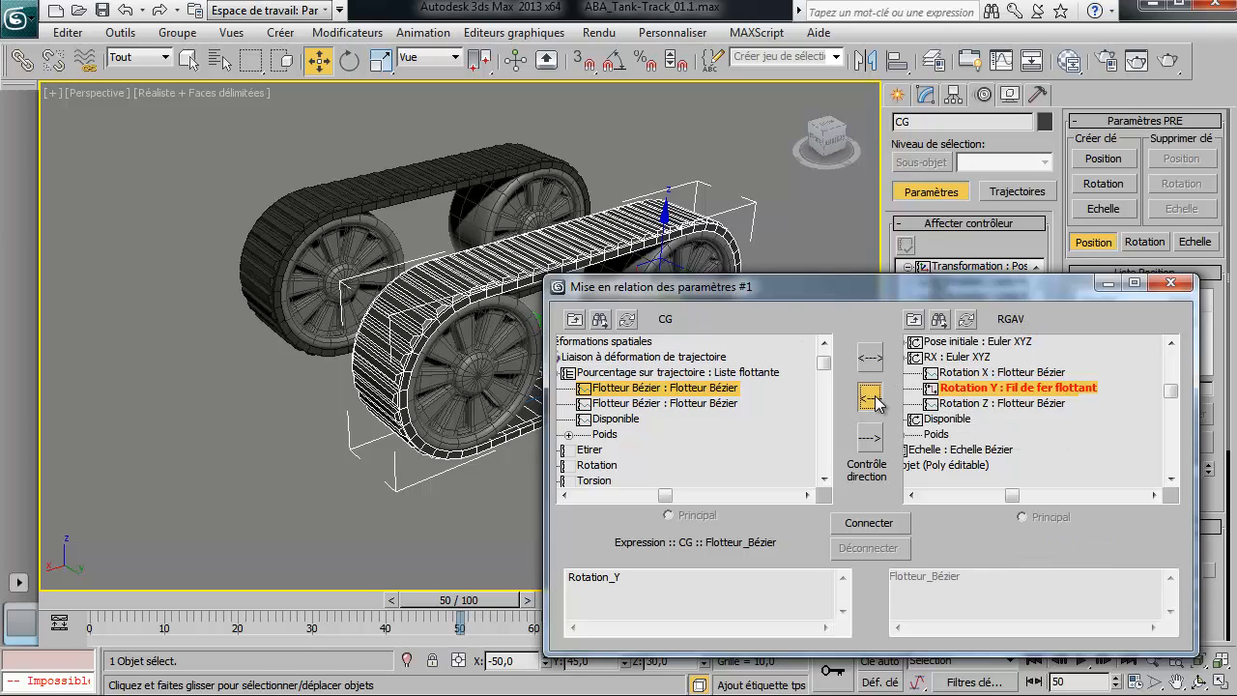
{"action": "left_click", "coordinate": [867, 523]}
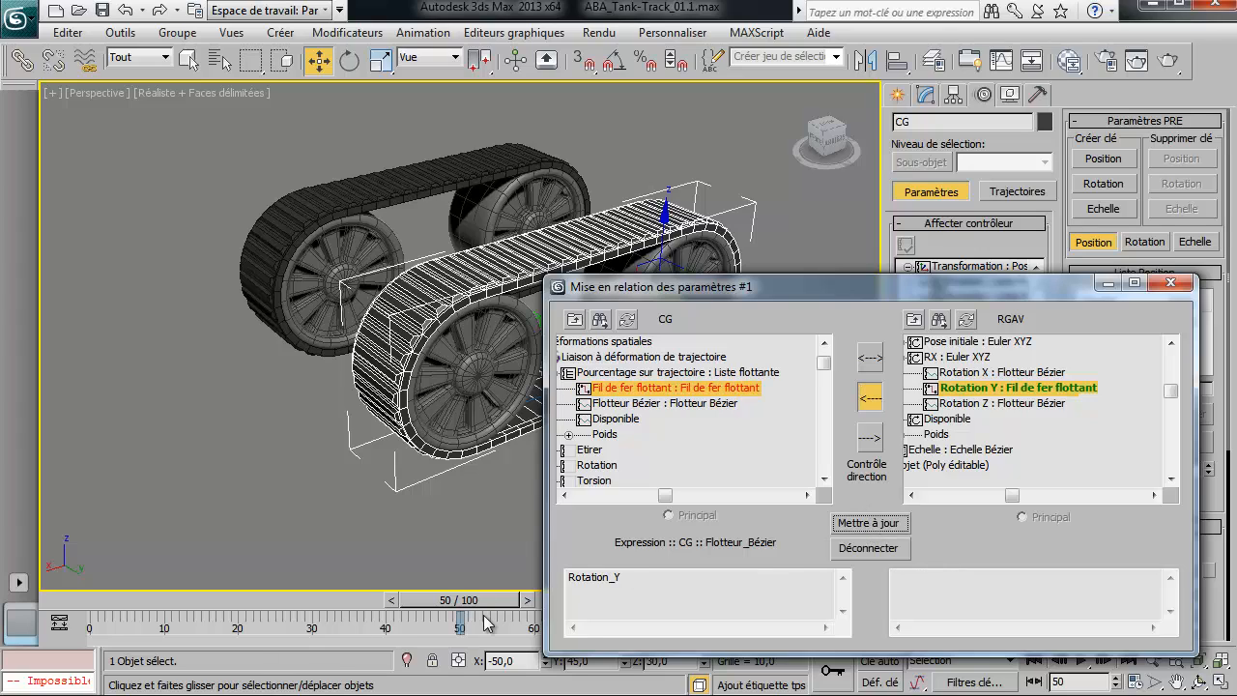
{"action": "left_click_drag", "start_coordinate": [468, 601], "coordinate": [472, 574]}
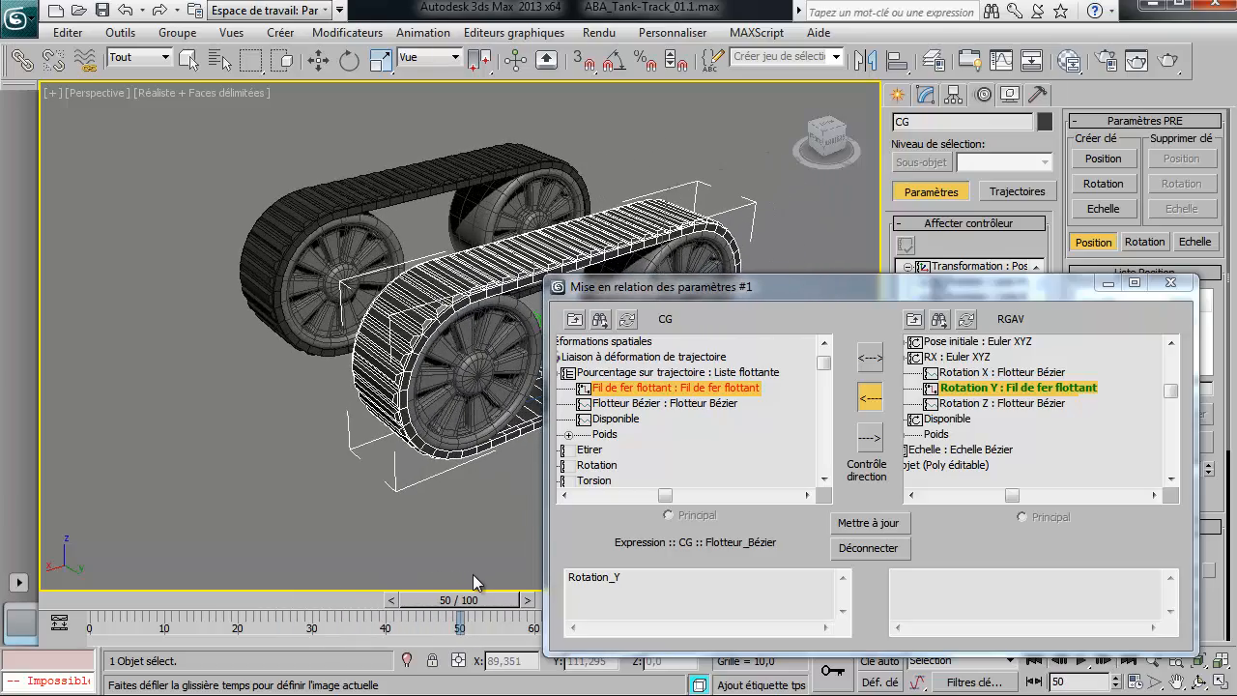
{"action": "key", "text": "w"}
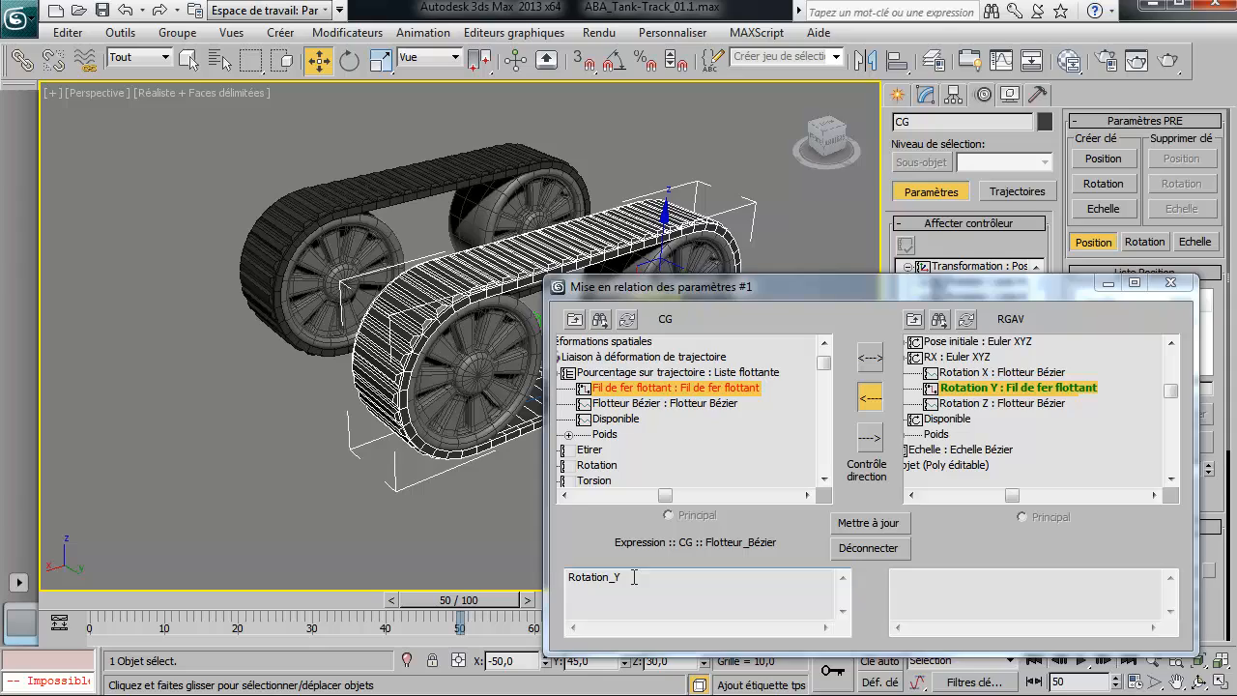
Step: Set CG's wire expression to Rotation_Y/15, update the connection and test the track's motion by scrubbing to frame 54
{"action": "left_click", "coordinate": [635, 577]}
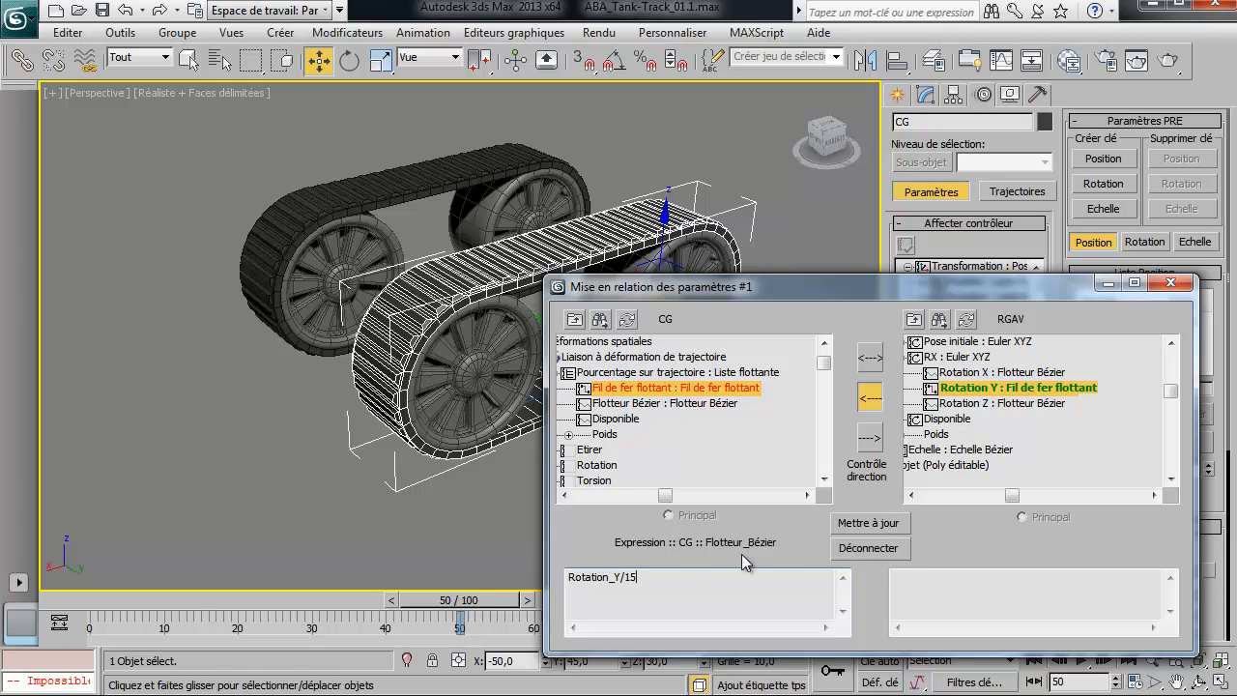
{"action": "left_click", "coordinate": [887, 523]}
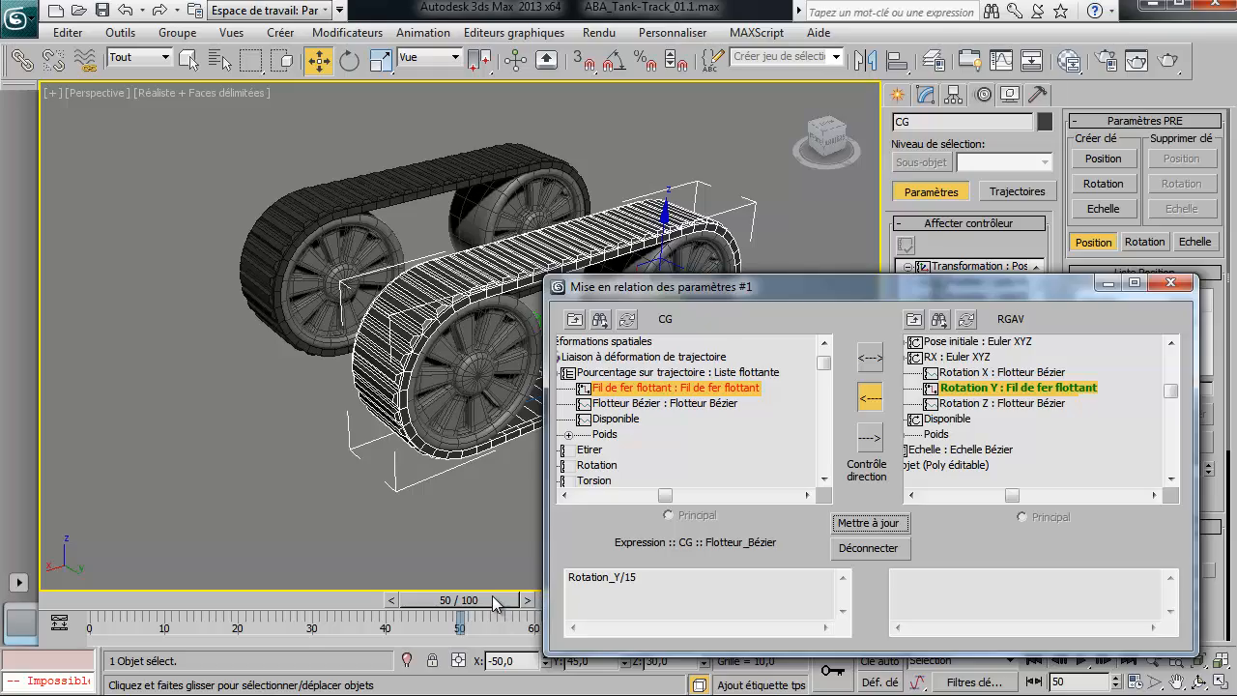
{"action": "left_click_drag", "start_coordinate": [497, 604], "coordinate": [526, 628]}
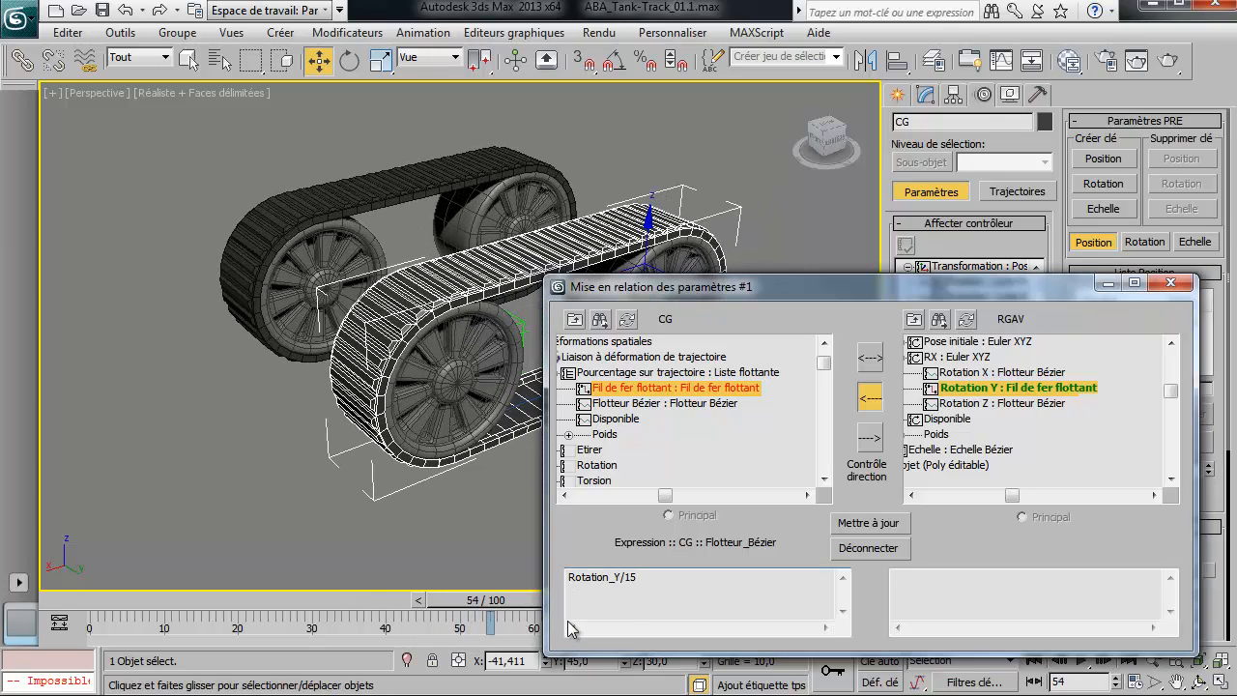
Step: Negate CG's wire expression to -Rotation_Y/15, update it and check the track against the wheels up close while scrubbing the timeline
{"action": "type", "text": "-"}
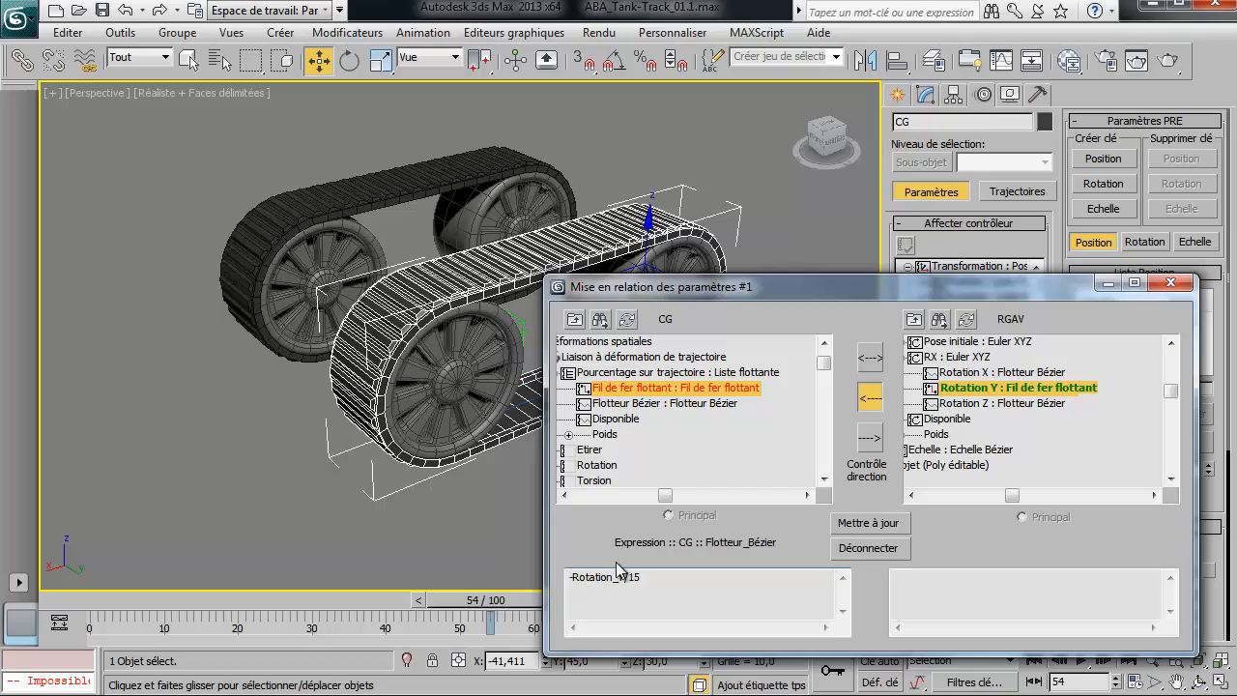
{"action": "left_click", "coordinate": [870, 523]}
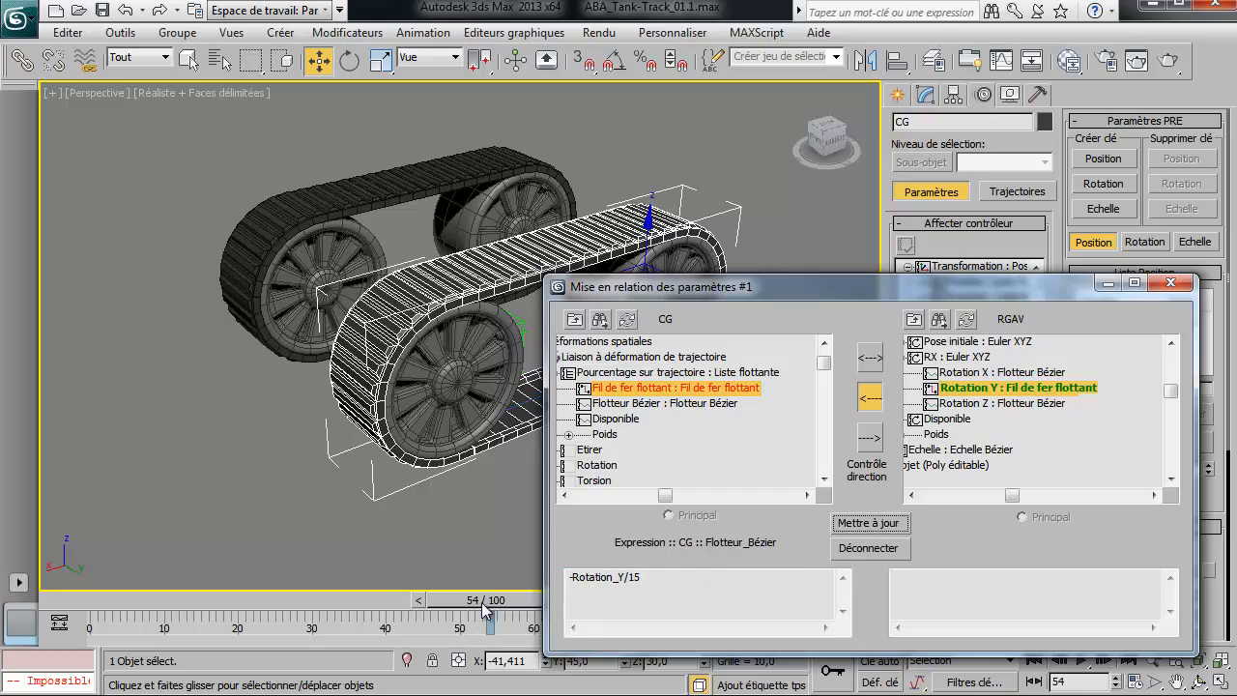
{"action": "left_click_drag", "start_coordinate": [488, 601], "coordinate": [522, 620]}
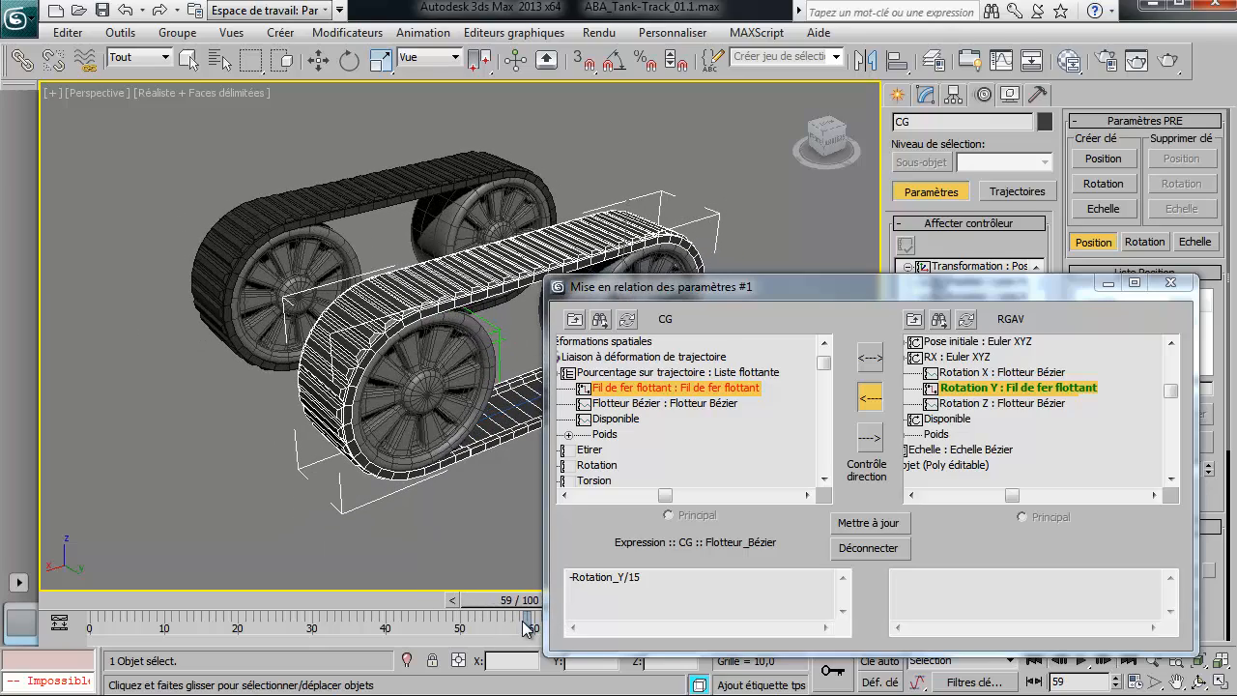
{"action": "key", "text": "w"}
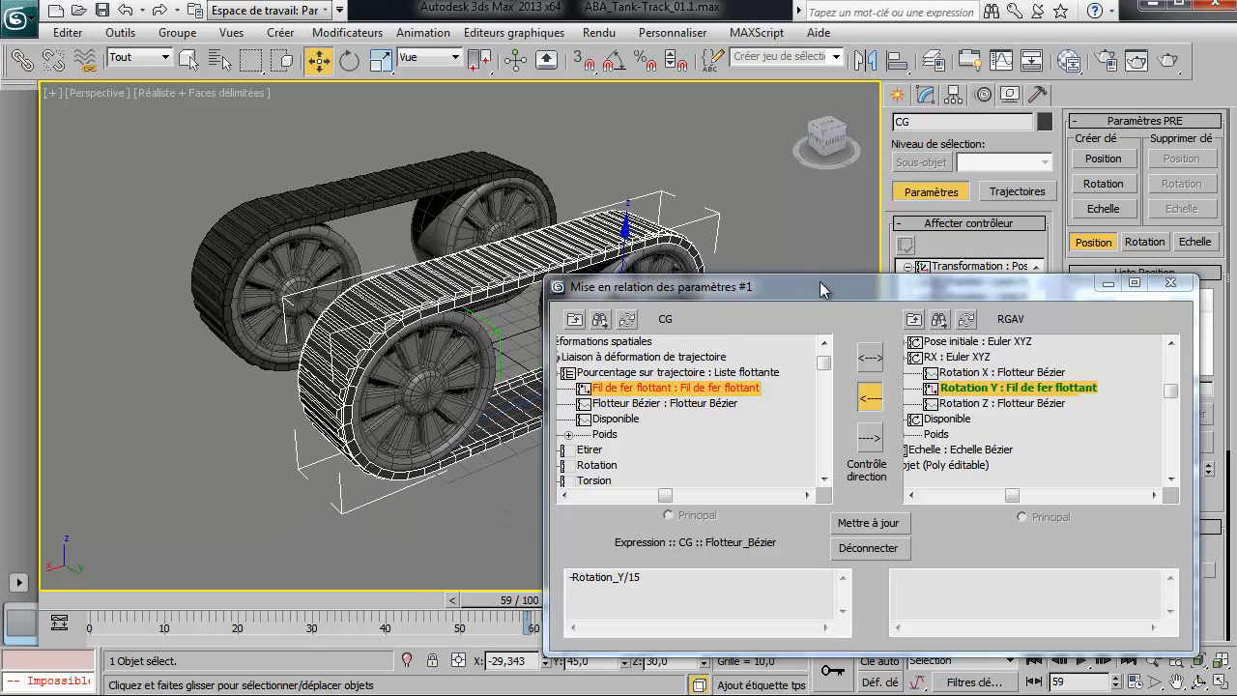
{"action": "left_click_drag", "start_coordinate": [826, 292], "coordinate": [835, 64]}
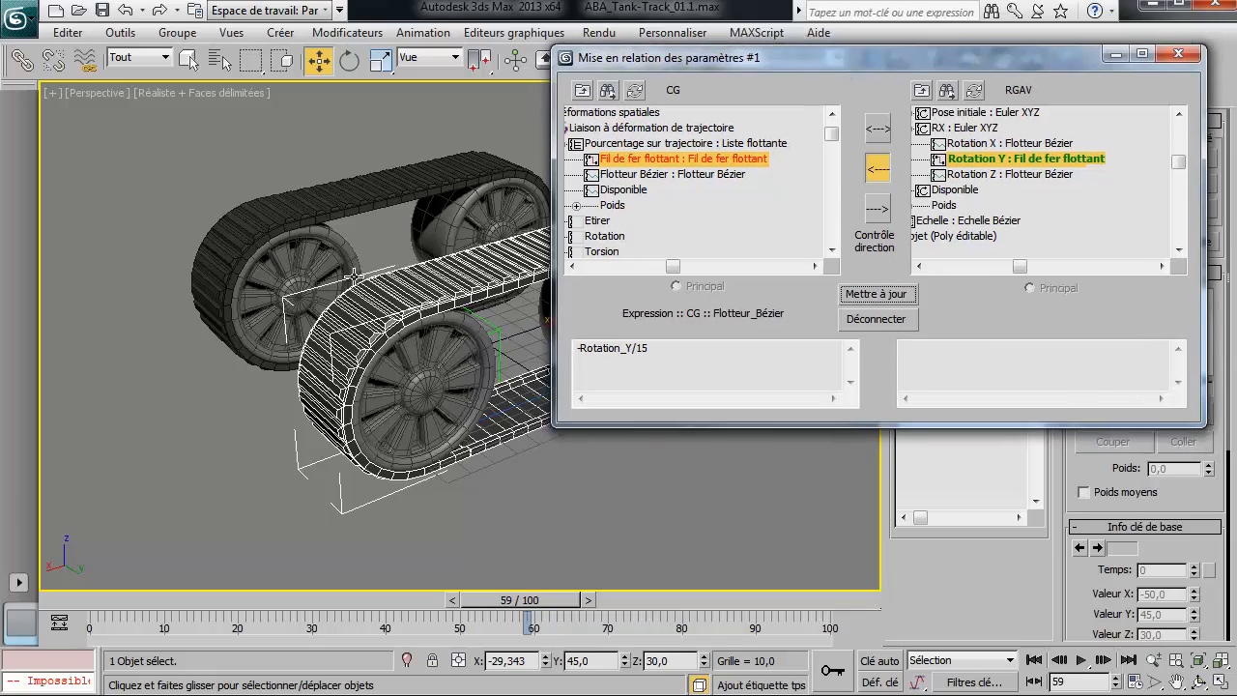
{"action": "middle_click_drag", "start_coordinate": [393, 250], "coordinate": [242, 287]}
{"action": "scroll", "coordinate": [353, 428], "scroll_direction": "up", "scroll_amount": 5}
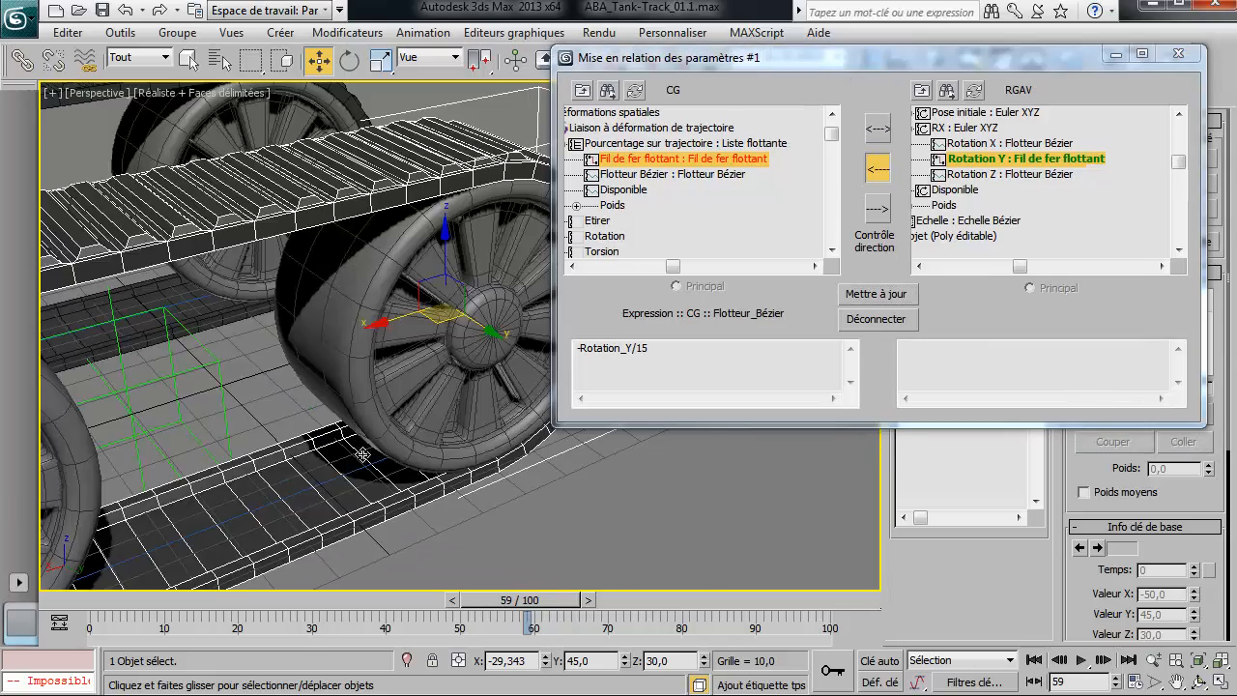
{"action": "middle_click_drag", "start_coordinate": [362, 454], "coordinate": [431, 397]}
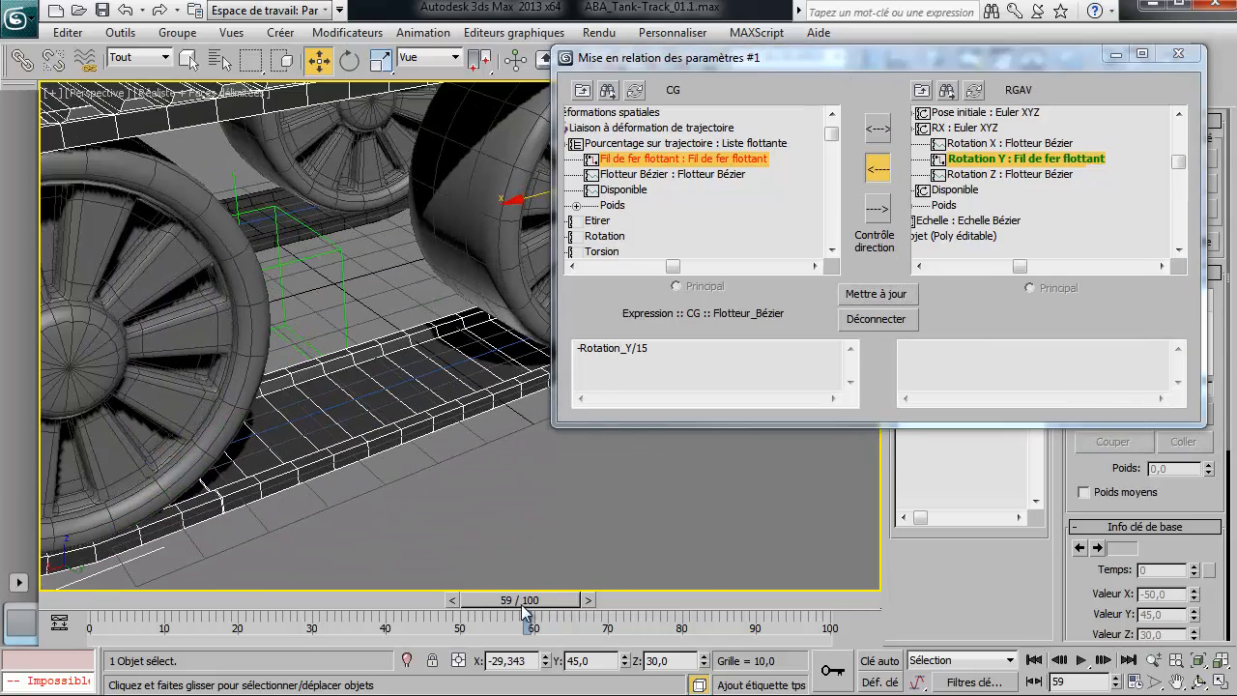
{"action": "left_click_drag", "start_coordinate": [522, 609], "coordinate": [460, 628]}
{"action": "key", "text": "w"}
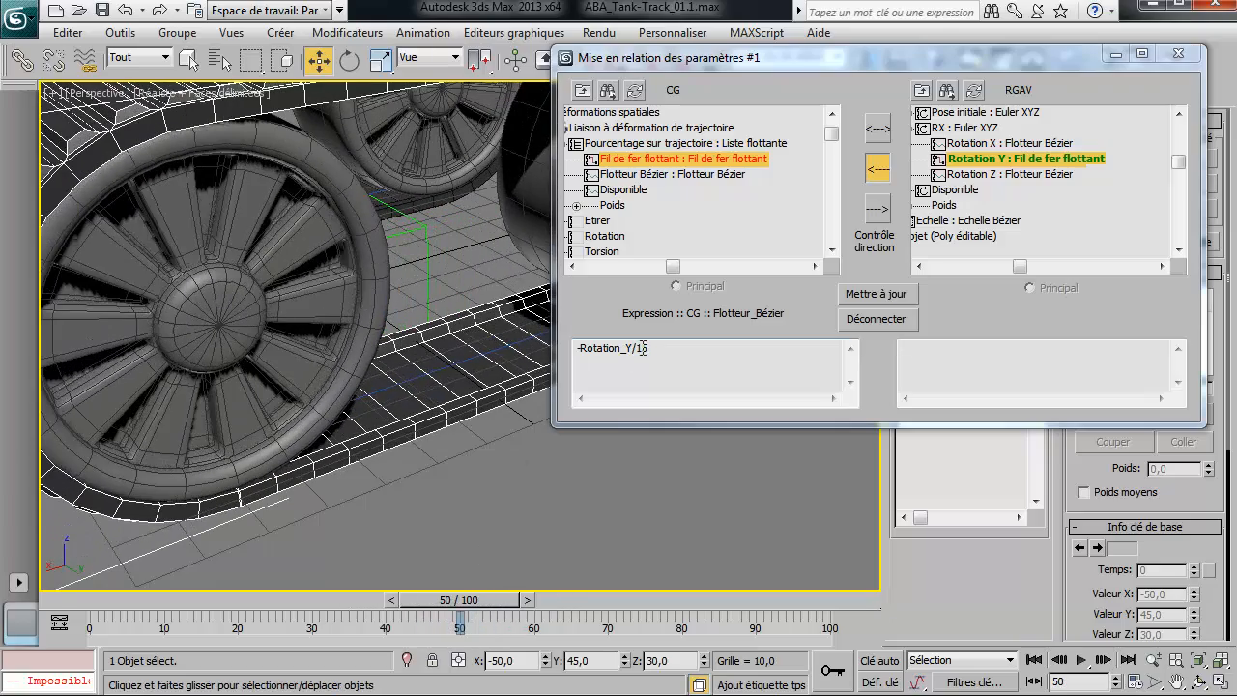
Step: Change CG's wire expression to -Rotation_Y/13, update the connection and check the track's motion by scrubbing to frame 47
{"action": "double_click", "coordinate": [644, 350]}
{"action": "double_click", "coordinate": [645, 350]}
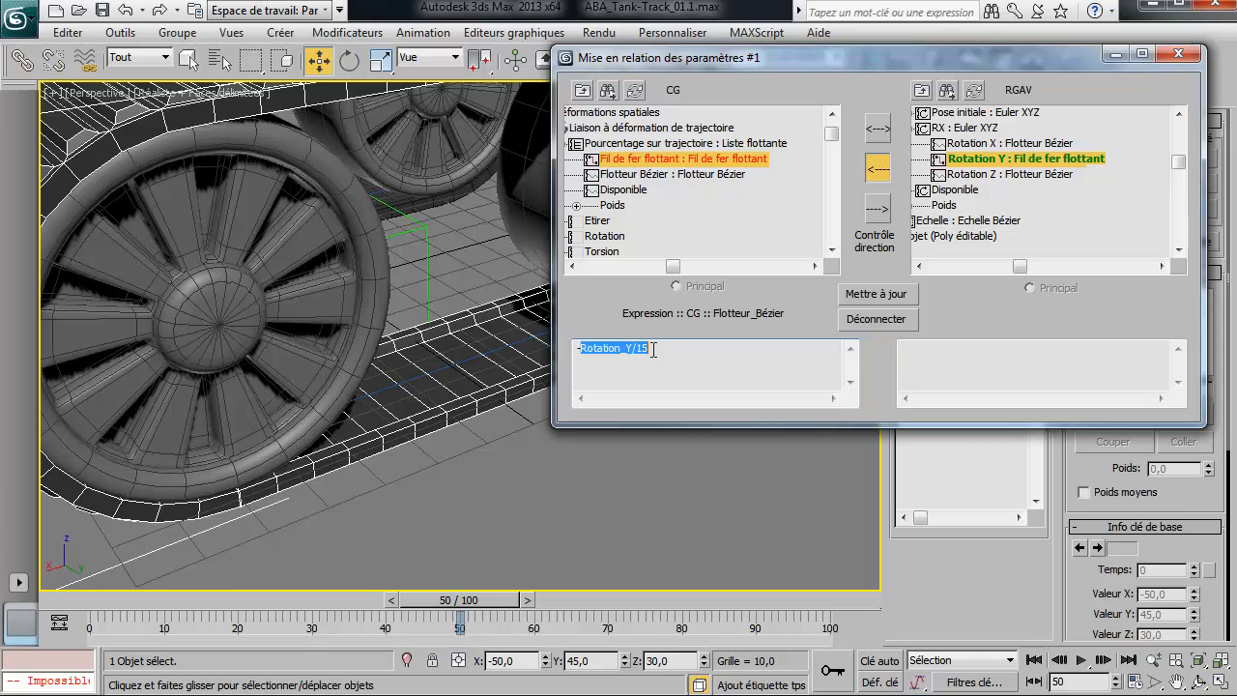
{"action": "left_click", "coordinate": [644, 351]}
{"action": "double_click", "coordinate": [648, 350]}
{"action": "left_click", "coordinate": [647, 358]}
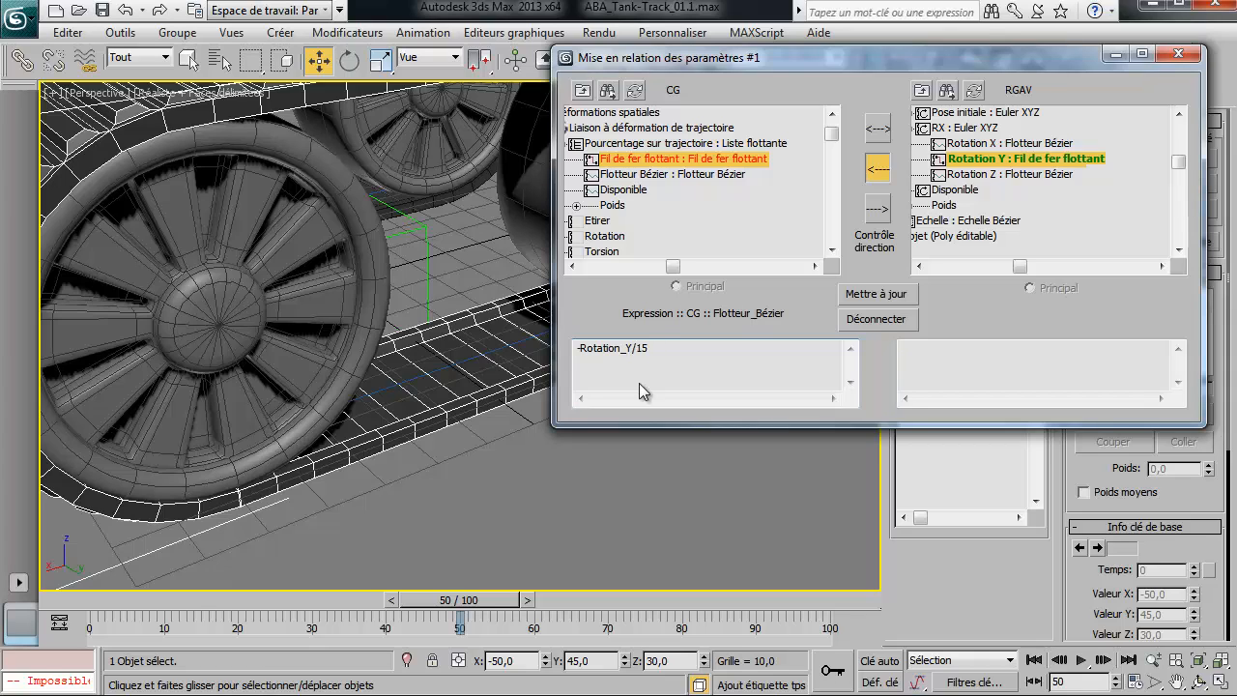
{"action": "key", "text": "BackSpace"}
{"action": "type", "text": "3"}
{"action": "left_click", "coordinate": [877, 295]}
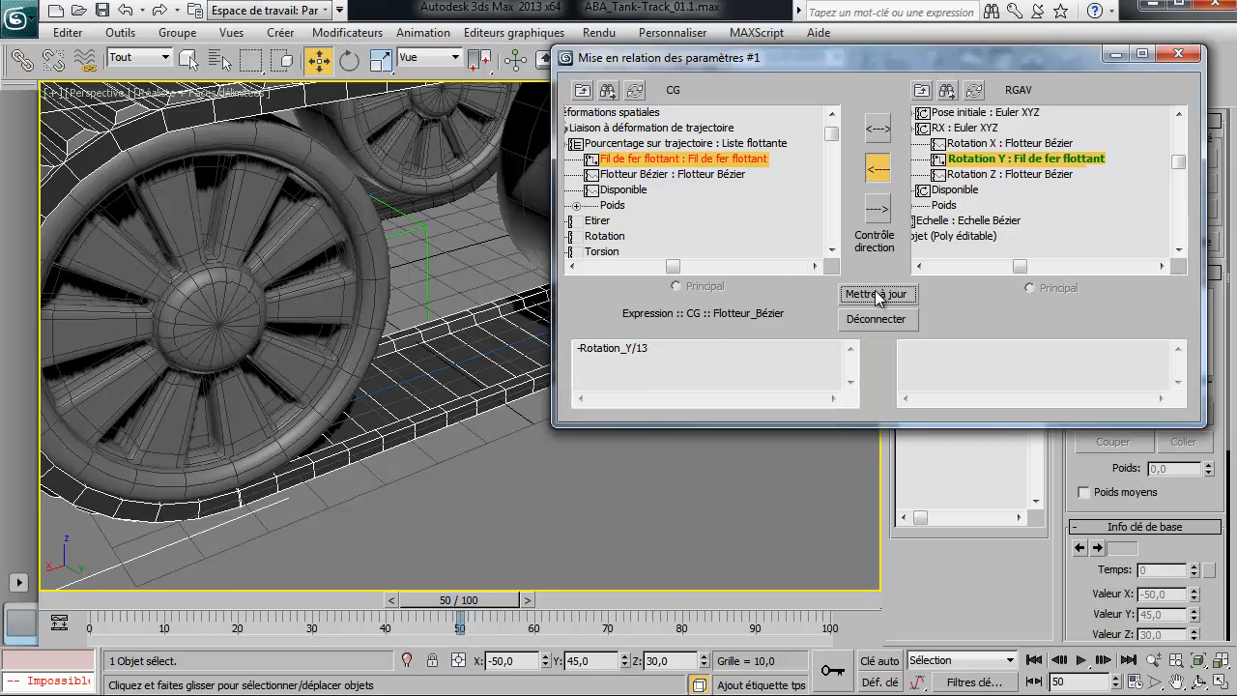
{"action": "left_click_drag", "start_coordinate": [508, 601], "coordinate": [423, 663]}
{"action": "mouse_move", "coordinate": [350, 600]}
{"action": "left_mouse_down"}
{"action": "mouse_move", "coordinate": [548, 600]}
{"action": "mouse_move", "coordinate": [304, 600]}
{"action": "mouse_move", "coordinate": [415, 600]}
{"action": "mouse_move", "coordinate": [355, 600]}
{"action": "left_mouse_up"}
{"action": "key", "text": "w"}
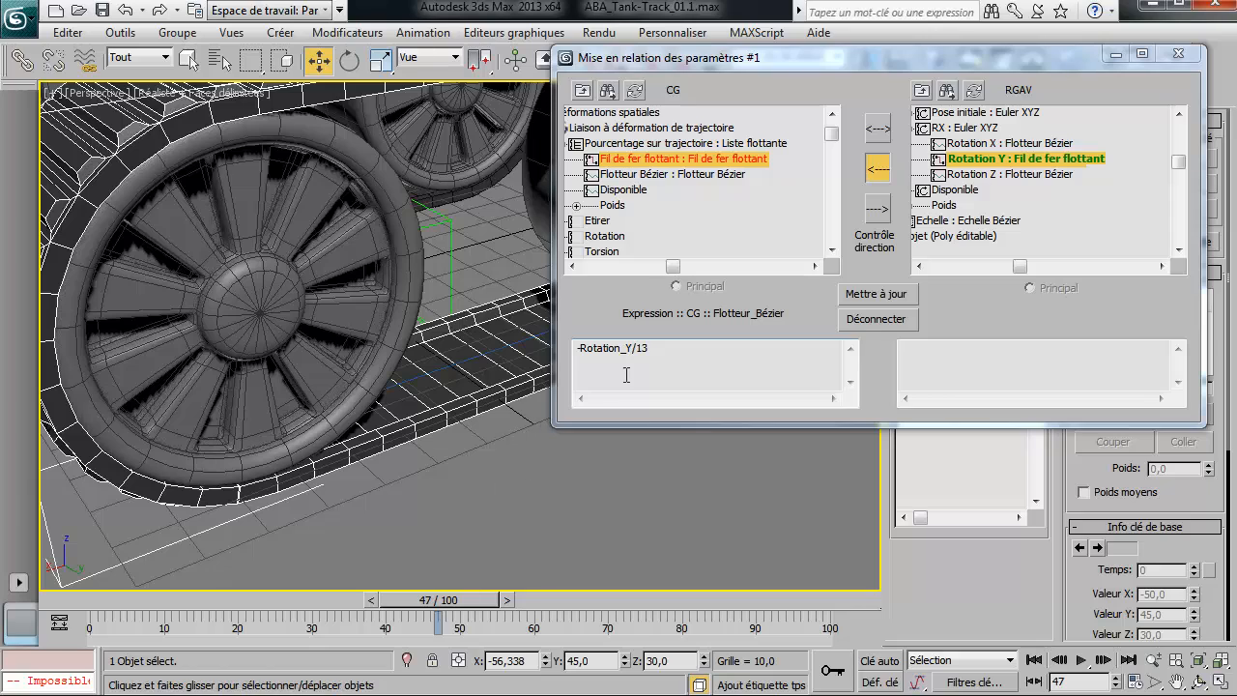
Step: Refine CG's wire expression to -Rotation_Y/13.5, update the connection and test the track's motion by scrubbing to frame 42
{"action": "left_click", "coordinate": [683, 347]}
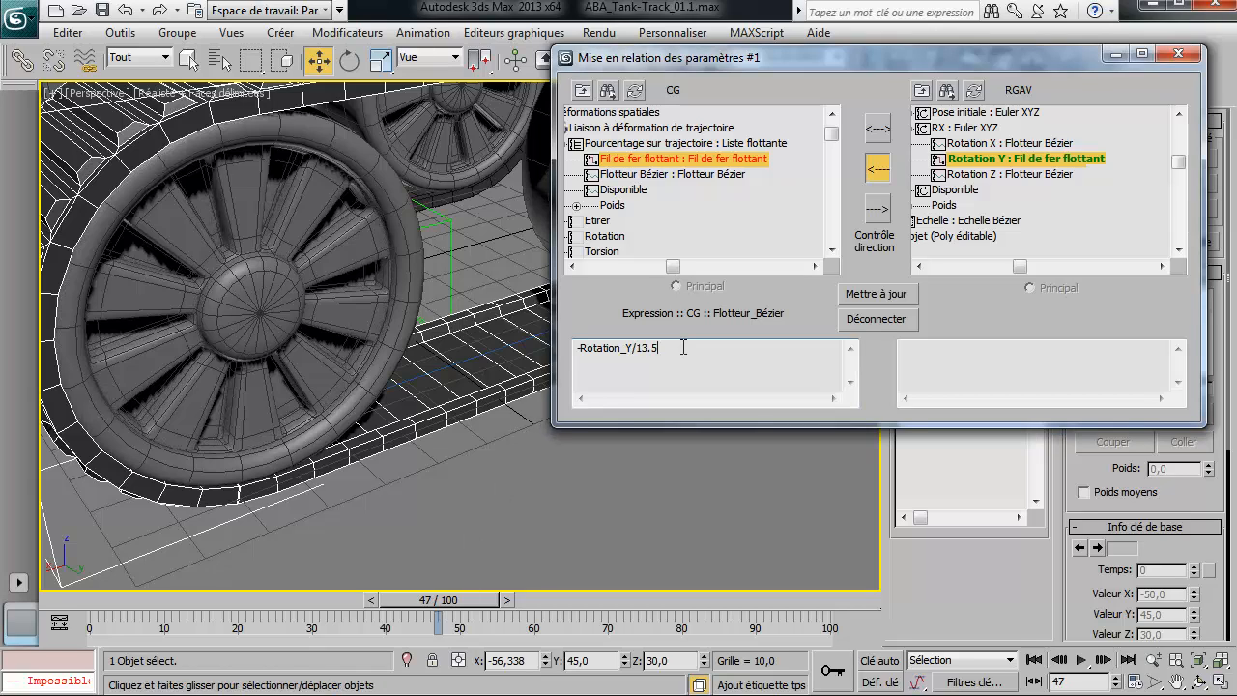
{"action": "left_click", "coordinate": [859, 298]}
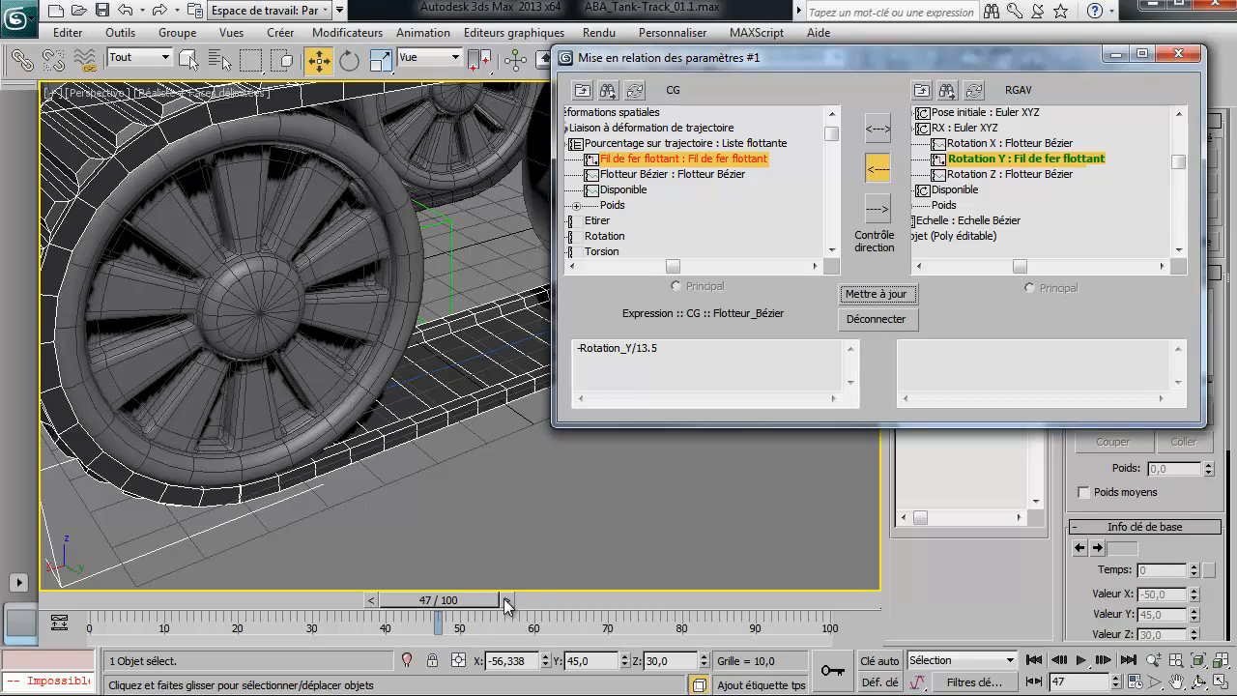
{"action": "left_click_drag", "start_coordinate": [480, 601], "coordinate": [440, 618]}
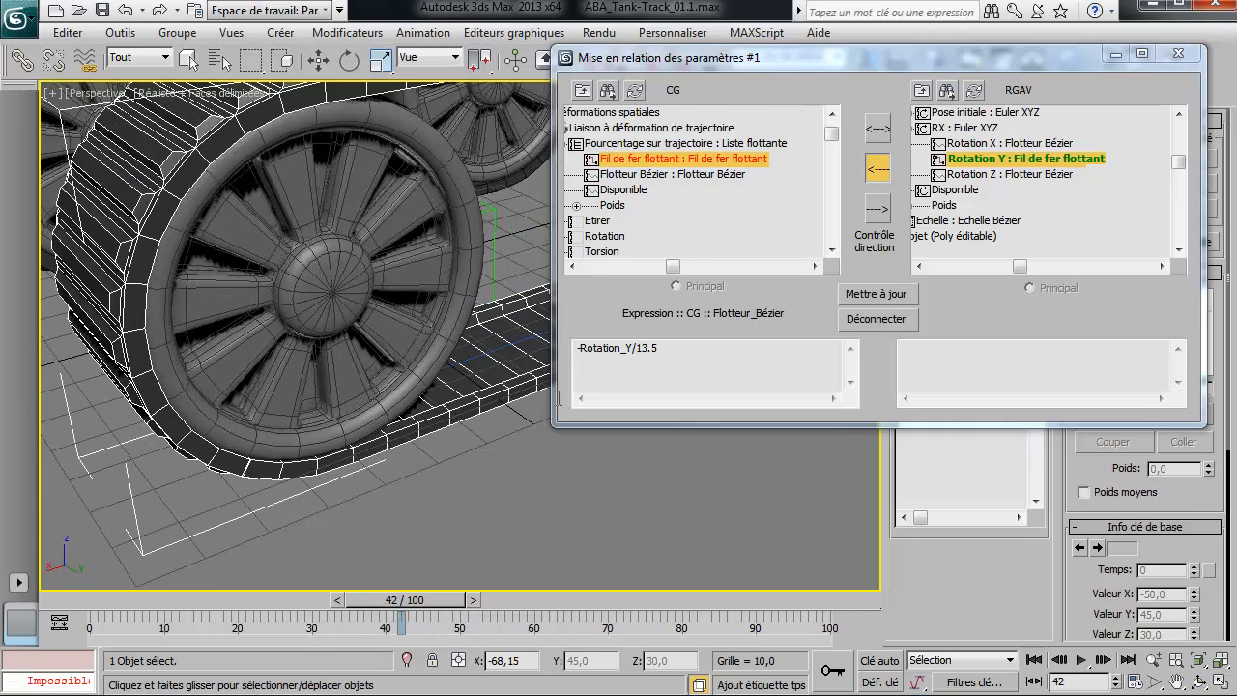
Step: Try -Rotation_Y/12.5 as CG's wire expression, update the connection and test the track's motion by scrubbing to frame 34
{"action": "left_click", "coordinate": [645, 350]}
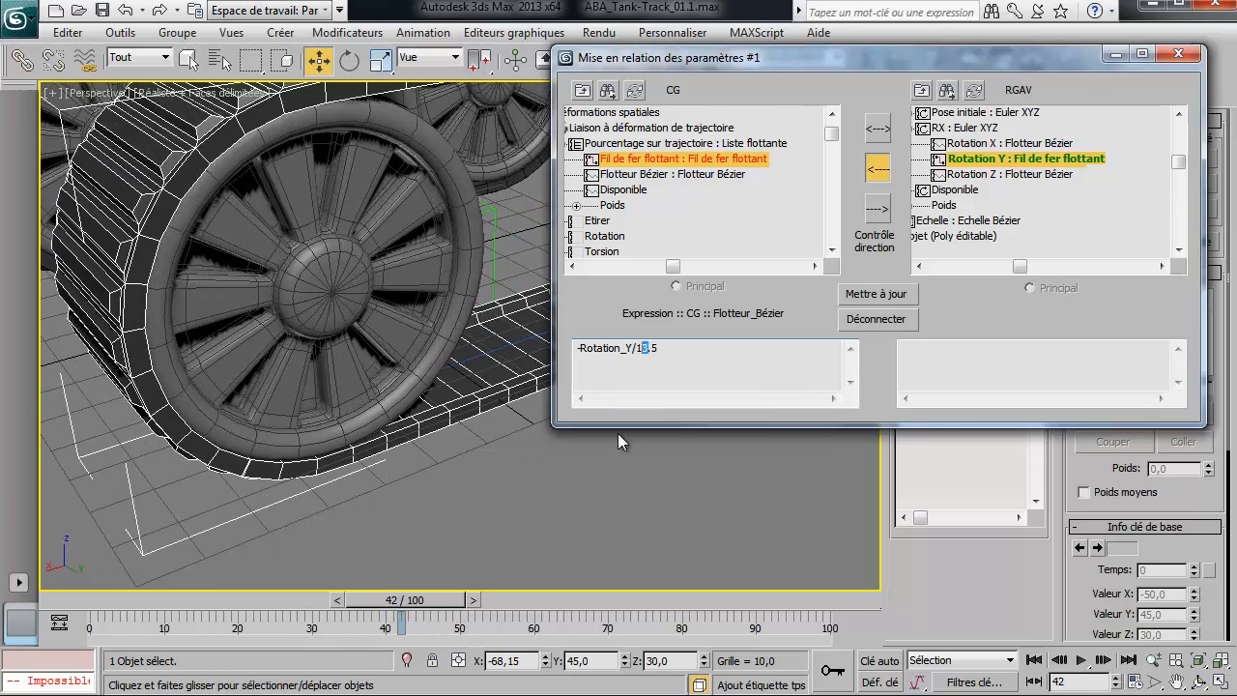
{"action": "type", "text": "2"}
{"action": "left_click", "coordinate": [898, 295]}
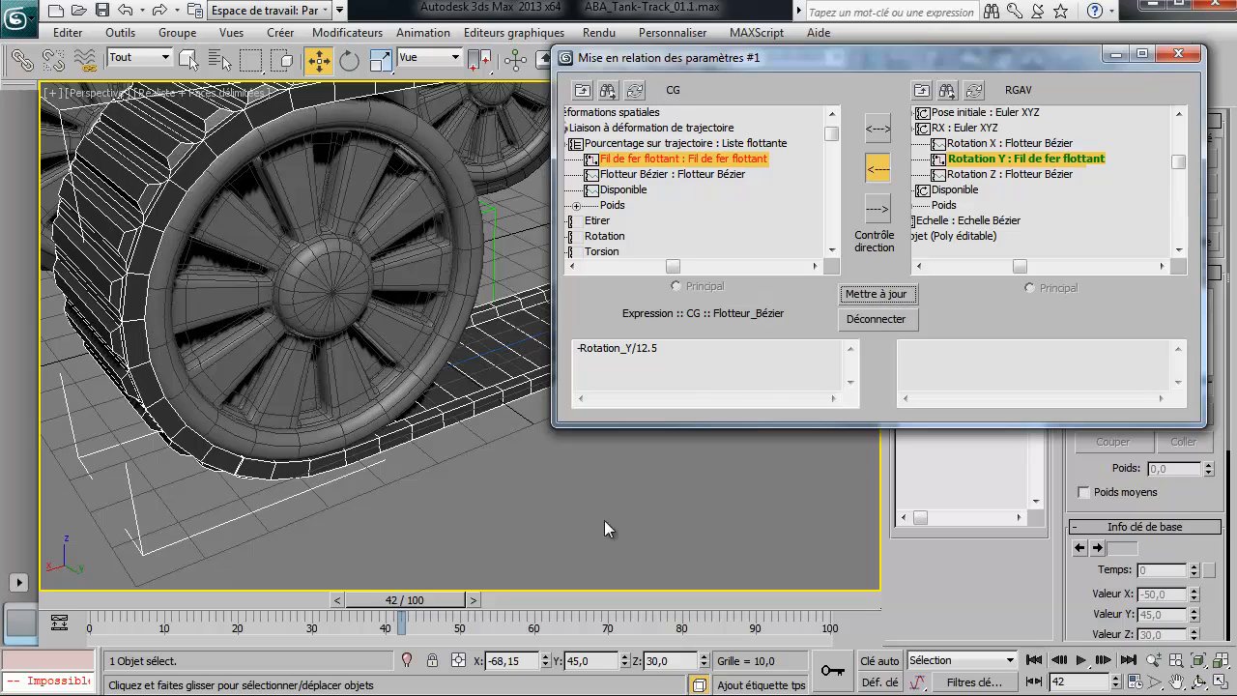
{"action": "left_click_drag", "start_coordinate": [446, 619], "coordinate": [385, 623]}
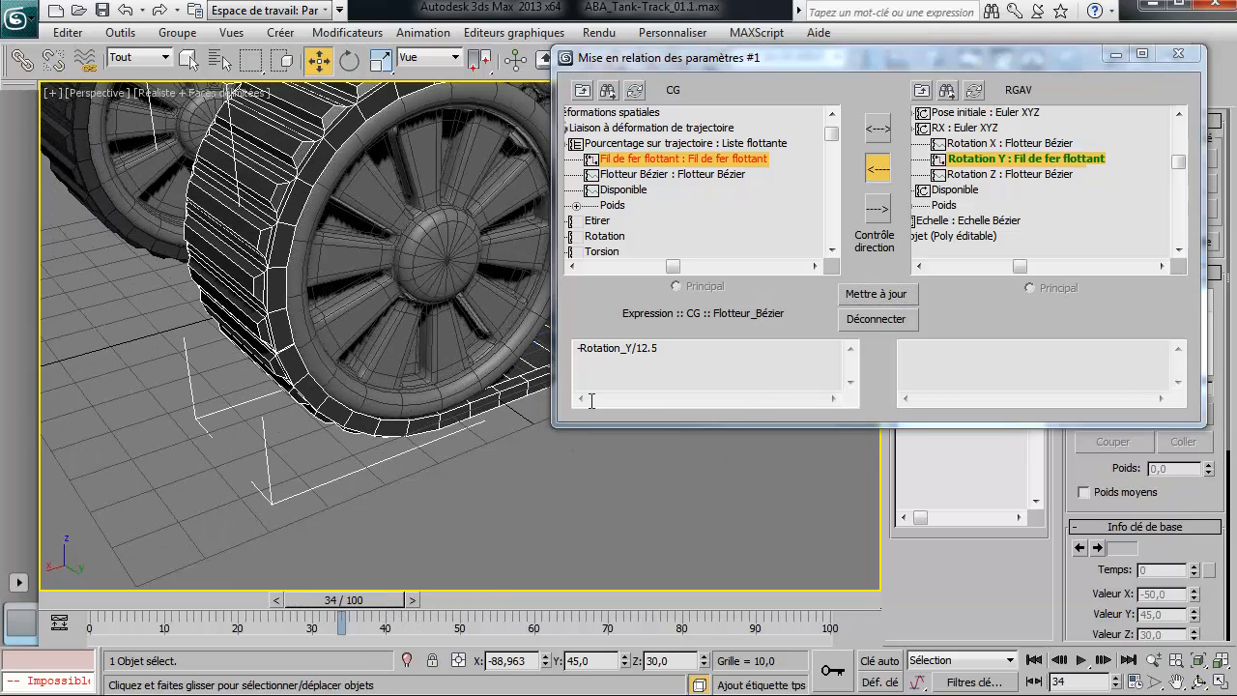
Step: Try -Rotation_Y/12.2 as CG's wire expression, update the connection and test the track's motion by scrubbing to frame 39
{"action": "left_click_drag", "start_coordinate": [652, 347], "coordinate": [670, 350]}
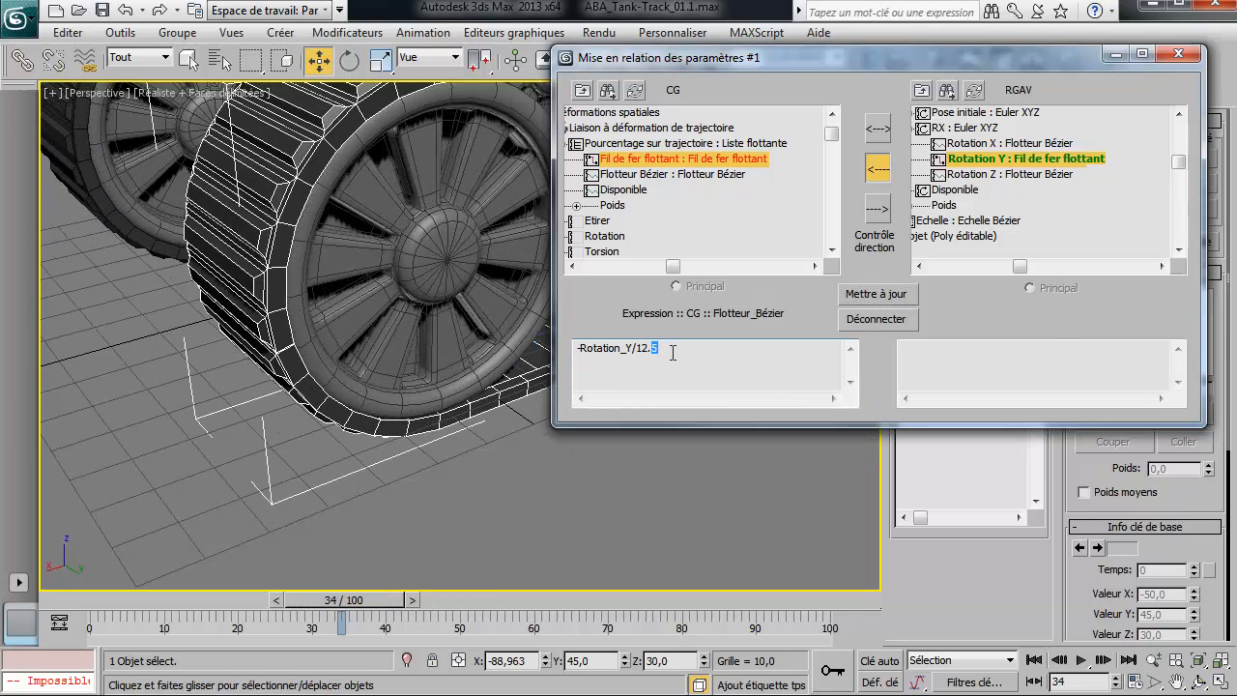
{"action": "type", "text": "2"}
{"action": "left_click", "coordinate": [883, 294]}
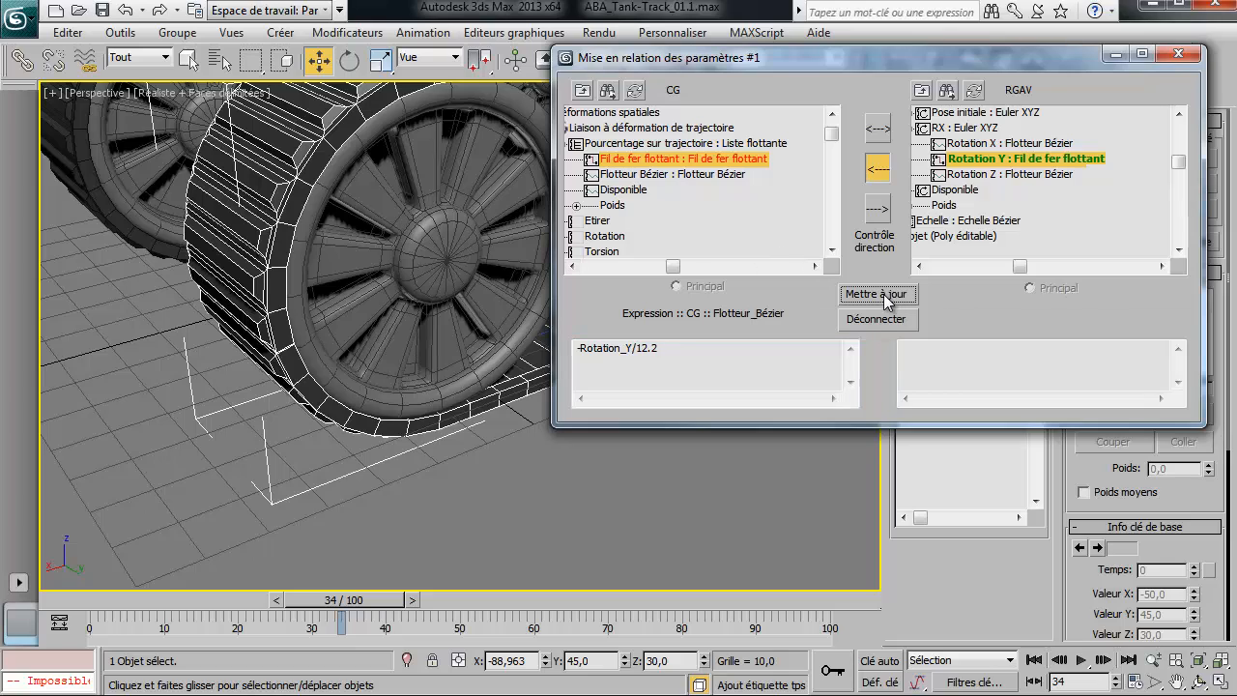
{"action": "left_click_drag", "start_coordinate": [394, 604], "coordinate": [428, 603]}
Step: Try -Rotation_Y/12.8 as CG's wire expression, update the connection and test the track's motion by scrubbing to frame 40
{"action": "left_click", "coordinate": [652, 348]}
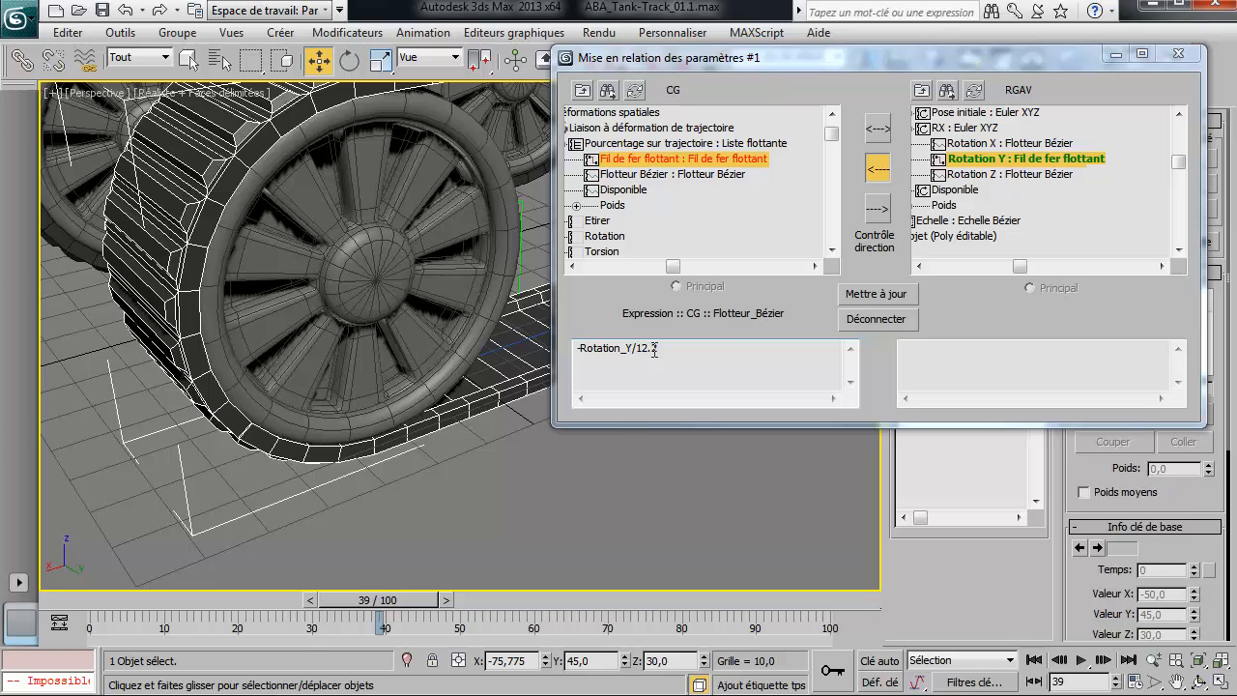
{"action": "left_click_drag", "start_coordinate": [653, 348], "coordinate": [676, 356]}
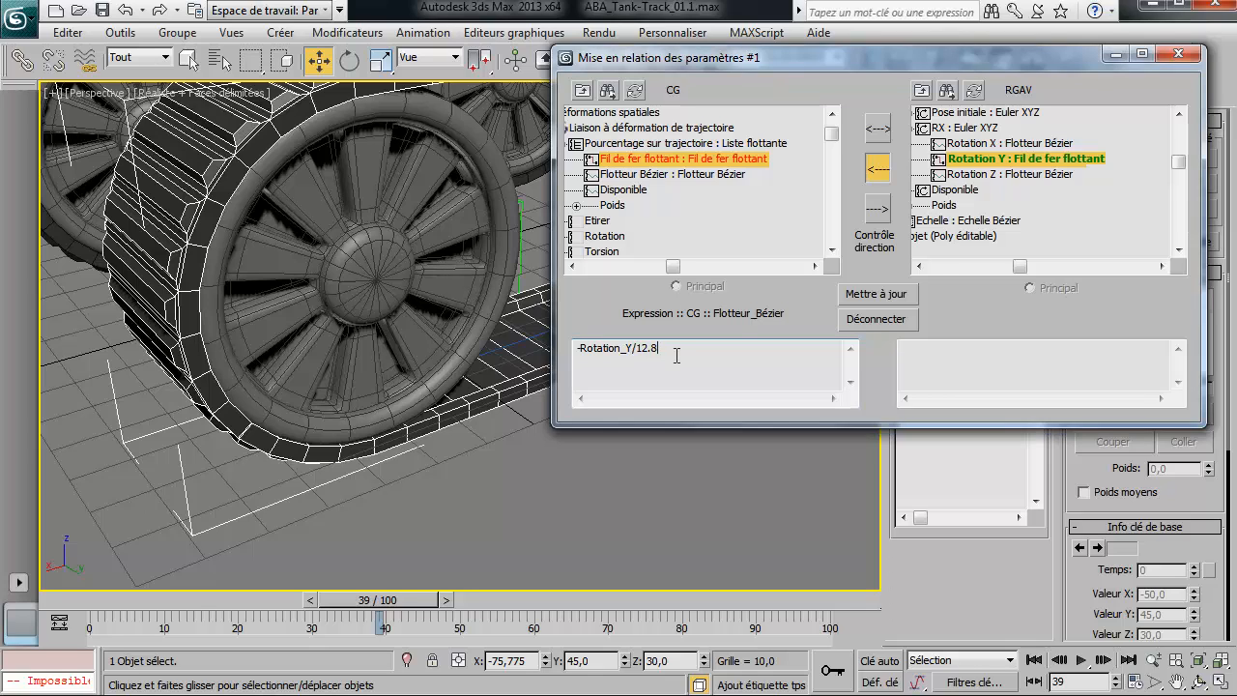
{"action": "type", "text": "8"}
{"action": "left_click", "coordinate": [875, 294]}
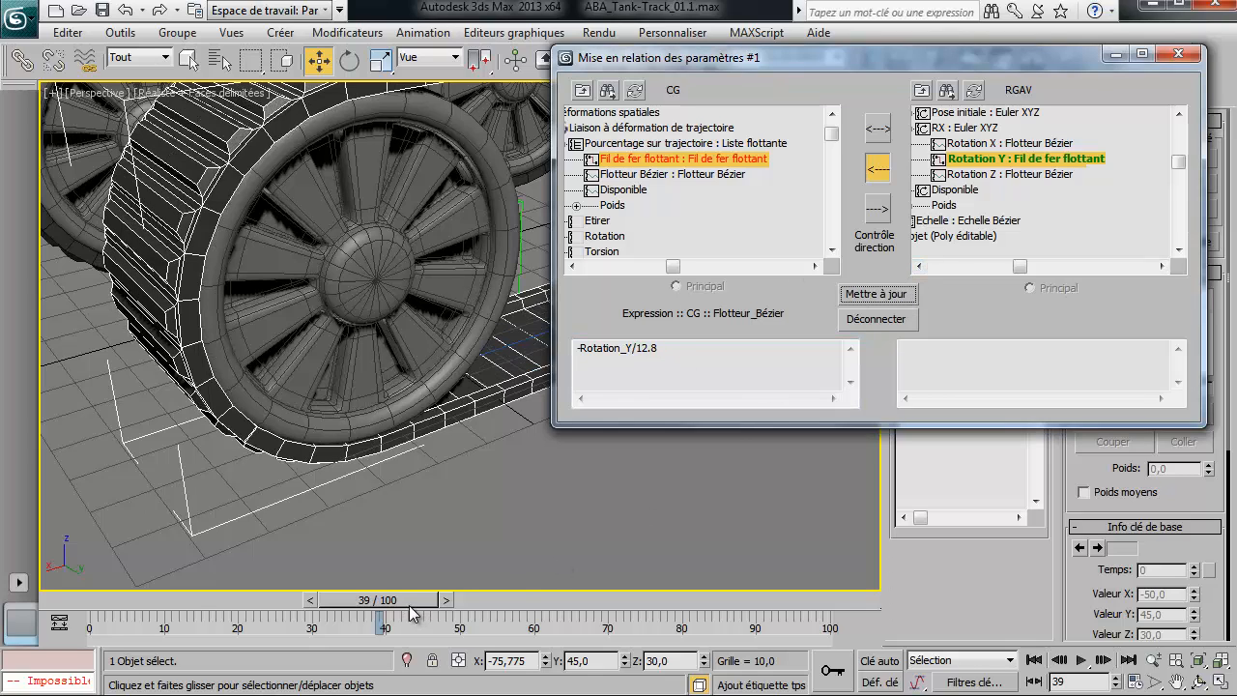
{"action": "mouse_move", "coordinate": [410, 606]}
{"action": "left_mouse_down"}
{"action": "mouse_move", "coordinate": [363, 607]}
{"action": "mouse_move", "coordinate": [487, 601]}
{"action": "mouse_move", "coordinate": [398, 601]}
{"action": "mouse_move", "coordinate": [419, 601]}
{"action": "left_mouse_up"}
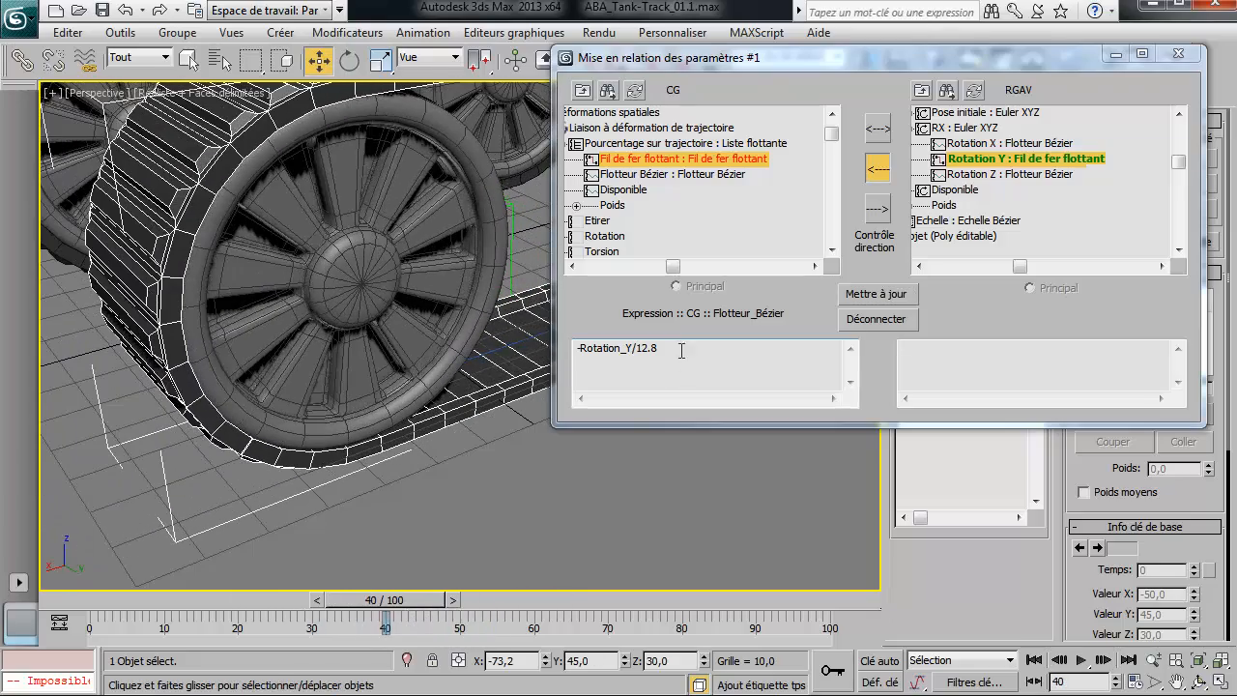
Step: Try -Rotation_Y/12.7 as CG's wire expression, update the connection and test the track's motion by scrubbing to frame 50
{"action": "left_click_drag", "start_coordinate": [651, 349], "coordinate": [672, 352]}
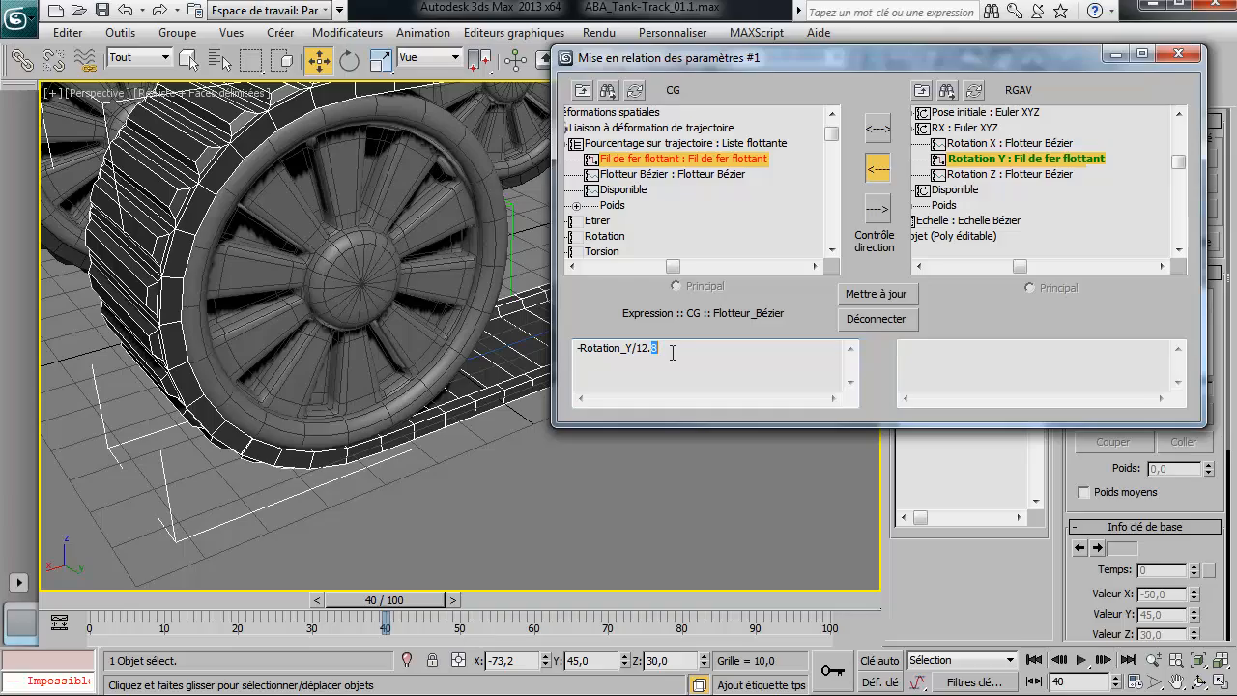
{"action": "type", "text": "7"}
{"action": "left_click", "coordinate": [869, 293]}
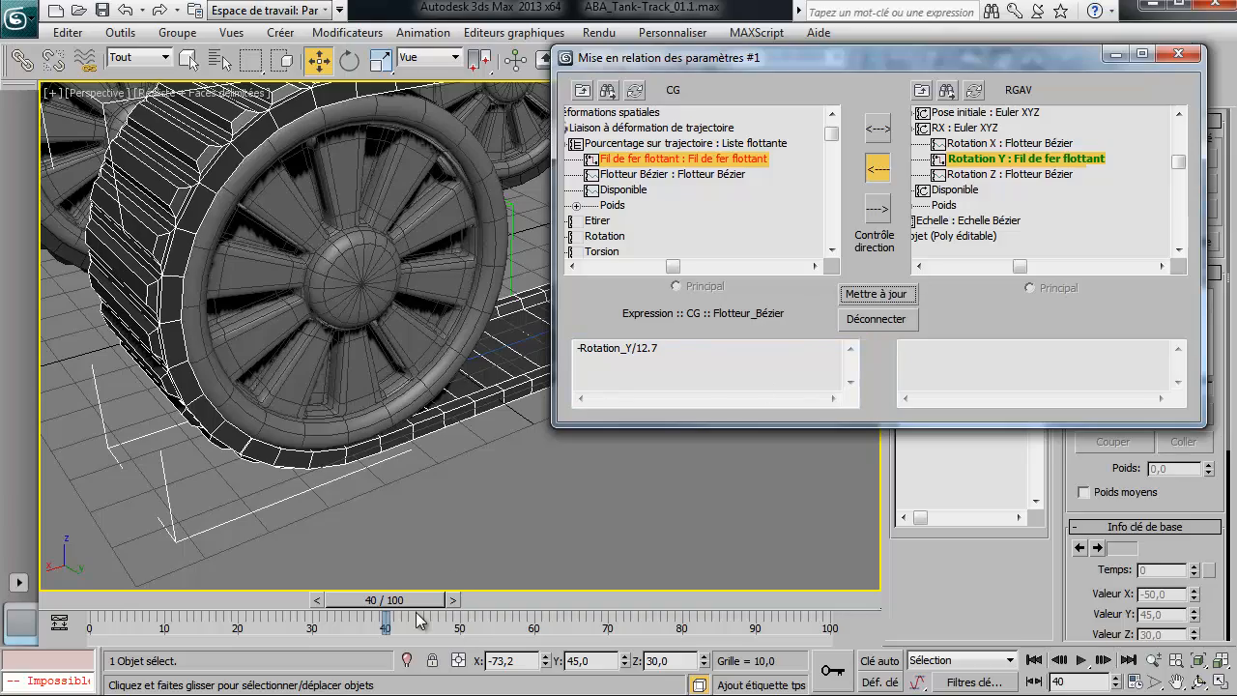
{"action": "left_click_drag", "start_coordinate": [394, 606], "coordinate": [478, 605]}
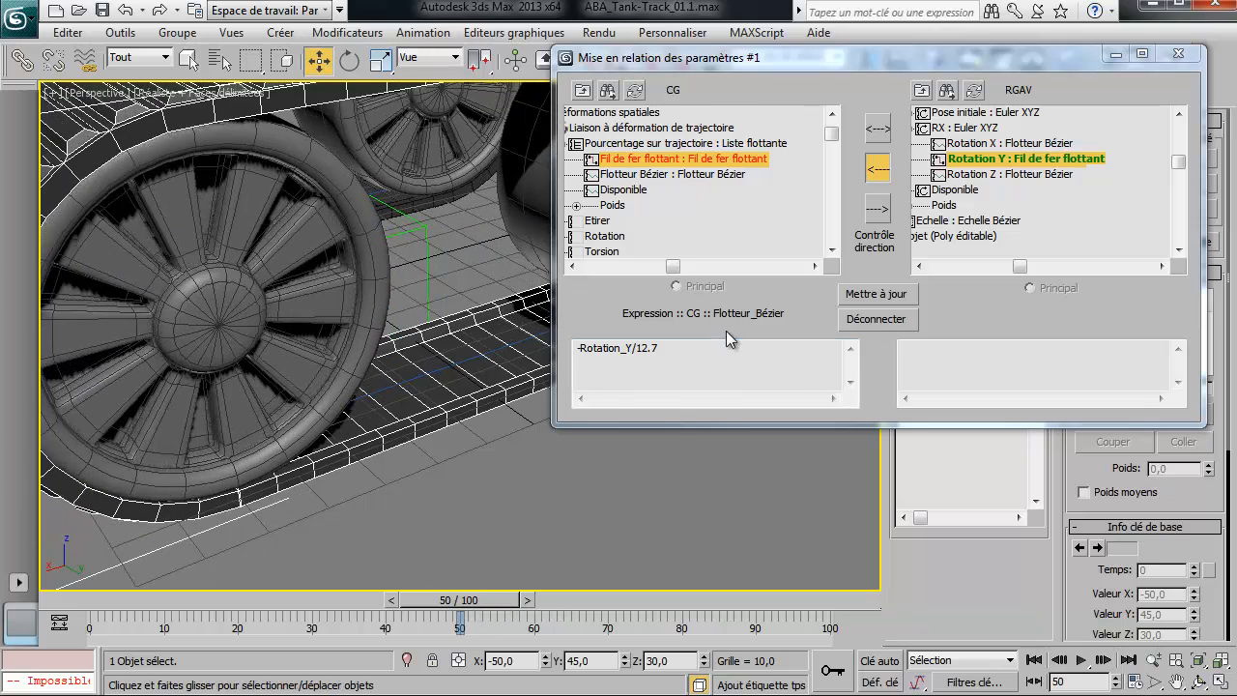
Step: Try -Rotation_Y/12.9 as CG's wire expression, update the connection and test the track's motion by scrubbing to frame 38
{"action": "double_click", "coordinate": [657, 350]}
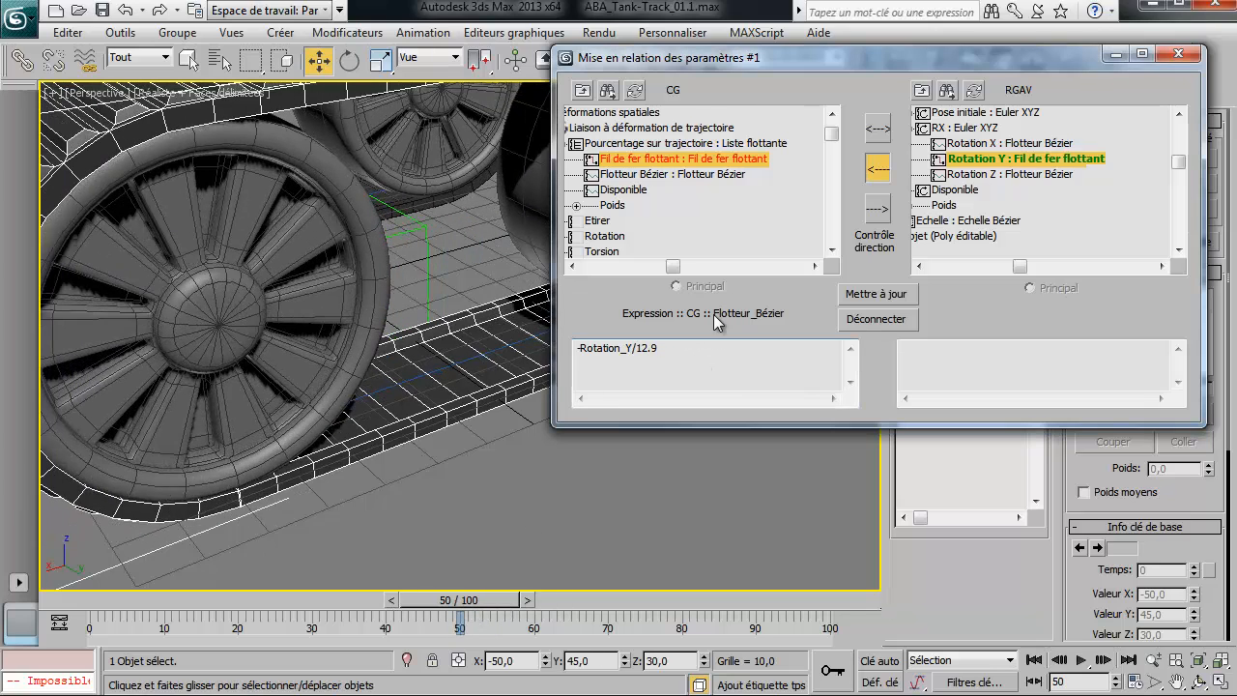
{"action": "left_click", "coordinate": [857, 295]}
{"action": "left_click_drag", "start_coordinate": [474, 599], "coordinate": [312, 602]}
{"action": "left_click_drag", "start_coordinate": [374, 630], "coordinate": [399, 634]}
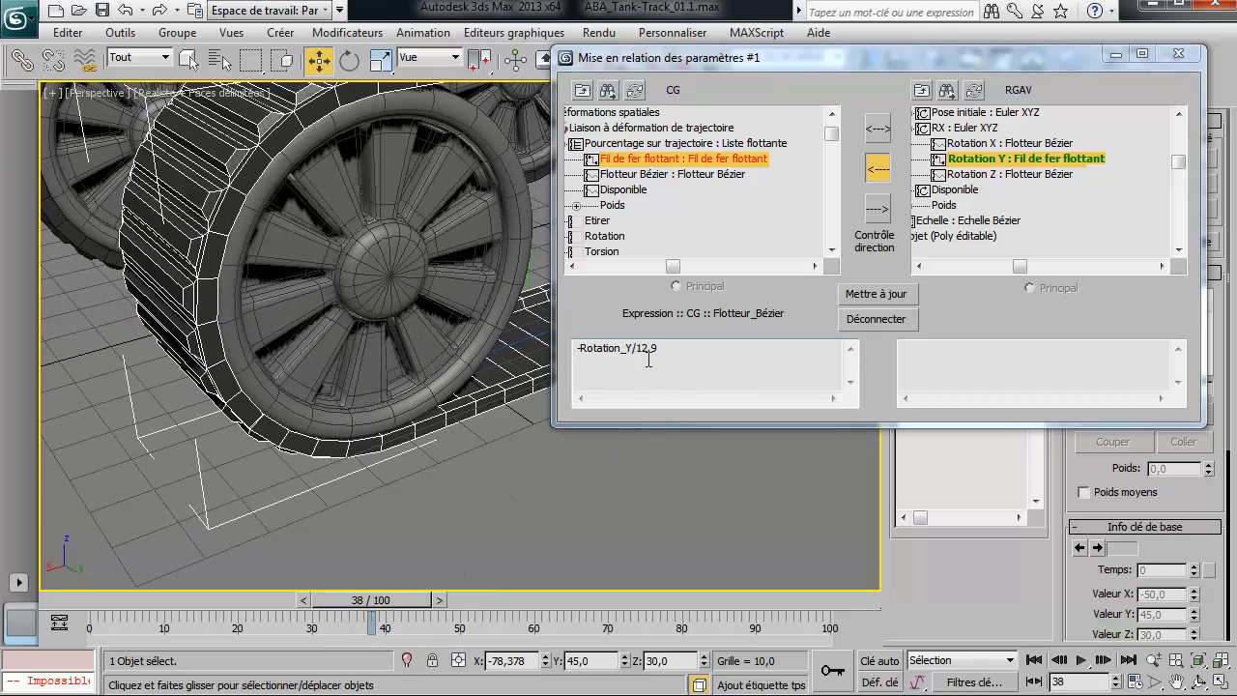
Step: Set CG's wire expression to -Rotation_Y/12.85, update the connection and check the track by scrubbing to frame 35
{"action": "left_click_drag", "start_coordinate": [650, 354], "coordinate": [680, 349]}
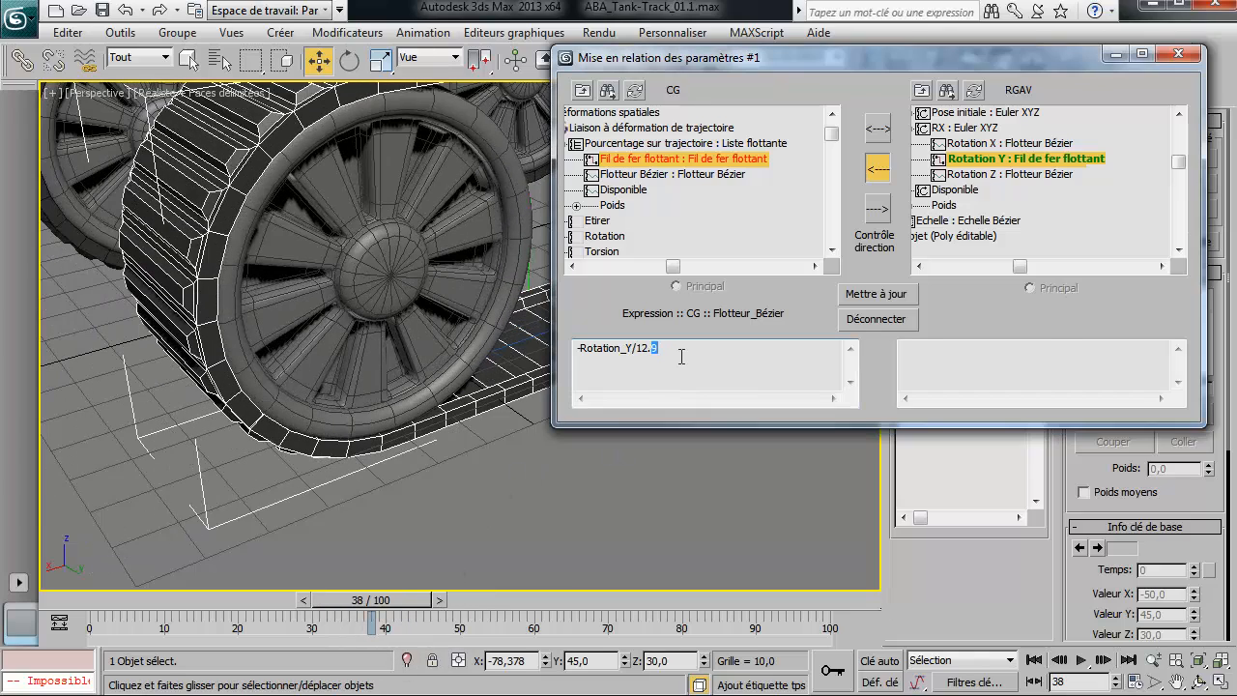
{"action": "left_click", "coordinate": [901, 302]}
{"action": "mouse_move", "coordinate": [378, 603]}
{"action": "left_mouse_down"}
{"action": "mouse_move", "coordinate": [282, 622]}
{"action": "mouse_move", "coordinate": [407, 608]}
{"action": "mouse_move", "coordinate": [427, 619]}
{"action": "mouse_move", "coordinate": [372, 628]}
{"action": "mouse_move", "coordinate": [459, 632]}
{"action": "mouse_move", "coordinate": [257, 636]}
{"action": "mouse_move", "coordinate": [571, 557]}
{"action": "mouse_move", "coordinate": [340, 620]}
{"action": "mouse_move", "coordinate": [541, 608]}
{"action": "mouse_move", "coordinate": [290, 623]}
{"action": "mouse_move", "coordinate": [376, 626]}
{"action": "left_mouse_up"}
Step: Copy CG's complete wire expression -Rotation_Y/12.85 and close the parameter wiring window
{"action": "left_click_drag", "start_coordinate": [688, 349], "coordinate": [556, 341]}
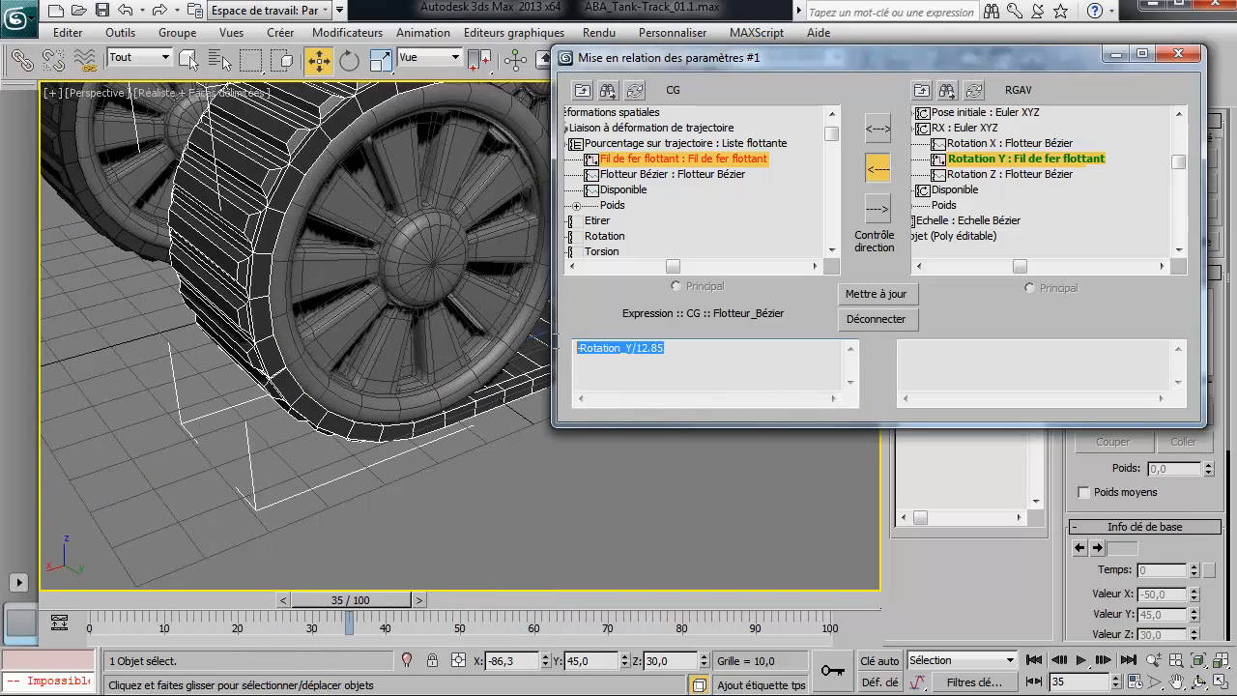
{"action": "right_click", "coordinate": [597, 357]}
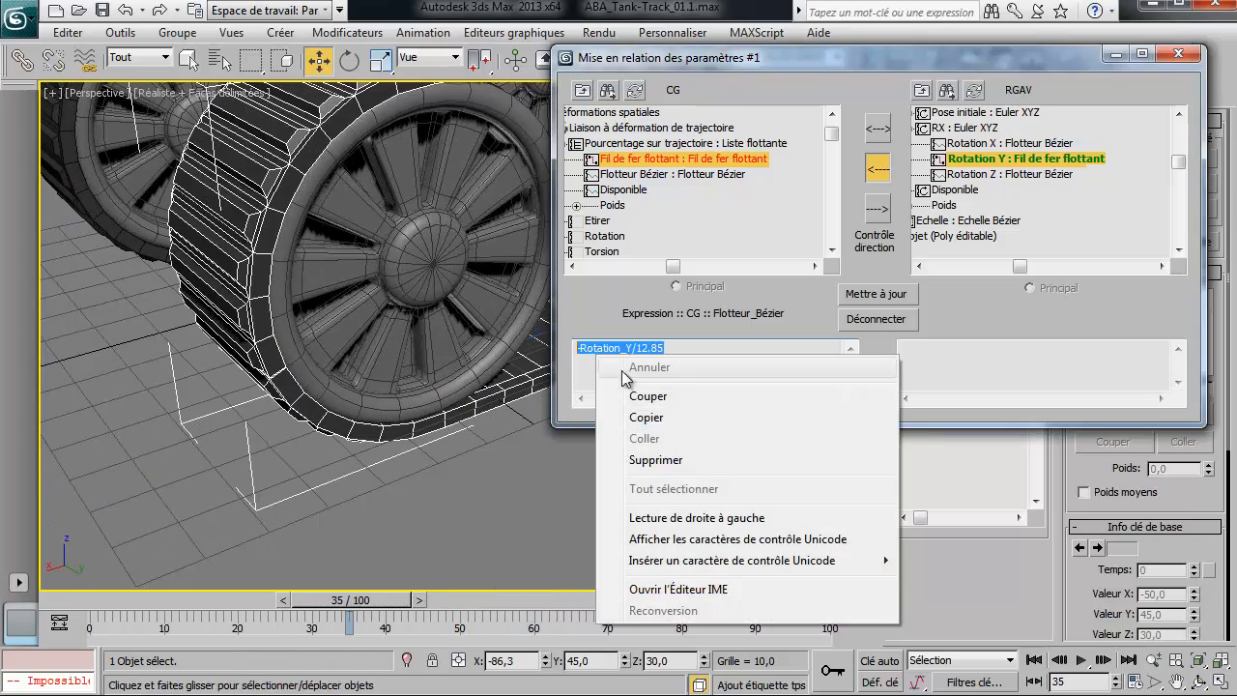
{"action": "left_click", "coordinate": [653, 420]}
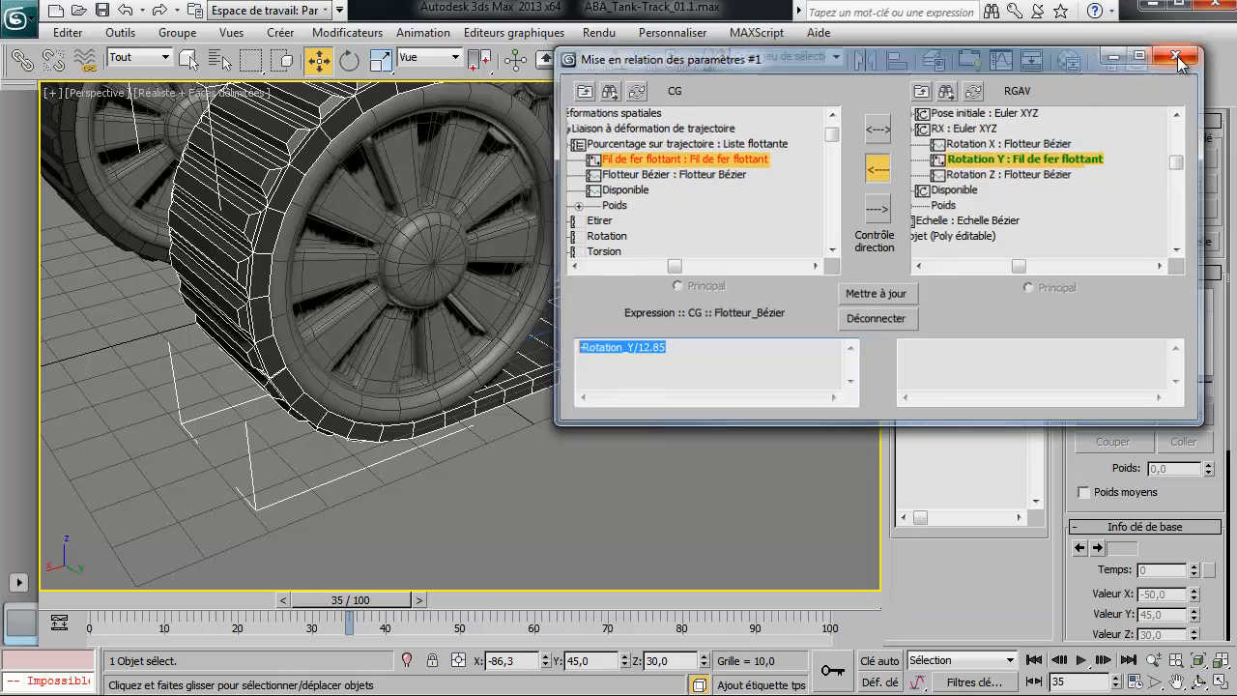
{"action": "left_click", "coordinate": [1178, 53]}
Step: Start a wire from the first Flotteur Bézier of track CD's path percentage to the RX Rotation Y of its wheel RDAV
{"action": "left_click", "coordinate": [754, 480]}
{"action": "scroll", "coordinate": [644, 464], "scroll_direction": "down", "scroll_amount": 3}
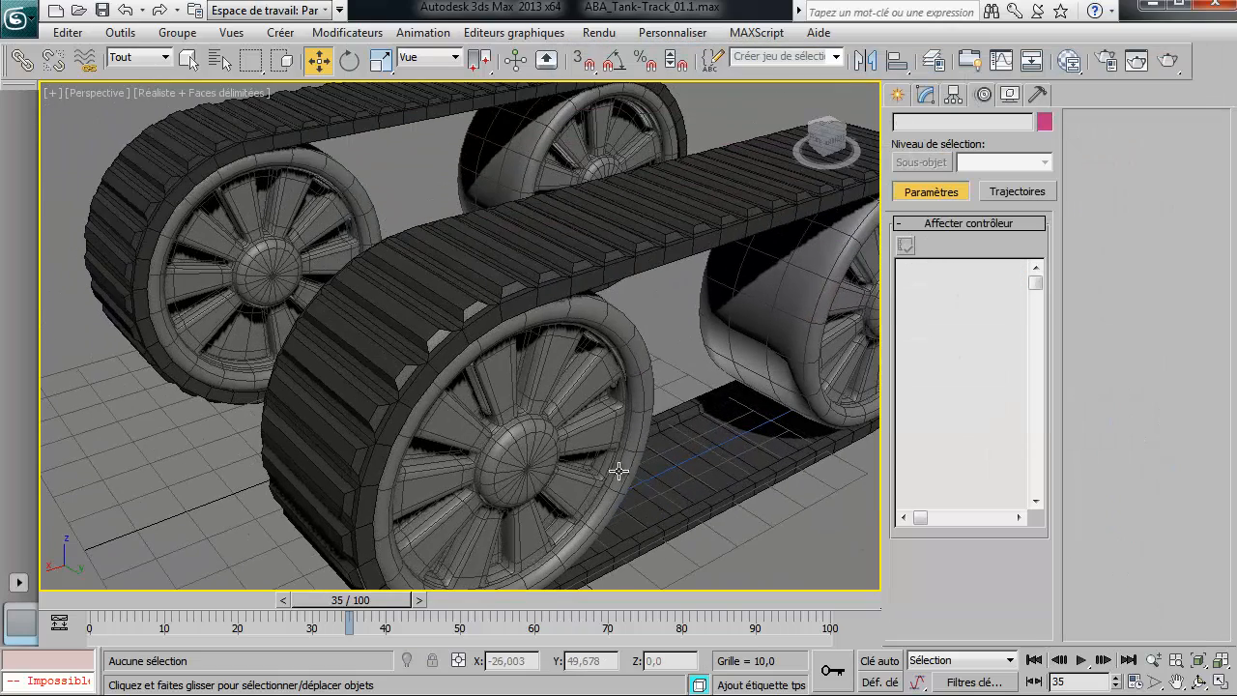
{"action": "left_click", "coordinate": [386, 109]}
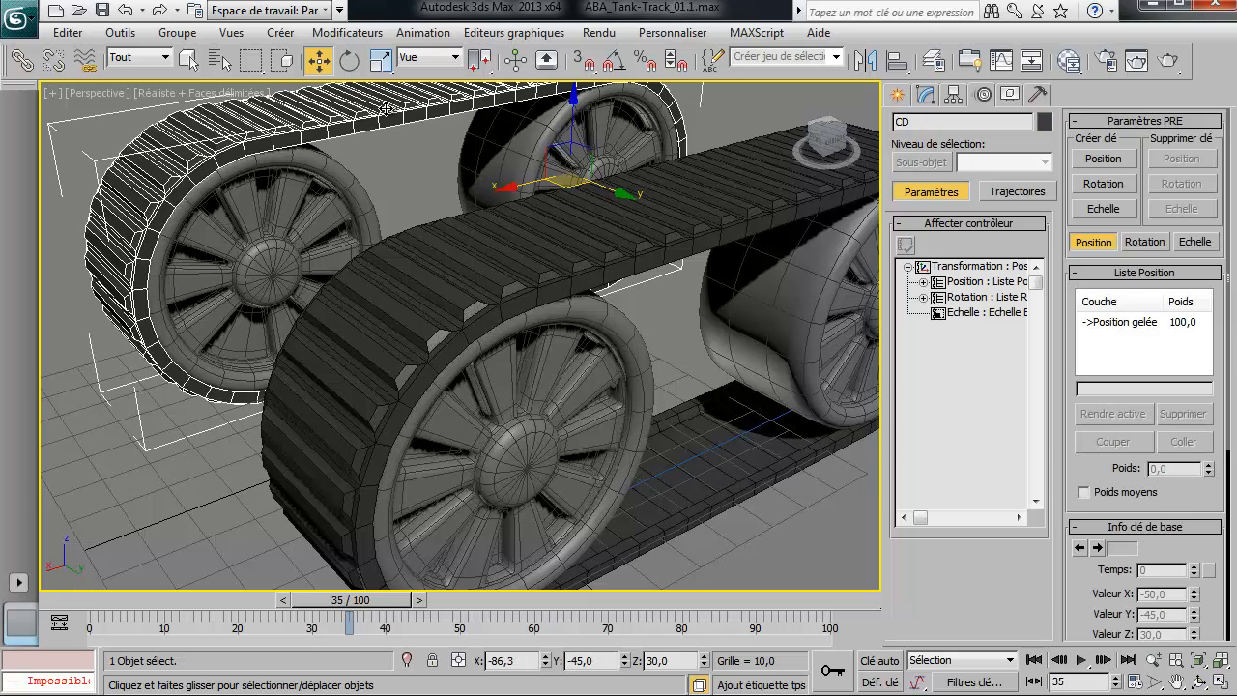
{"action": "right_click", "coordinate": [386, 112]}
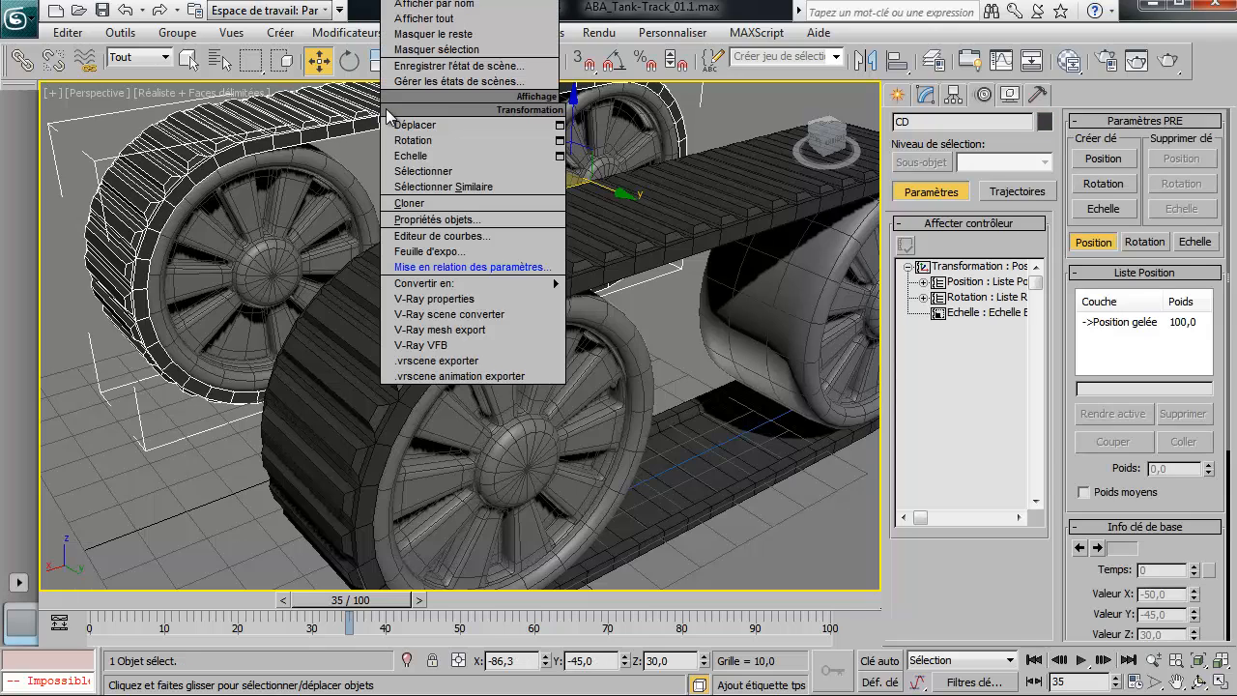
{"action": "left_click", "coordinate": [473, 263]}
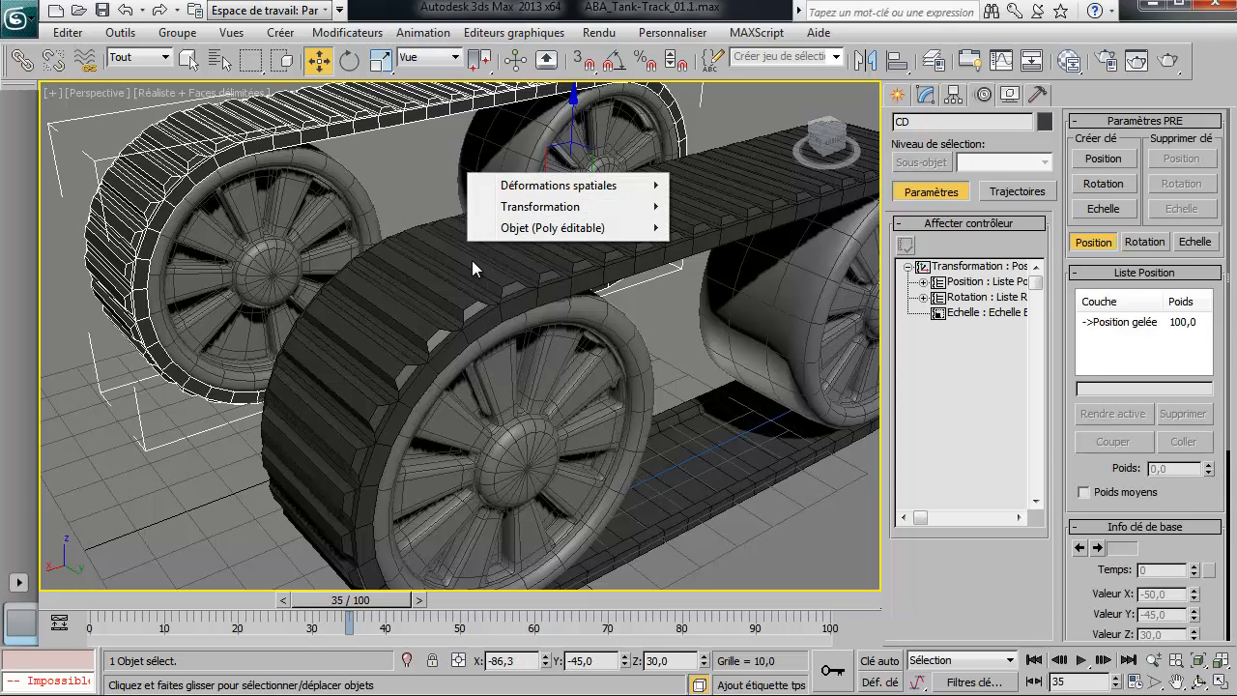
{"action": "mouse_move", "coordinate": [609, 188]}
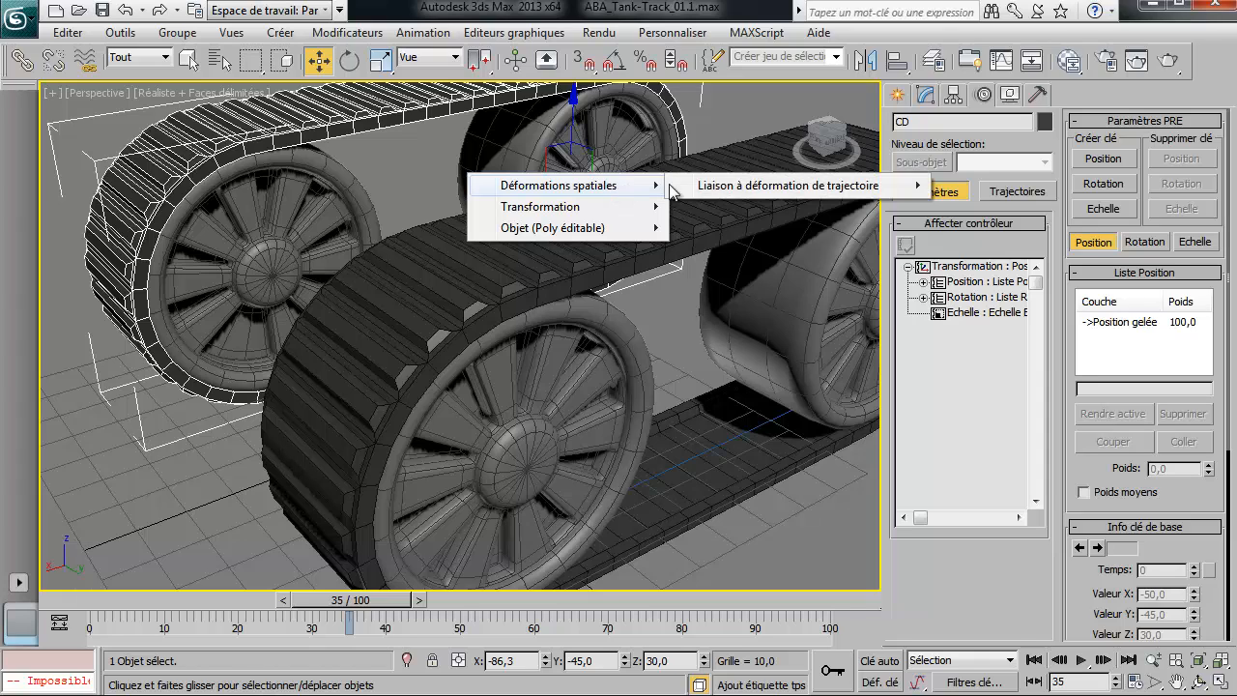
{"action": "mouse_move", "coordinate": [811, 191]}
{"action": "mouse_move", "coordinate": [1032, 196]}
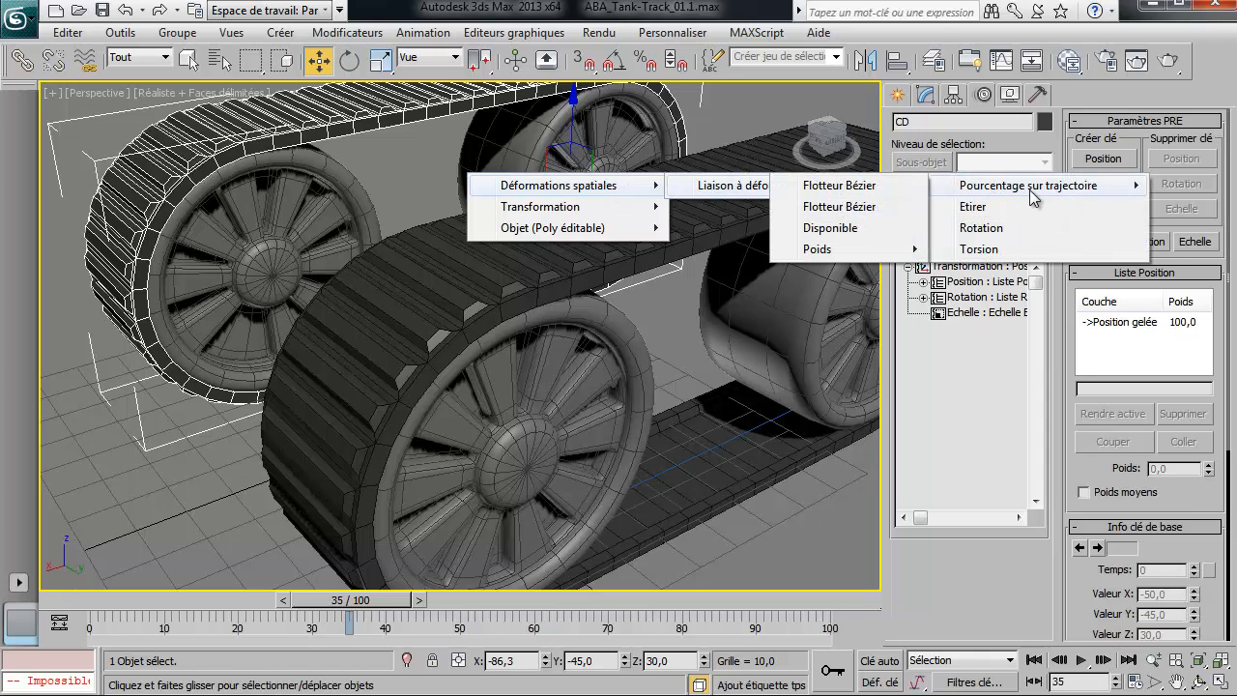
{"action": "left_click", "coordinate": [817, 193]}
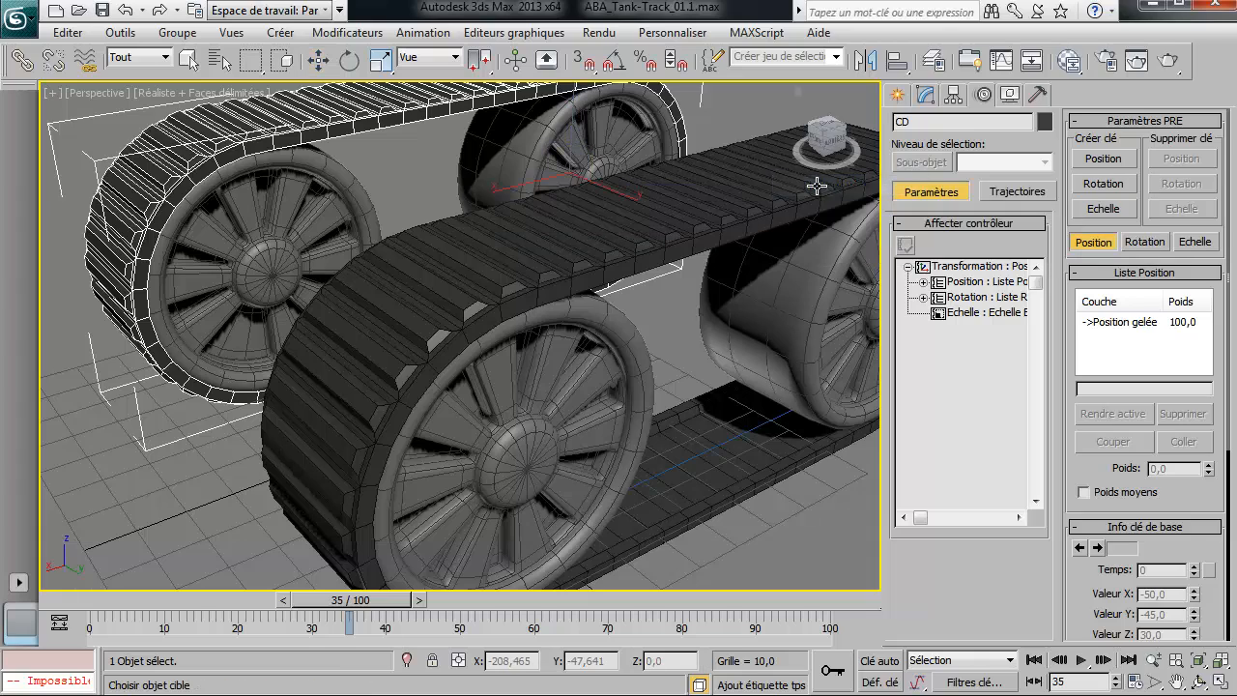
{"action": "left_click", "coordinate": [324, 199]}
{"action": "mouse_move", "coordinate": [354, 210]}
{"action": "mouse_move", "coordinate": [502, 223]}
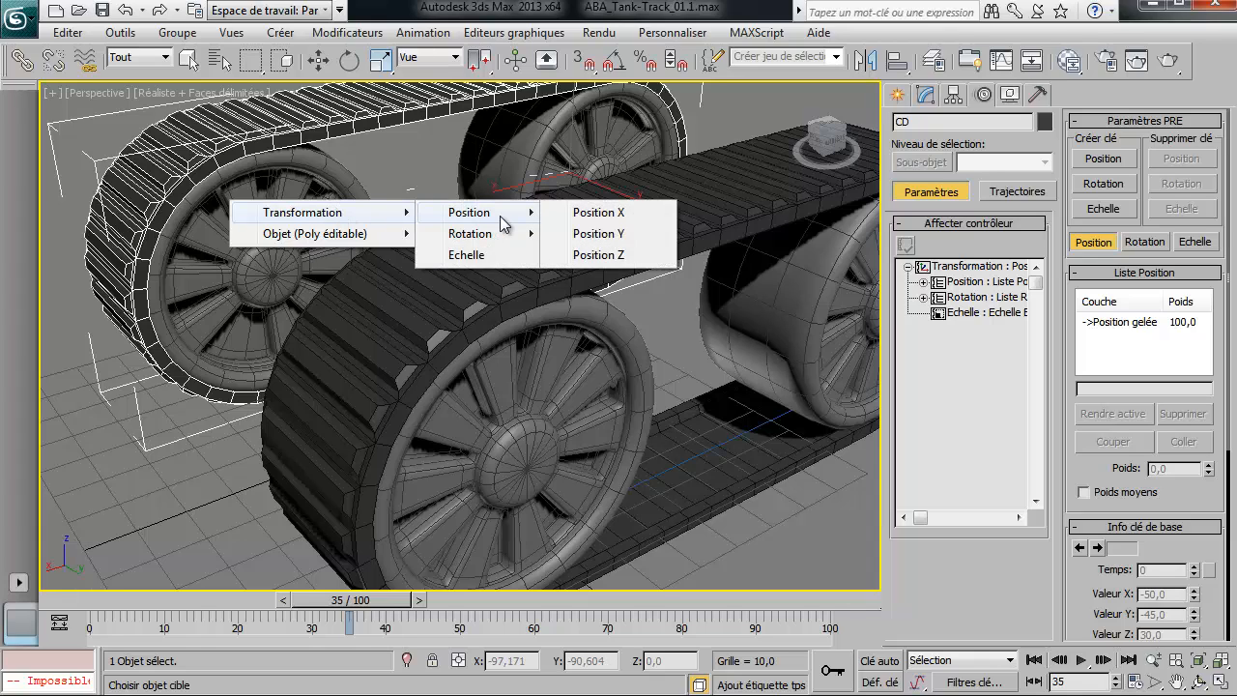
{"action": "mouse_move", "coordinate": [597, 258]}
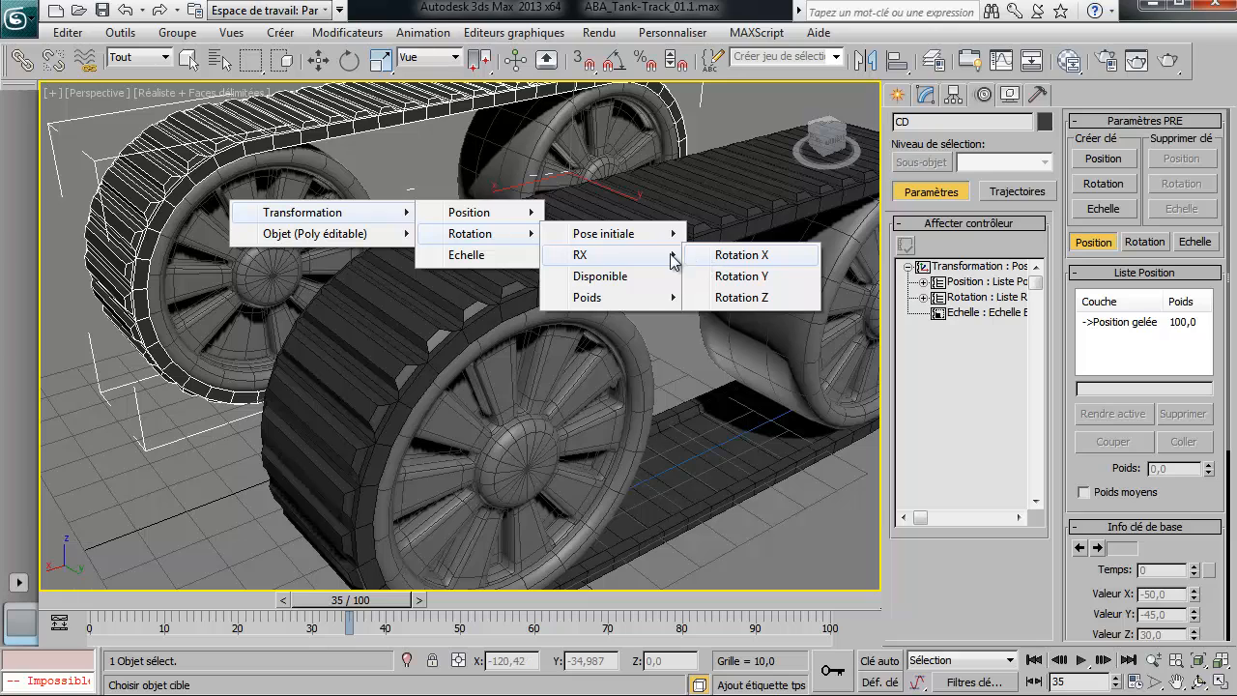
{"action": "left_click", "coordinate": [754, 276]}
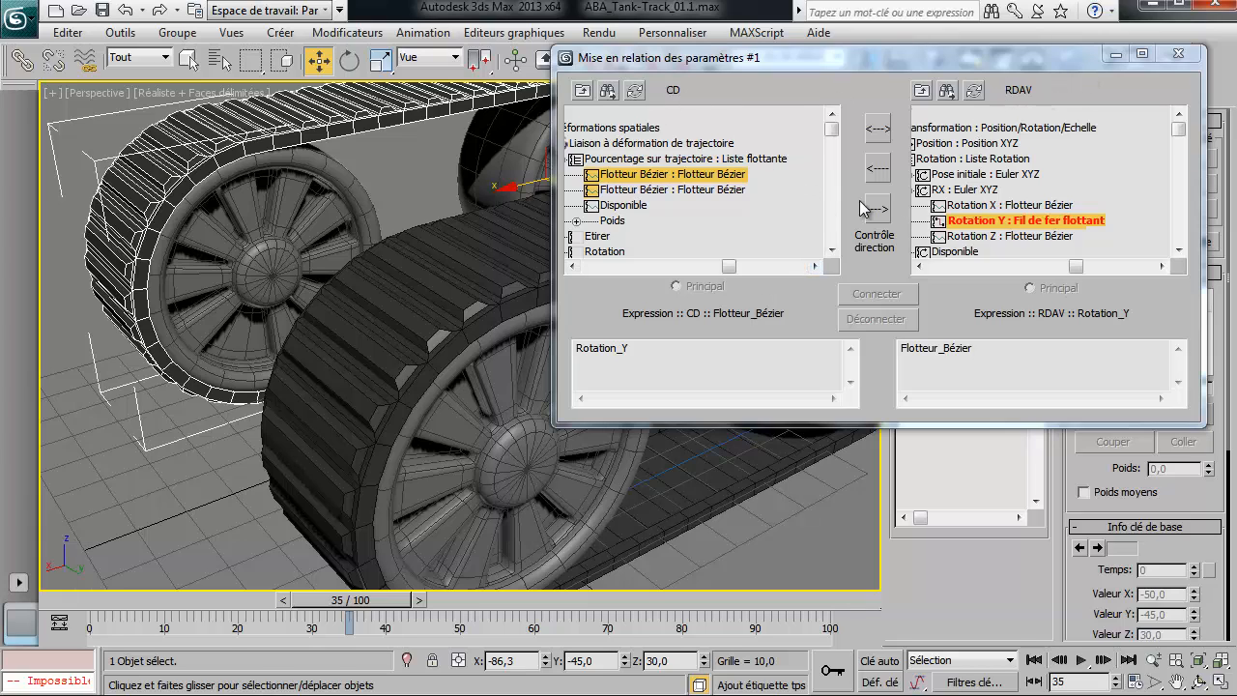
Step: Make RDAV's Rotation Y drive CD one way, replace the expression with the copied -Rotation_Y/12.85 and connect the wire
{"action": "left_click", "coordinate": [877, 168]}
{"action": "left_click_drag", "start_coordinate": [635, 352], "coordinate": [570, 354]}
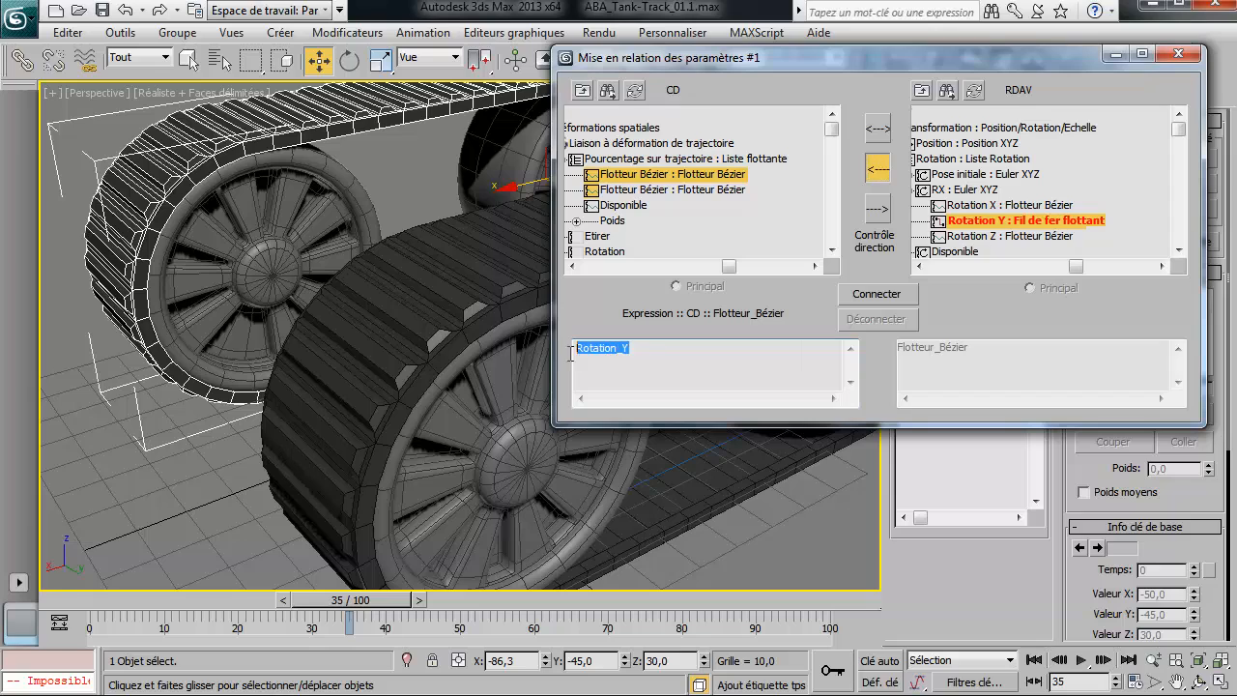
{"action": "right_click", "coordinate": [594, 349]}
{"action": "left_click", "coordinate": [595, 433]}
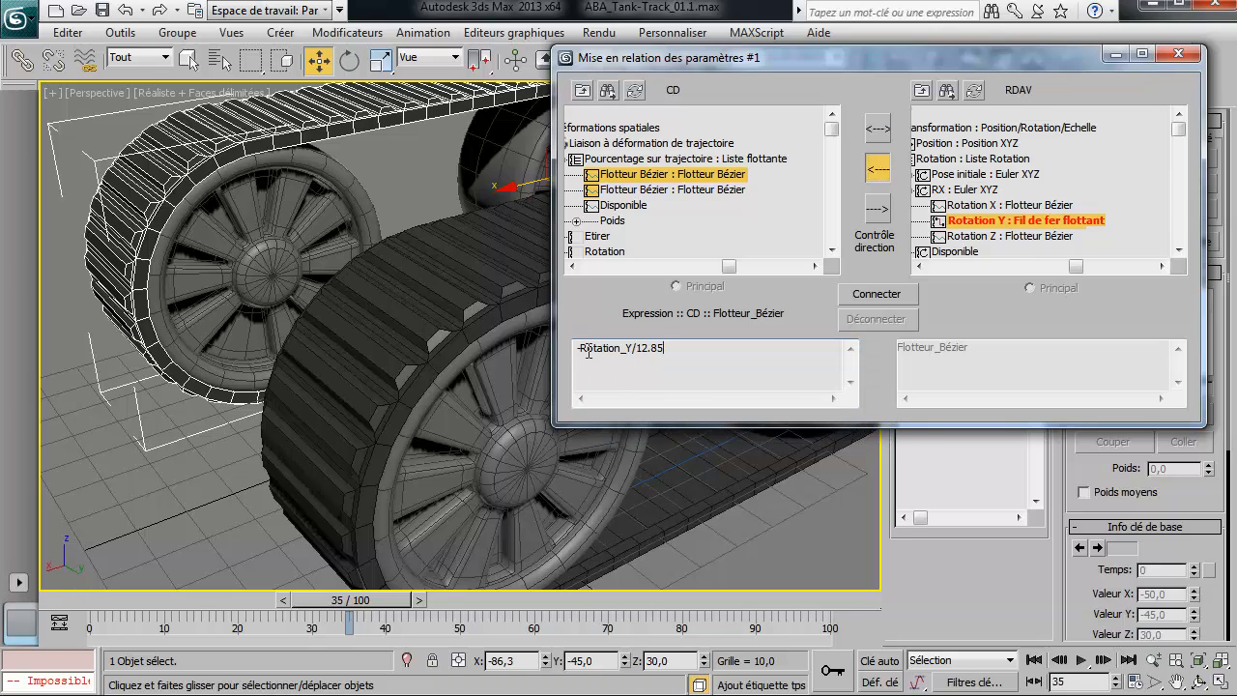
{"action": "left_click", "coordinate": [878, 292]}
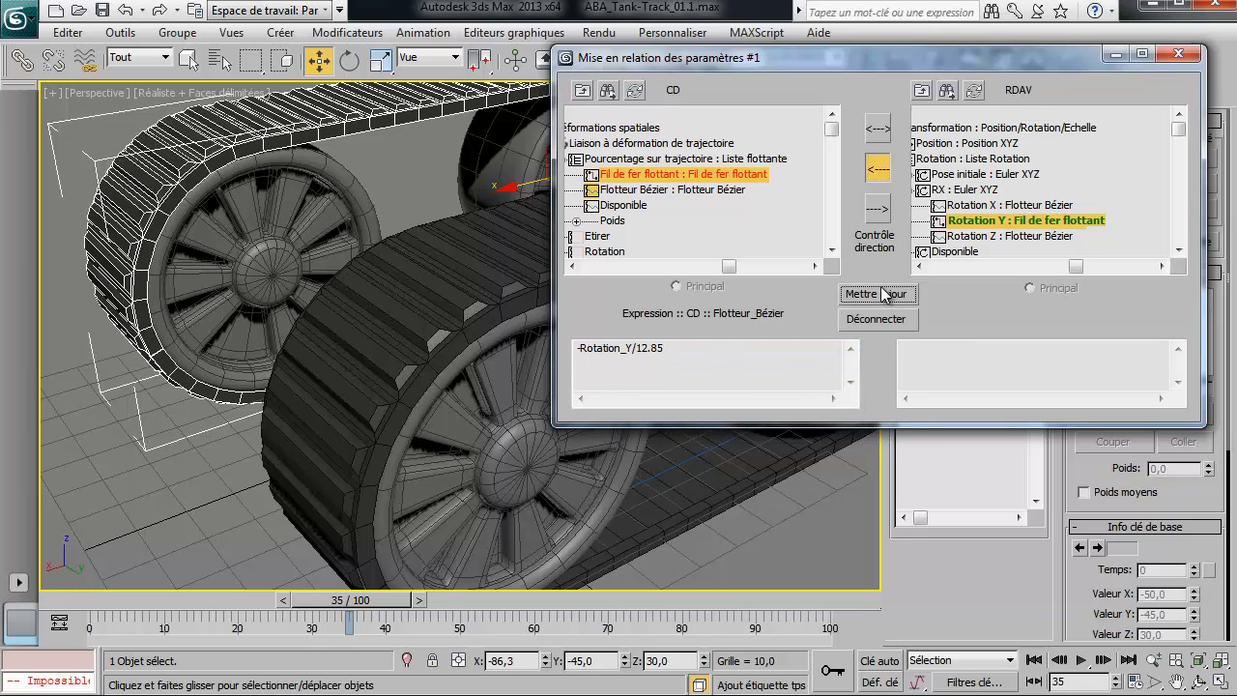
Step: Test CD's motion by scrubbing the timeline, select MainCtrl, go to frame 50 and close the wiring window
{"action": "left_click_drag", "start_coordinate": [367, 600], "coordinate": [408, 676]}
{"action": "key", "text": "w"}
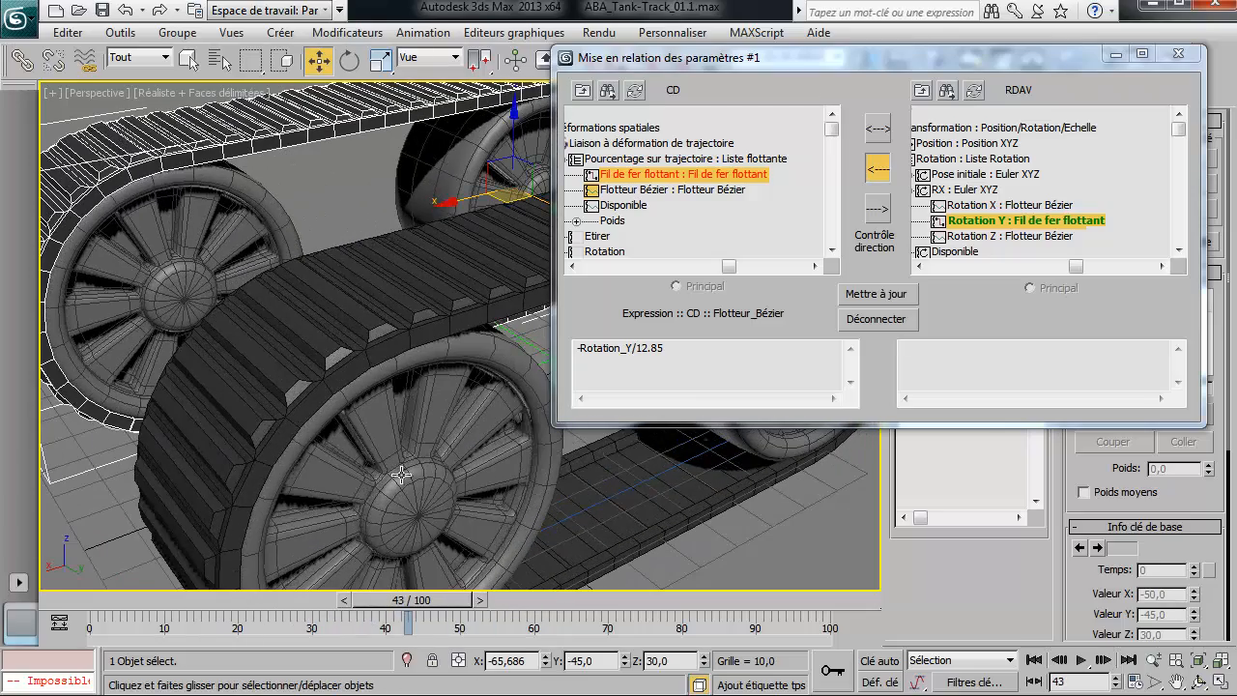
{"action": "left_click", "coordinate": [529, 347]}
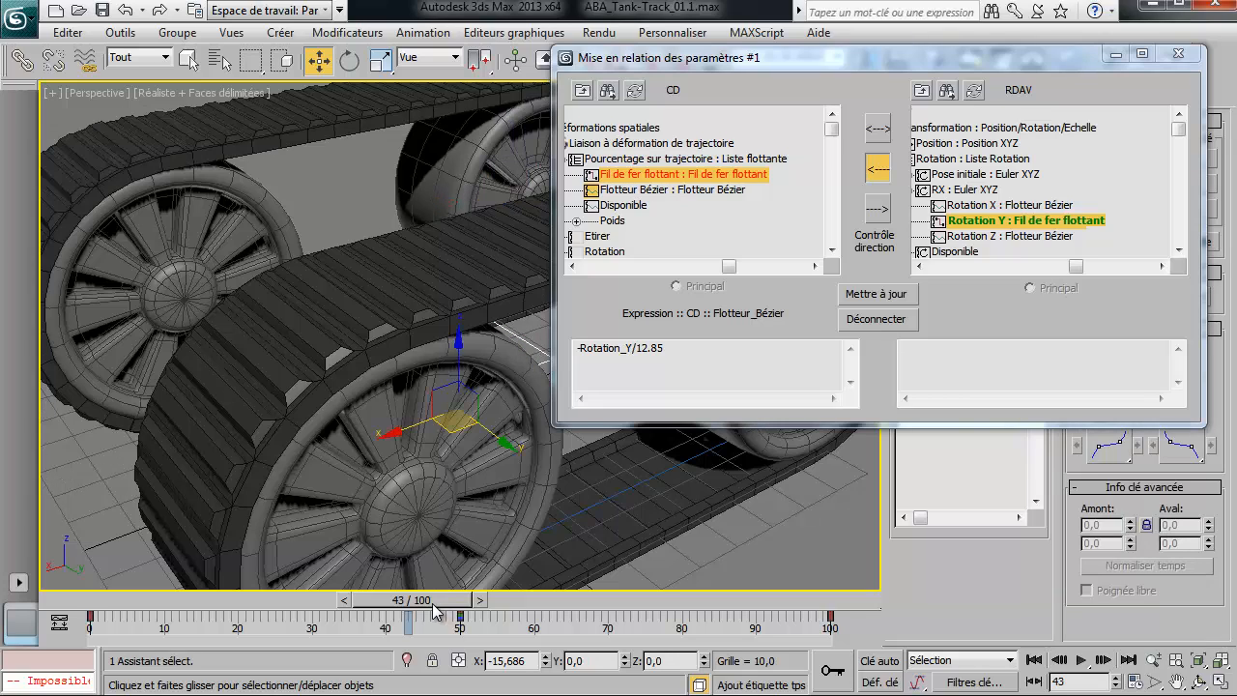
{"action": "mouse_move", "coordinate": [435, 609]}
{"action": "left_mouse_down"}
{"action": "mouse_move", "coordinate": [417, 608]}
{"action": "mouse_move", "coordinate": [458, 609]}
{"action": "left_mouse_up"}
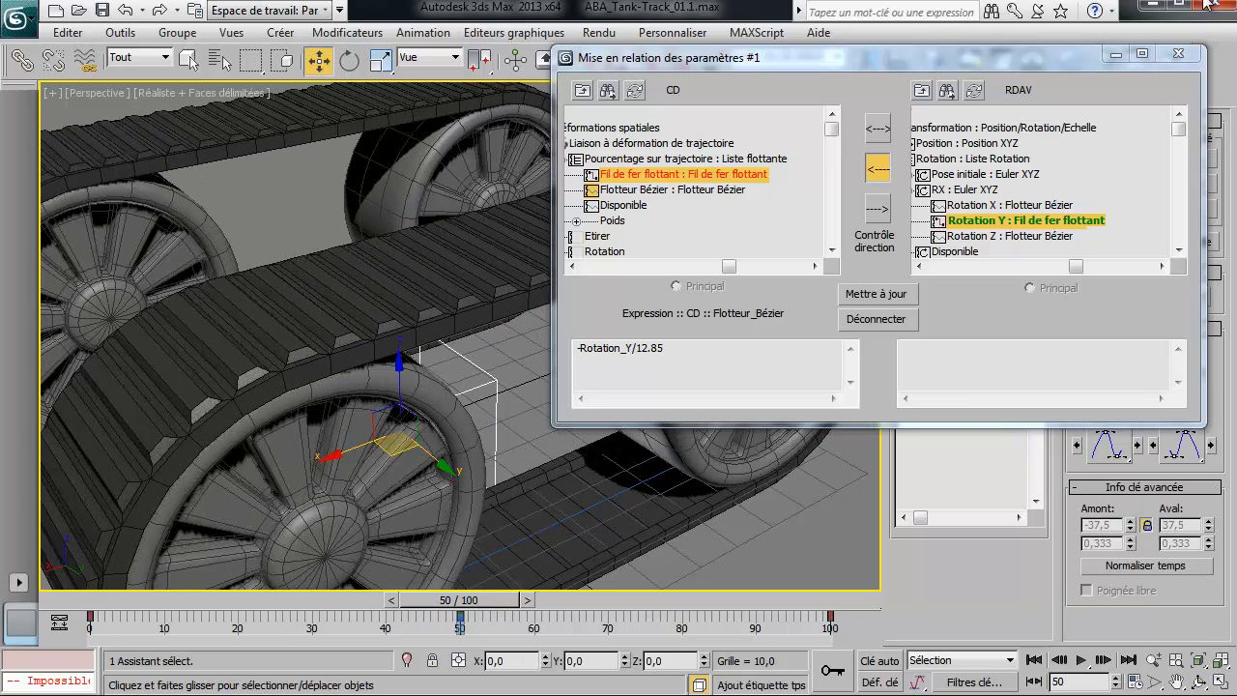
{"action": "left_click", "coordinate": [1176, 54]}
Step: Try rotating MainCtrl about its vertical Z axis at frame 50 with both tracks in view
{"action": "right_click", "coordinate": [742, 240]}
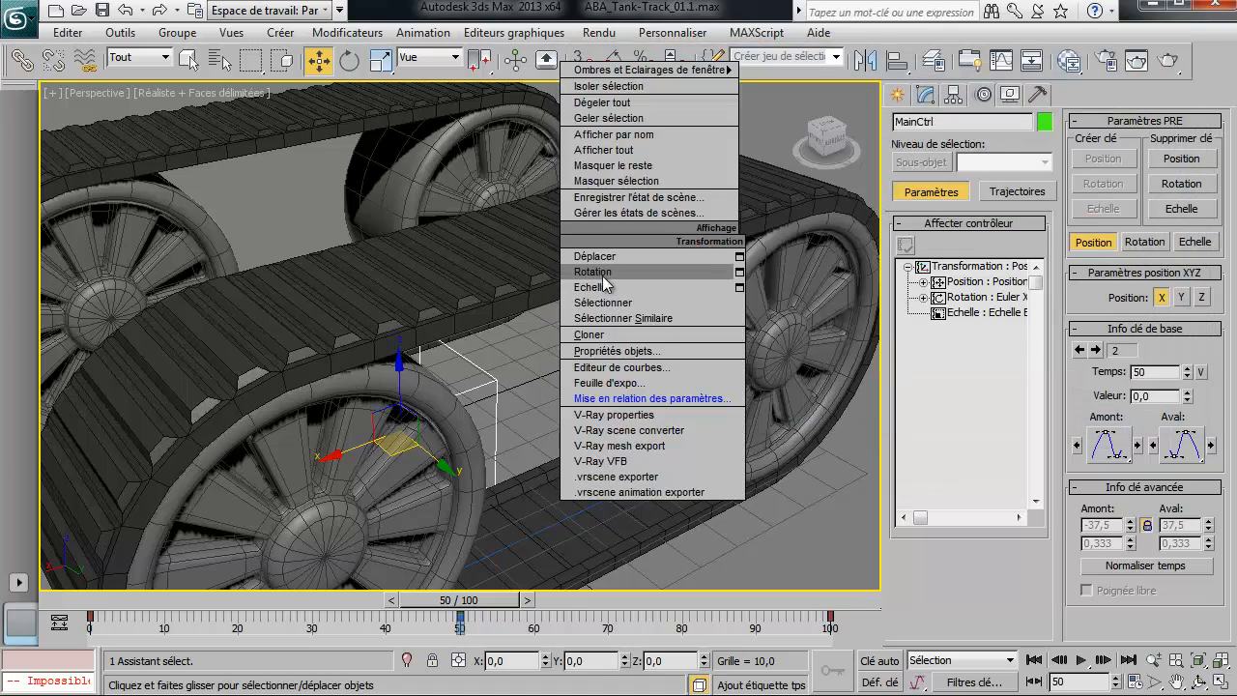
{"action": "left_click", "coordinate": [603, 272]}
{"action": "scroll", "coordinate": [579, 301], "scroll_direction": "down", "scroll_amount": 5}
{"action": "middle_click_drag", "start_coordinate": [544, 366], "coordinate": [570, 362]}
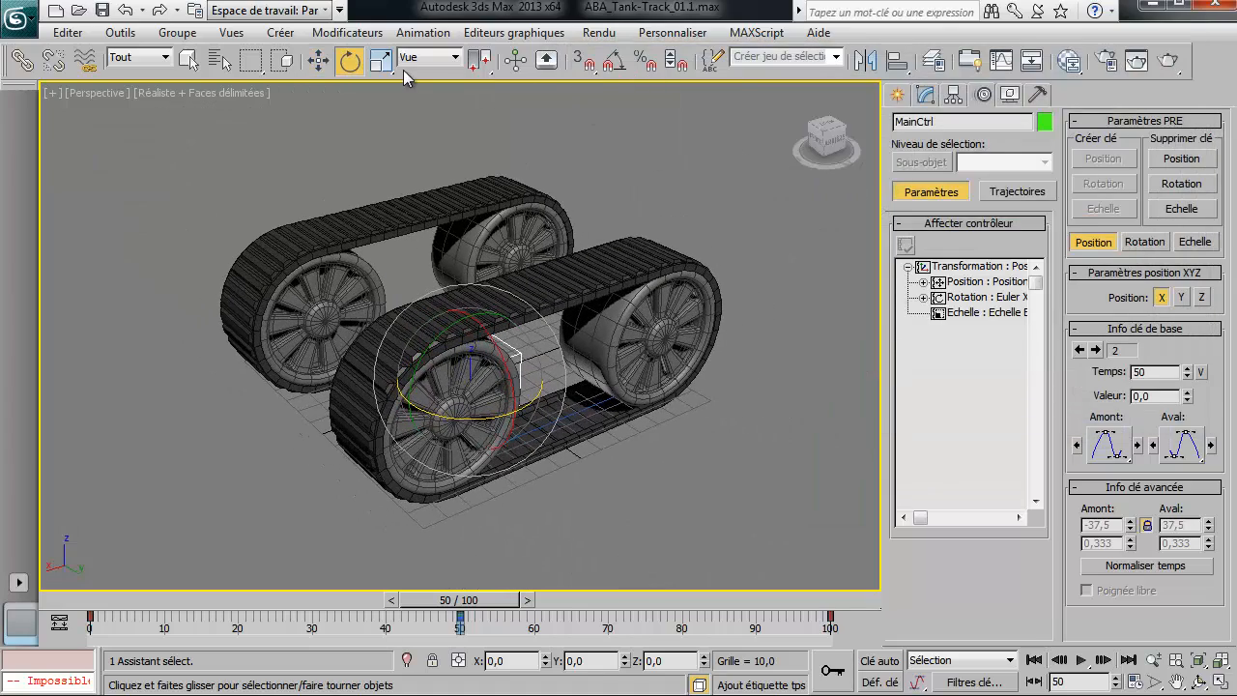
{"action": "left_click", "coordinate": [819, 147]}
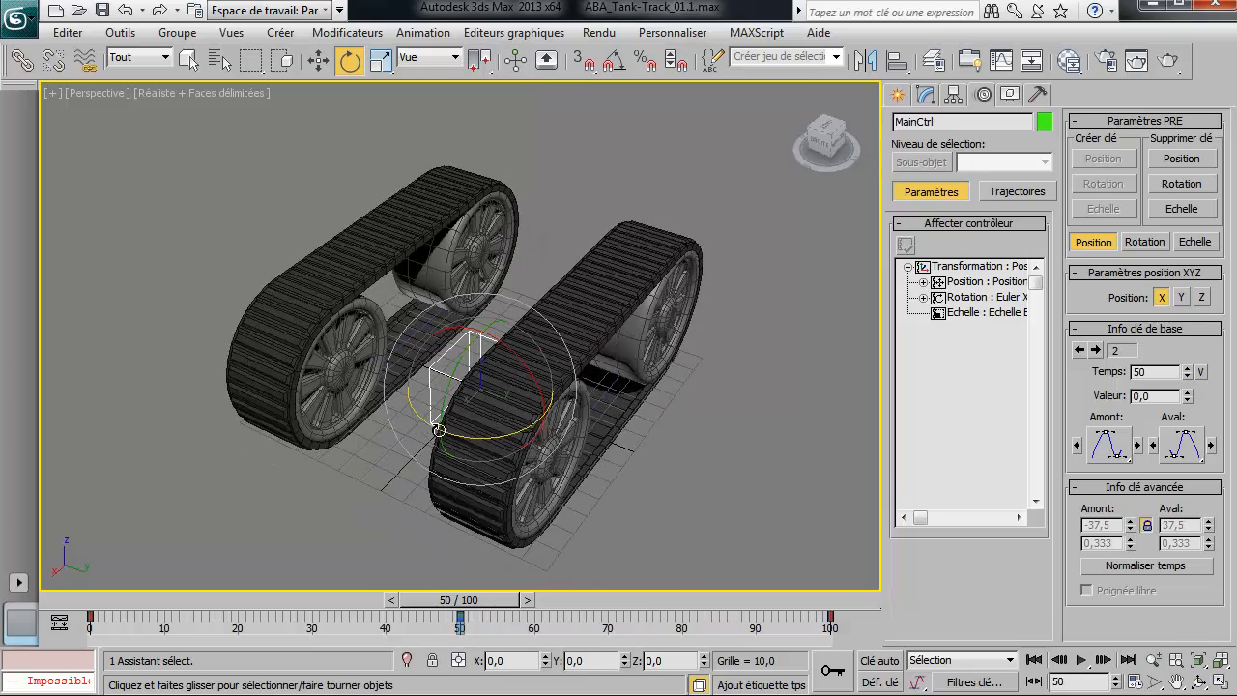
{"action": "left_click_drag", "start_coordinate": [460, 437], "coordinate": [480, 472]}
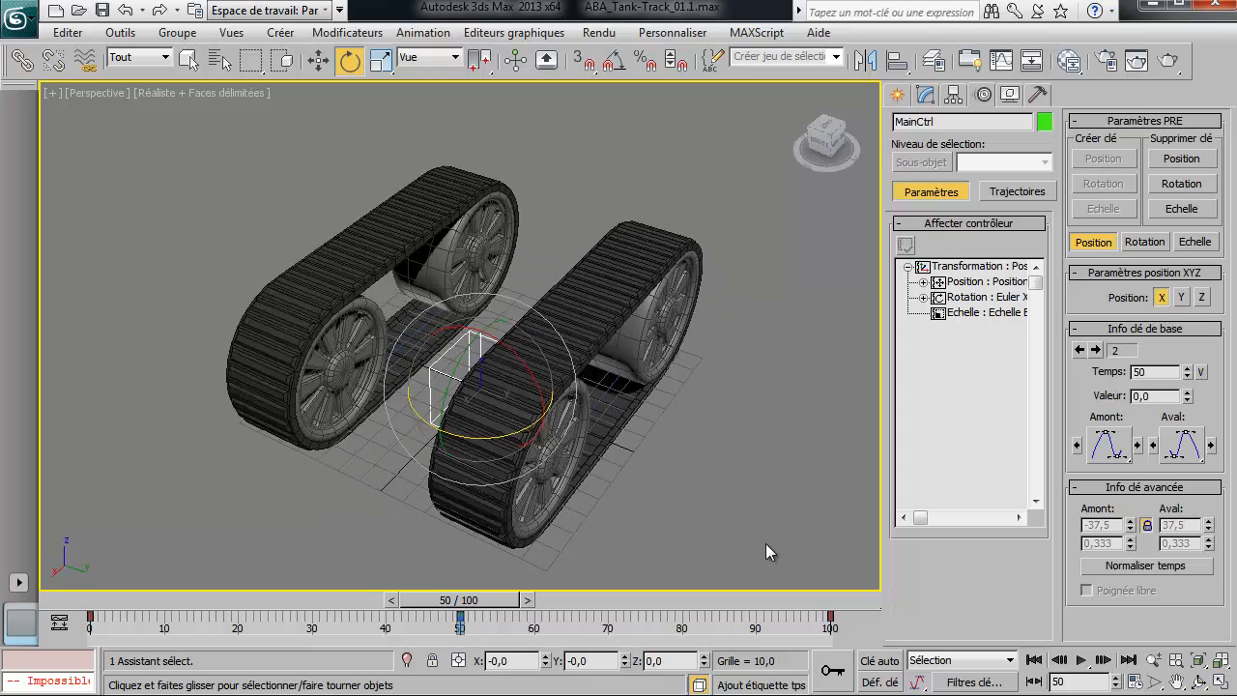